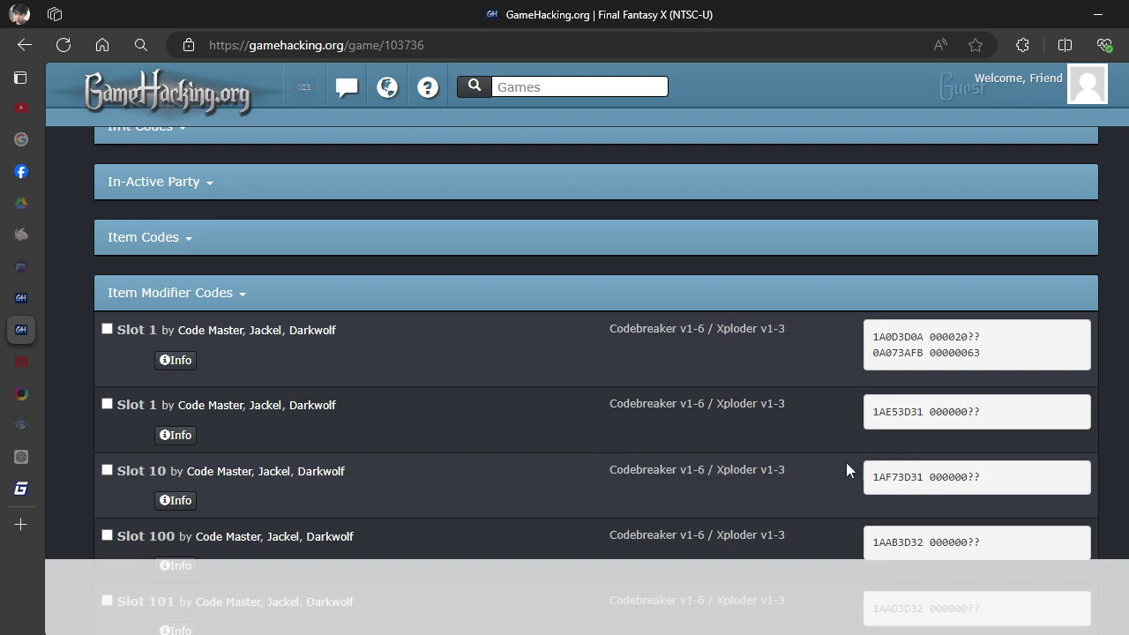
Switch to Final Fantasy X in PCSX2 and open the Item screen from the main menu.
drag(118, 408, 130, 406)
key(alt+Tab)
key(i)
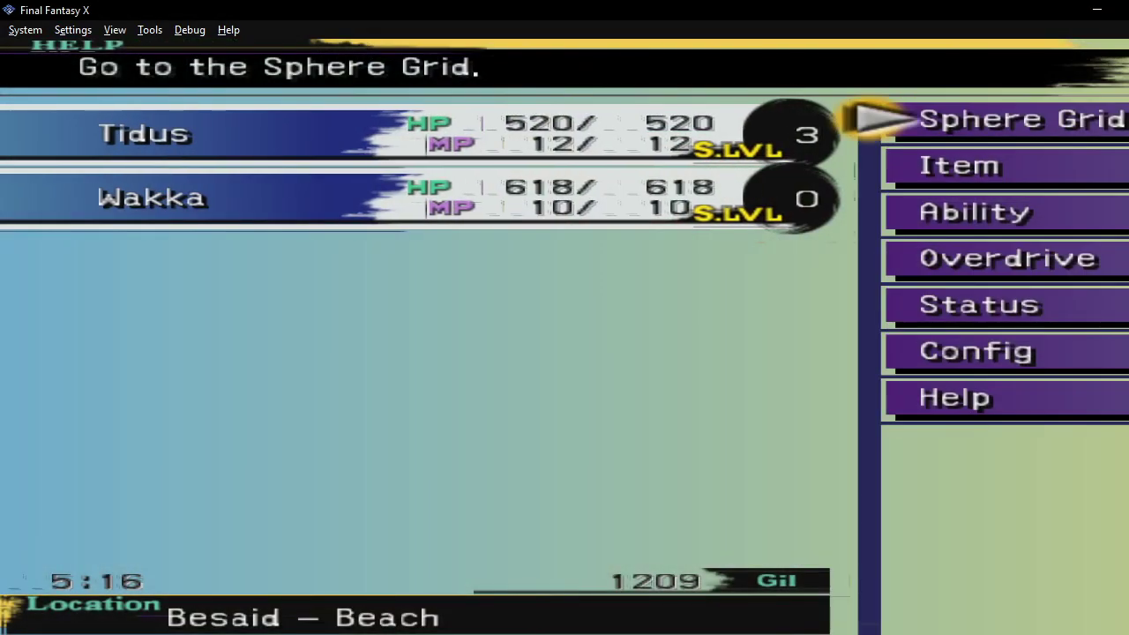
key(Down)
key(k)
Move the item cursor between Winning Formula ×10 and Hi-Potion, then return to GameHacking.org.
key(Down)
key(Up)
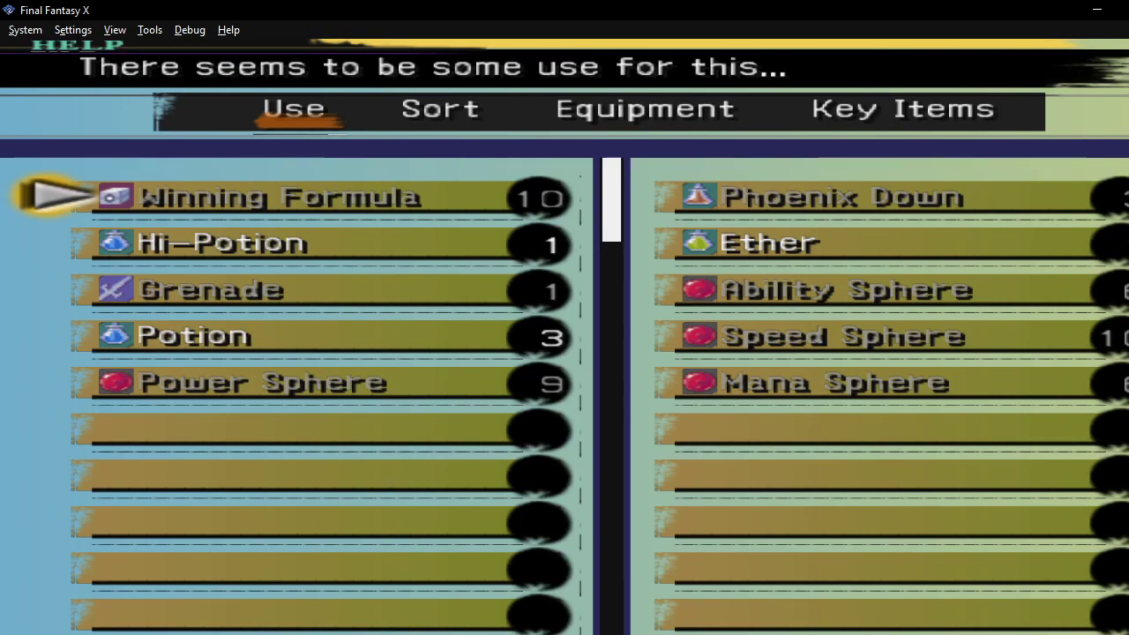
key(Down)
key(Up)
key(Down)
key(Up)
key(alt+Tab)
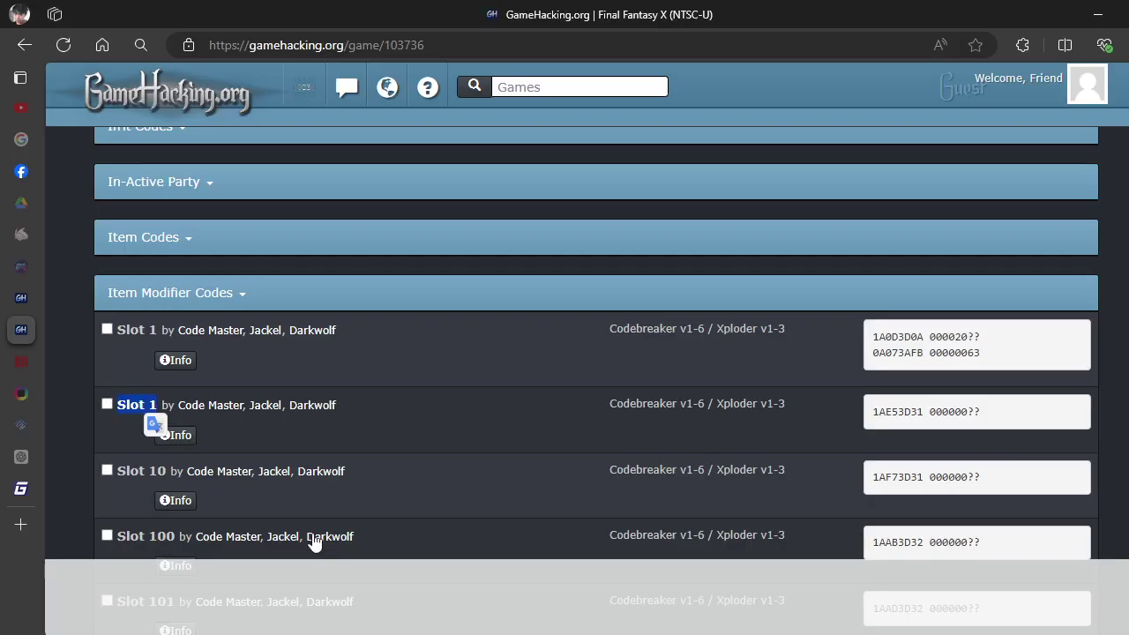
Open the second Slot 1 code's details and expand its Codebreaker v7+ version.
drag(564, 453, 867, 434)
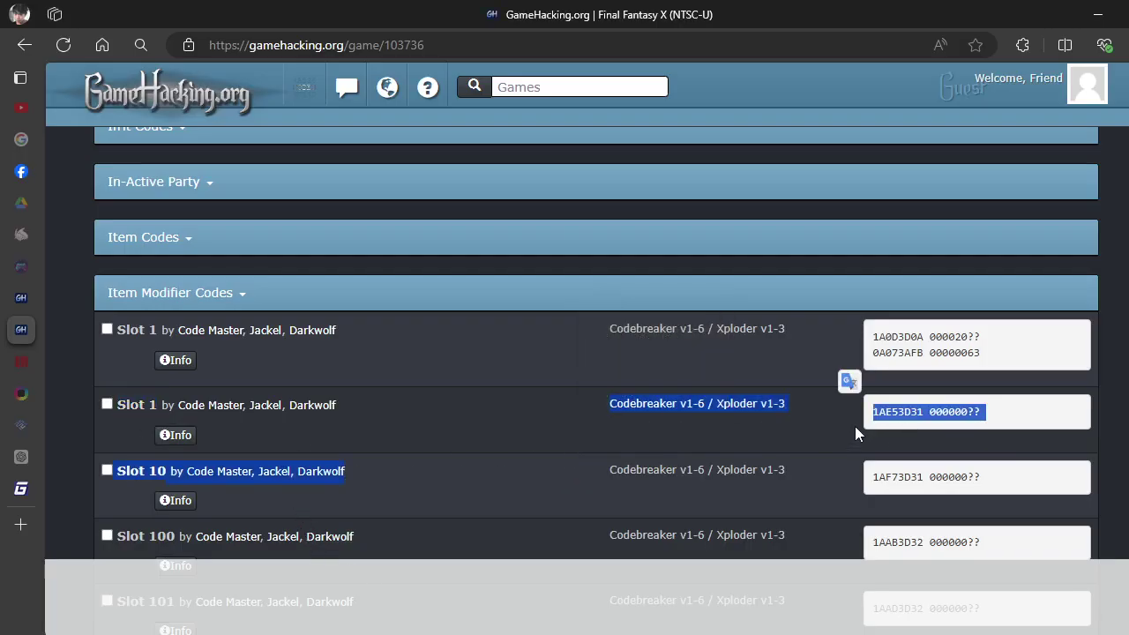
click(969, 415)
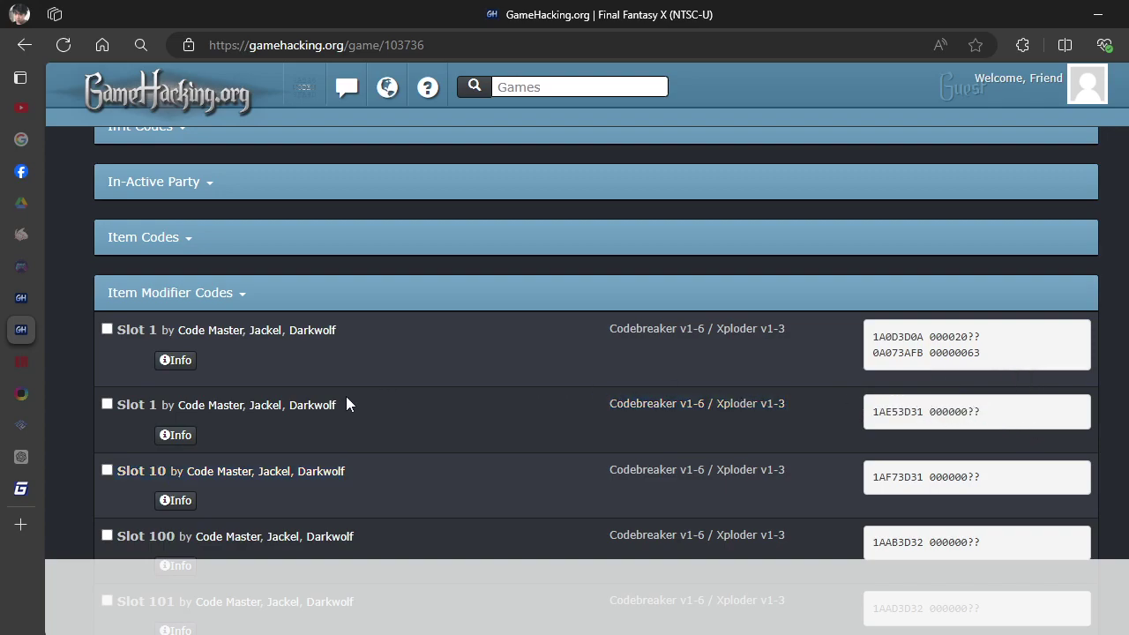
click(184, 436)
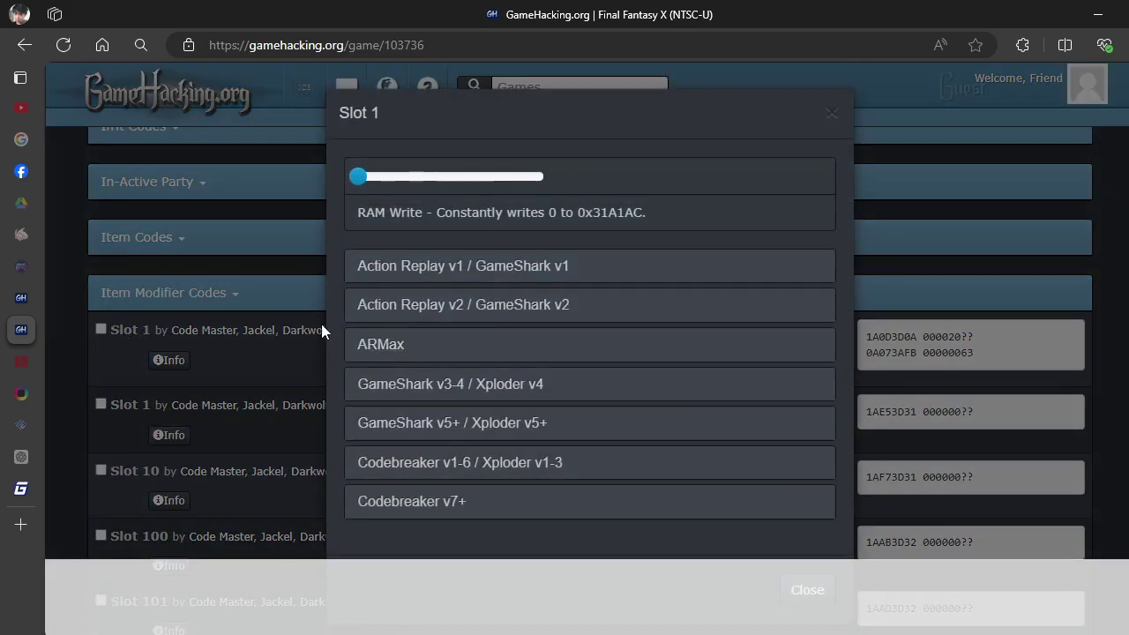
click(379, 486)
Copy the 31A1AC address part of the decrypted code 1031A1AC.
scroll(378, 477, down, 1)
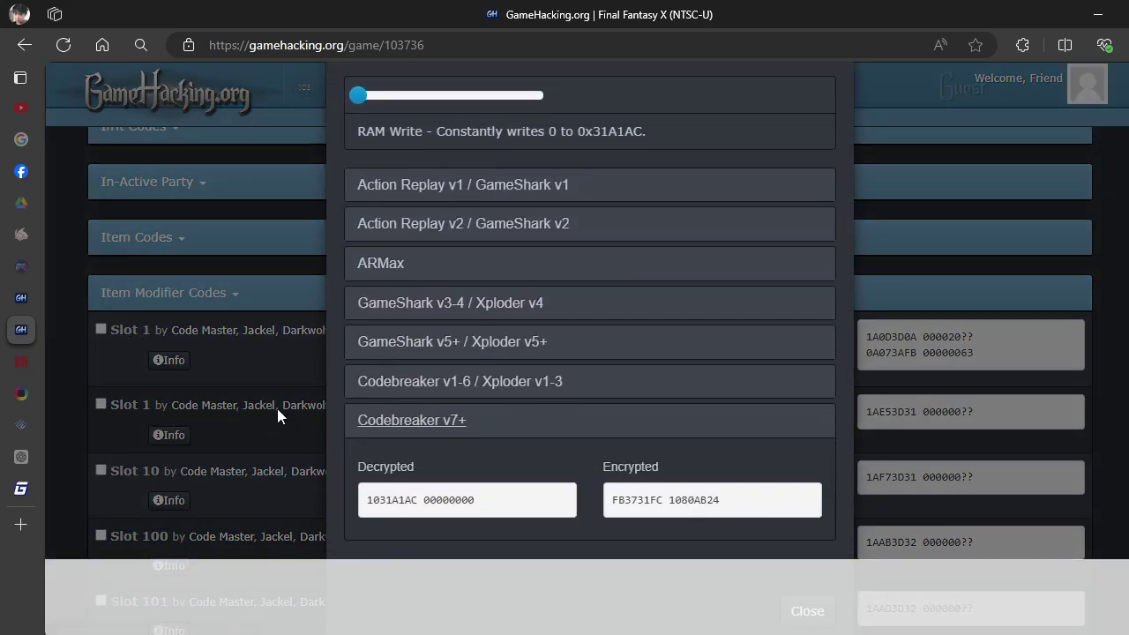
drag(418, 485, 380, 490)
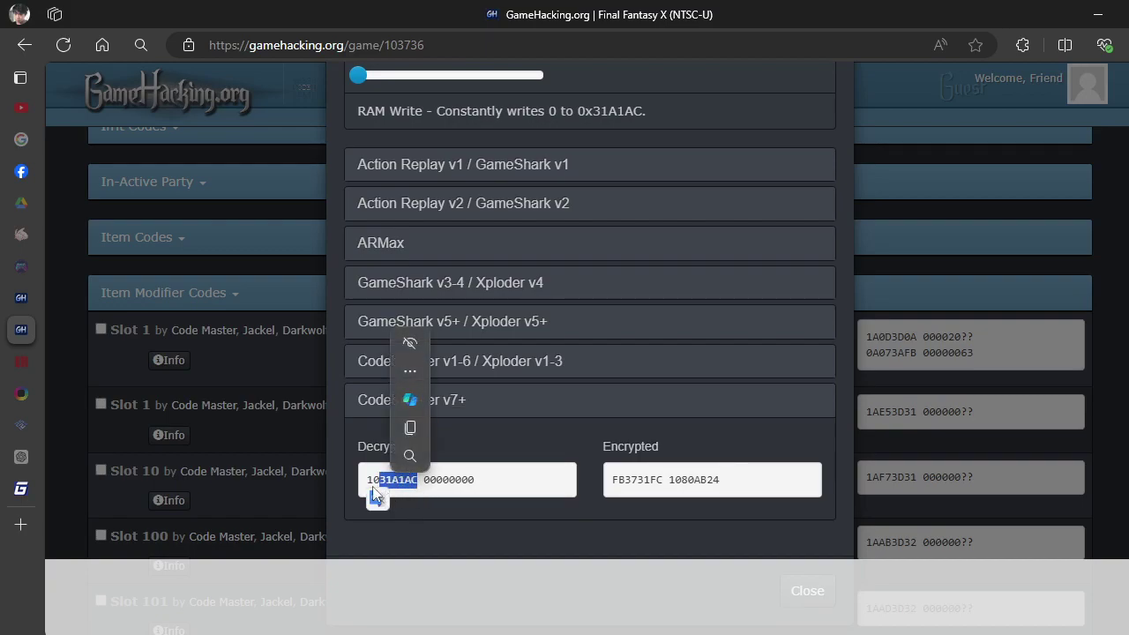
click(424, 497)
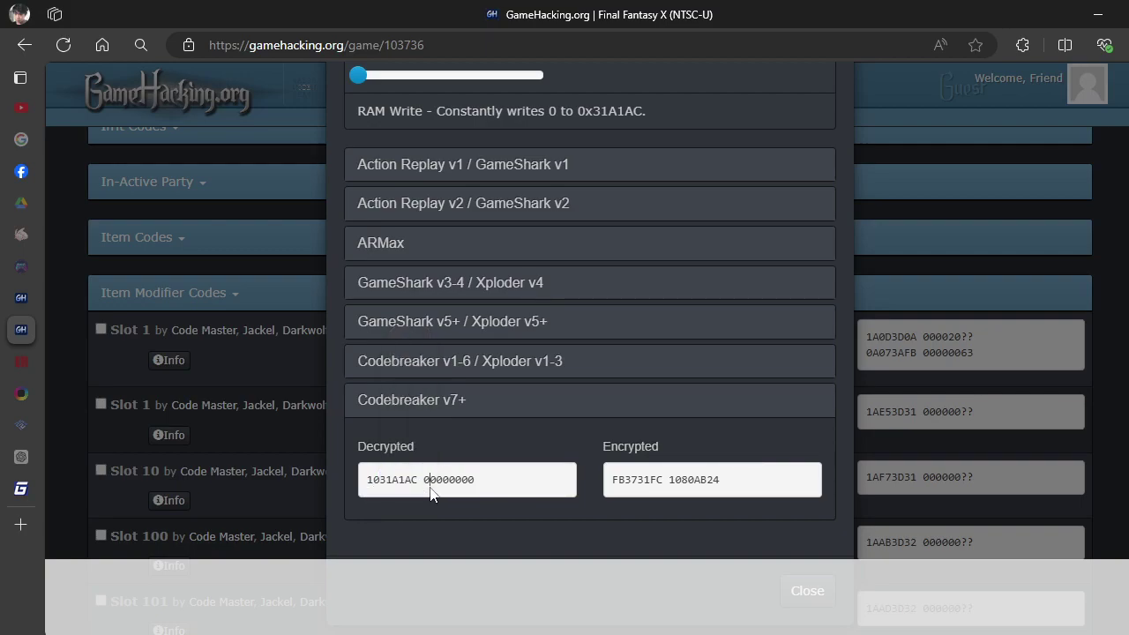
drag(424, 493, 382, 494)
click(413, 374)
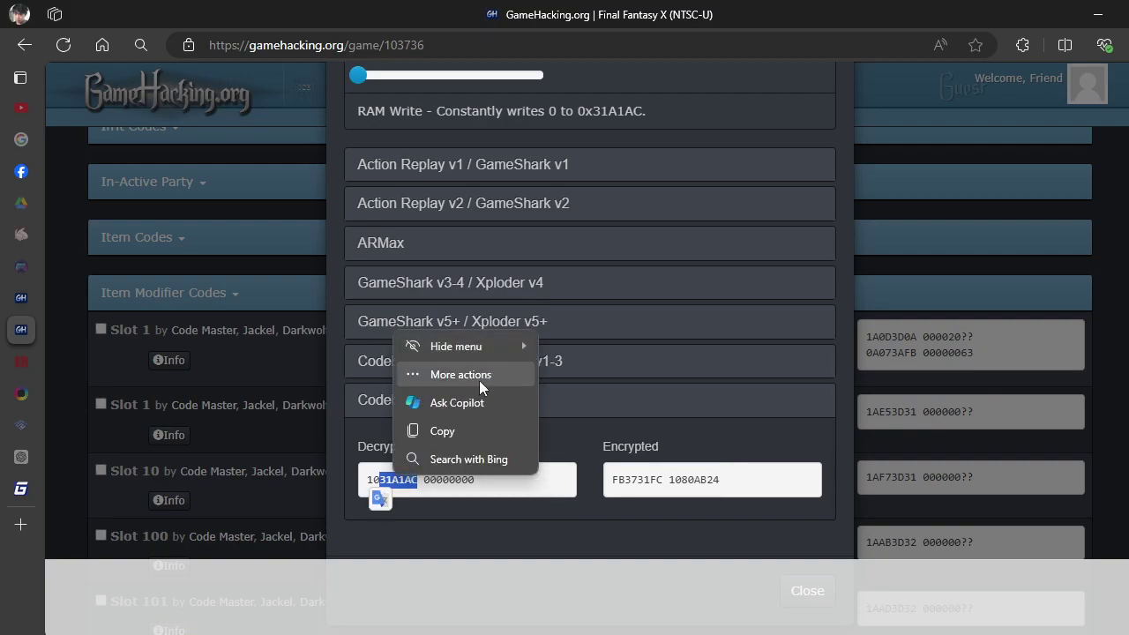
click(422, 437)
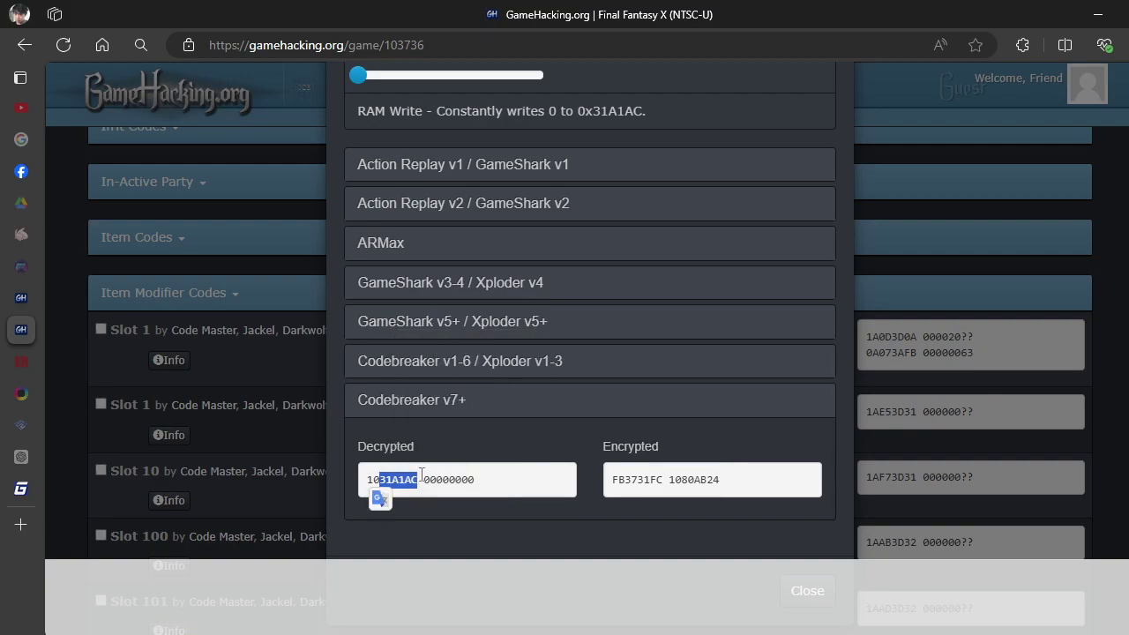
click(325, 449)
key(alt+Tab)
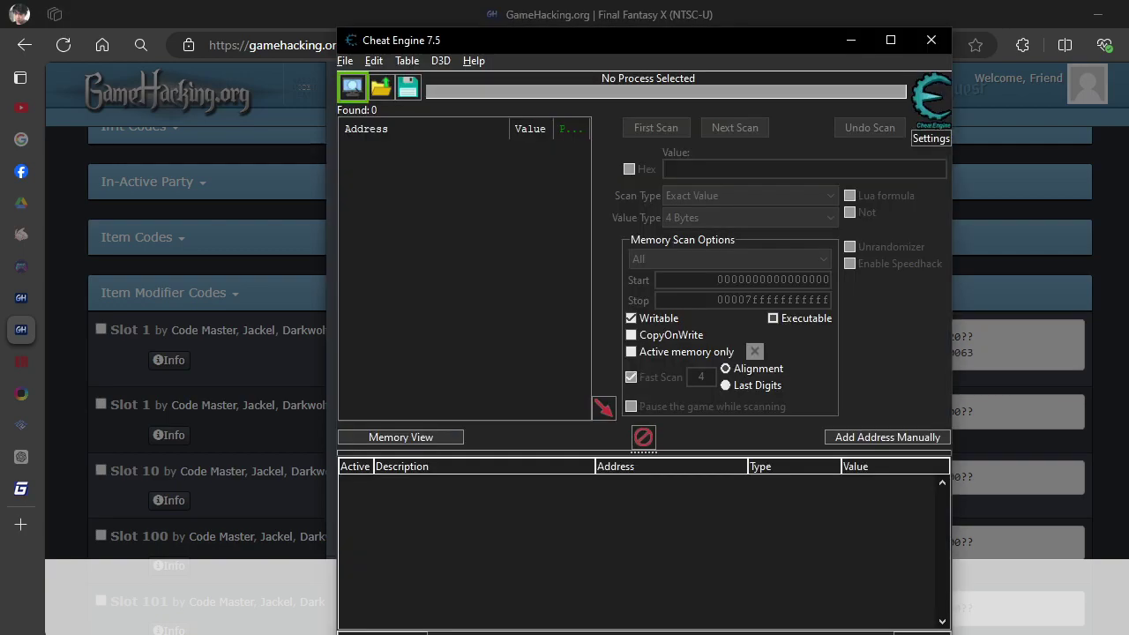
Attach Cheat Engine to the 00006060-pcsx2-qt.exe Final Fantasy X process.
click(349, 87)
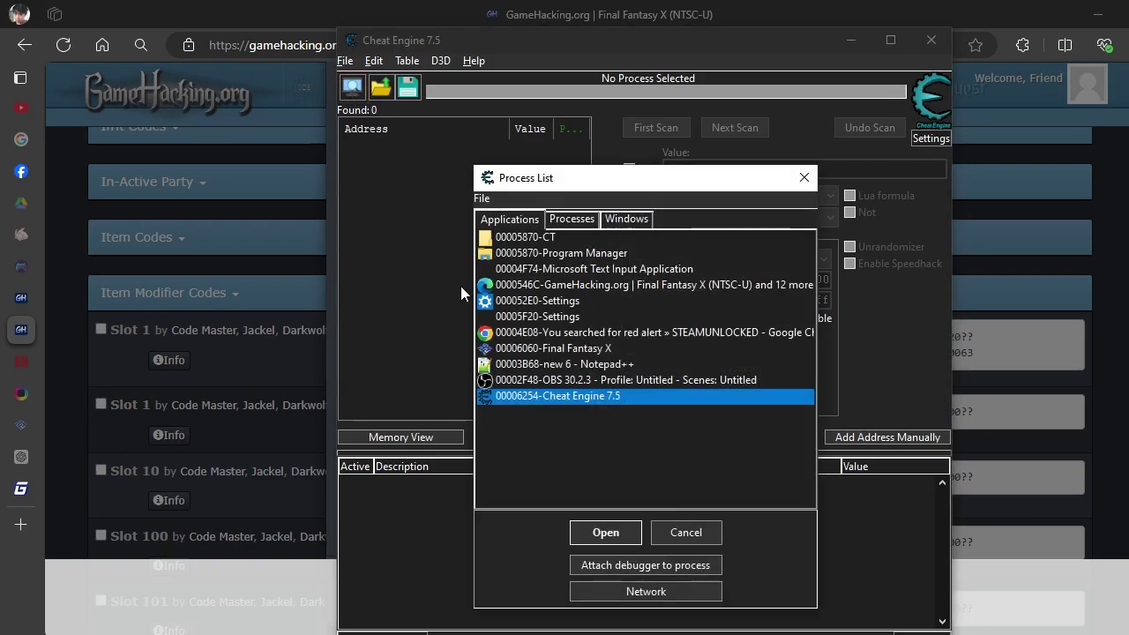
click(582, 351)
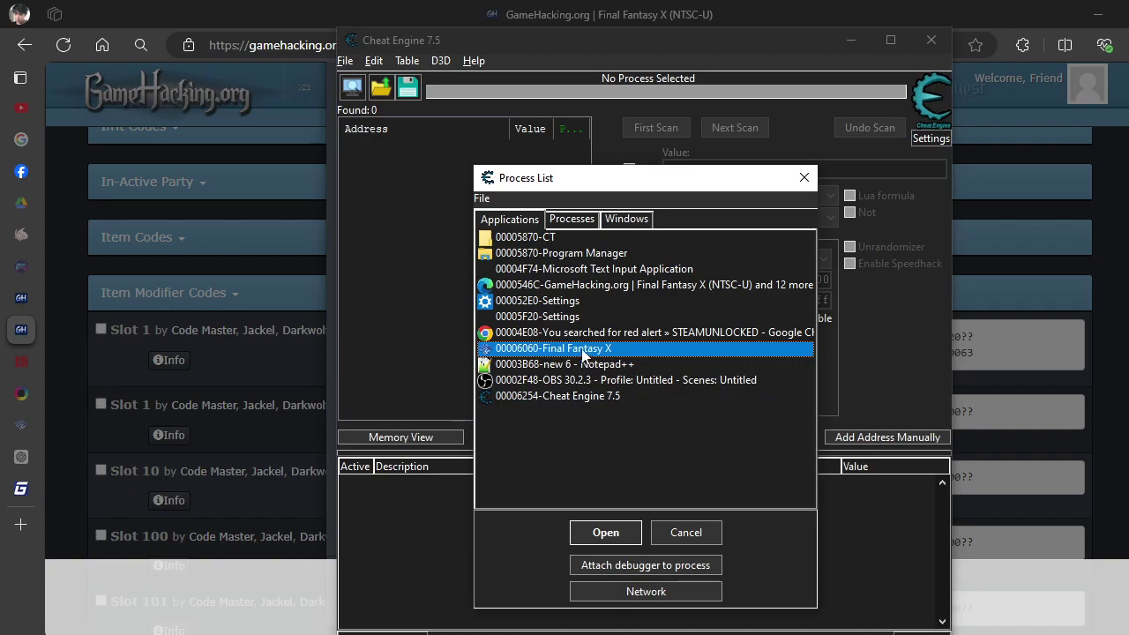
double_click(582, 349)
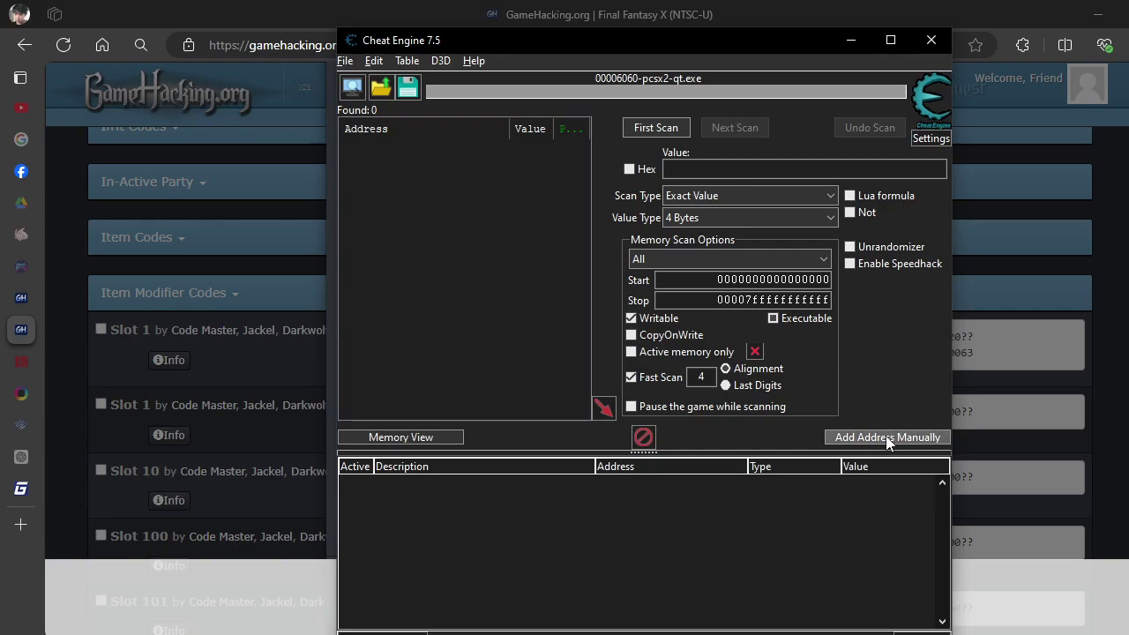
click(888, 439)
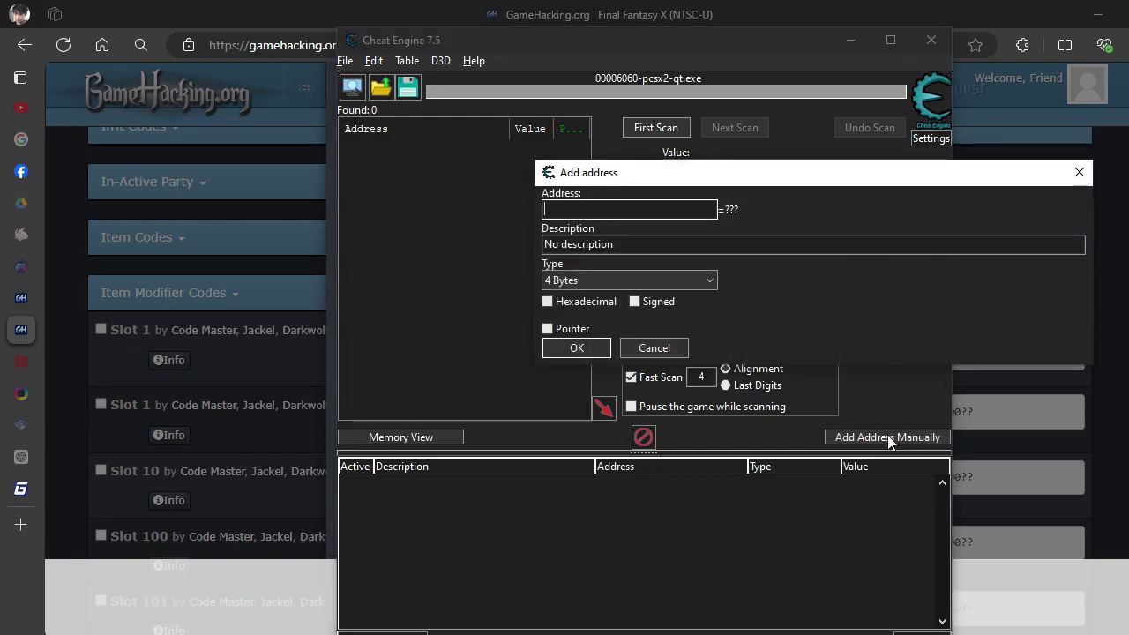
Add a 4-byte pointer entry with base eemem and offset 31A1AC, reading 537272431.
click(548, 330)
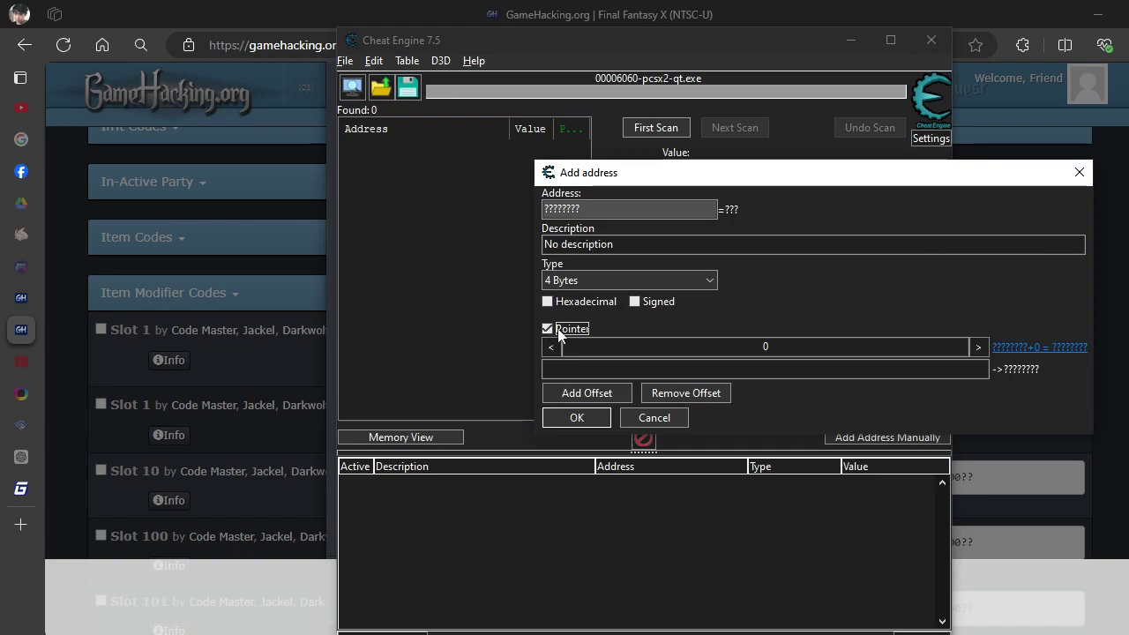
drag(830, 182, 668, 159)
click(665, 324)
right_click(637, 328)
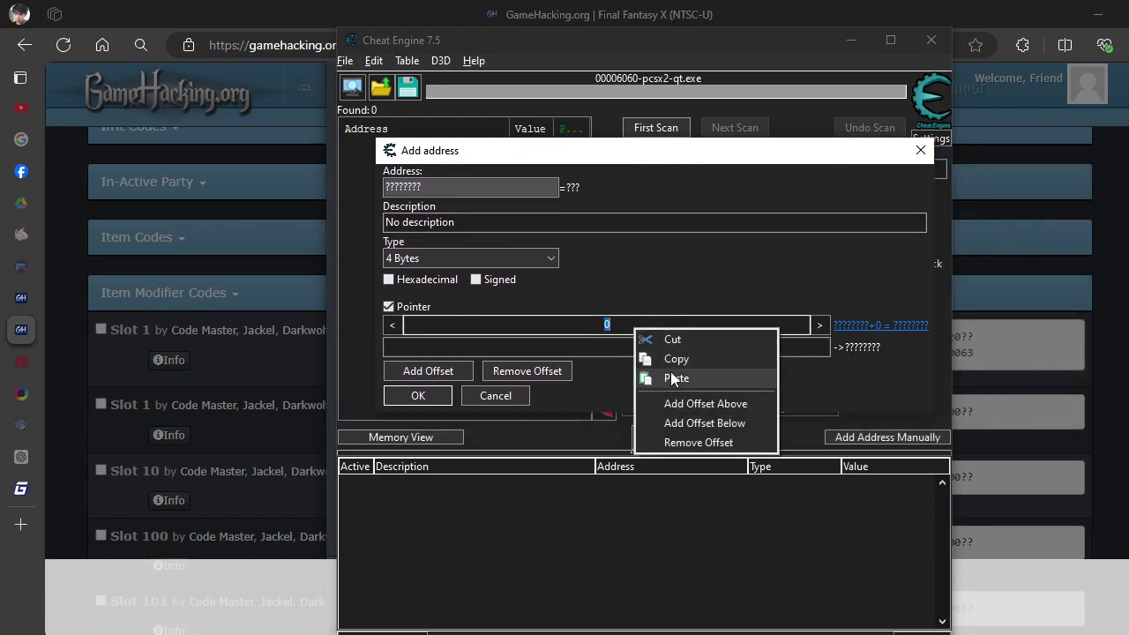
click(671, 376)
click(655, 351)
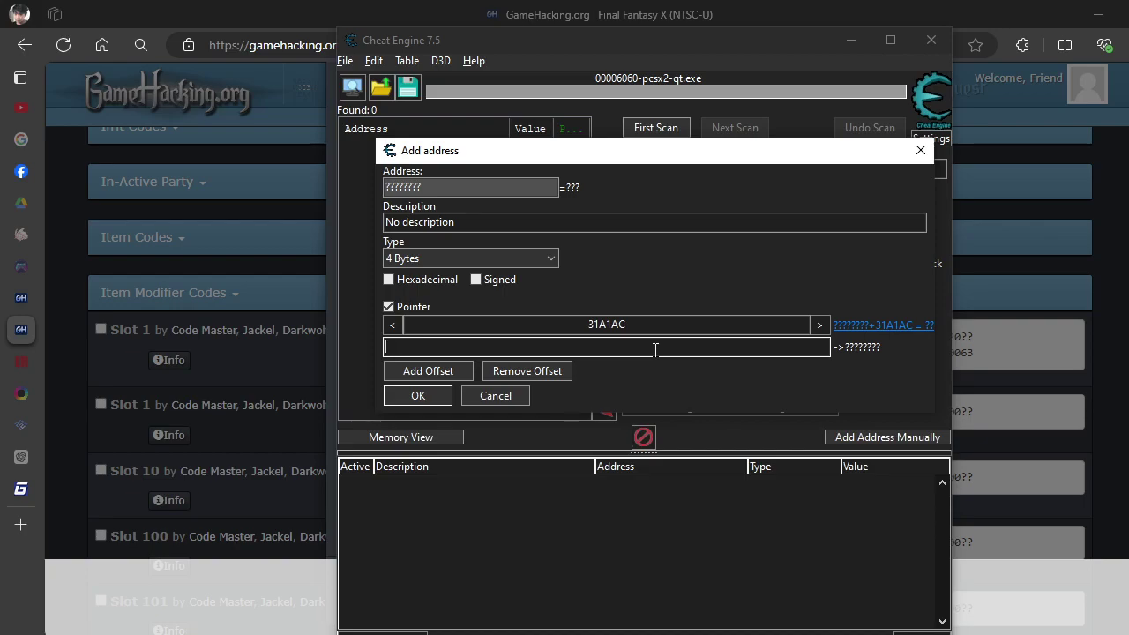
text(eemem)
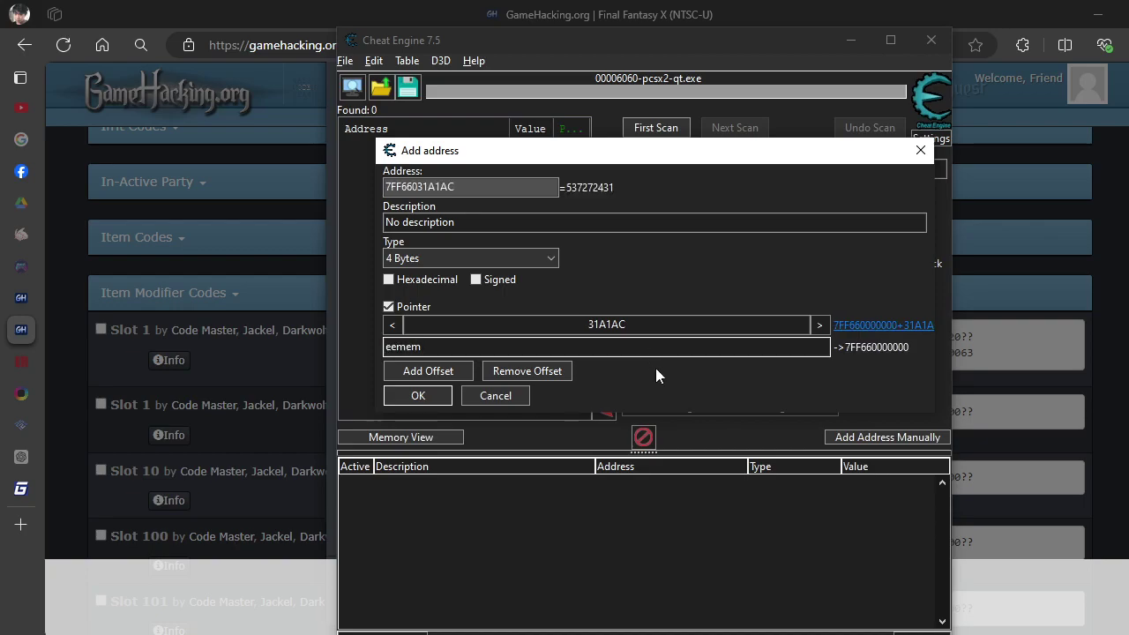
click(438, 395)
click(768, 484)
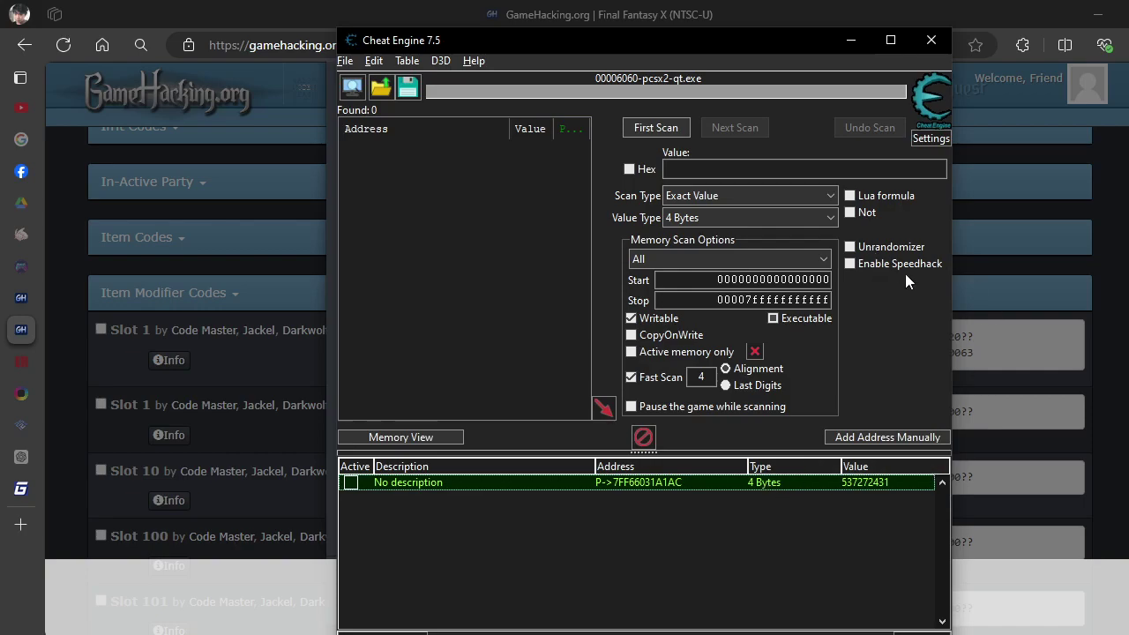
drag(754, 50, 847, 40)
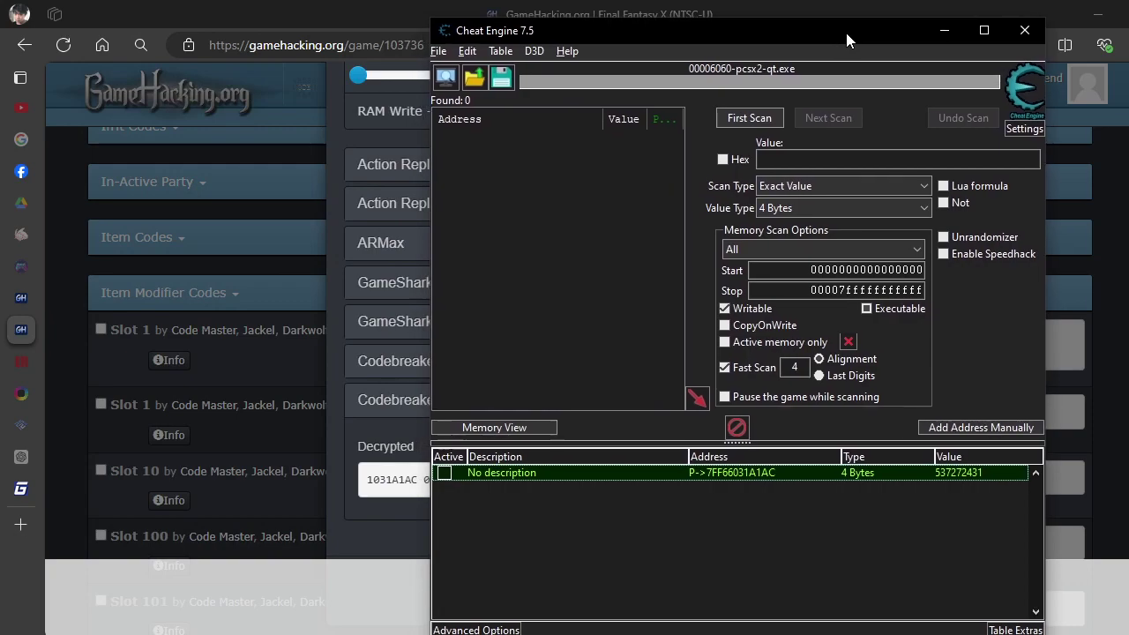
Change the pointer entry's data type to Byte.
double_click(871, 476)
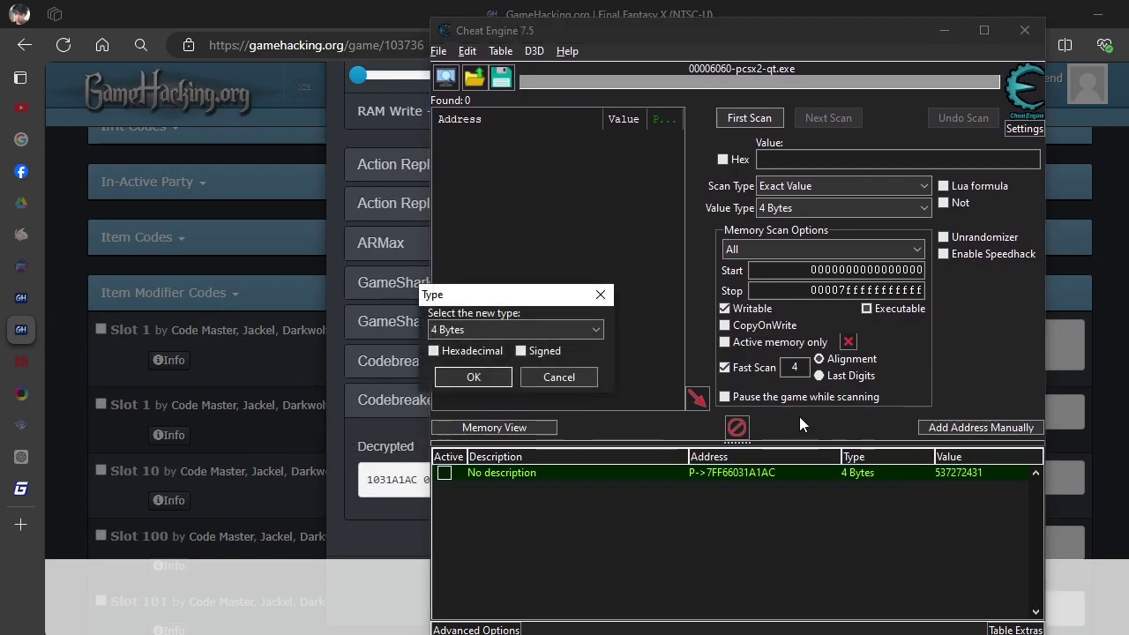
click(593, 331)
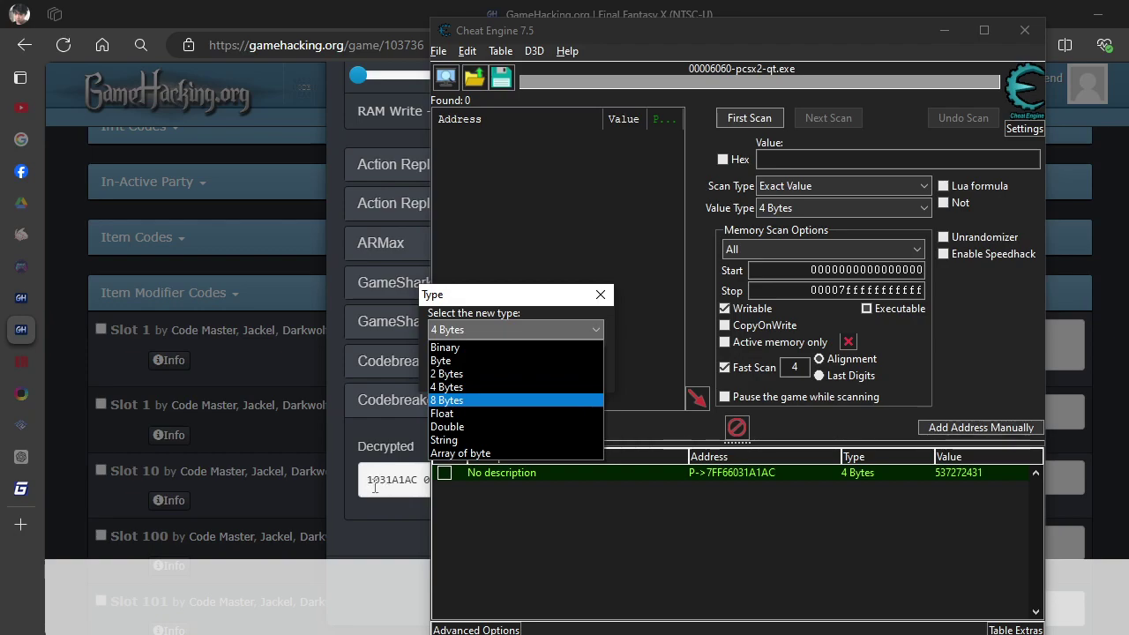
click(445, 361)
click(464, 379)
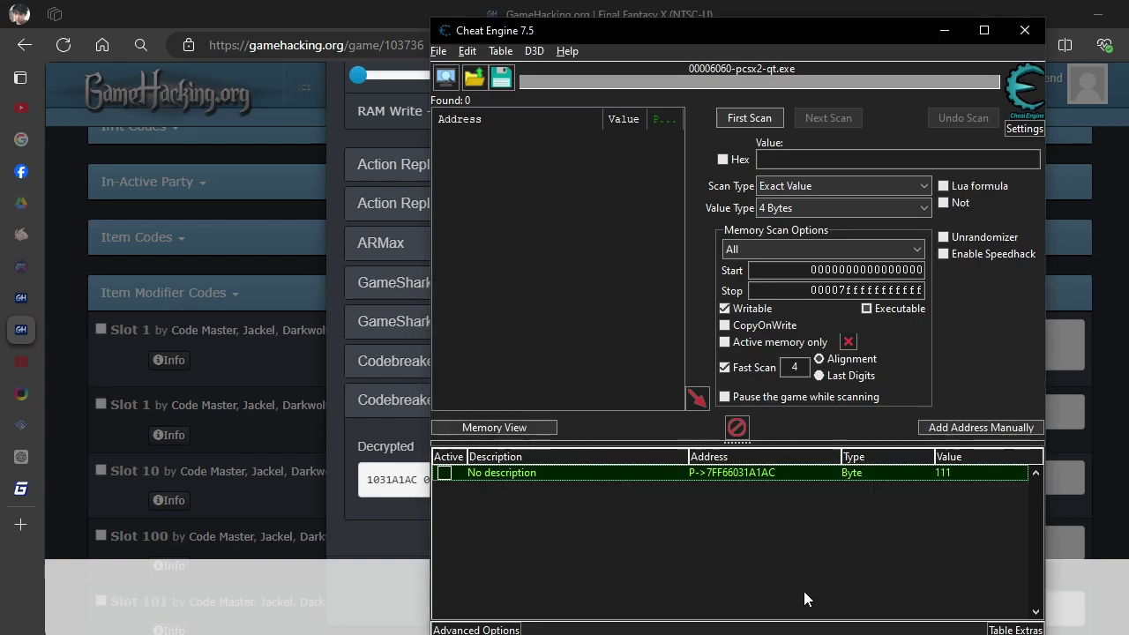
Set the entry's value from 111 to 0.
double_click(958, 477)
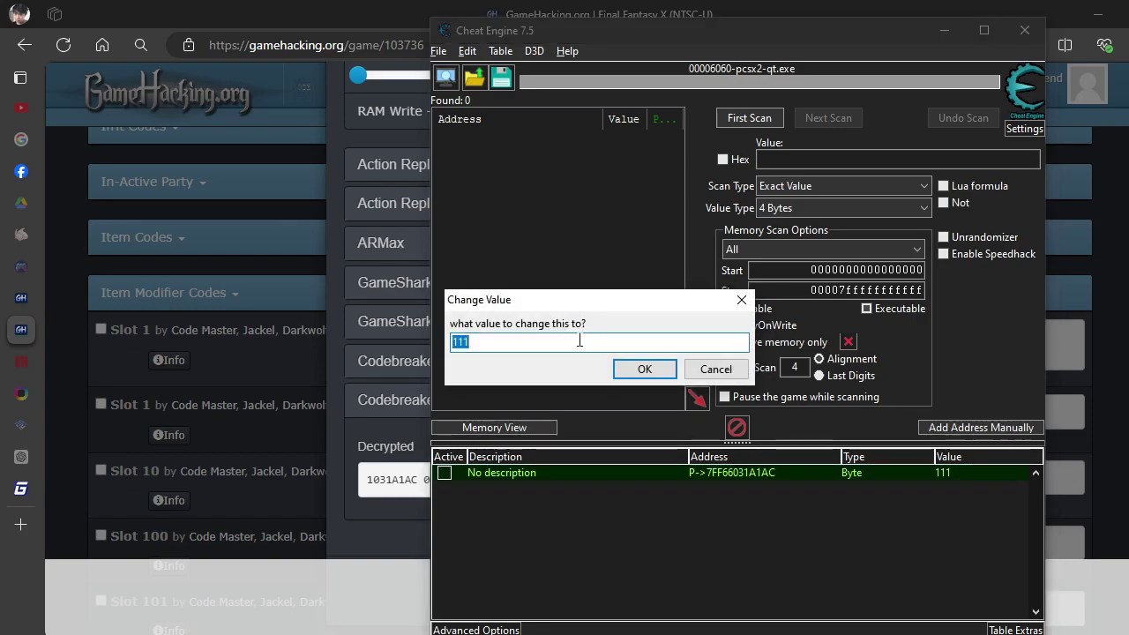
text(0)
key(Return)
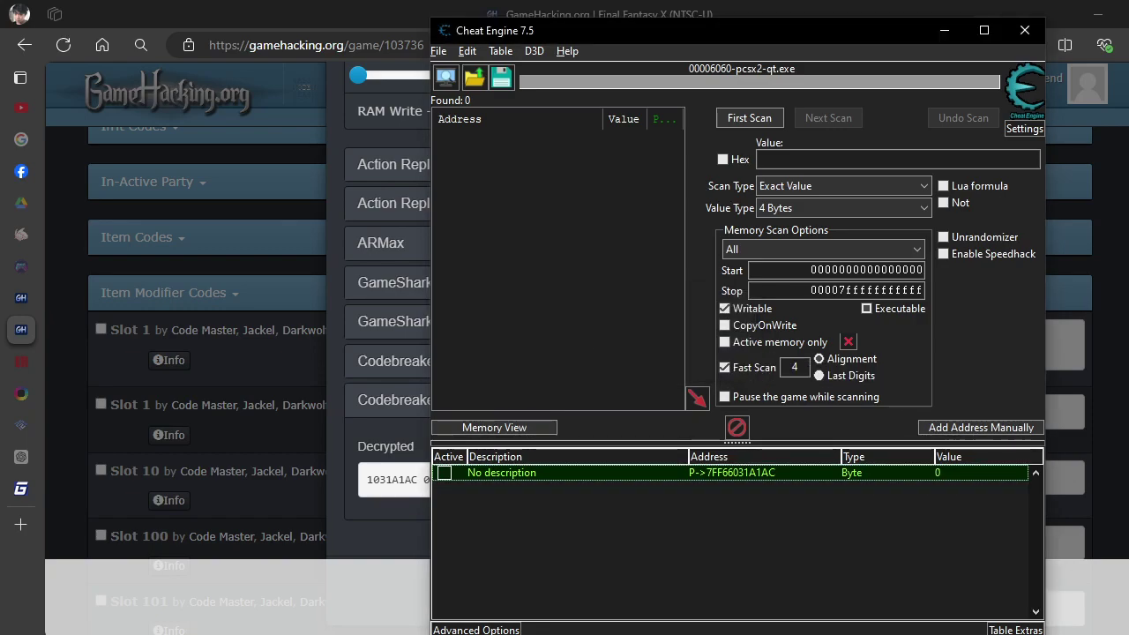
key(alt+Tab)
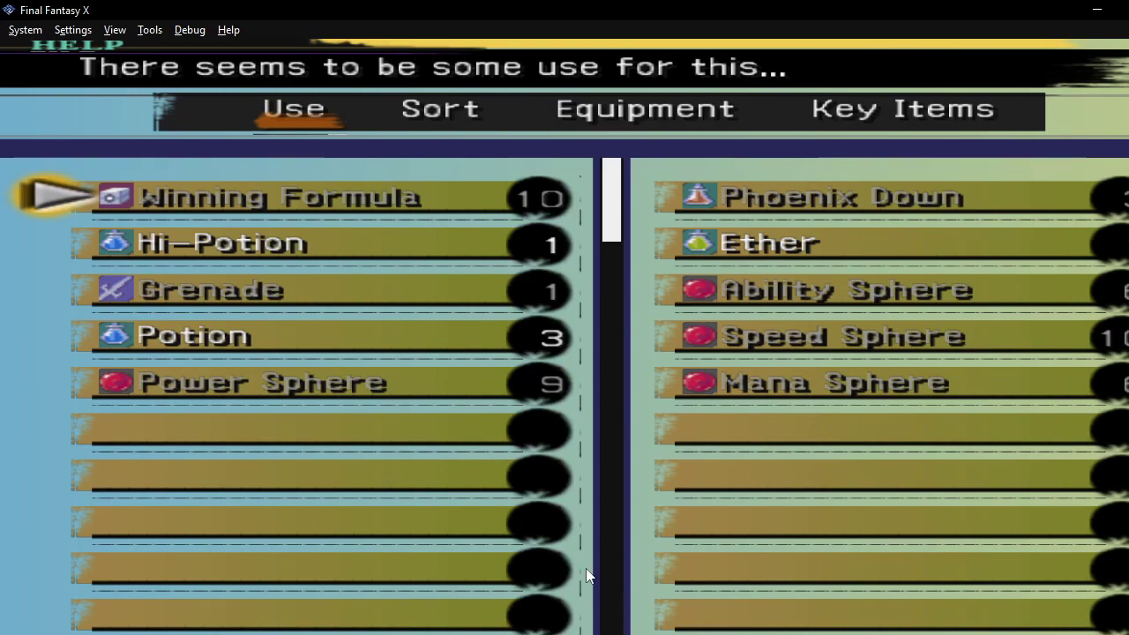
Confirm the first slot shows Potion ×10, leaving the entry's value at 0 unchanged.
key(BackSpace)
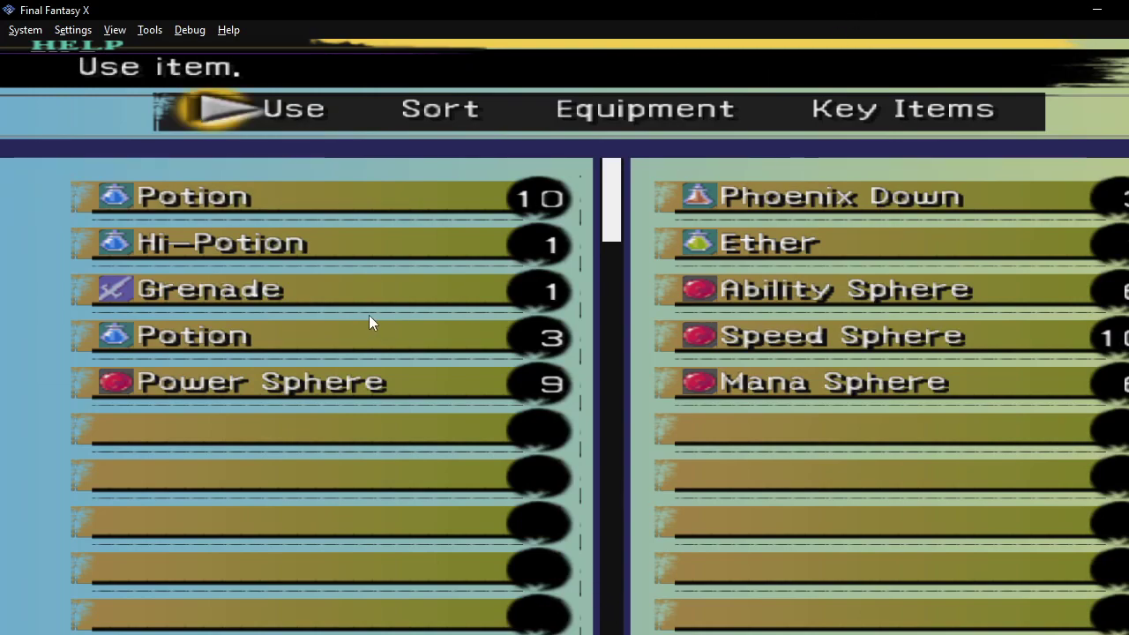
mouse_move(721, 612)
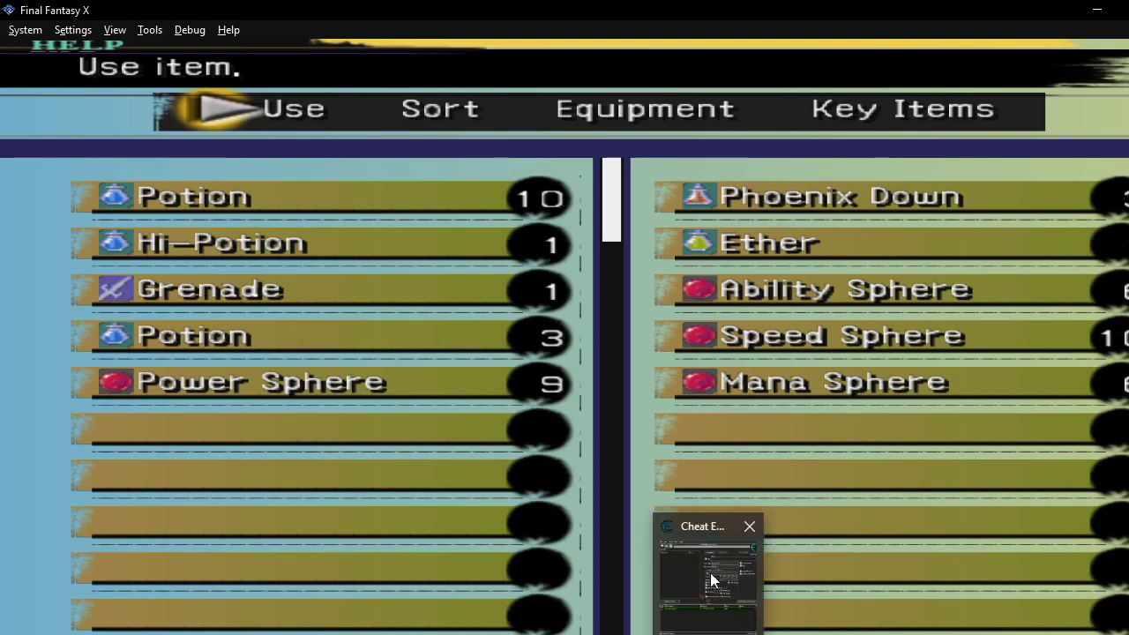
click(679, 600)
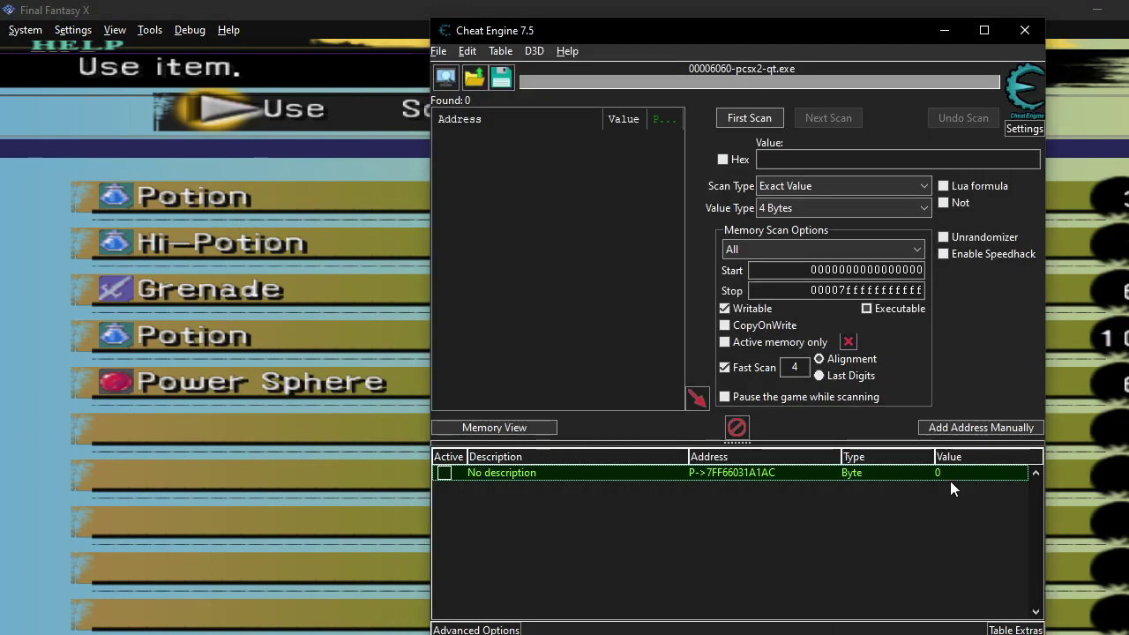
double_click(950, 474)
click(710, 369)
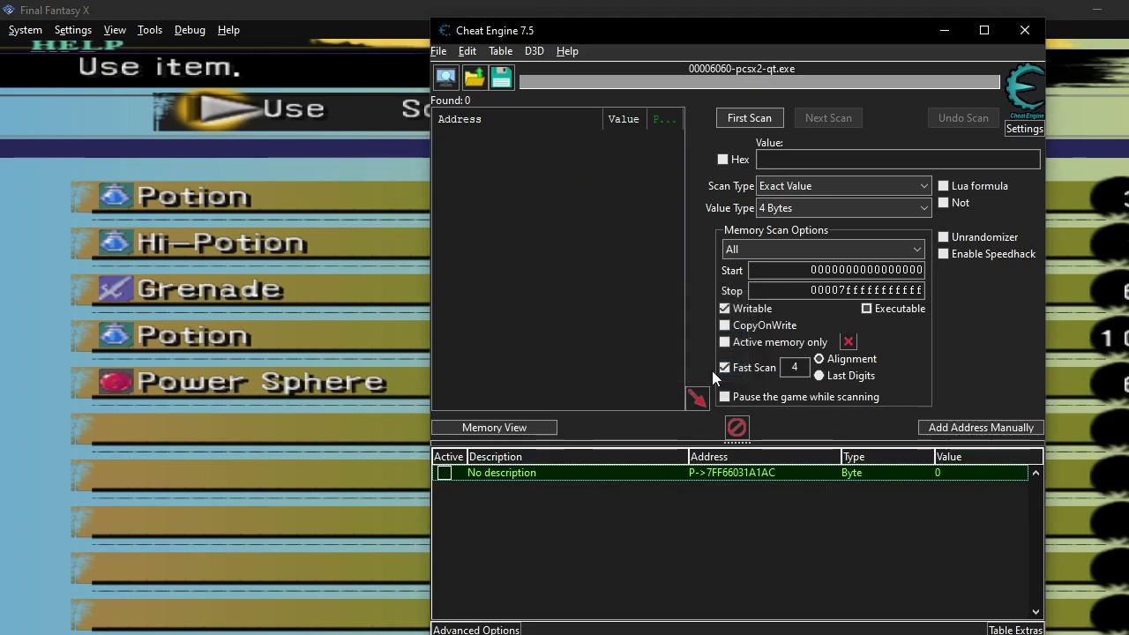
click(388, 619)
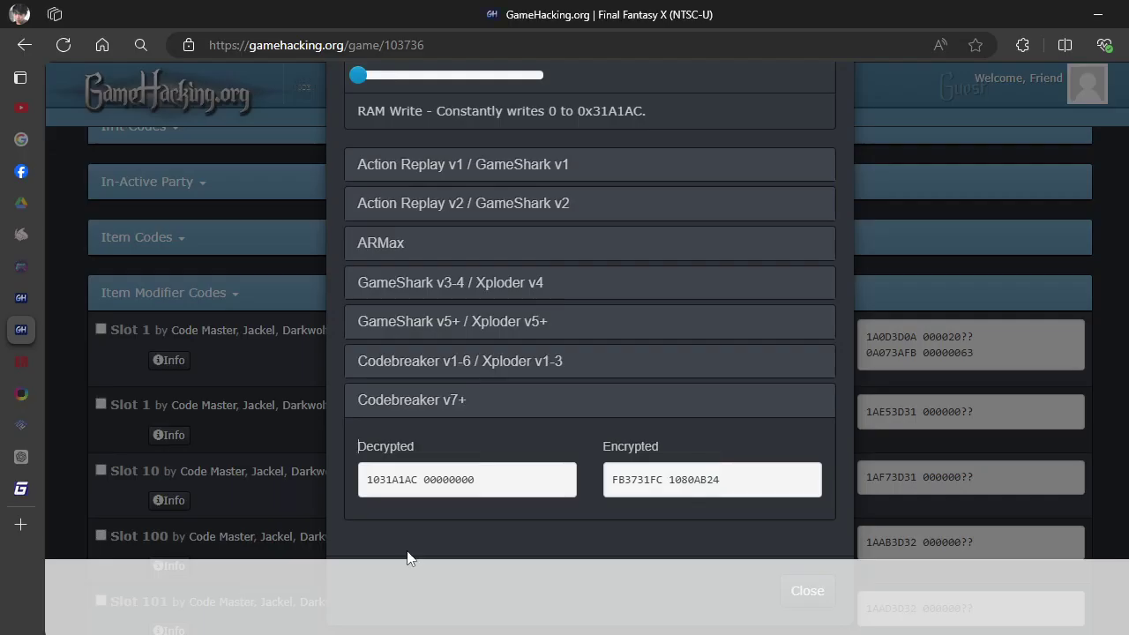
Close the Slot 1 code details and collapse the Item Modifier Codes section.
scroll(709, 216, up, 2)
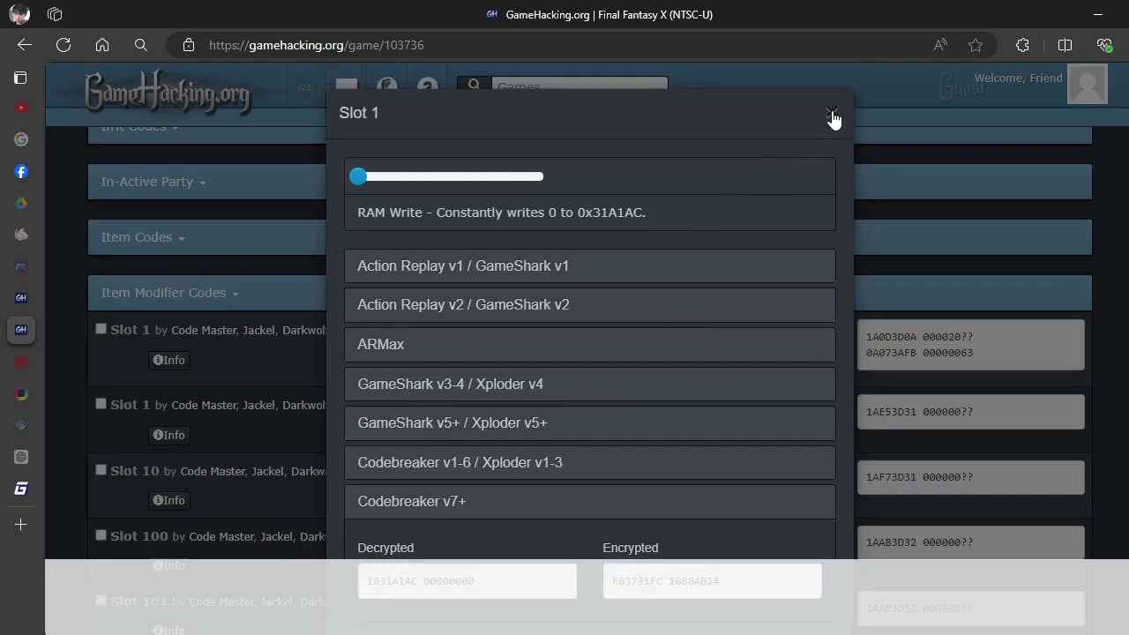
click(832, 113)
scroll(219, 339, down, 5)
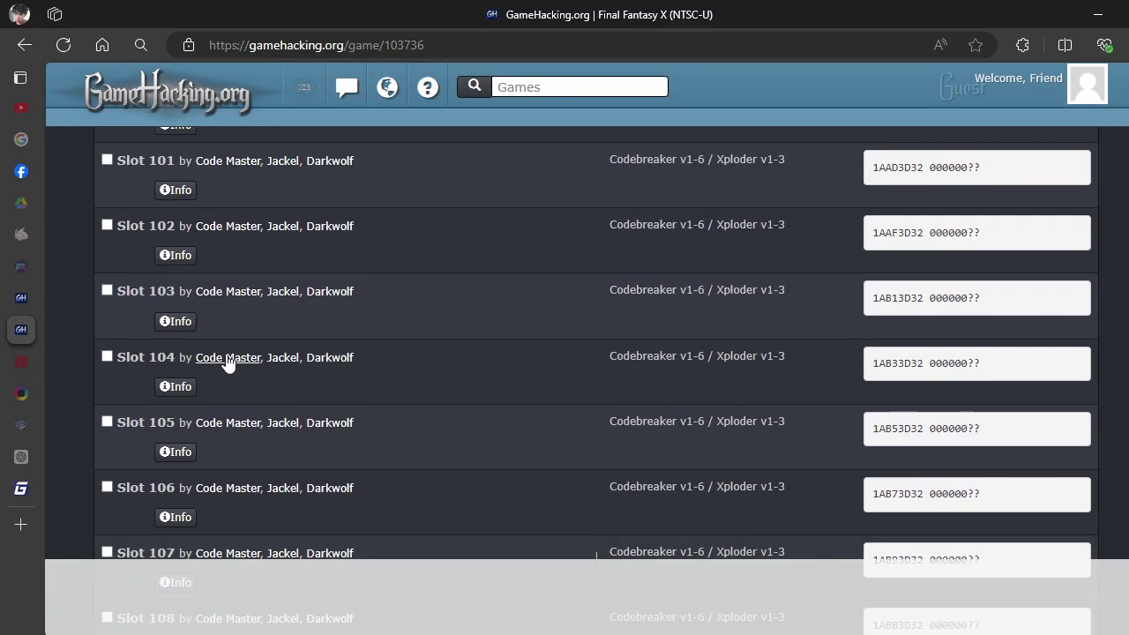
scroll(232, 361, up, 4)
click(168, 203)
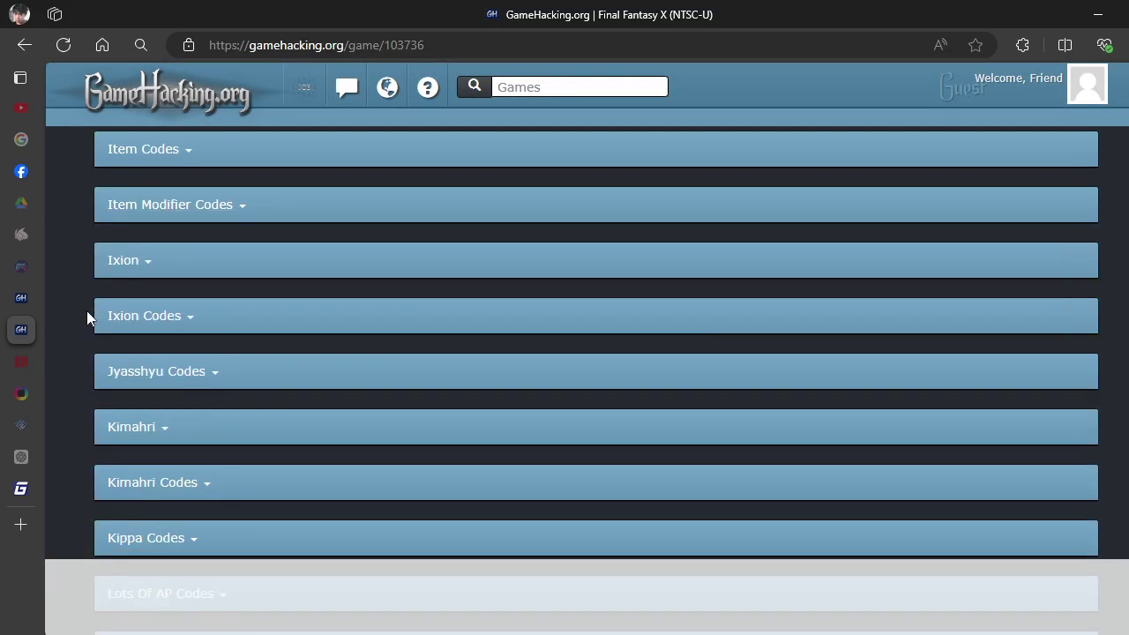
Expand Quantity Digits and open the Item Modifier Digits notes.
scroll(87, 309, down, 6)
scroll(82, 382, down, 5)
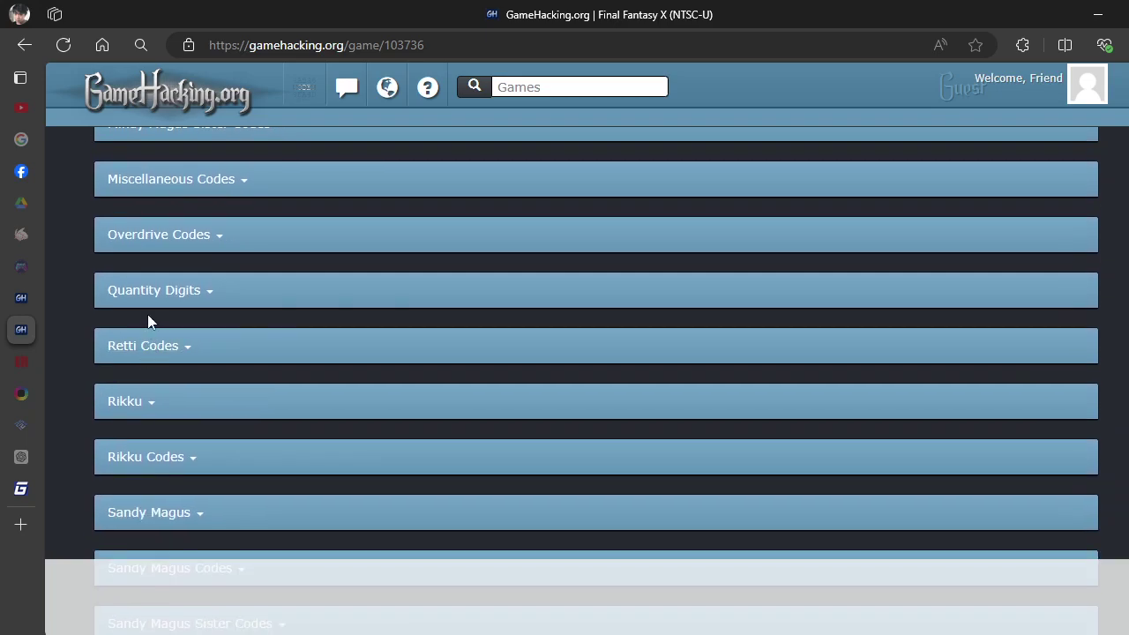
scroll(147, 315, up, 1)
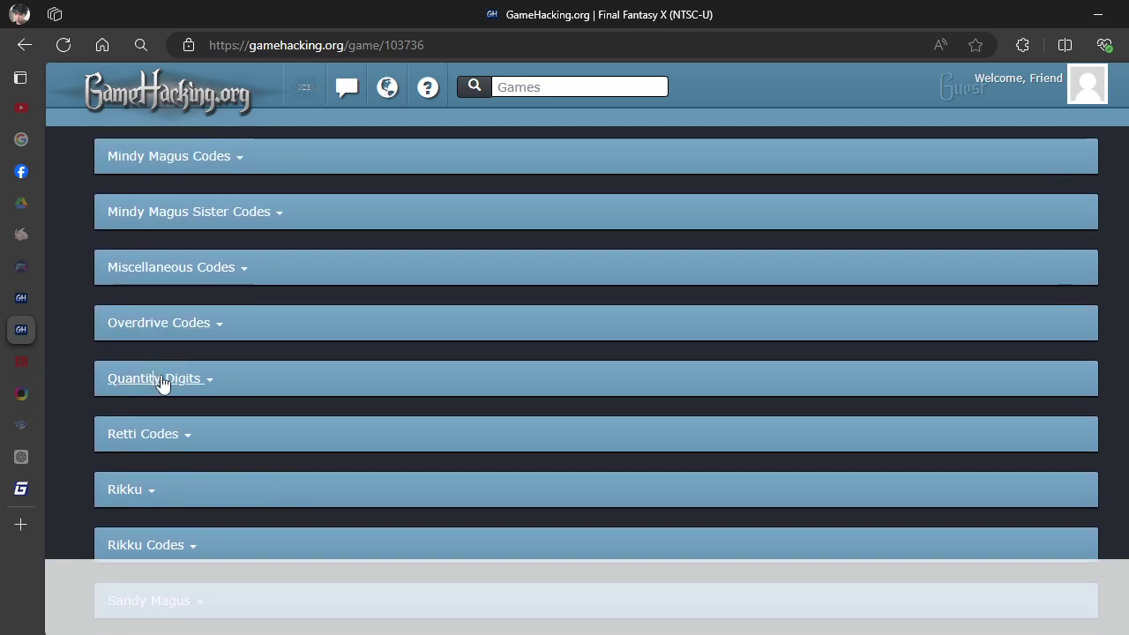
click(222, 366)
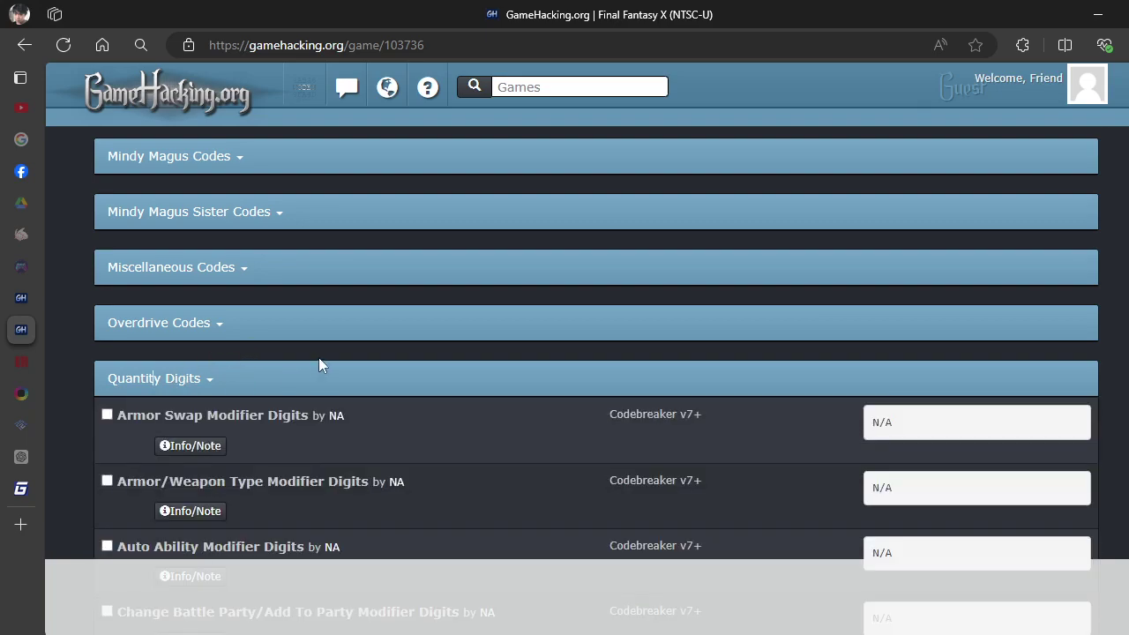
scroll(319, 355, down, 3)
scroll(322, 353, down, 2)
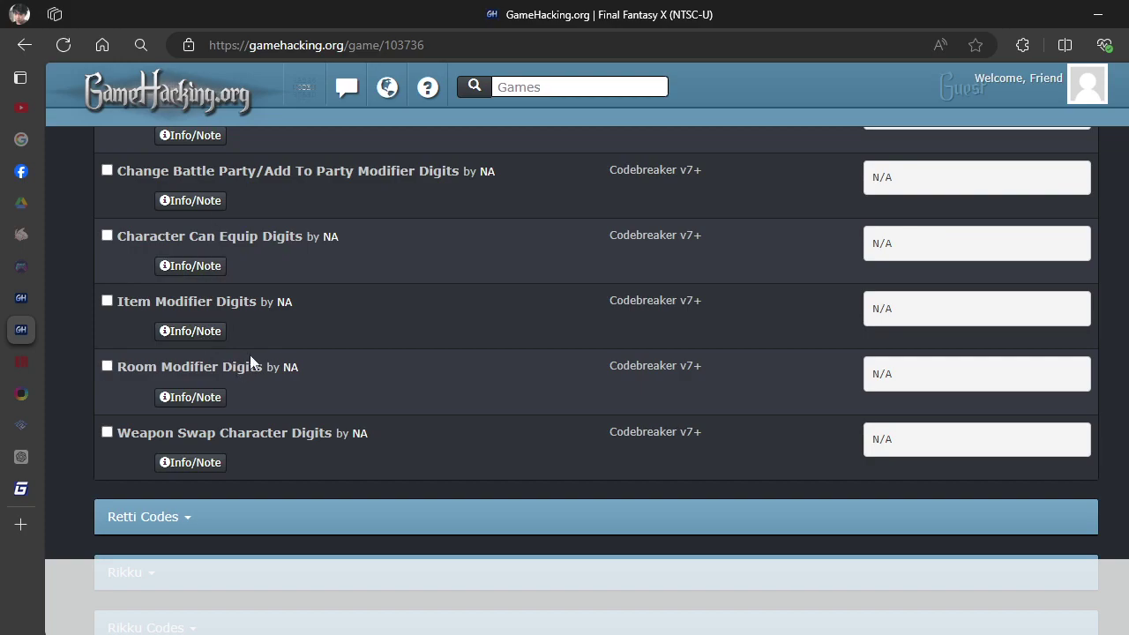
click(195, 335)
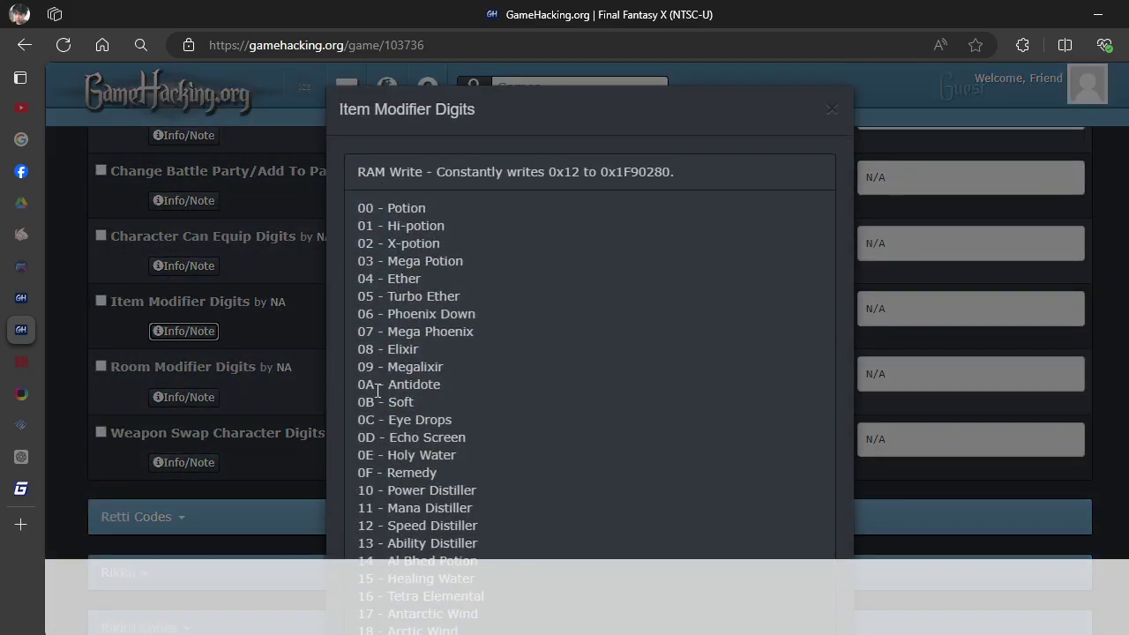
Browse the item ID list past 49 - Ability Sphere to find 4B - Attribute Sphere.
scroll(494, 272, down, 2)
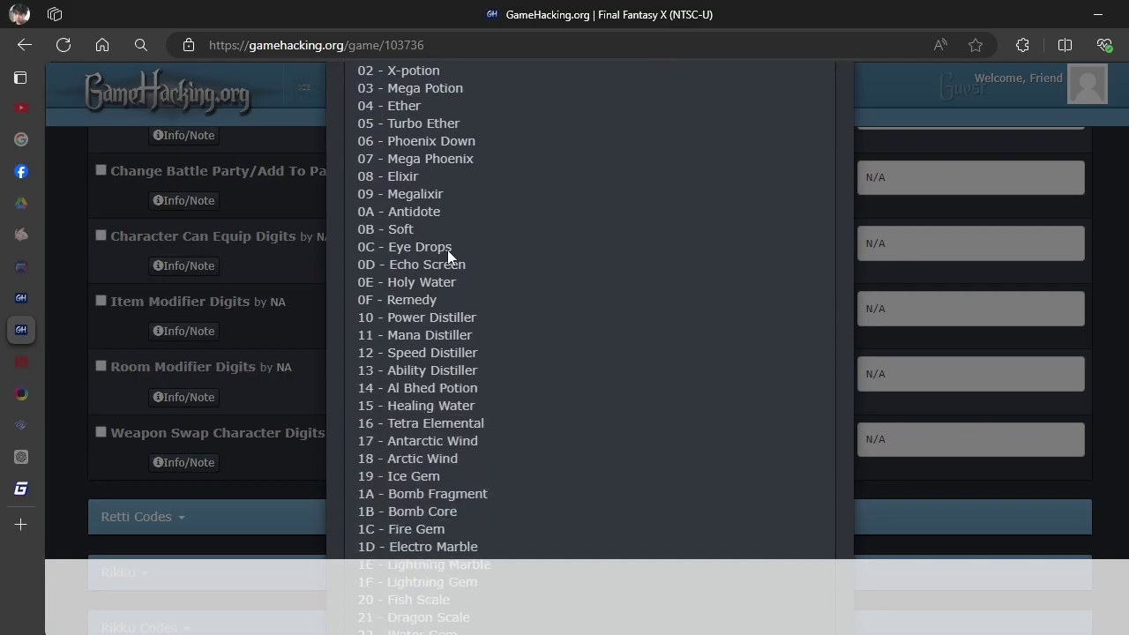
scroll(441, 248, down, 2)
scroll(448, 263, down, 3)
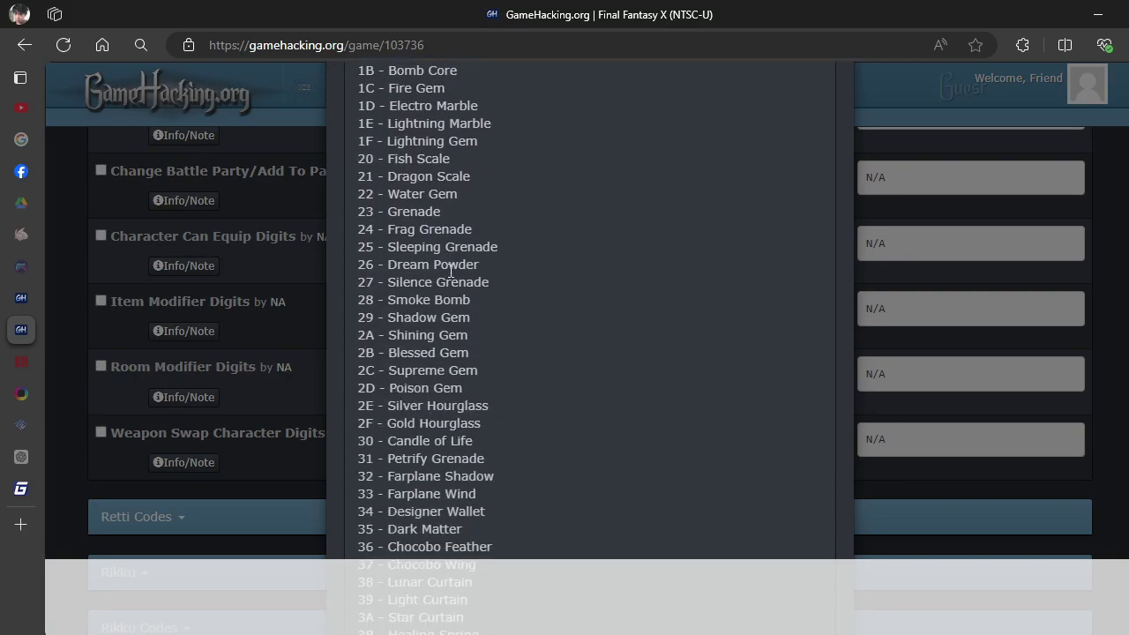
scroll(417, 293, down, 7)
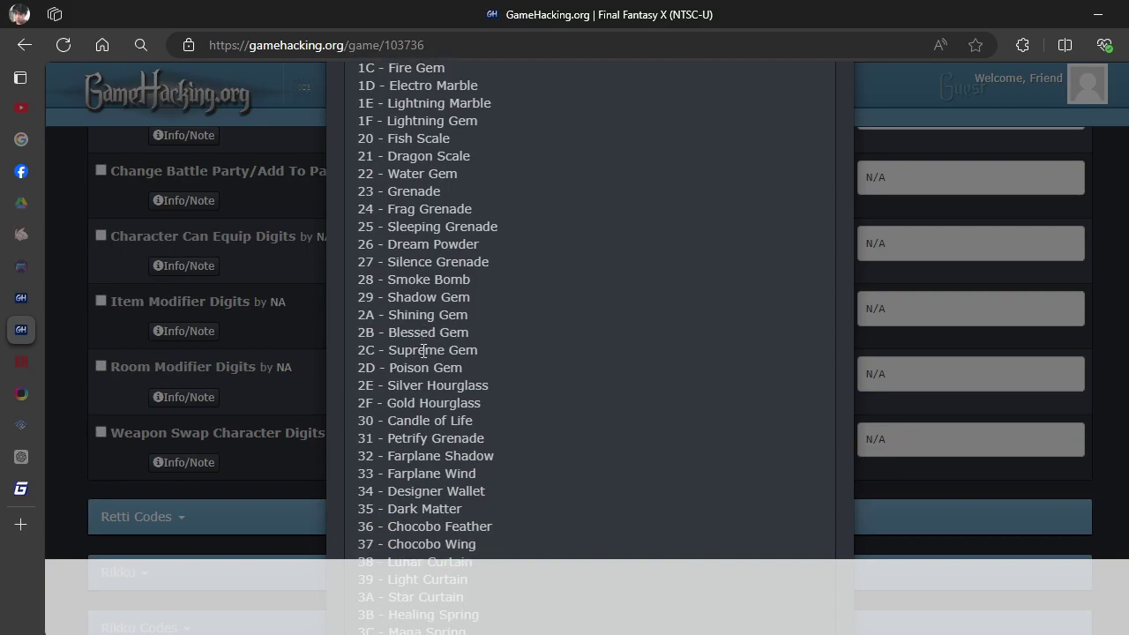
scroll(422, 330, down, 3)
scroll(422, 317, up, 3)
triple_click(367, 272)
drag(366, 272, 368, 300)
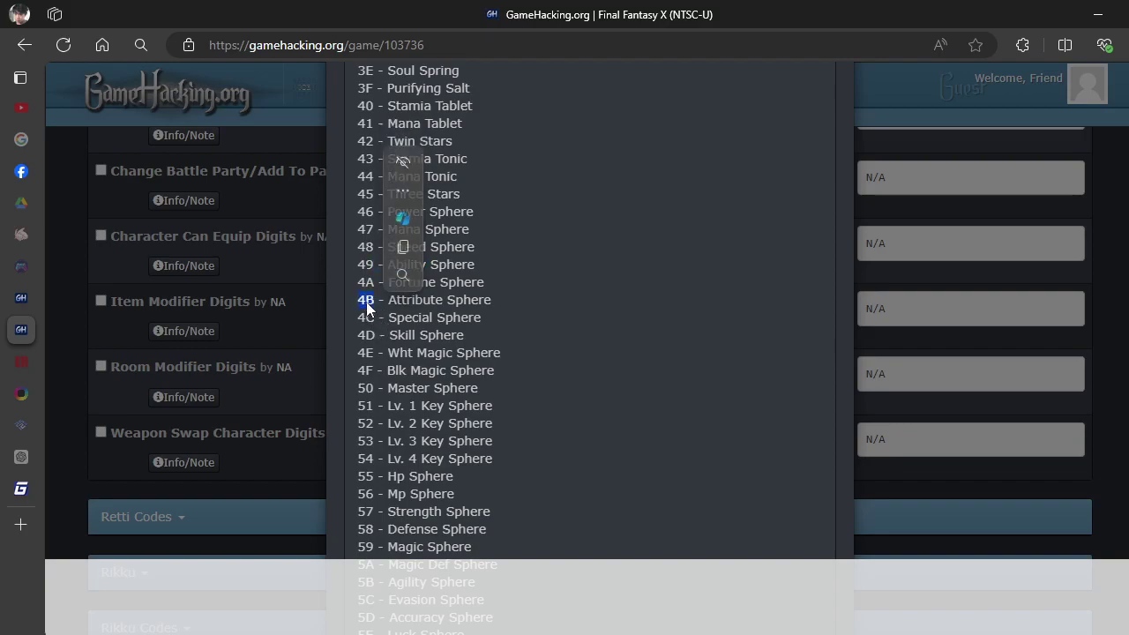
triple_click(368, 265)
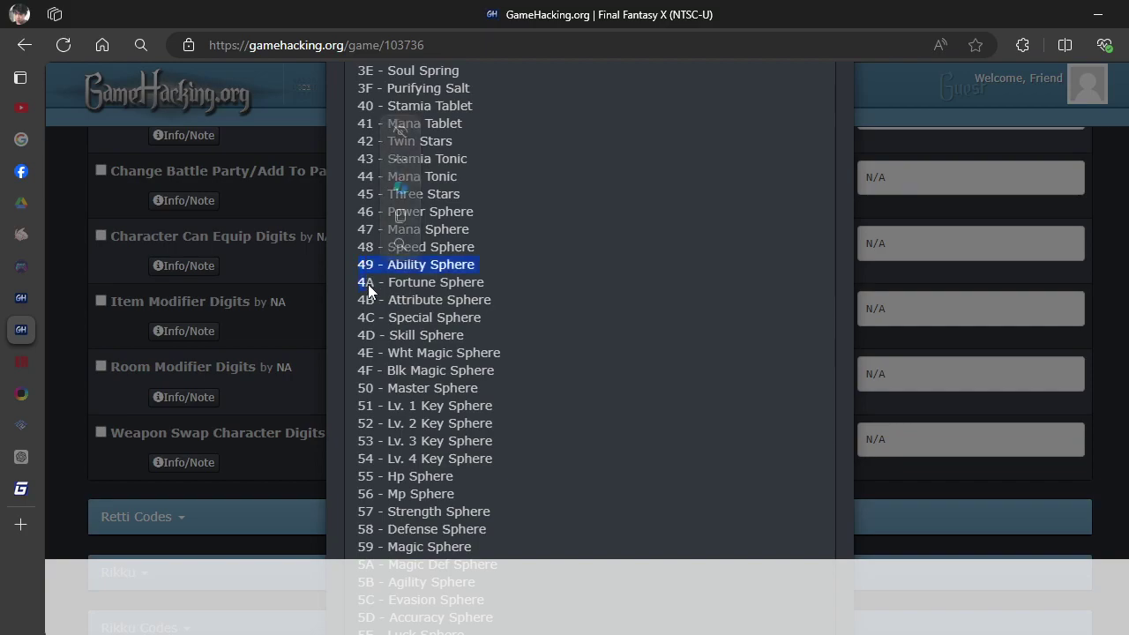
click(412, 301)
scroll(448, 291, down, 2)
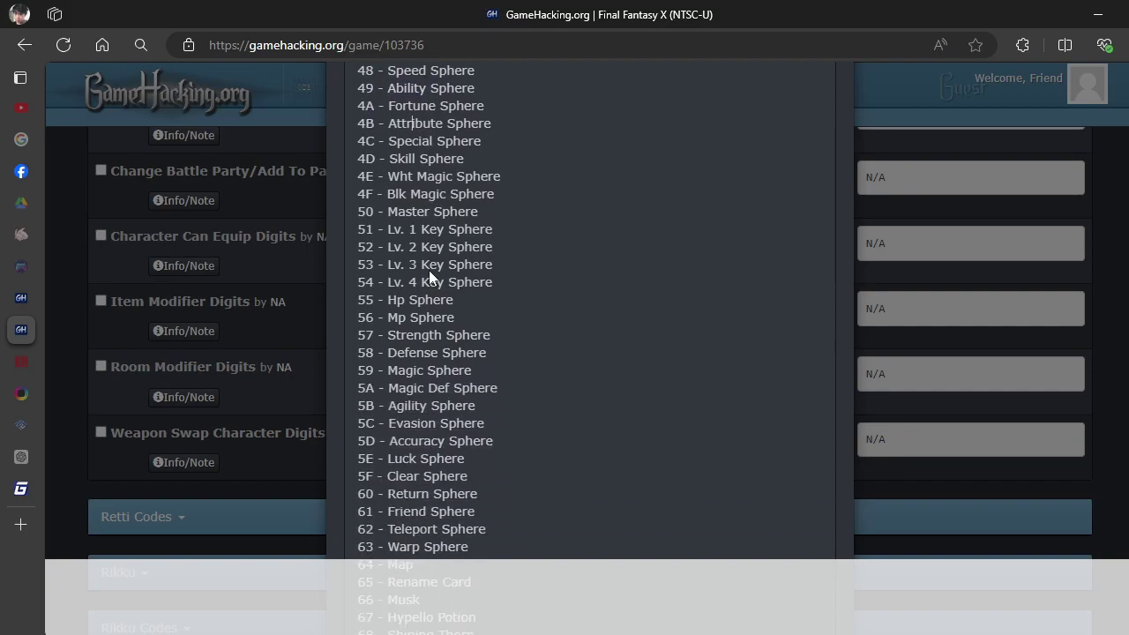
drag(372, 125, 360, 130)
key(super+c)
key(alt+Tab)
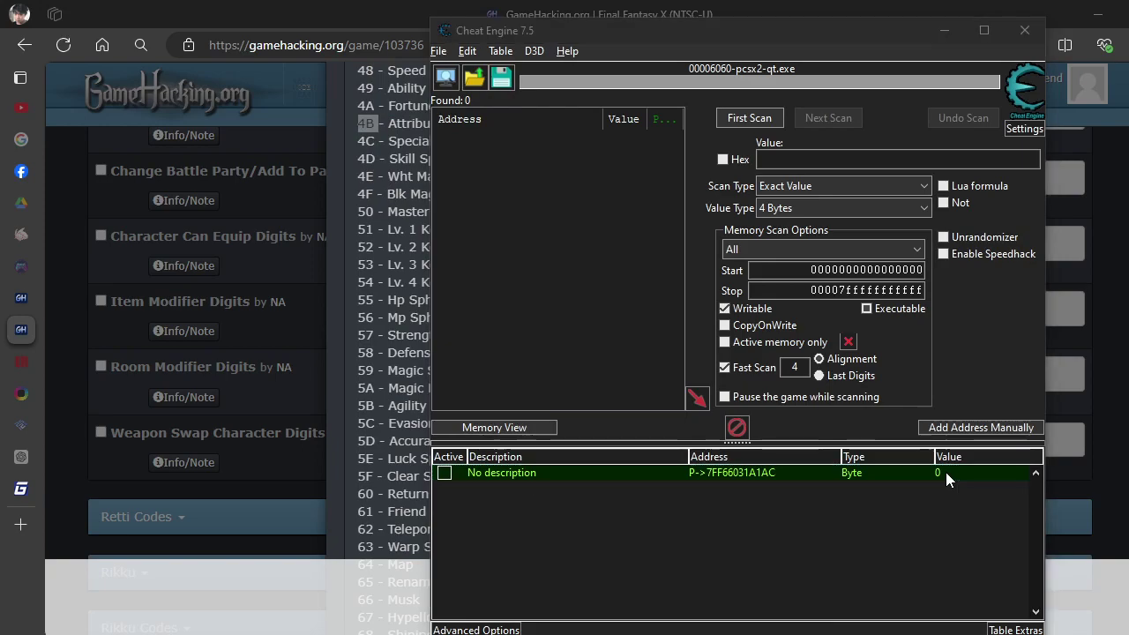
Attempt to paste 4B as the entry's value, dismissing the parse error.
double_click(946, 472)
right_click(600, 342)
click(638, 421)
click(628, 371)
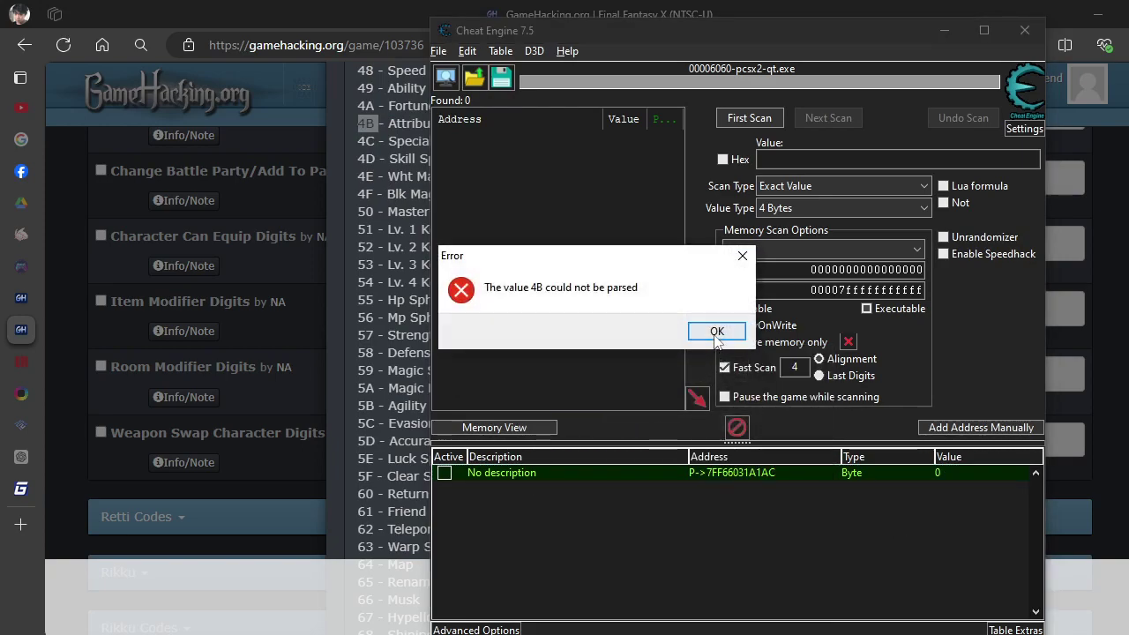
click(716, 331)
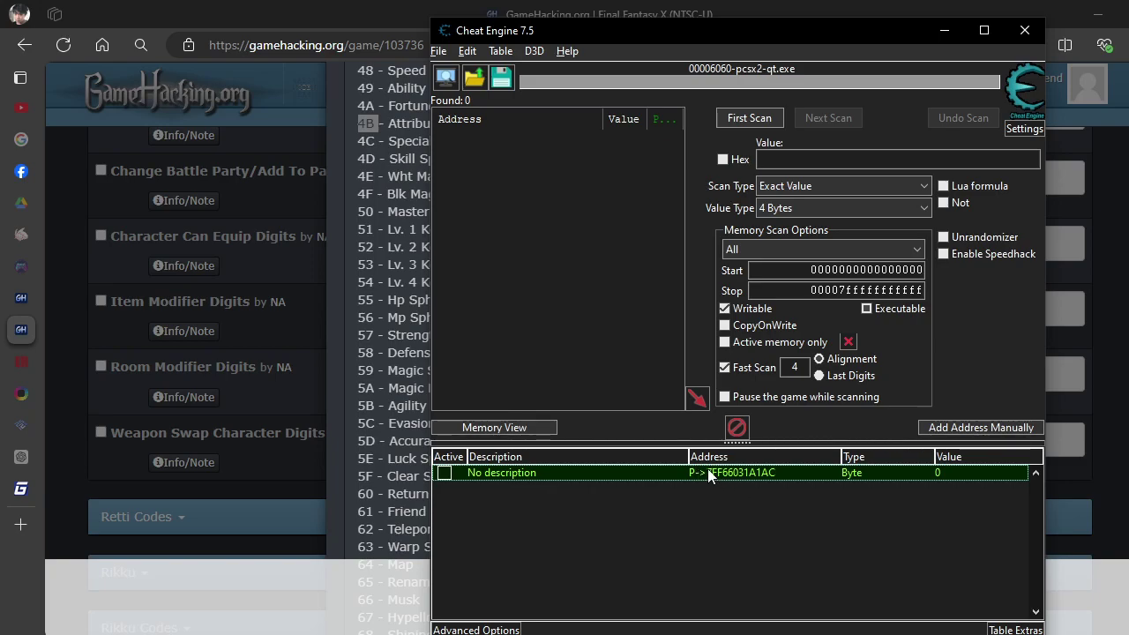
Switch the entry to hexadecimal display and set its value to 4B.
double_click(709, 473)
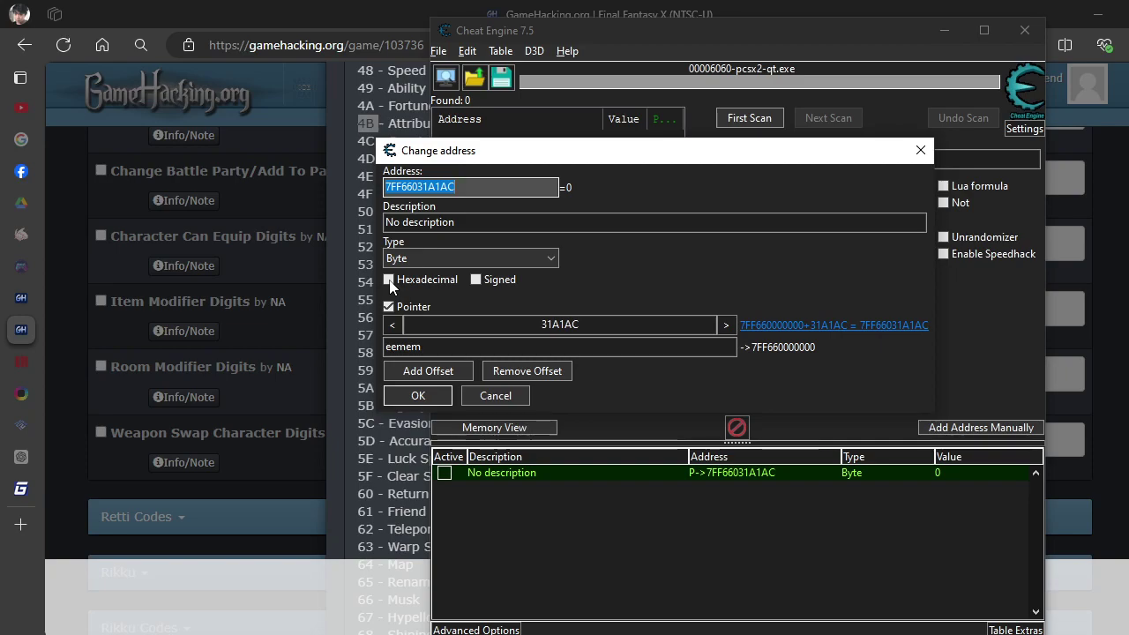
click(389, 280)
click(430, 399)
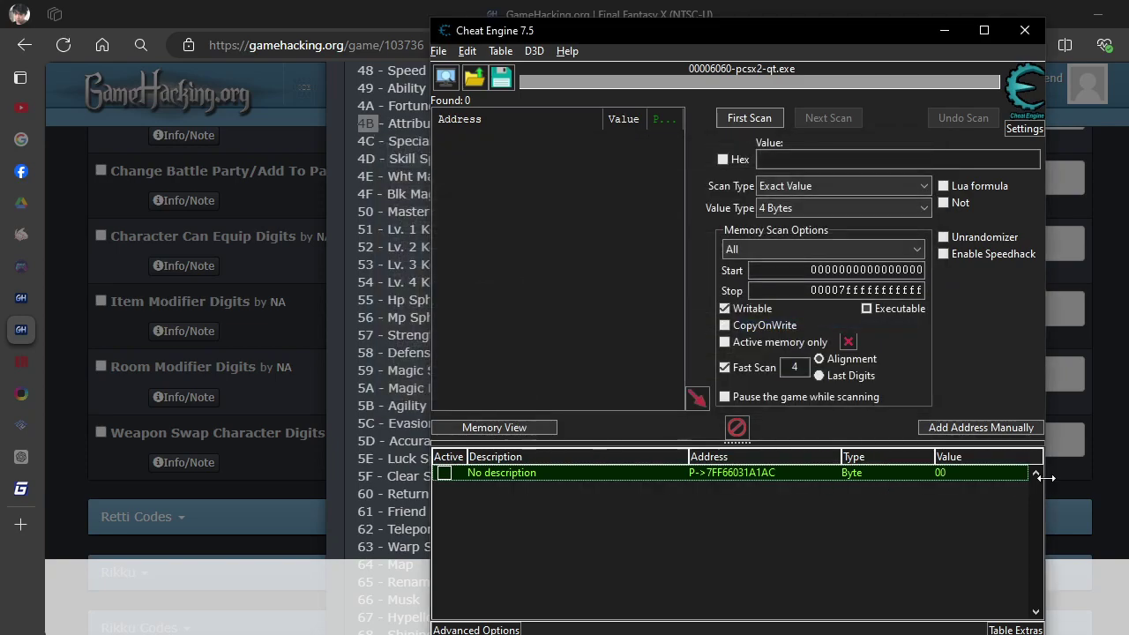
double_click(975, 477)
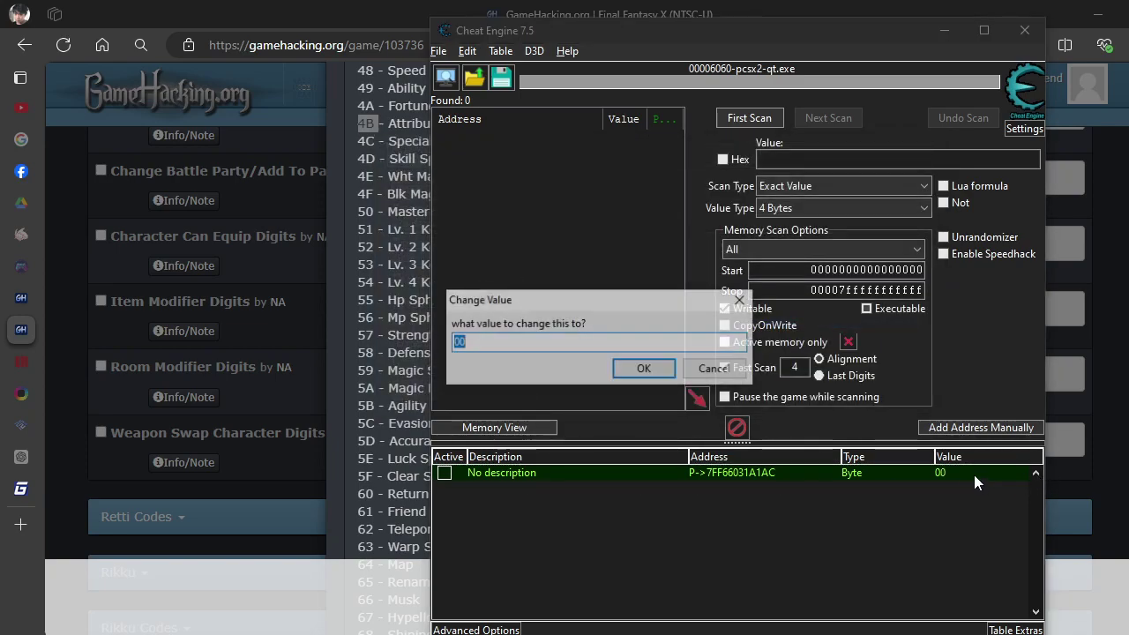
right_click(550, 346)
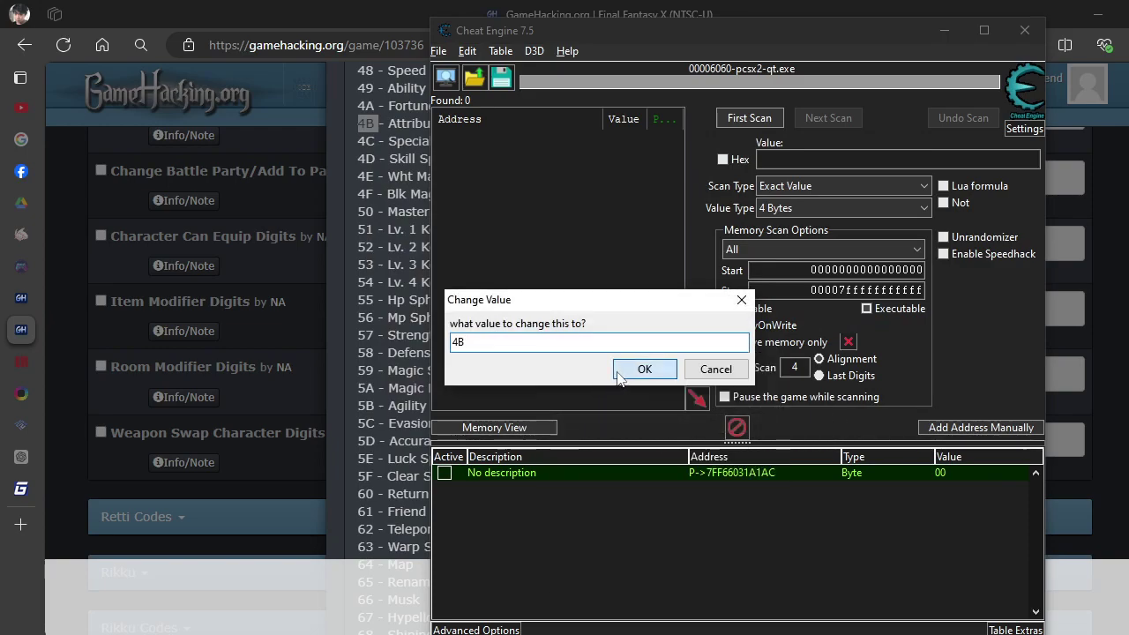
click(645, 369)
Verify in the game's Item list that the first slot now holds 10 Attribute Sphere.
key(alt+Tab)
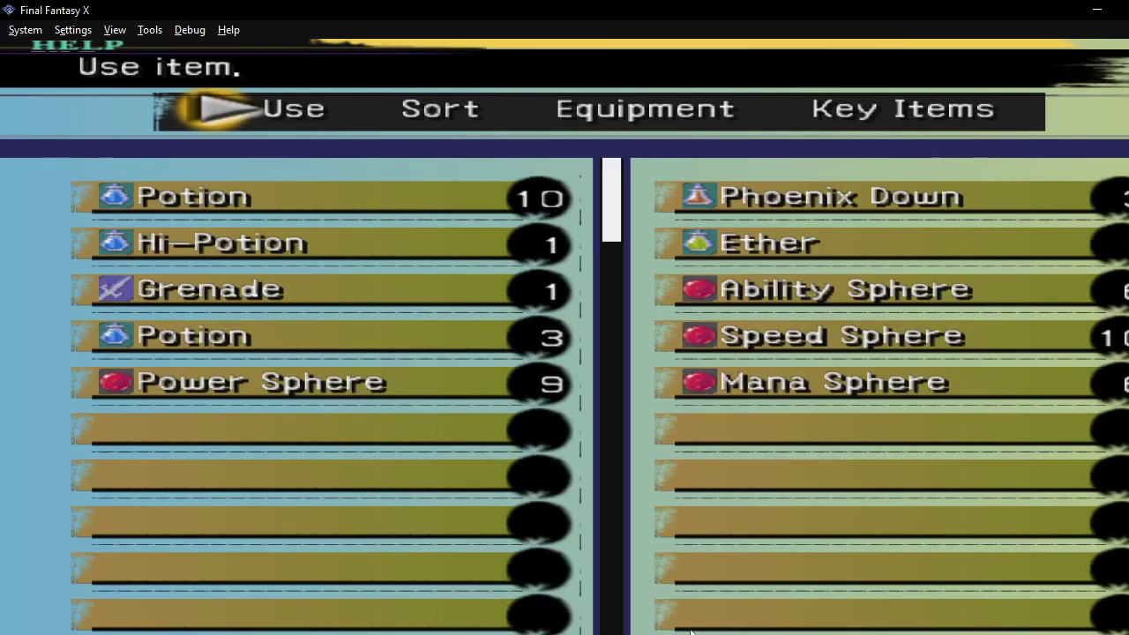
key(Return)
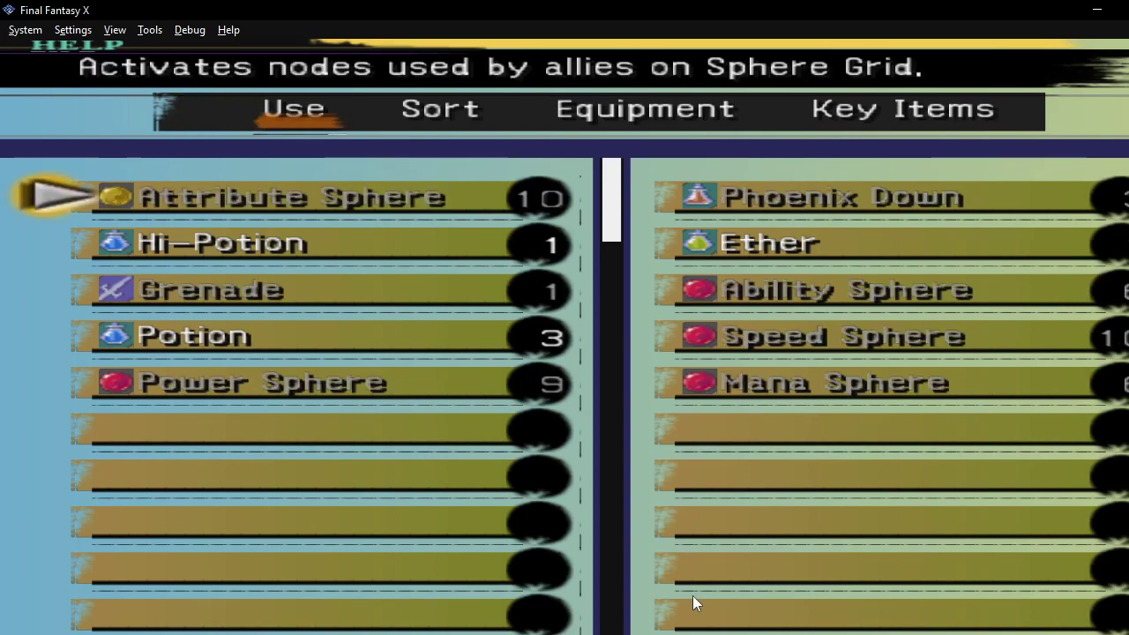
key(Escape)
key(Return)
key(Down)
key(Up)
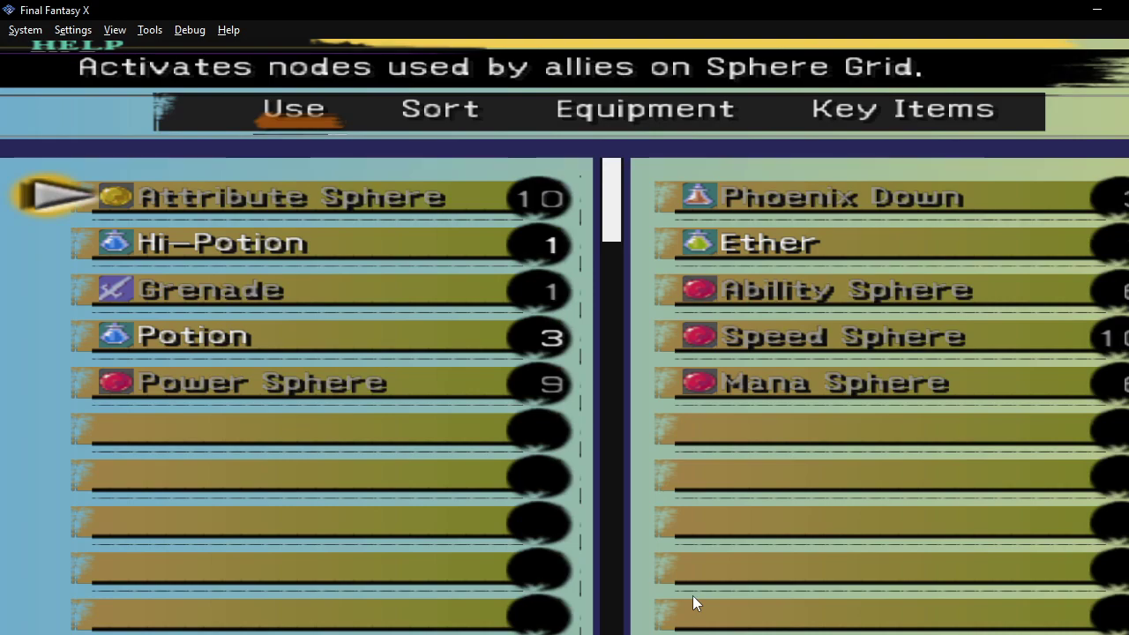
key(Down)
key(Down)
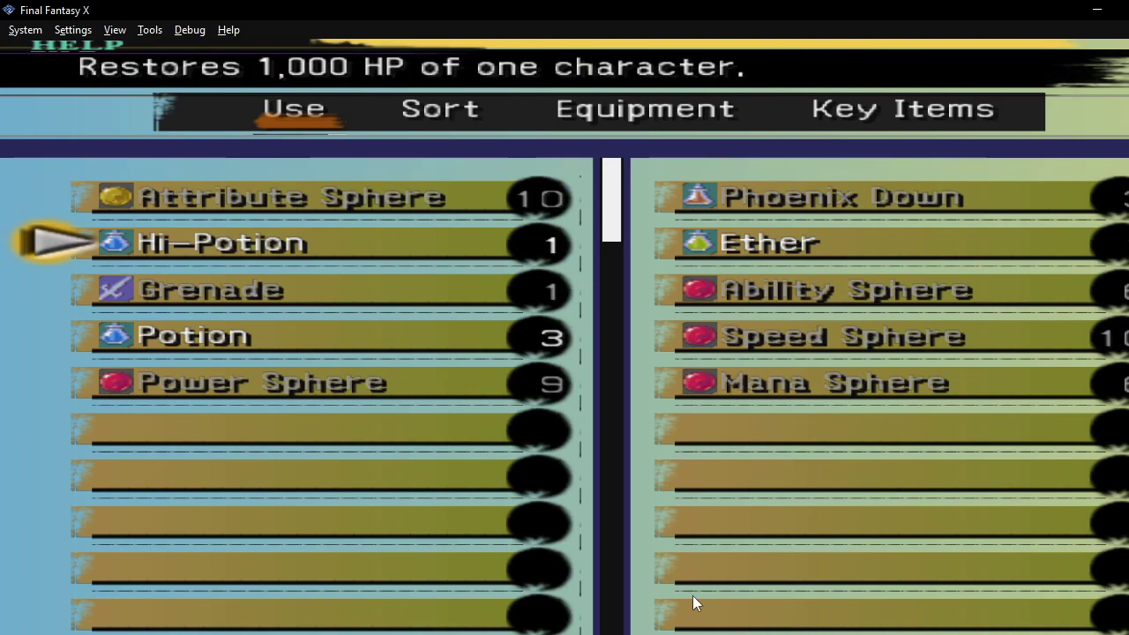
key(Up)
key(Up)
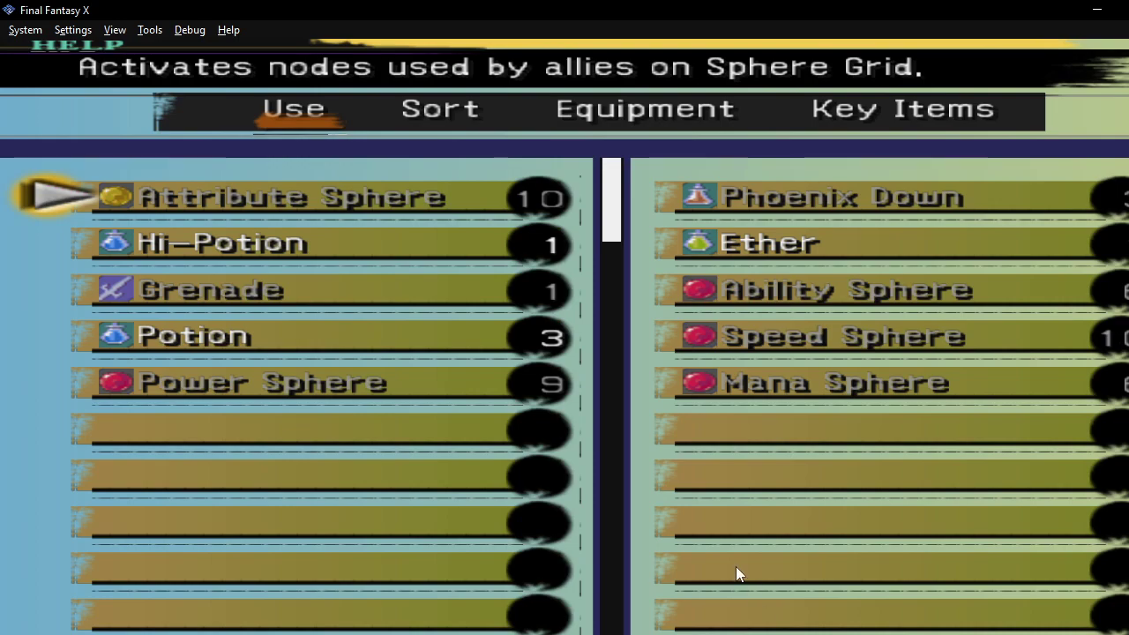
Back out to the main menu, briefly opening and cancelling Status.
key(Escape)
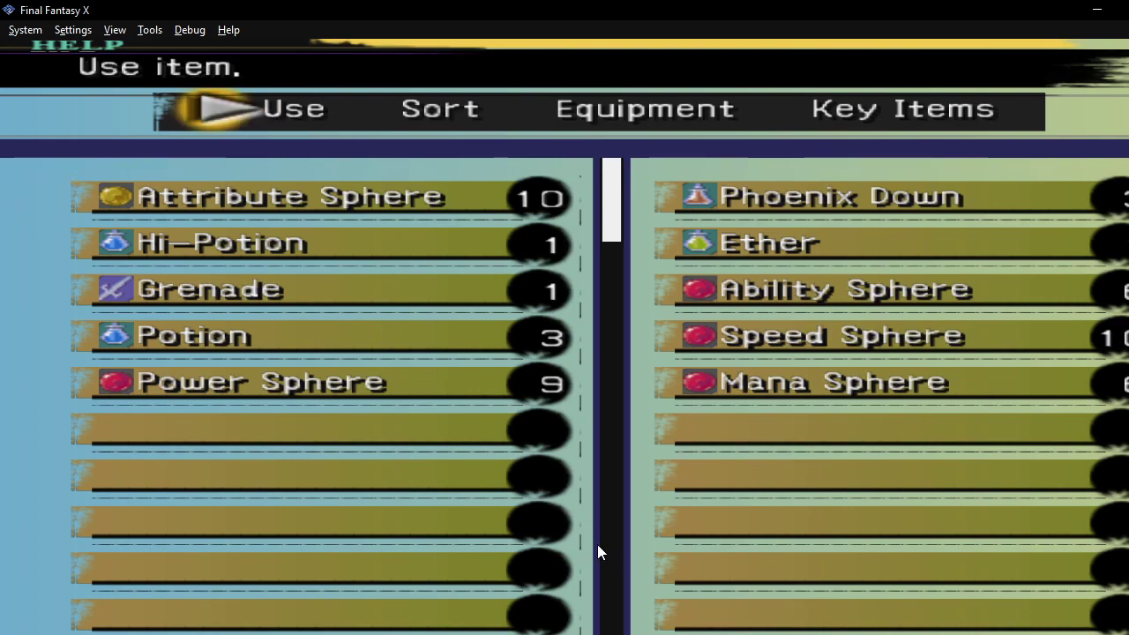
key(Escape)
key(Down)
key(Down)
key(Down)
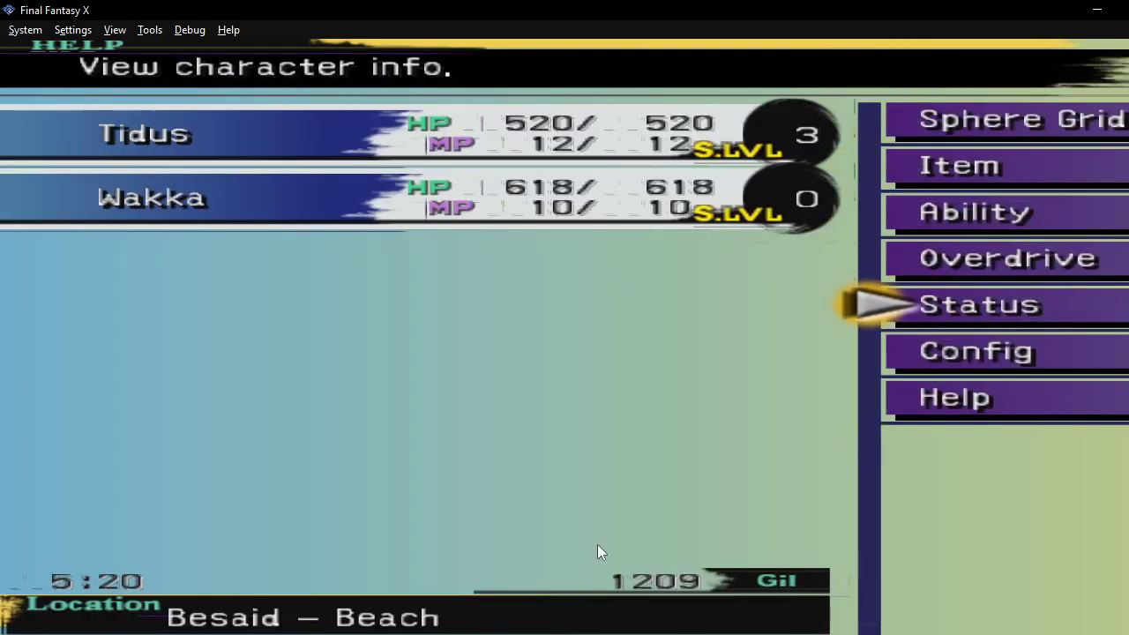
key(Return)
key(Escape)
mouse_move(665, 634)
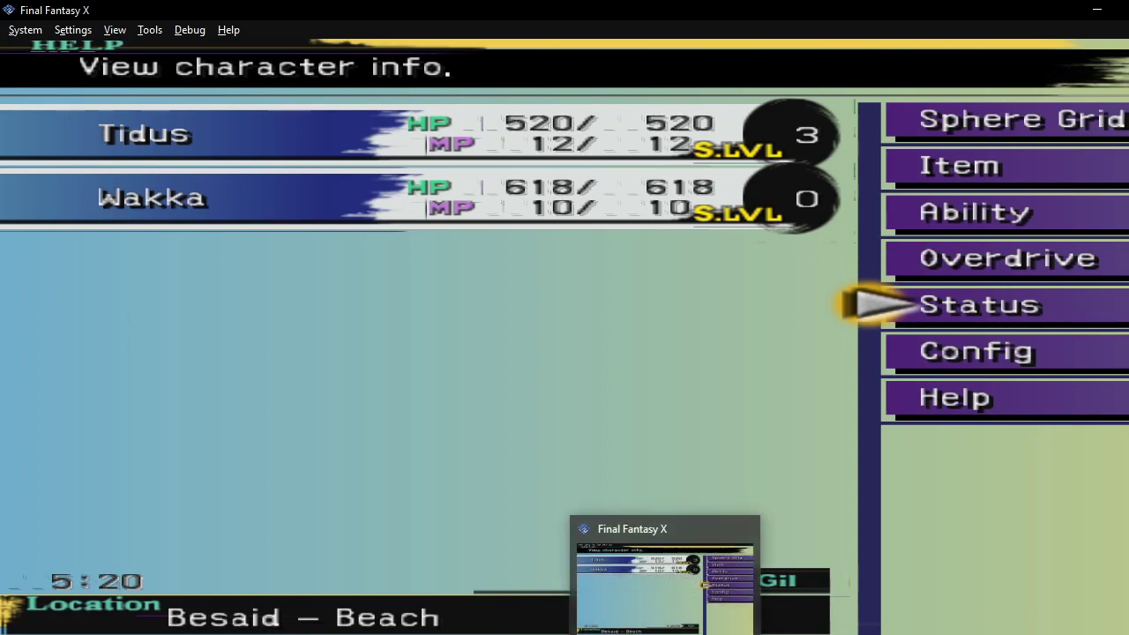
mouse_move(708, 634)
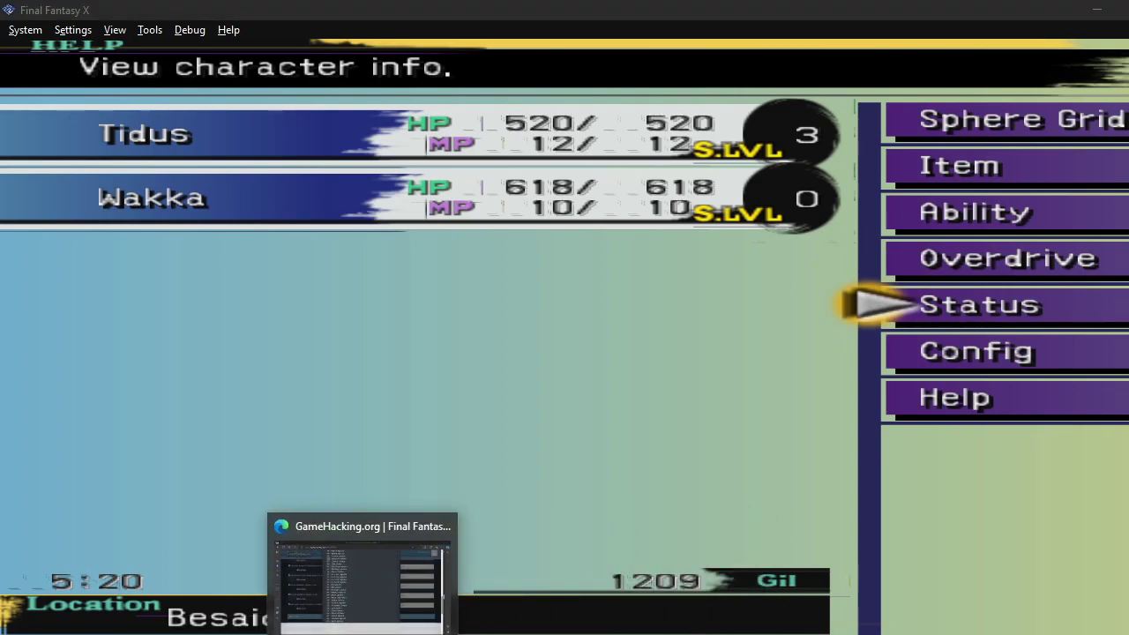
Close the Item Modifier Digits list and search the page for 'gil'.
click(415, 582)
scroll(641, 355, up, 15)
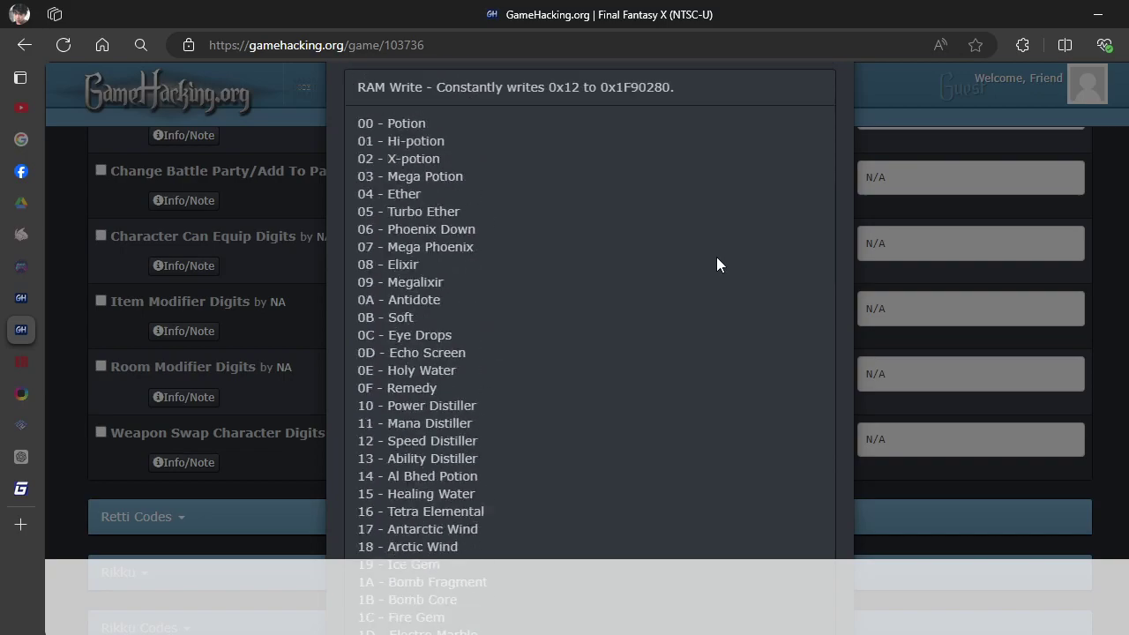
click(831, 113)
scroll(605, 342, down, 5)
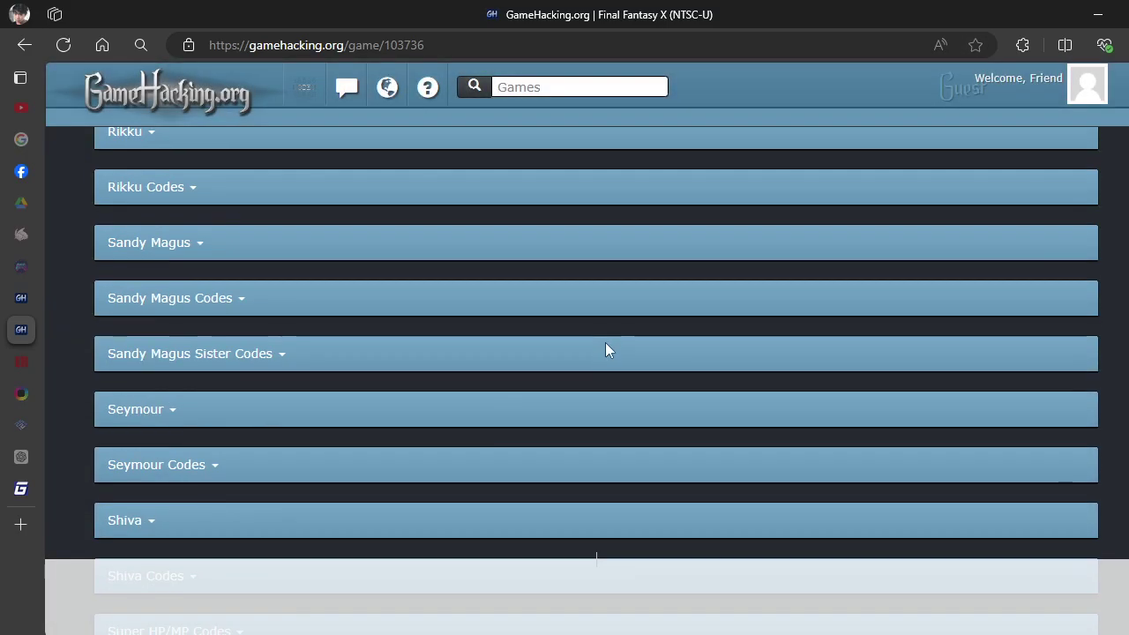
scroll(582, 353, down, 5)
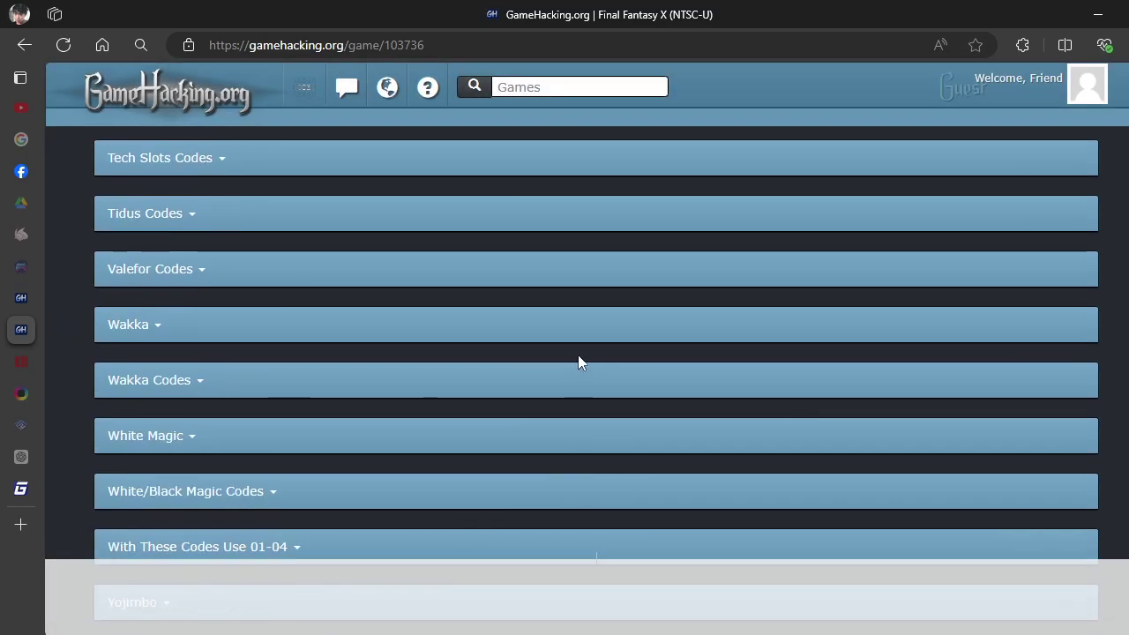
key(ctrl+f)
text(gil)
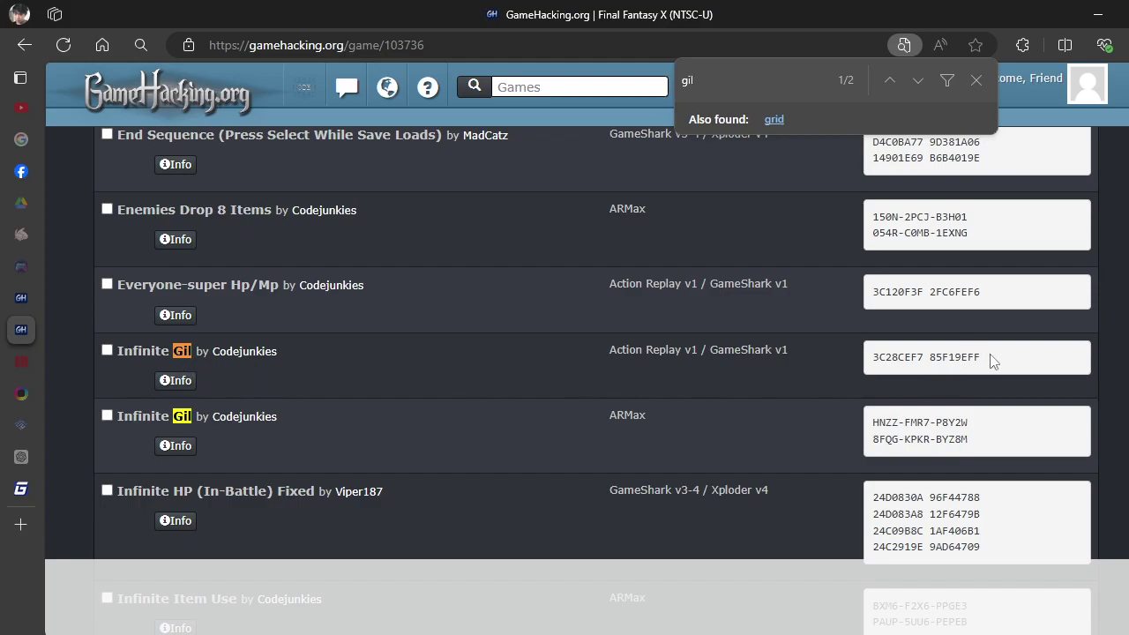
Open Infinite Gil's Codebreaker v7+ details and locate address B14DD3 in 00B14DD3 000000EA.
drag(990, 358, 860, 372)
scroll(261, 362, down, 1)
click(341, 347)
click(182, 295)
scroll(274, 402, down, 2)
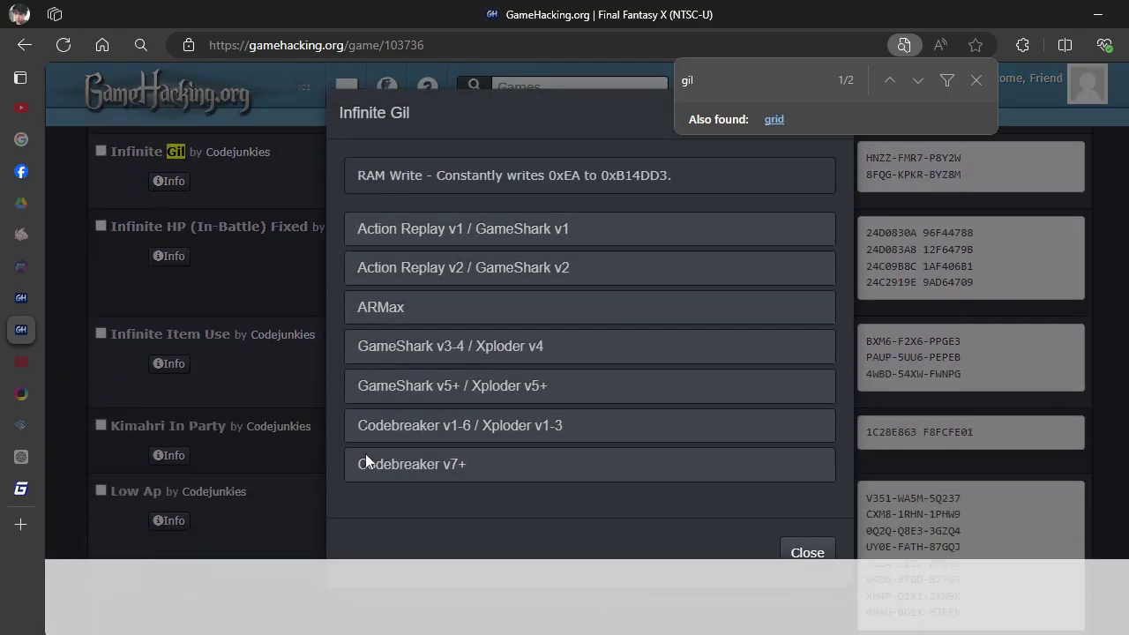
click(370, 464)
scroll(436, 459, down, 1)
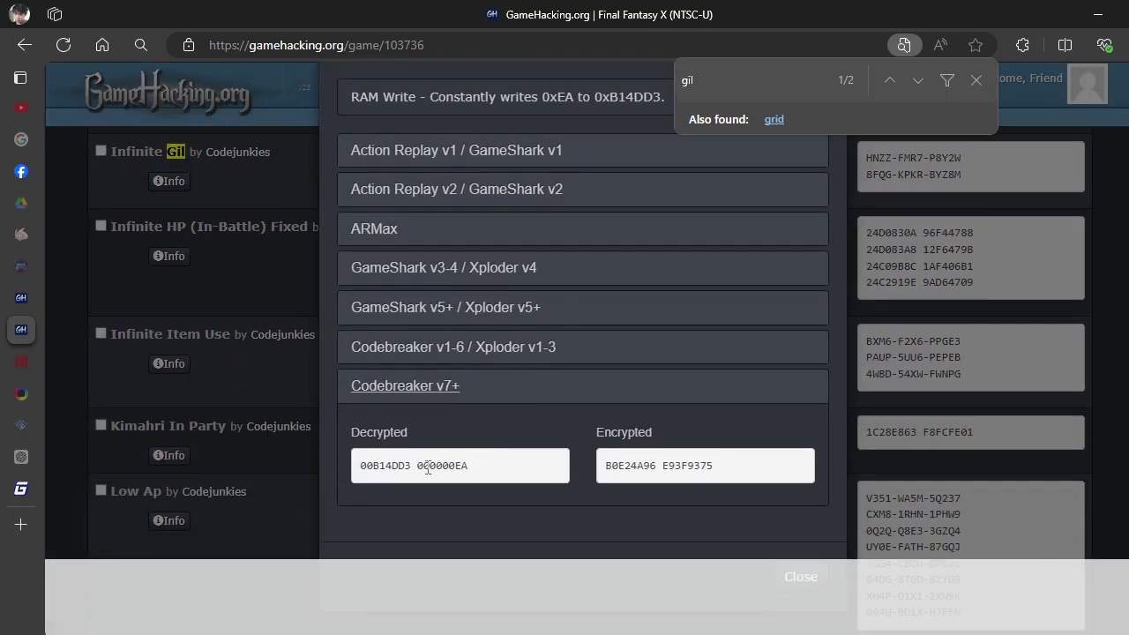
drag(412, 468, 369, 479)
key(ctrl+c)
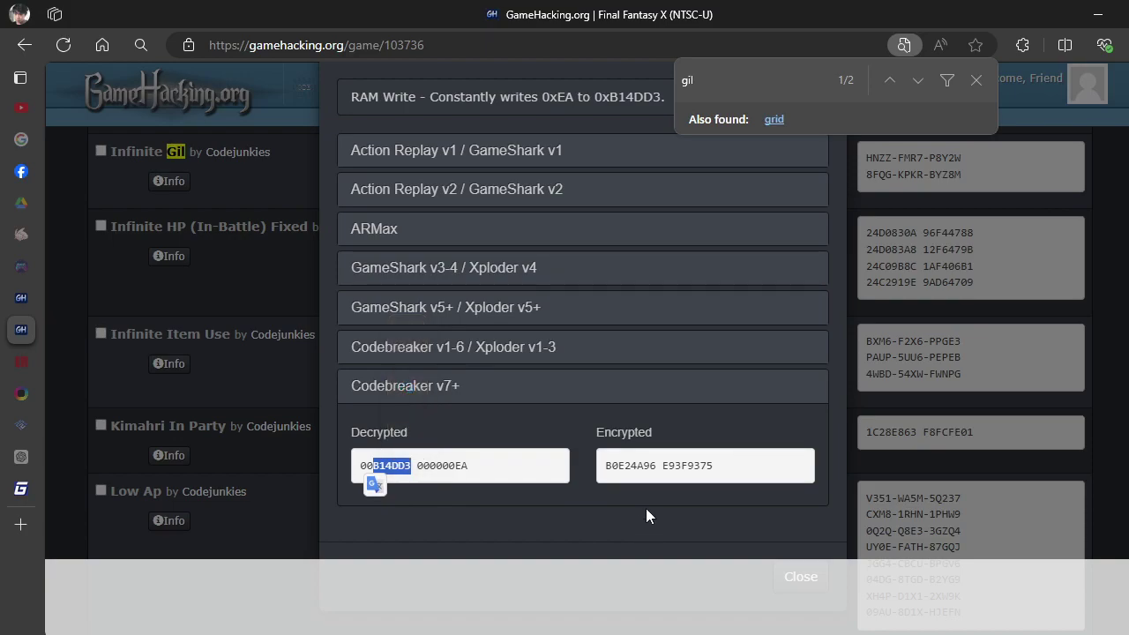
click(723, 466)
scroll(825, 347, up, 1)
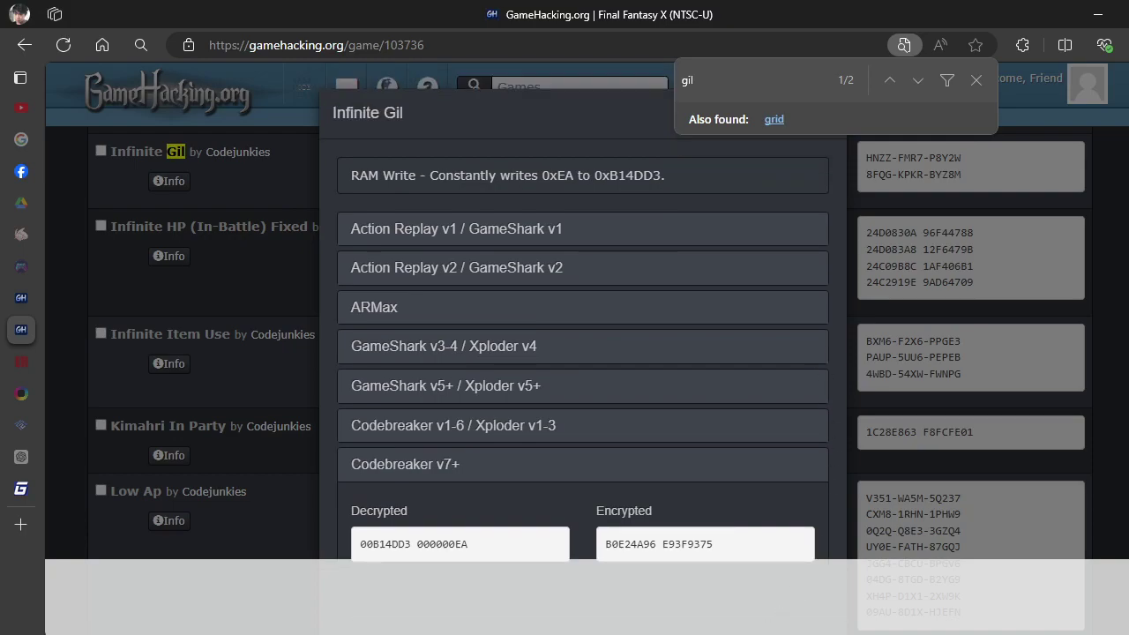
key(alt+Tab)
Add a manual pointer entry based on eemem with offset B14DD3.
click(1003, 430)
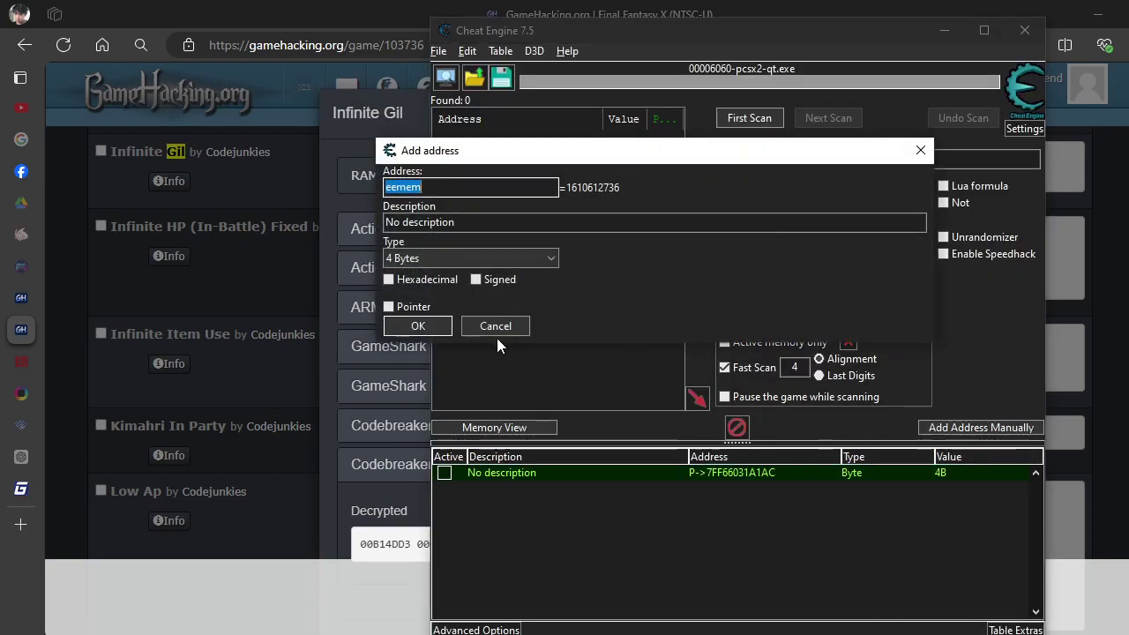
click(391, 308)
drag(429, 346, 385, 347)
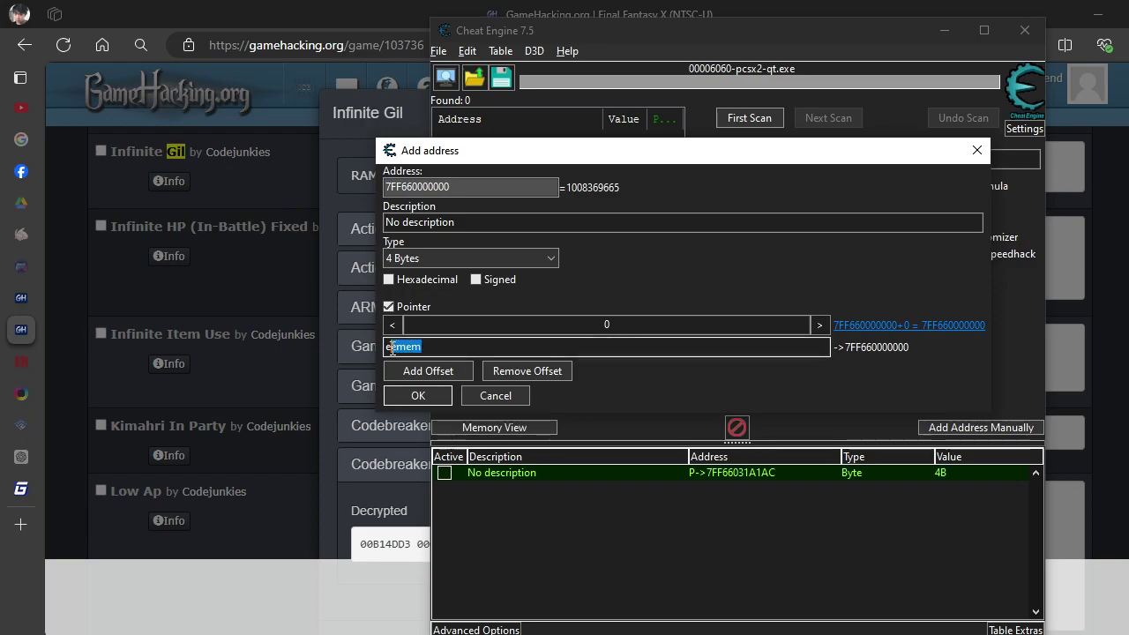
double_click(634, 325)
key(ctrl+v)
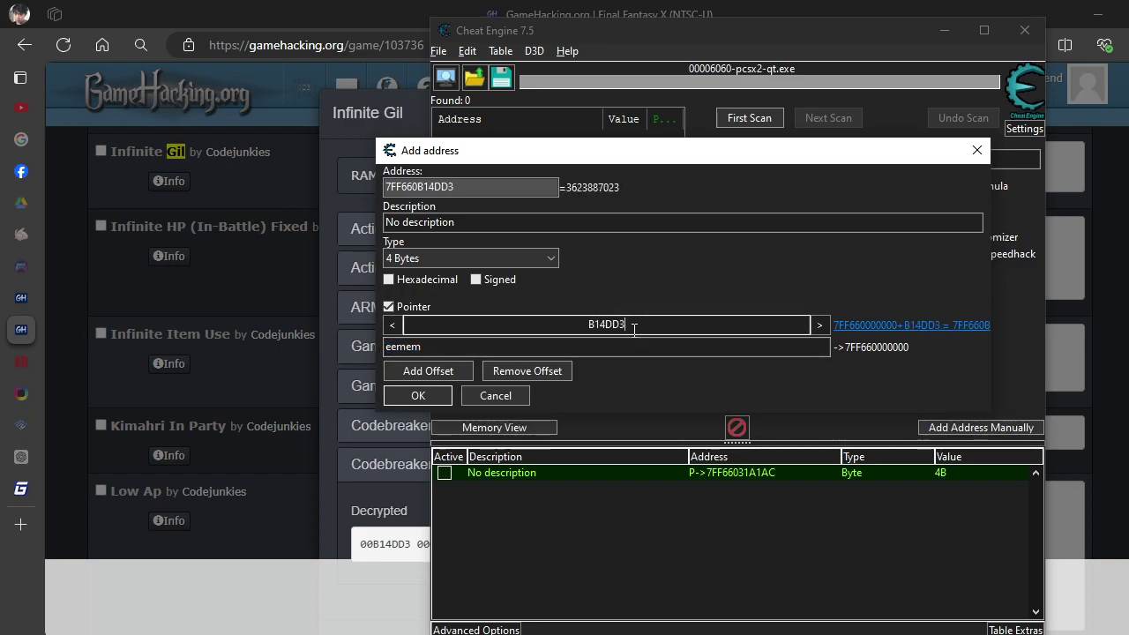
click(420, 398)
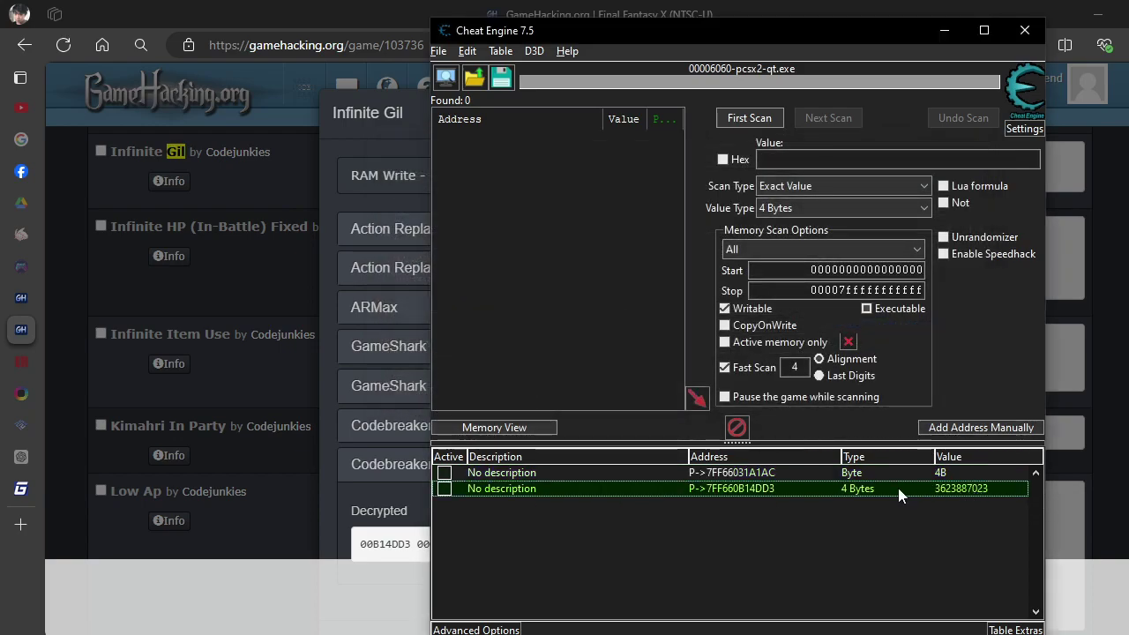
Try the new entry's value type as Byte, then as 2 Bytes.
double_click(861, 491)
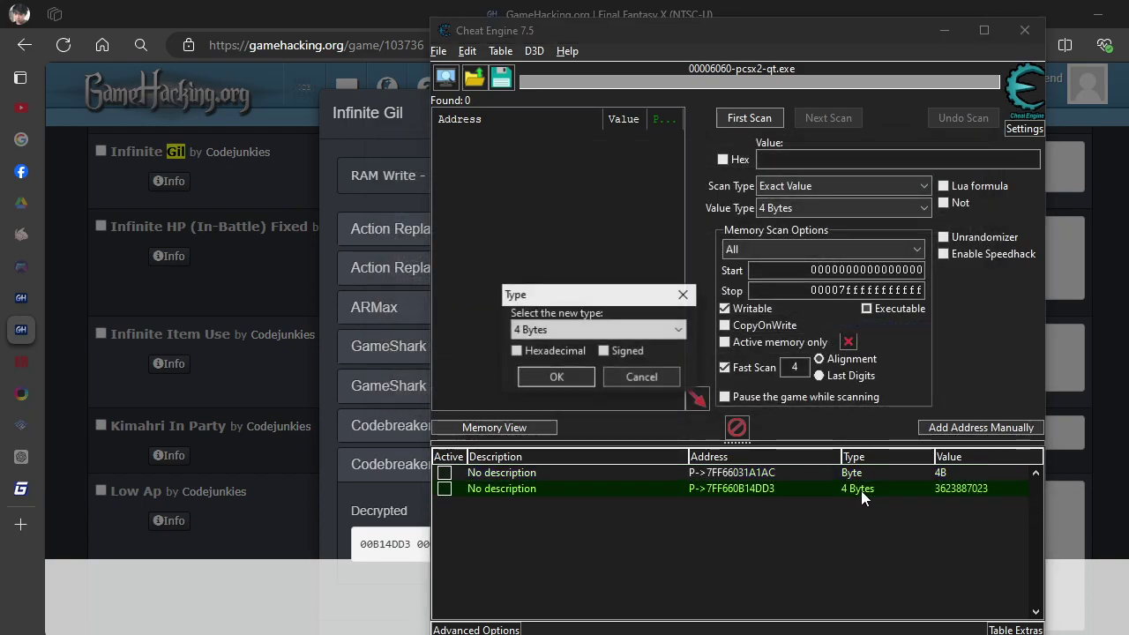
click(664, 331)
click(650, 356)
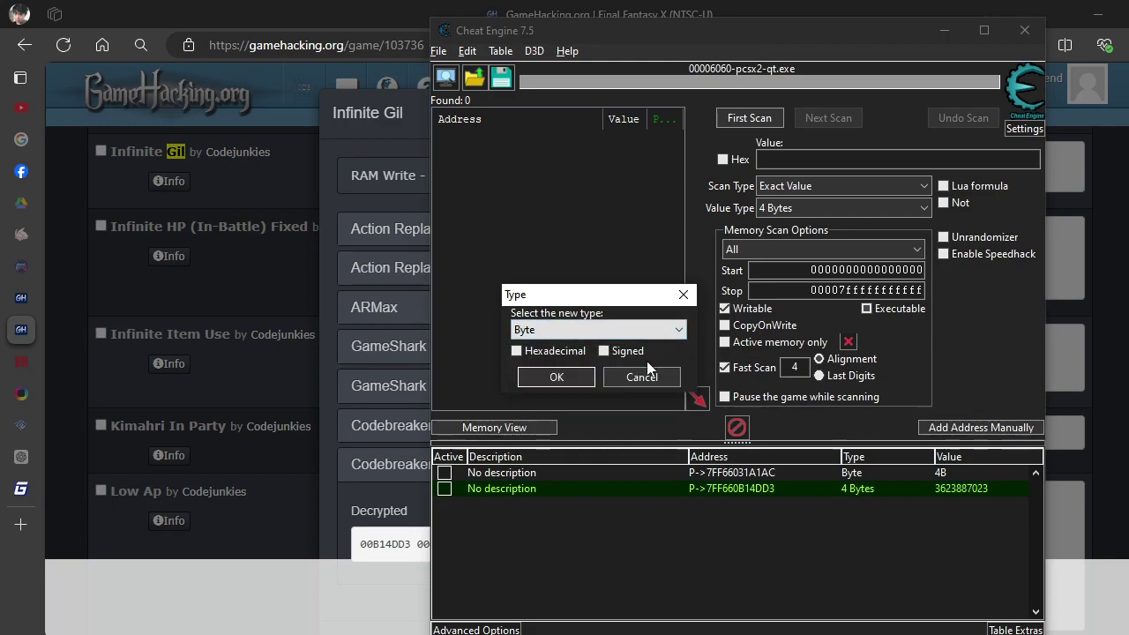
click(566, 379)
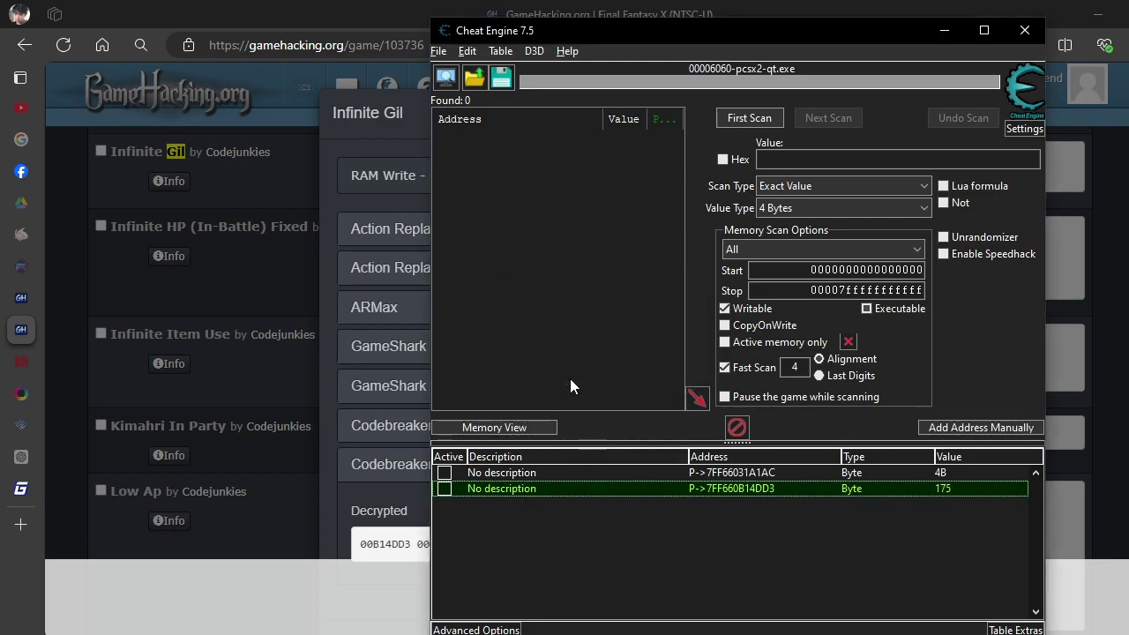
double_click(851, 491)
click(628, 332)
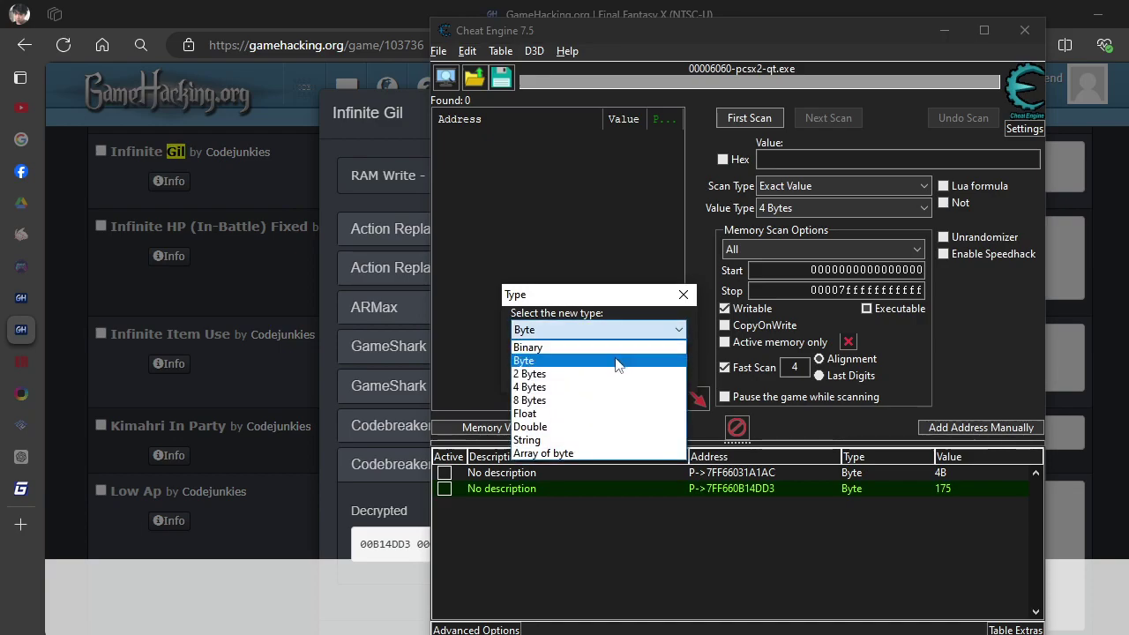
click(617, 374)
click(571, 377)
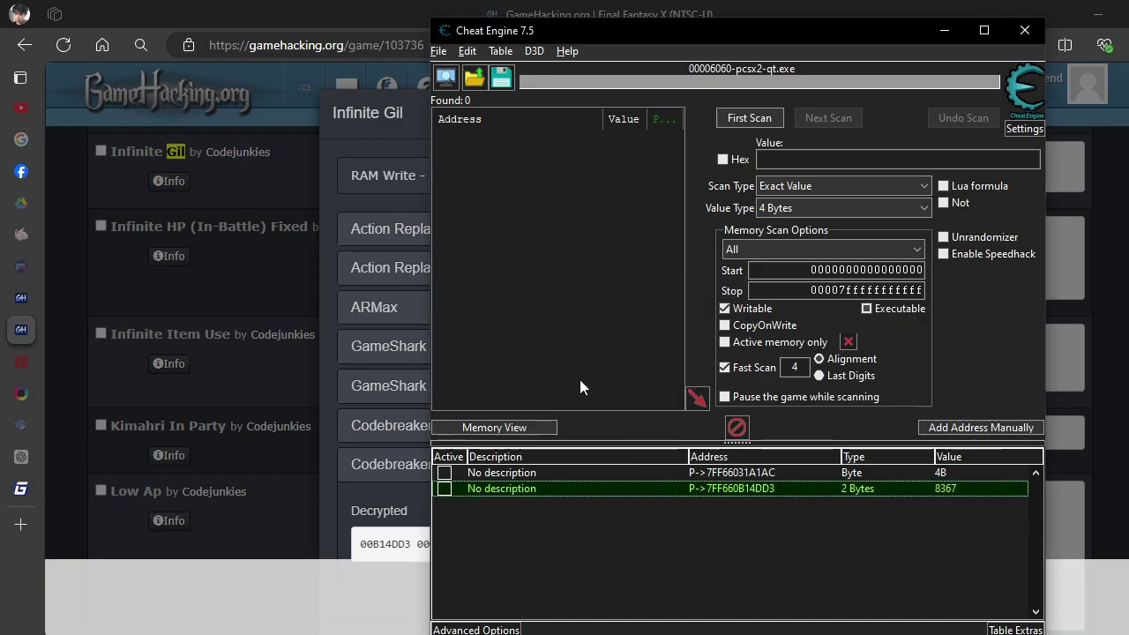
Switch the entry to 4 Bytes, then back to Byte so it reads 175.
double_click(872, 491)
click(597, 330)
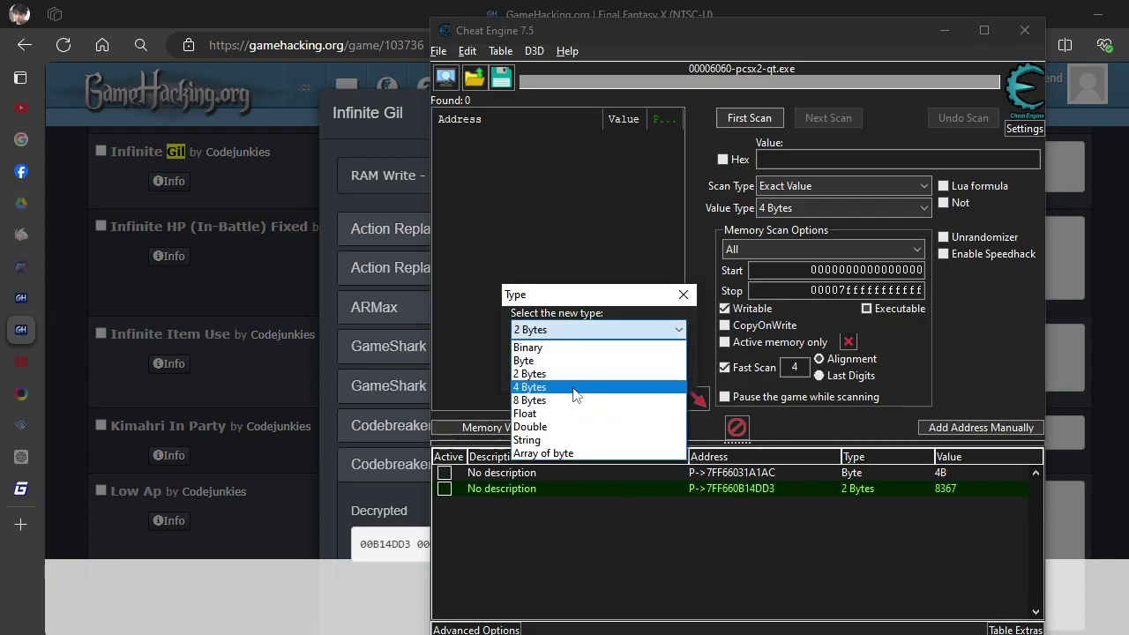
click(576, 386)
click(556, 378)
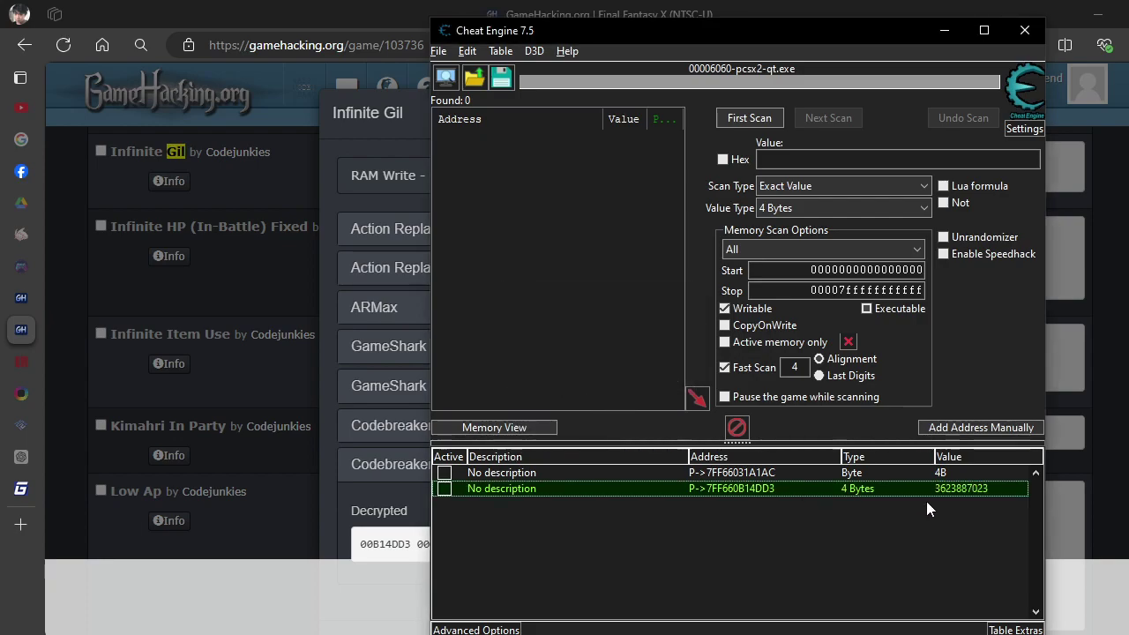
double_click(861, 490)
click(673, 330)
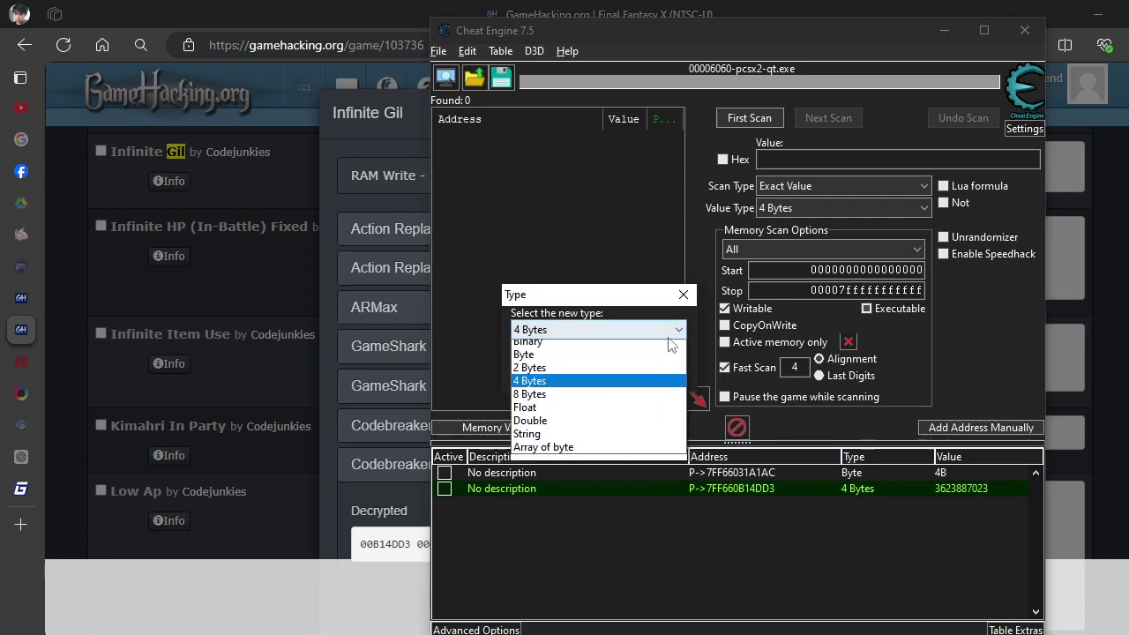
click(569, 360)
click(575, 374)
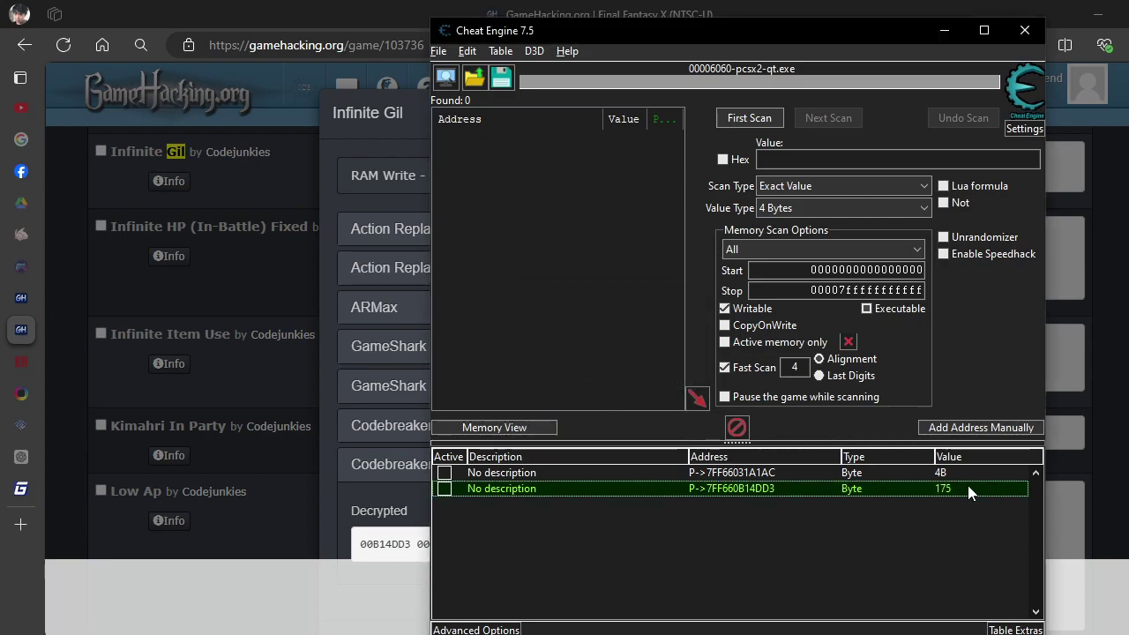
click(390, 491)
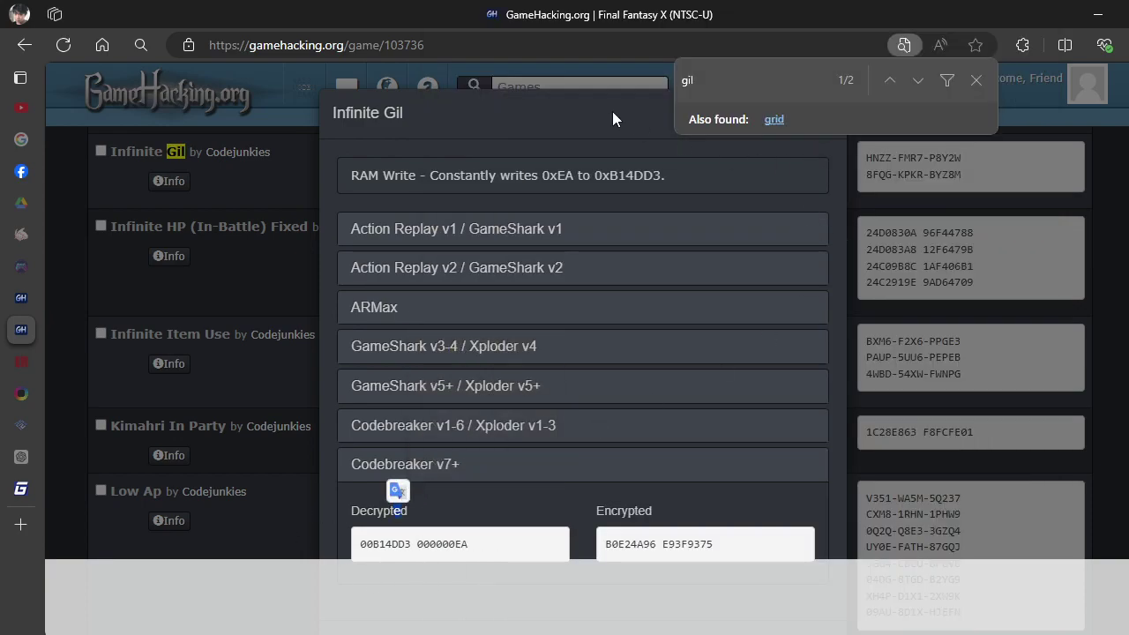
Close the Infinite Gil details, search gil again, and open the ARMax Infinite Gil entry.
click(965, 80)
click(817, 117)
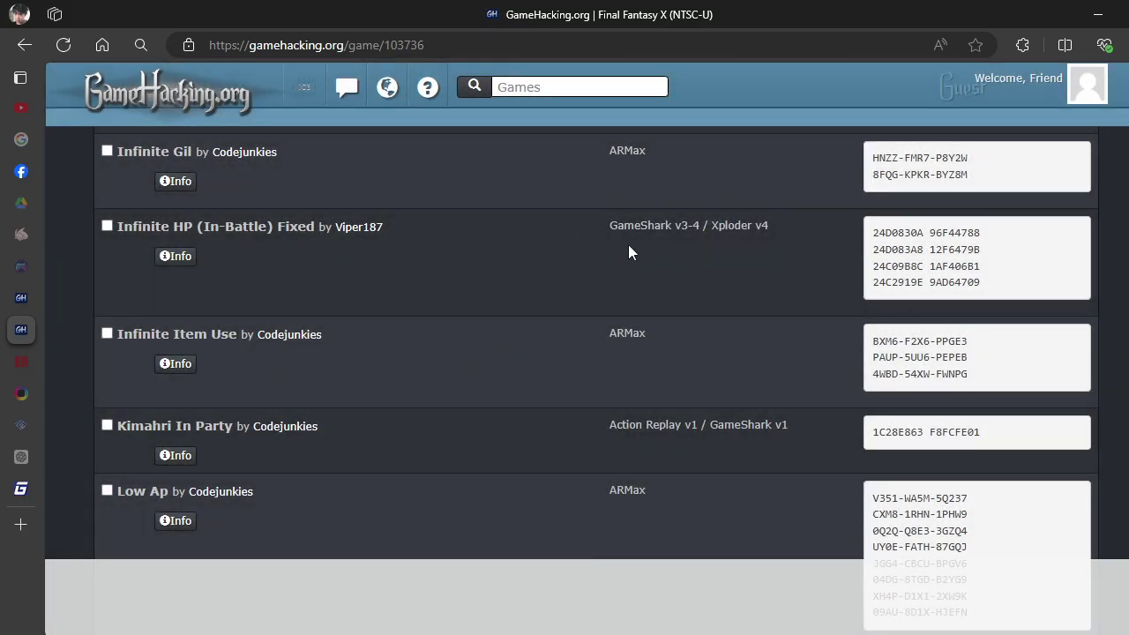
key(ctrl+f)
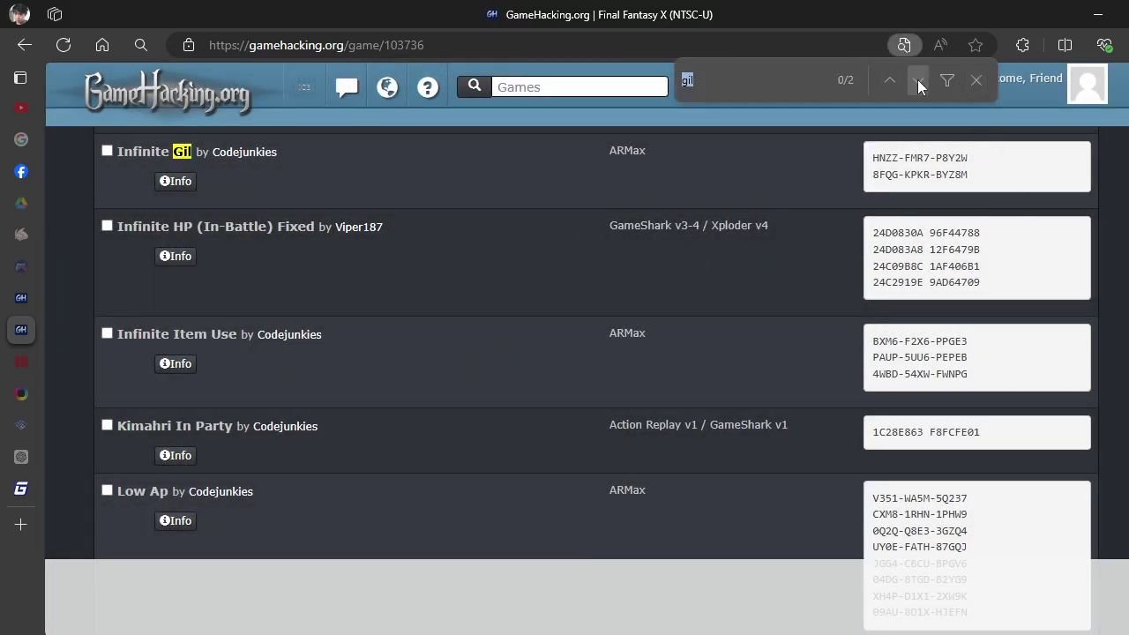
click(918, 79)
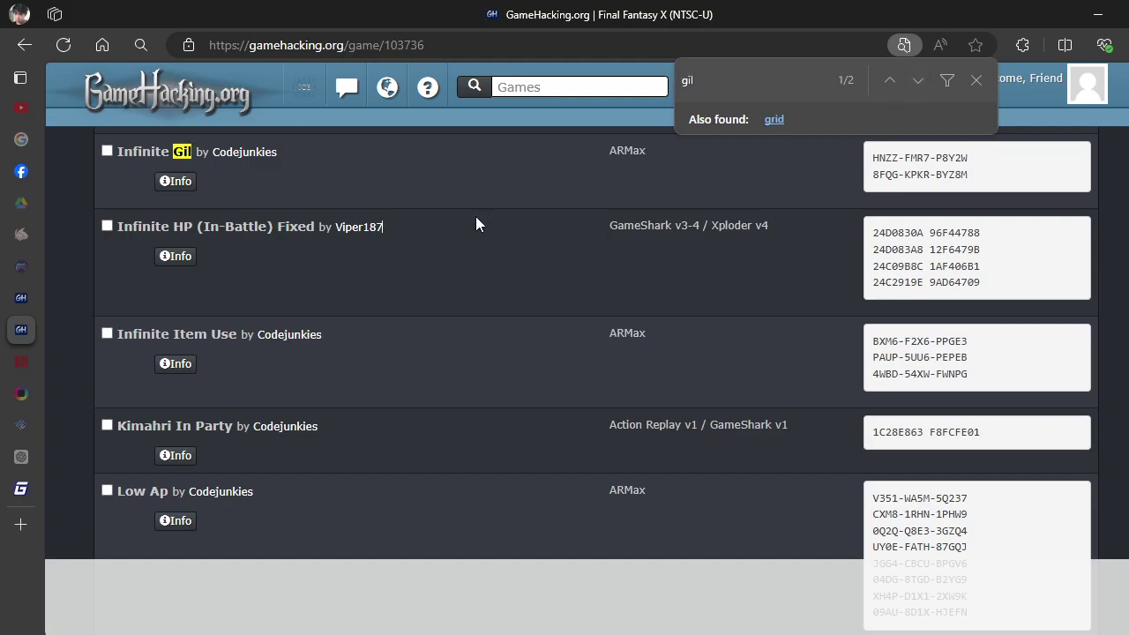
scroll(379, 309, up, 2)
click(177, 360)
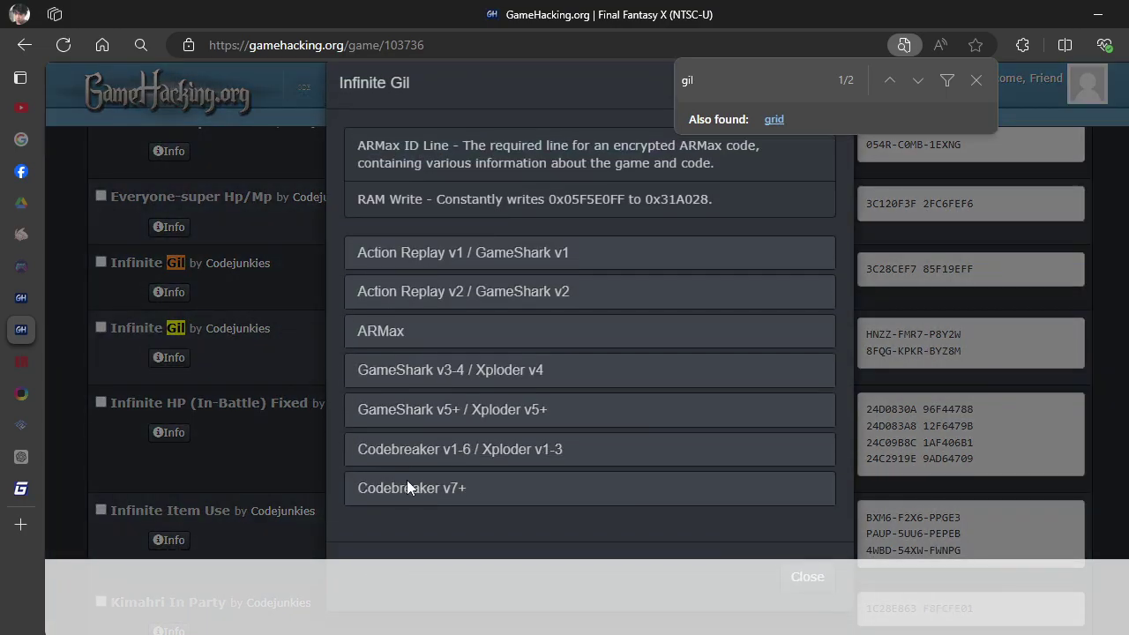
Expand Codebreaker v7+ and select address 31A028 in the decrypted code 2031A028 05F5E0FF.
click(411, 489)
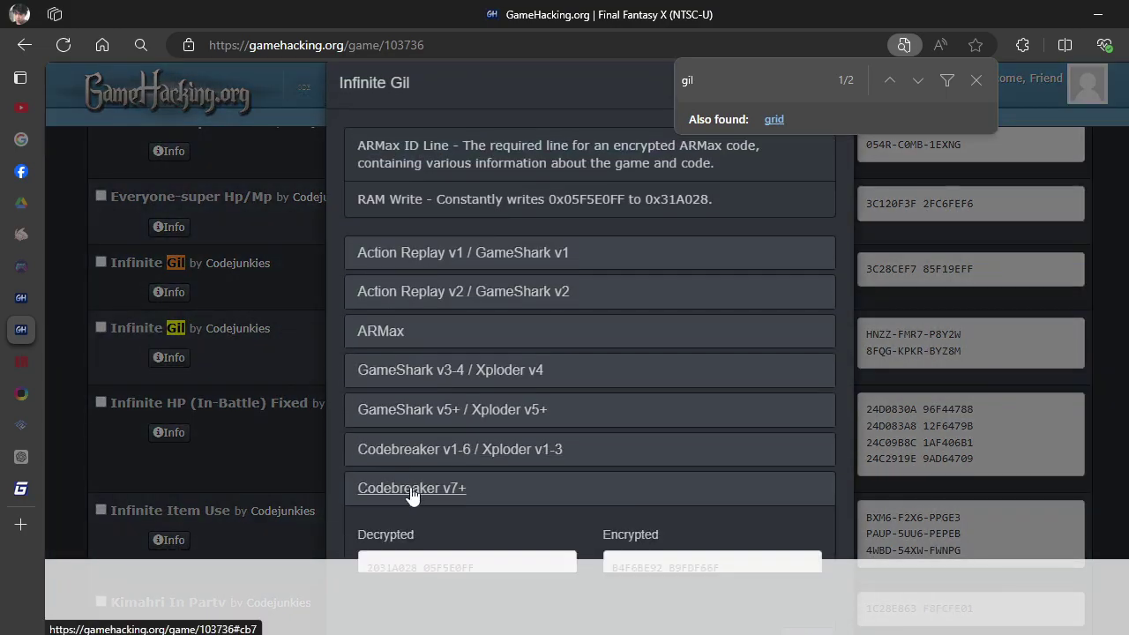
scroll(338, 466, down, 1)
drag(418, 472, 382, 480)
key(ctrl+c)
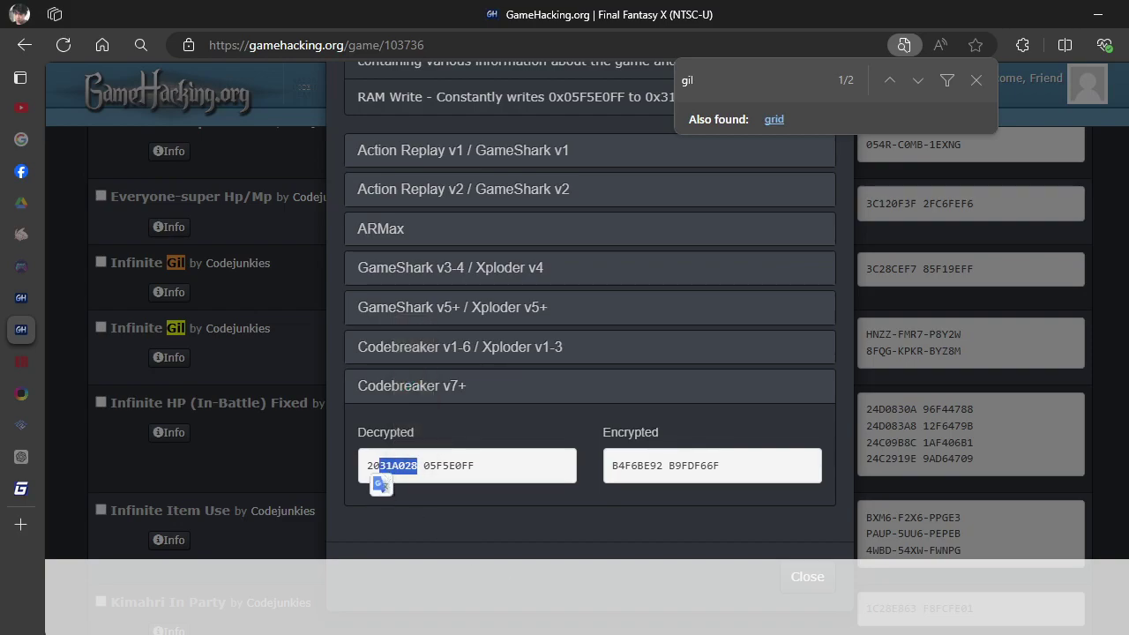
click(587, 97)
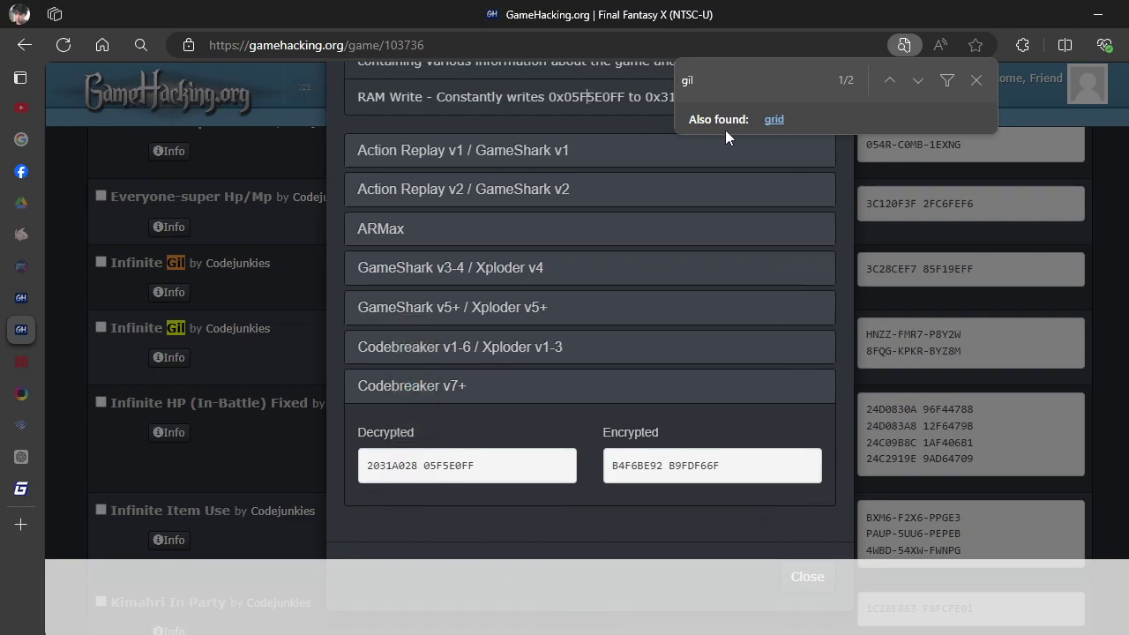
click(713, 623)
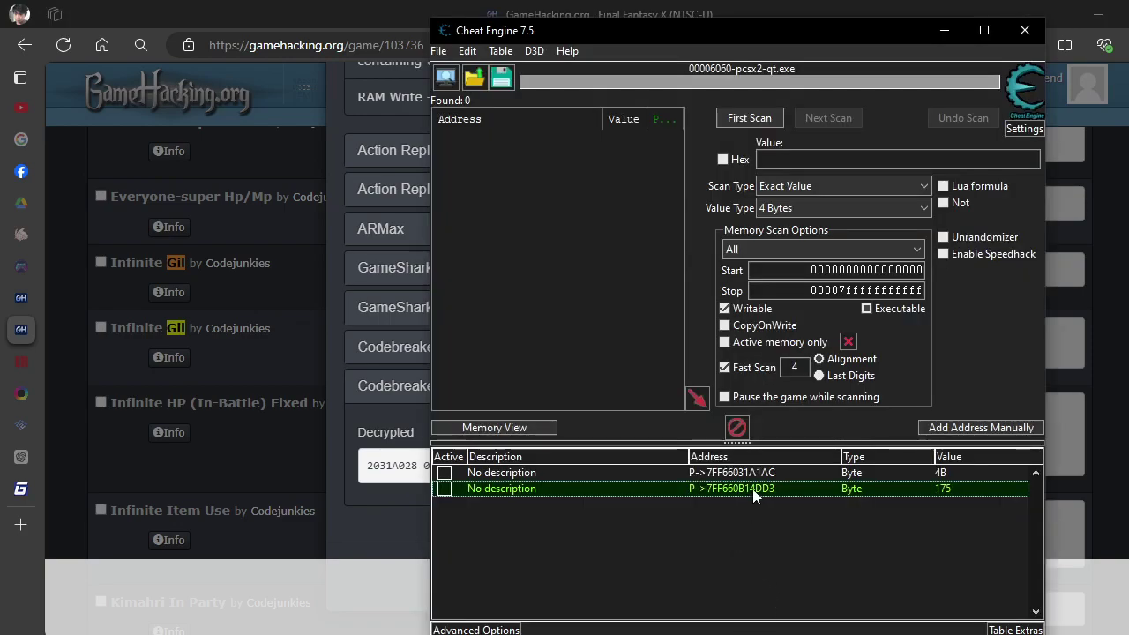
Change the gil pointer's offset to 31A028 and its type to 4 Bytes, reading 1209.
double_click(747, 488)
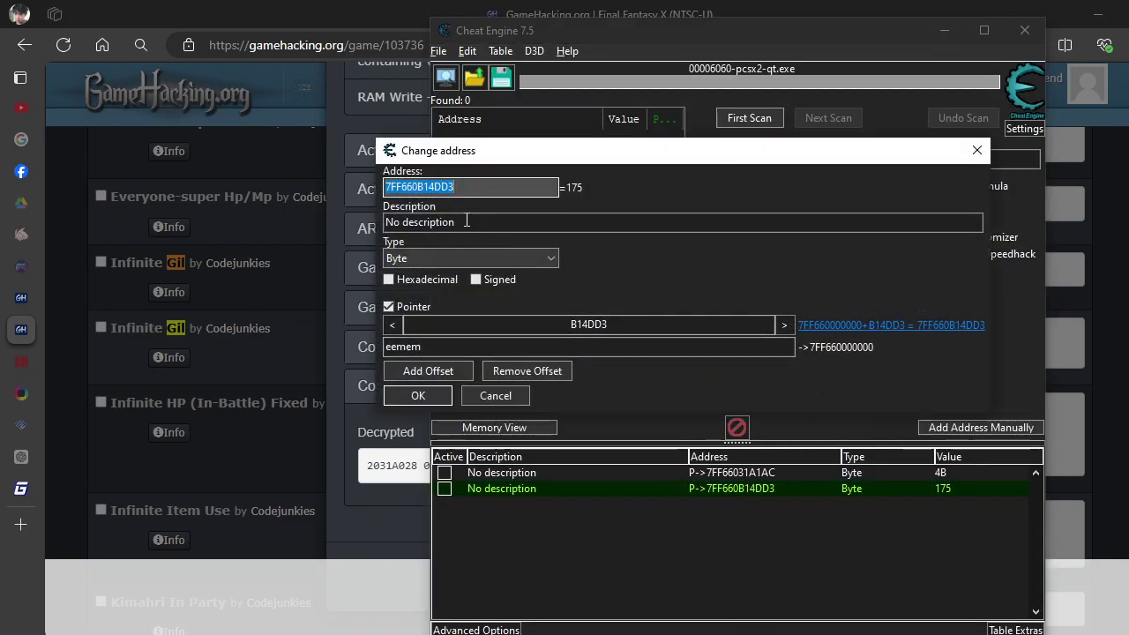
double_click(619, 327)
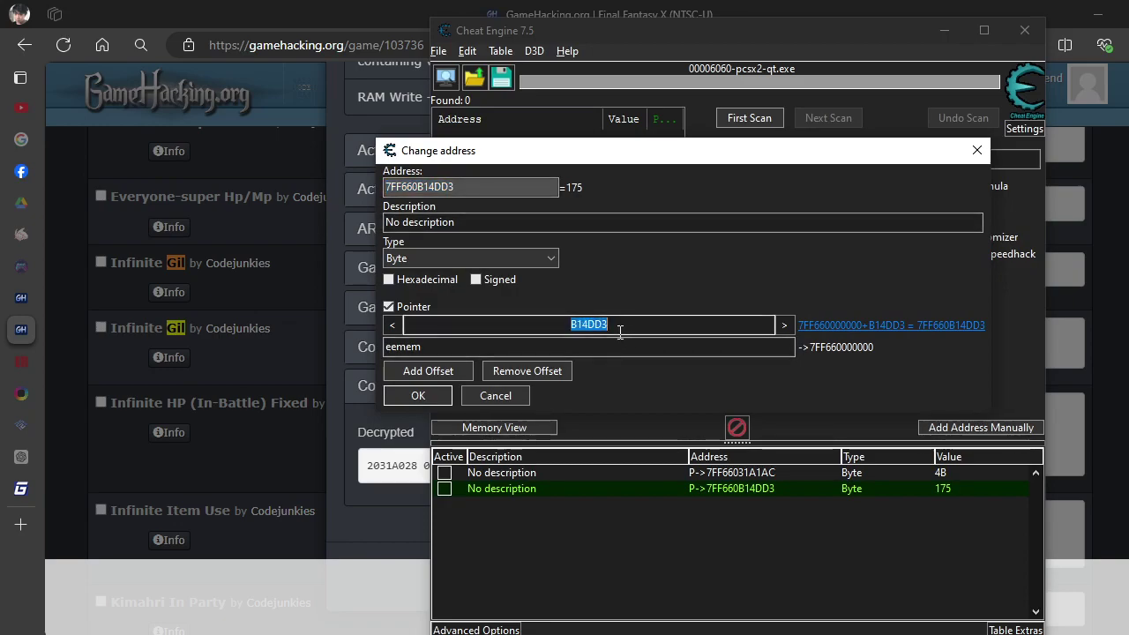
key(ctrl+v)
click(472, 266)
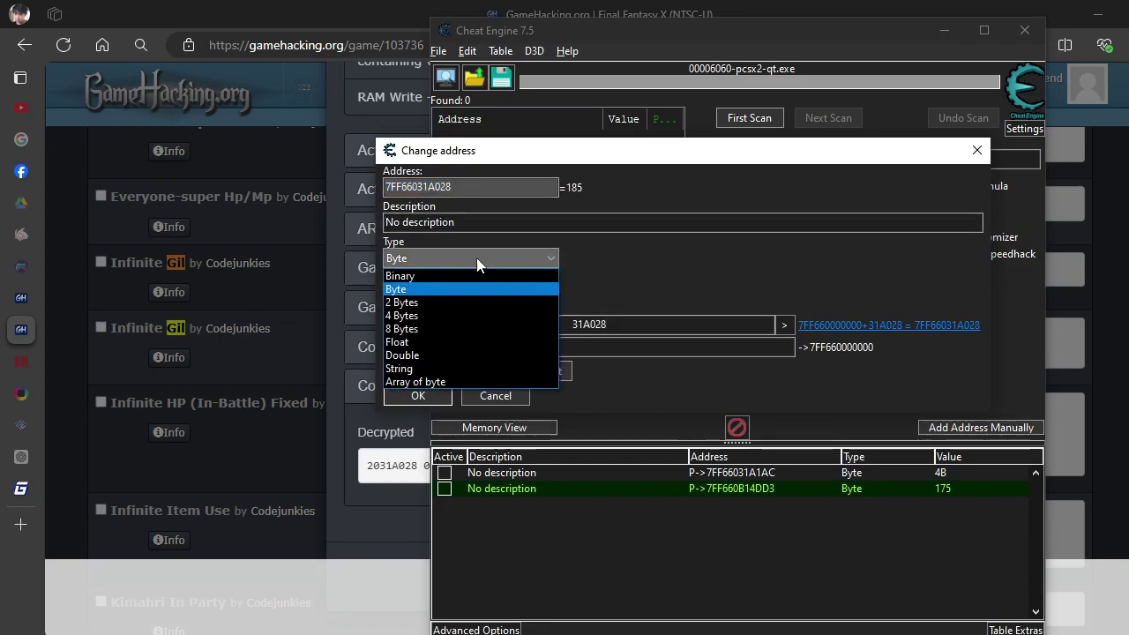
click(474, 315)
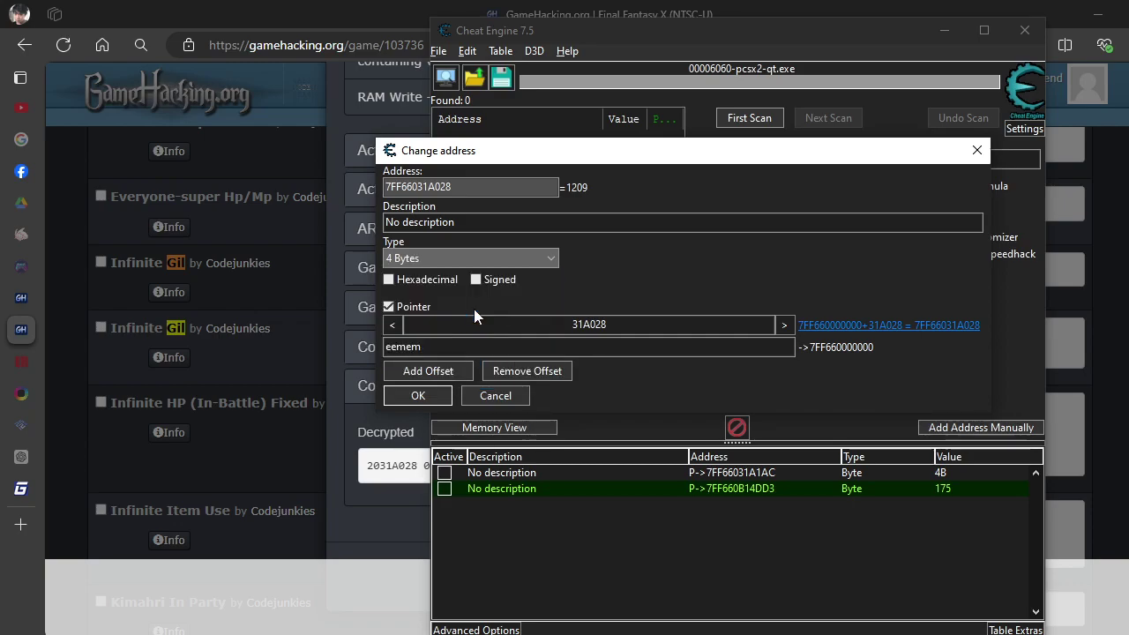
click(419, 396)
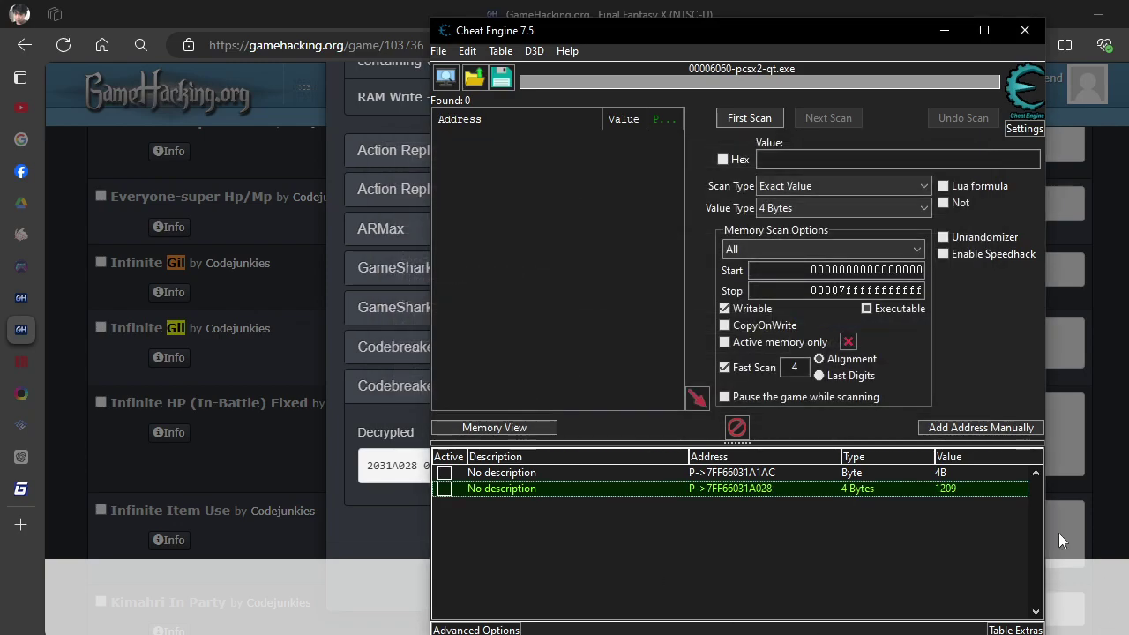
key(alt+Tab)
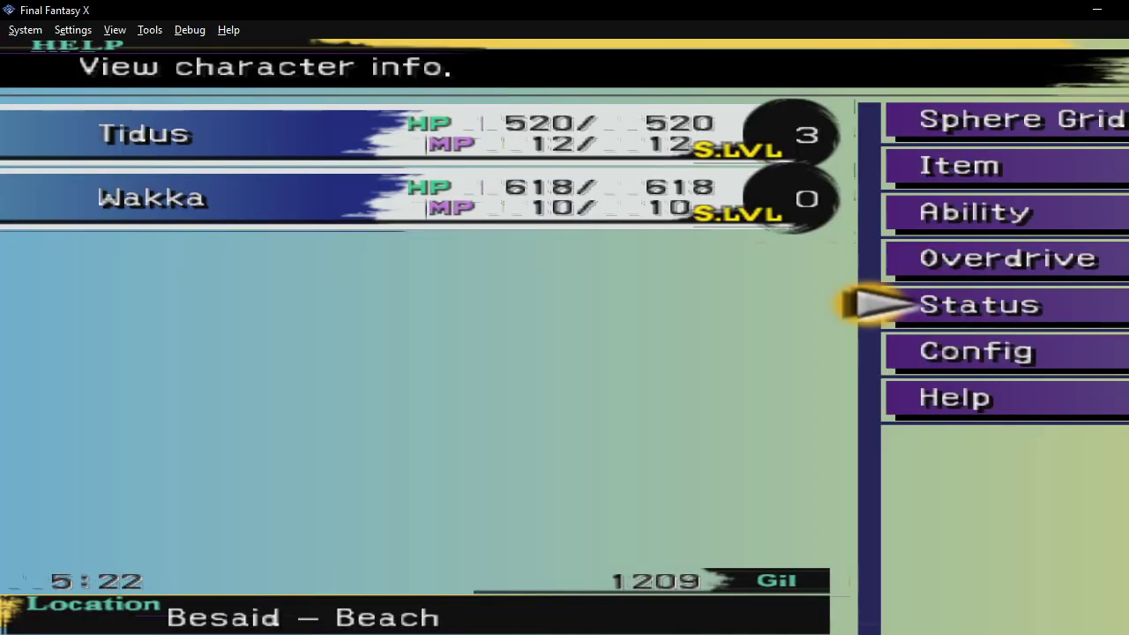
Set the gil entry to 3333, then 9999, and check the game shows 9999 Gil.
key(alt+Tab)
drag(797, 35, 332, 24)
double_click(501, 473)
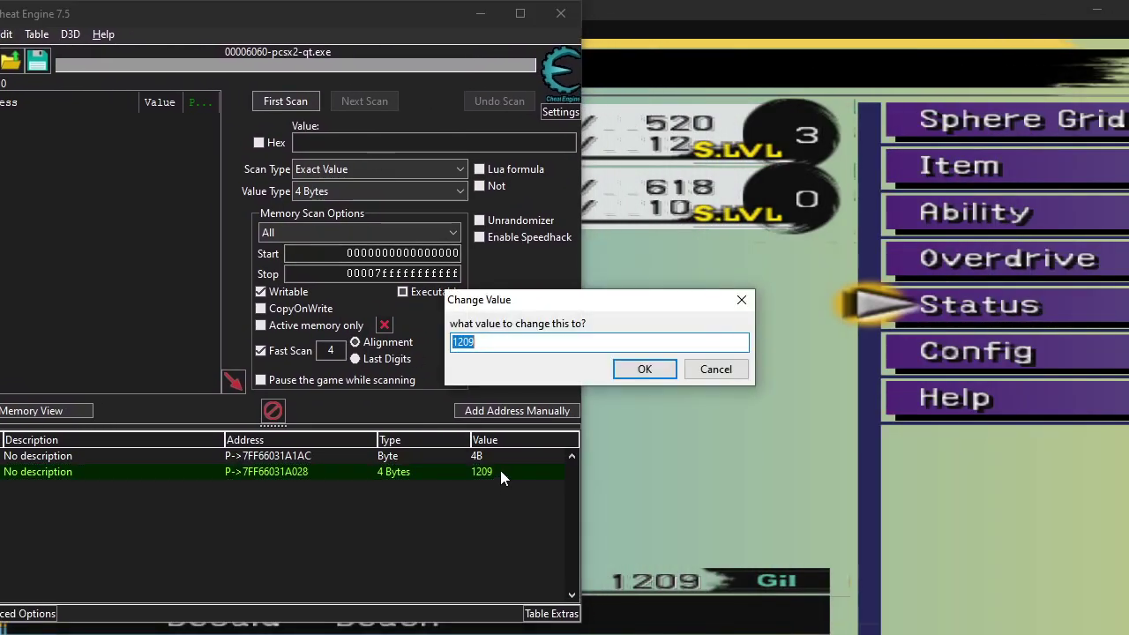
text(3333)
key(Return)
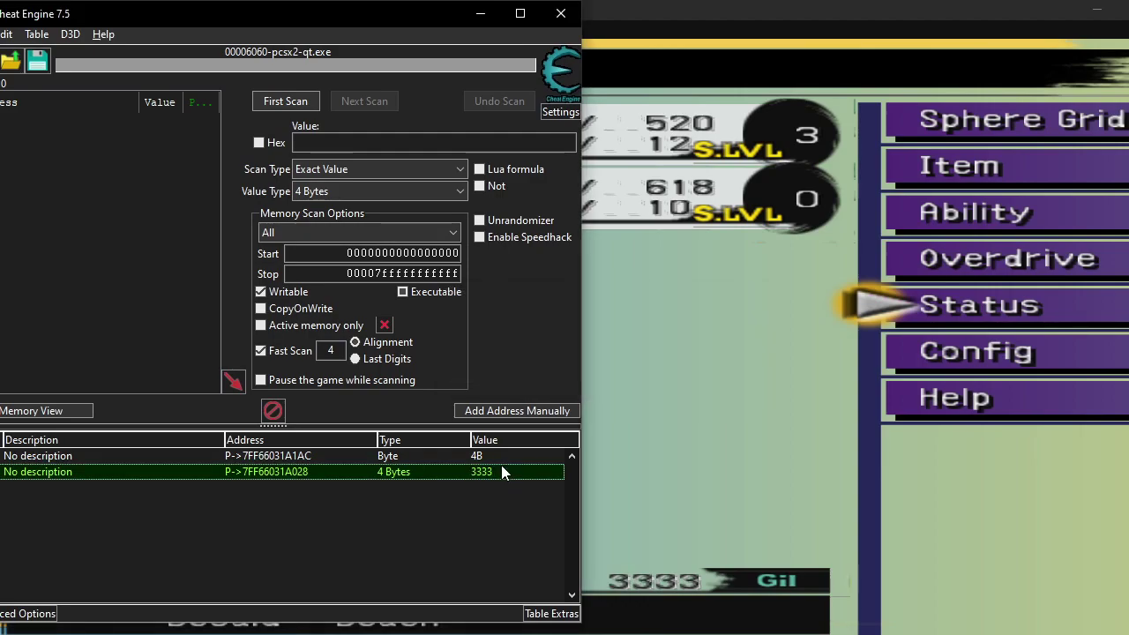
double_click(502, 469)
text(9999)
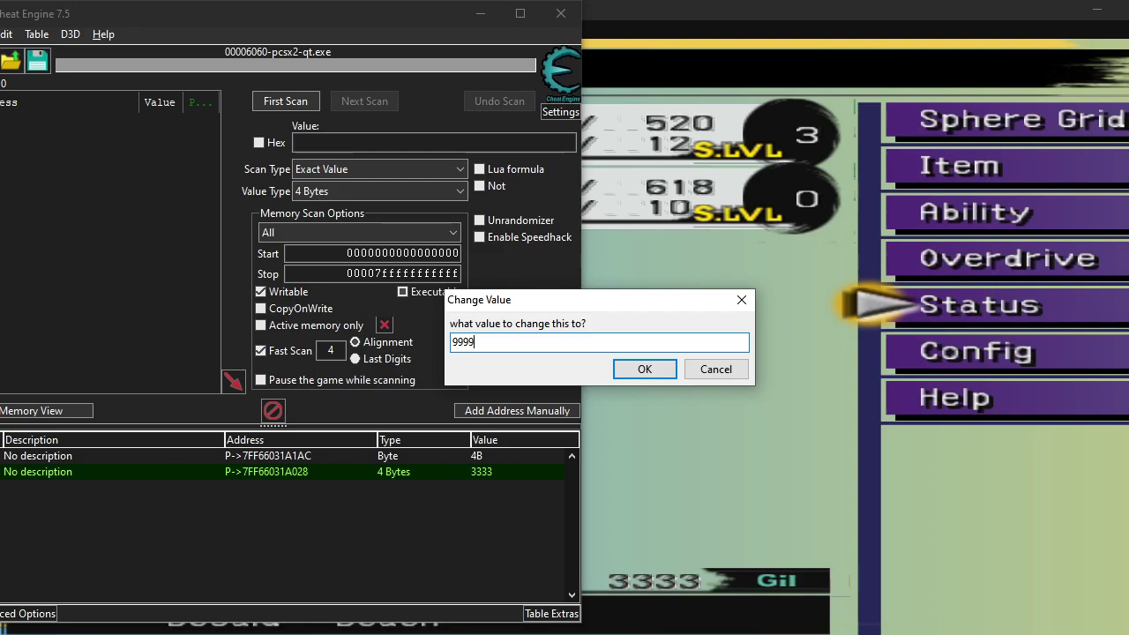
key(Return)
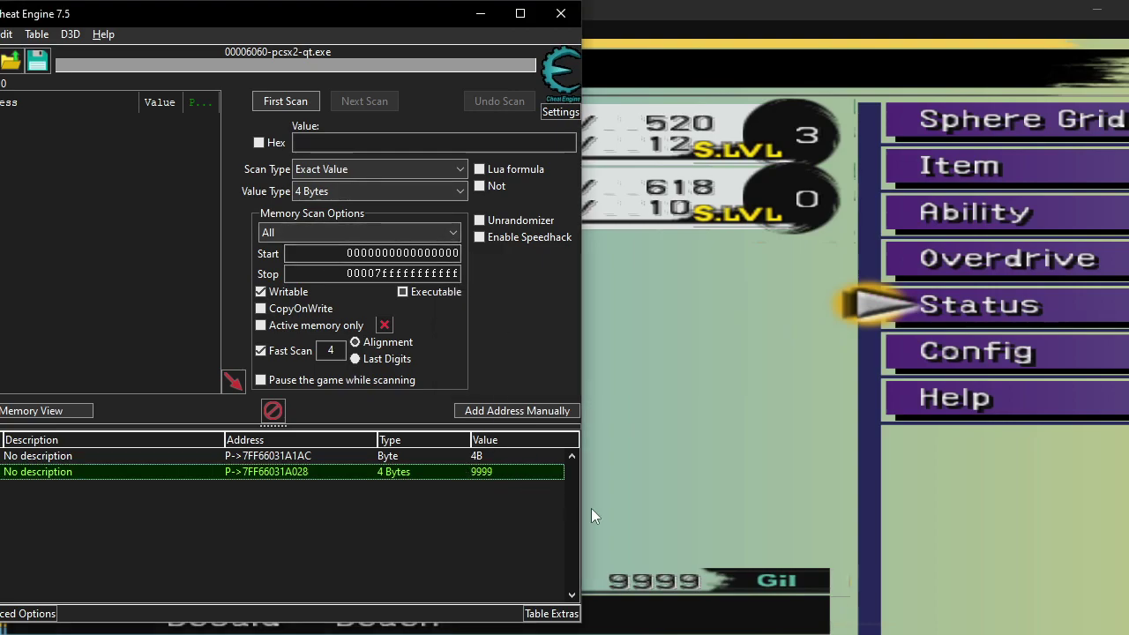
drag(412, 17, 936, 30)
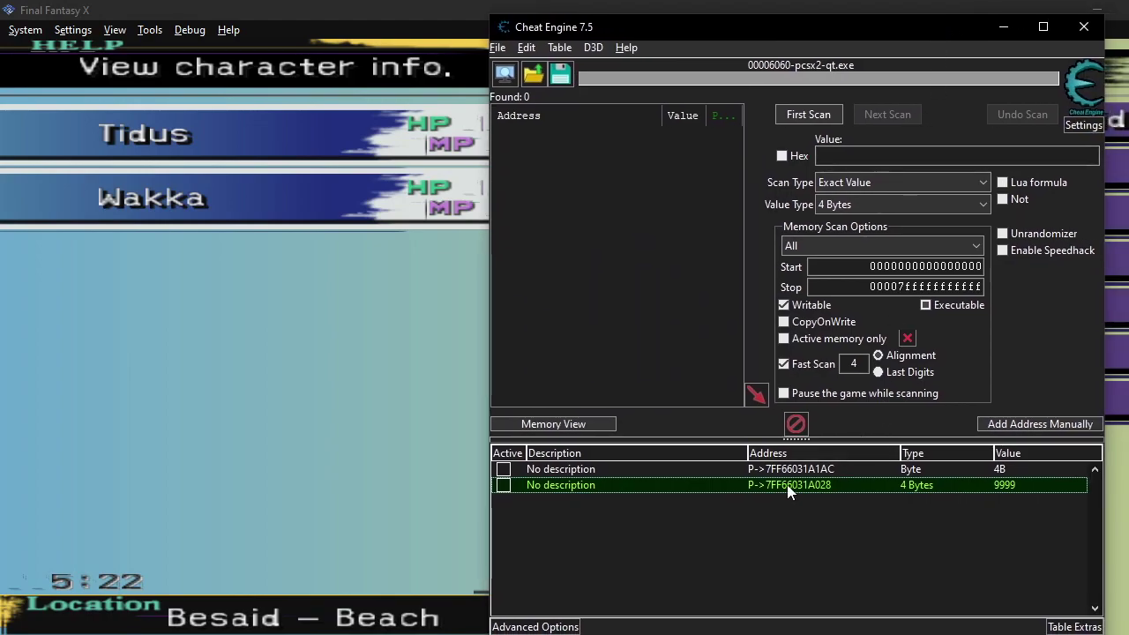
Select the decrypted address, then close the gil search and the Infinite Gil code dialog.
key(alt+Tab)
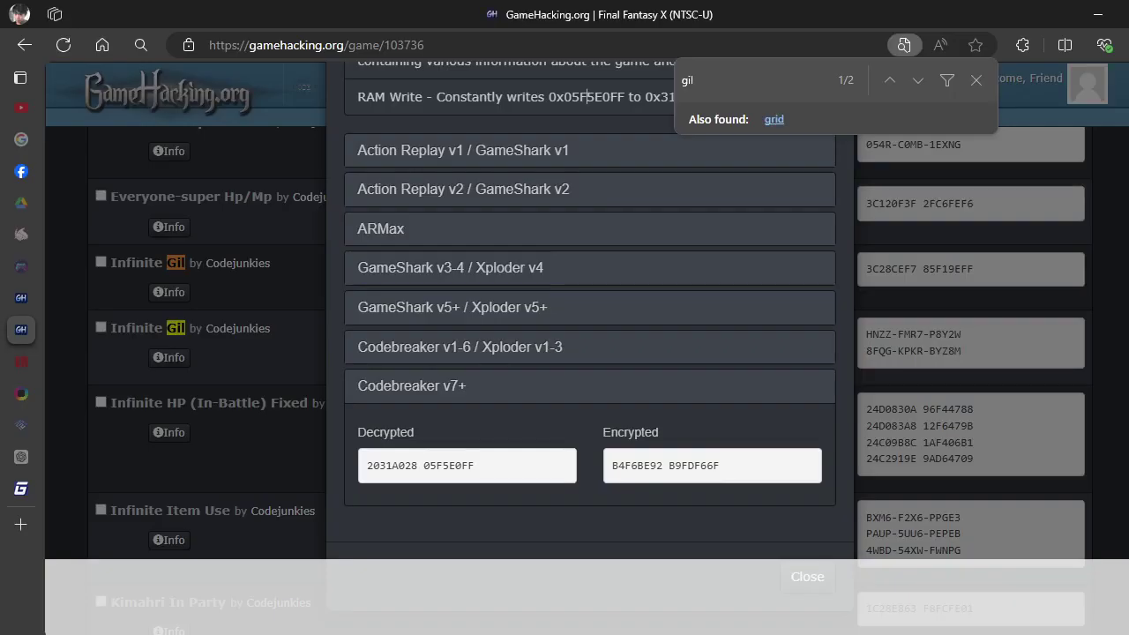
key(alt+Tab)
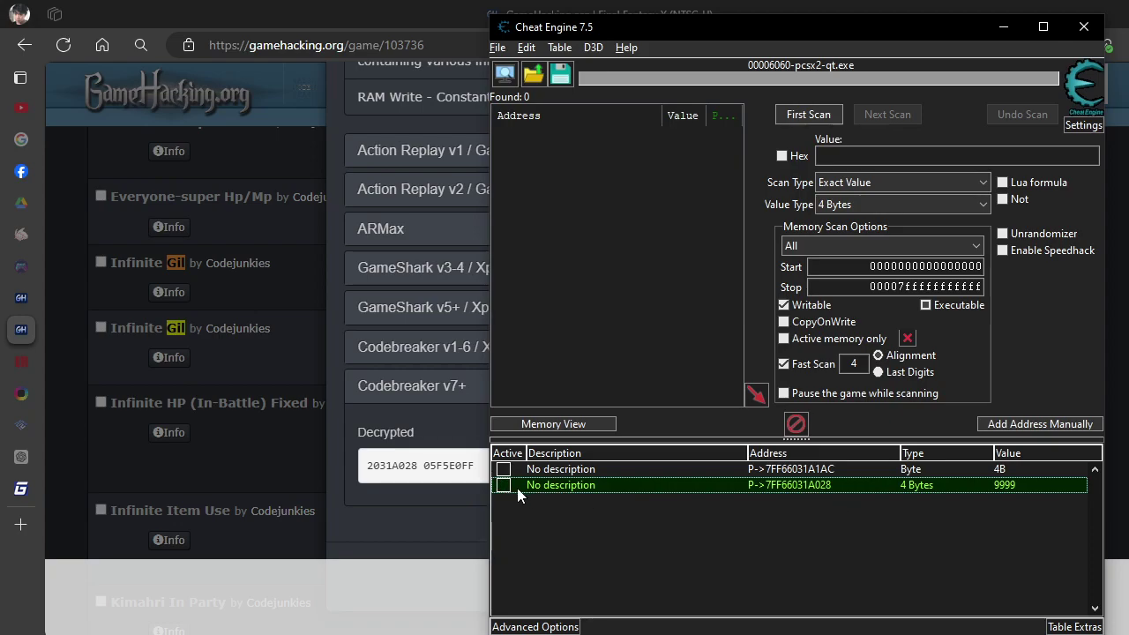
click(399, 495)
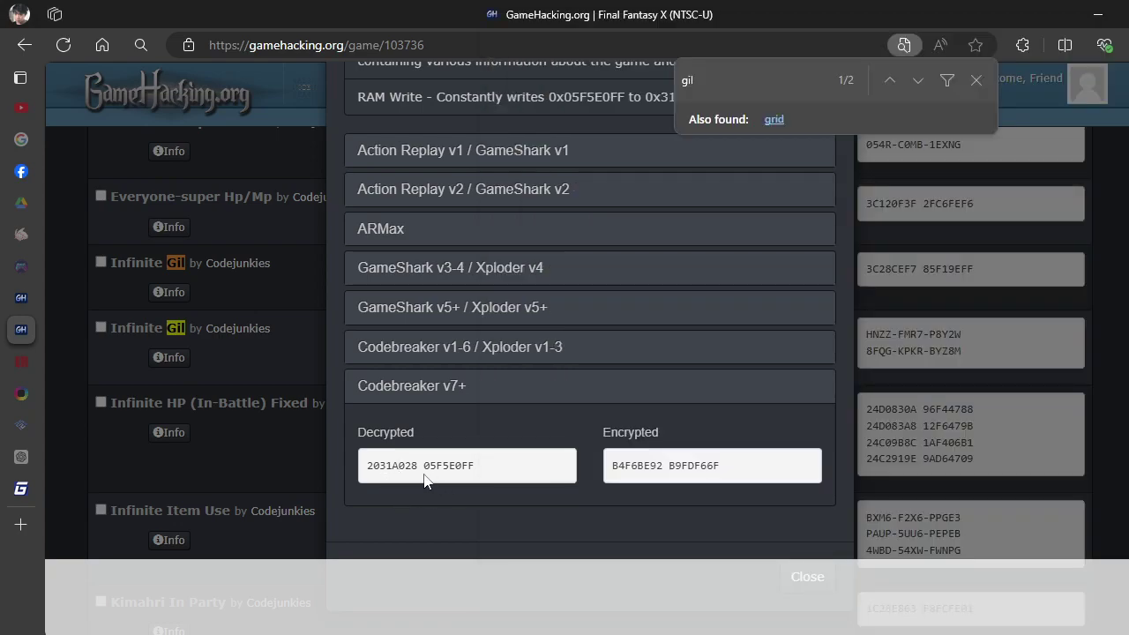
drag(419, 470, 385, 473)
click(715, 316)
click(976, 80)
scroll(794, 194, up, 2)
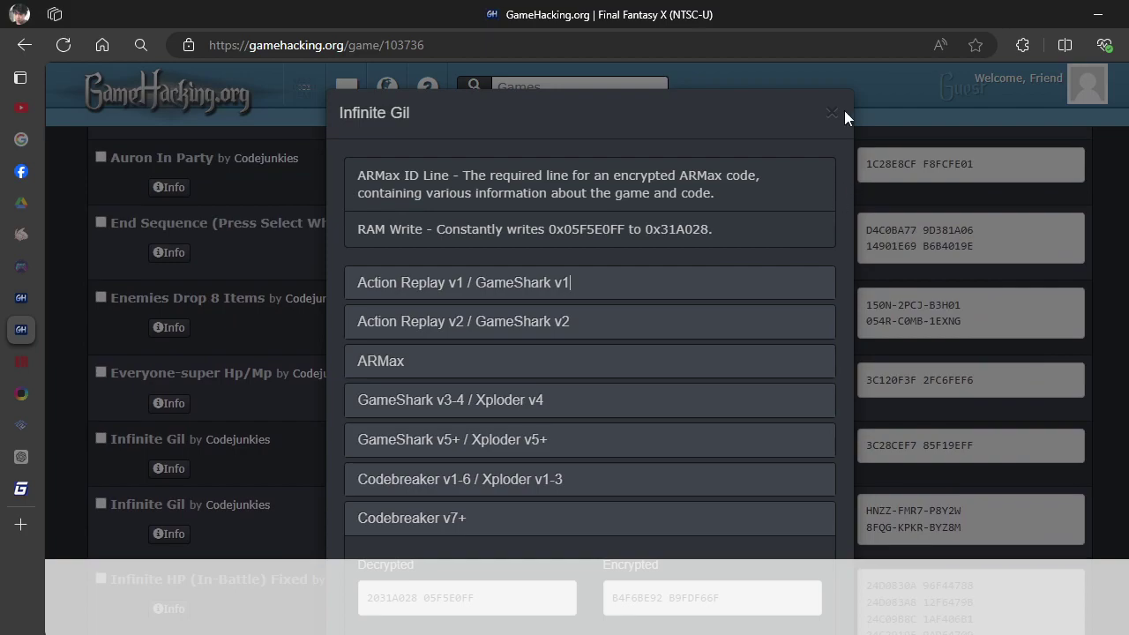
click(832, 113)
scroll(564, 441, down, 3)
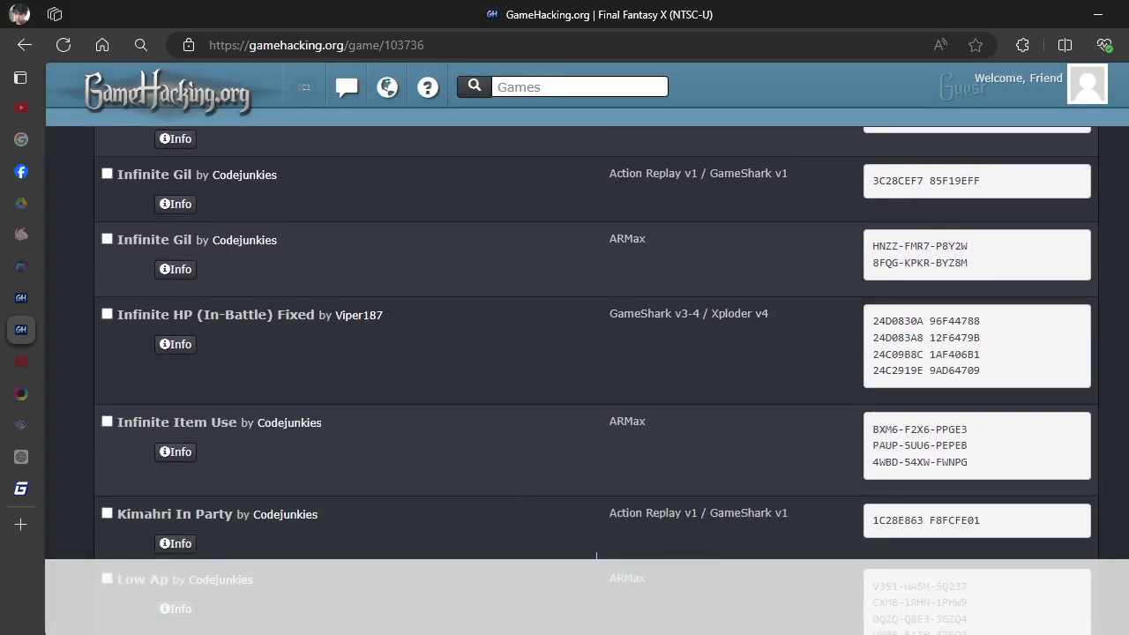
Select the Byte entry holding 4B and dismiss its value editor unchanged.
key(alt+Tab)
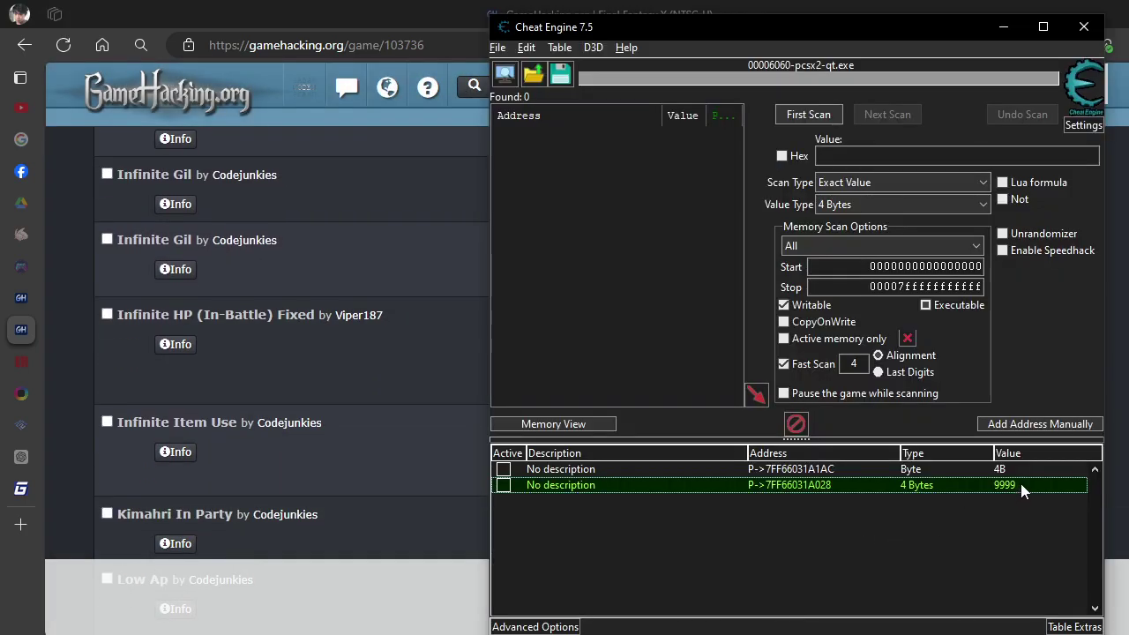
click(804, 471)
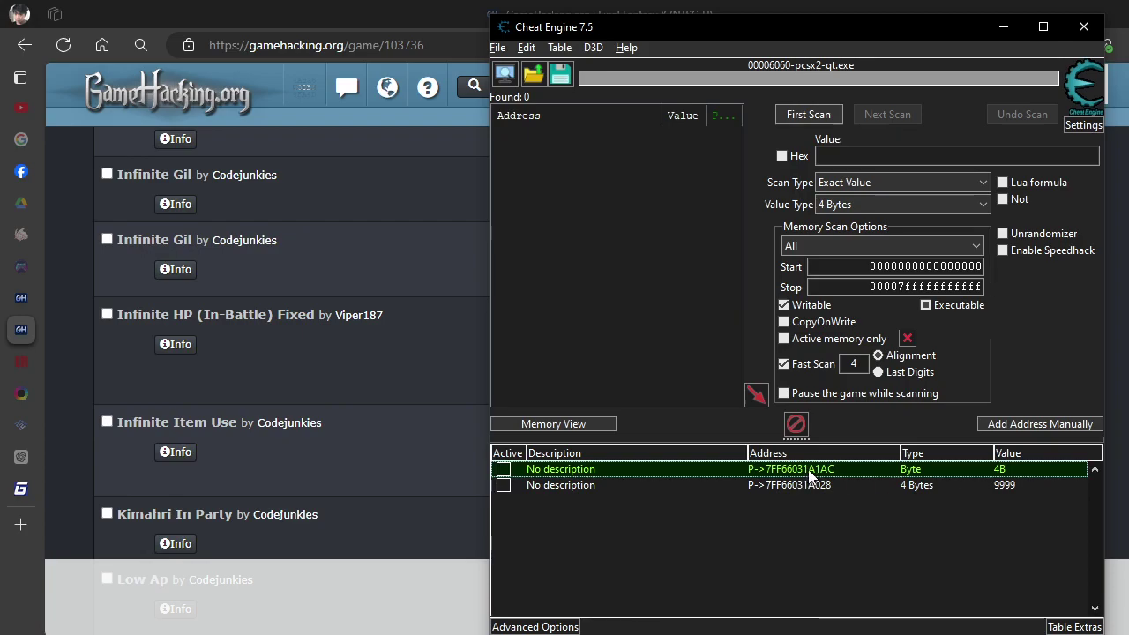
double_click(1012, 473)
click(742, 300)
Open the Item Modifier Digits notes and copy the item list from 00 - Potion to 6F - Winning Formula.
drag(920, 33, 840, 20)
click(336, 343)
scroll(371, 348, up, 10)
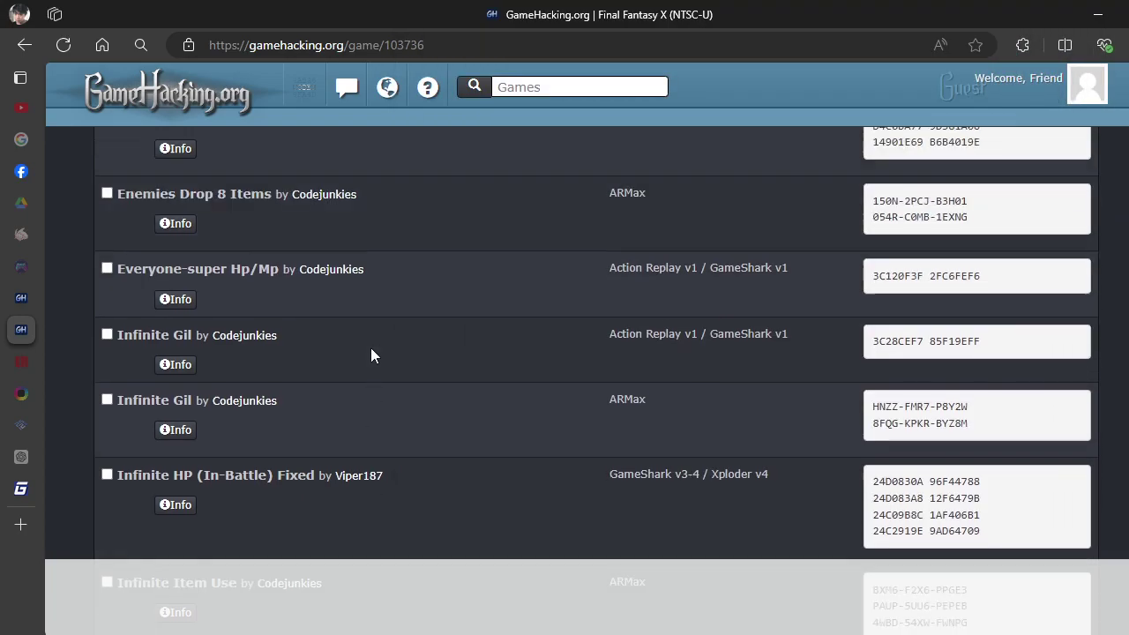
scroll(282, 360, up, 15)
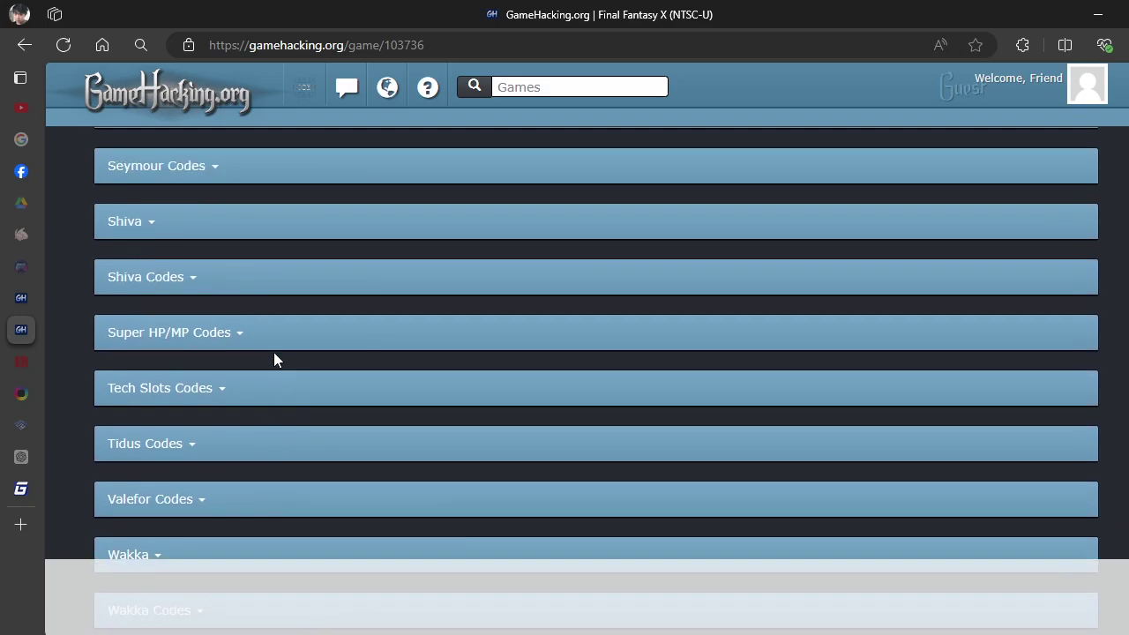
scroll(274, 353, up, 10)
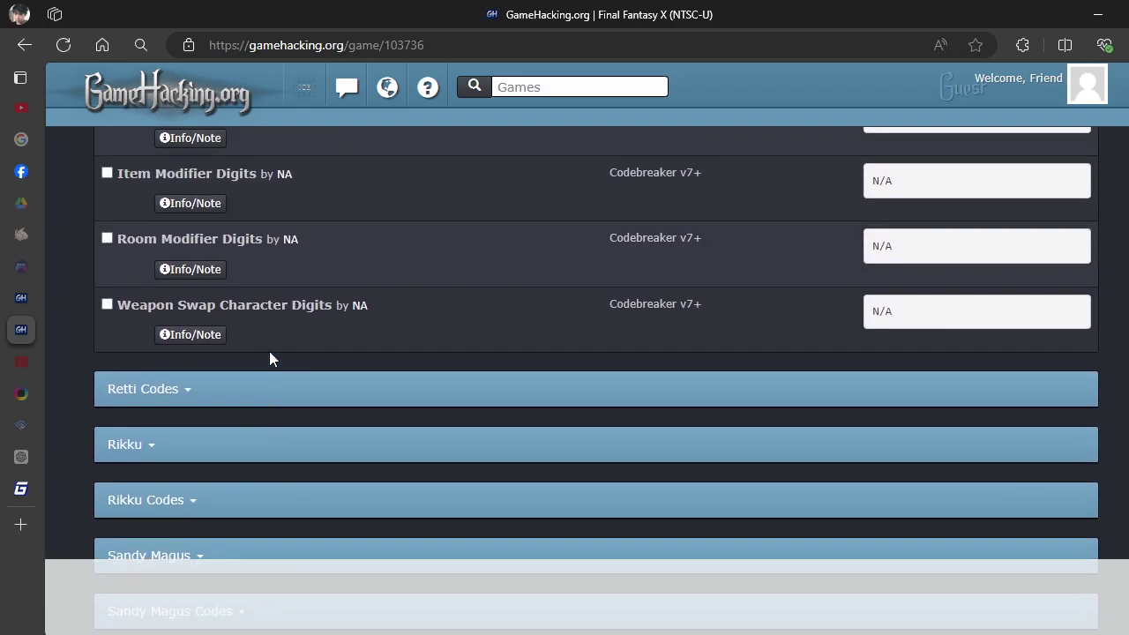
scroll(255, 344, up, 1)
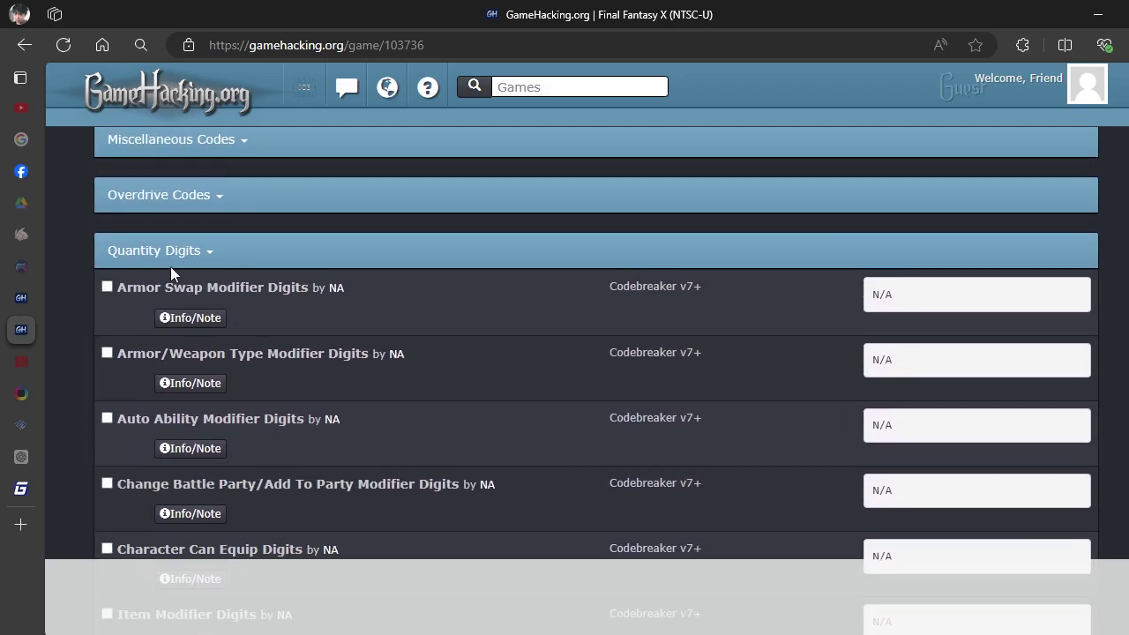
scroll(177, 291, down, 5)
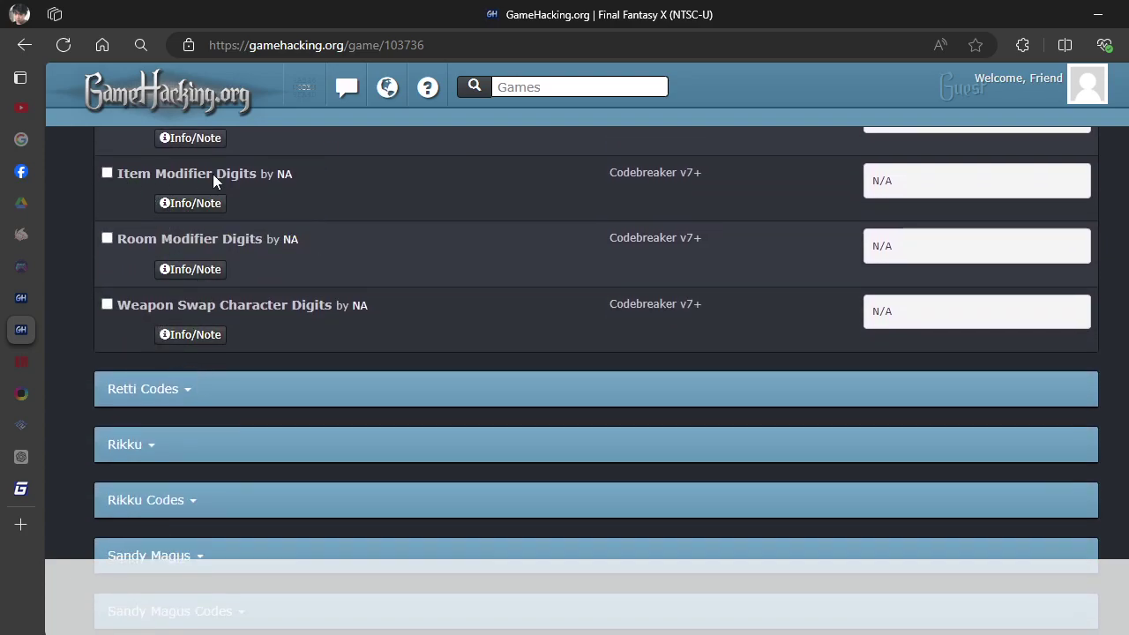
click(194, 210)
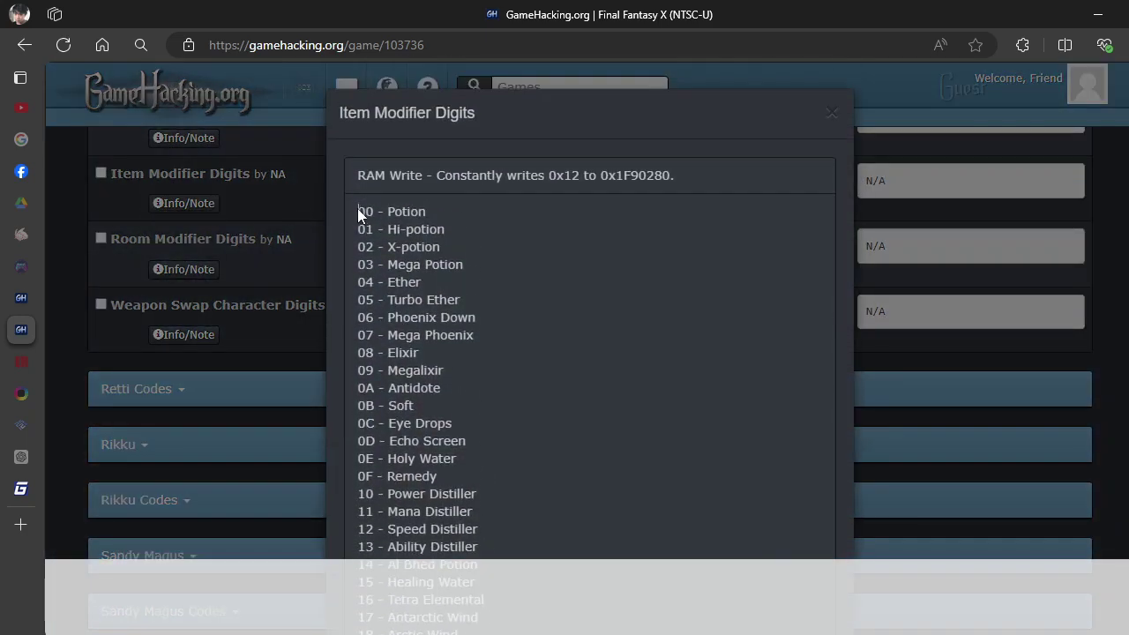
drag(357, 212, 533, 218)
scroll(488, 328, down, 9)
scroll(489, 323, down, 15)
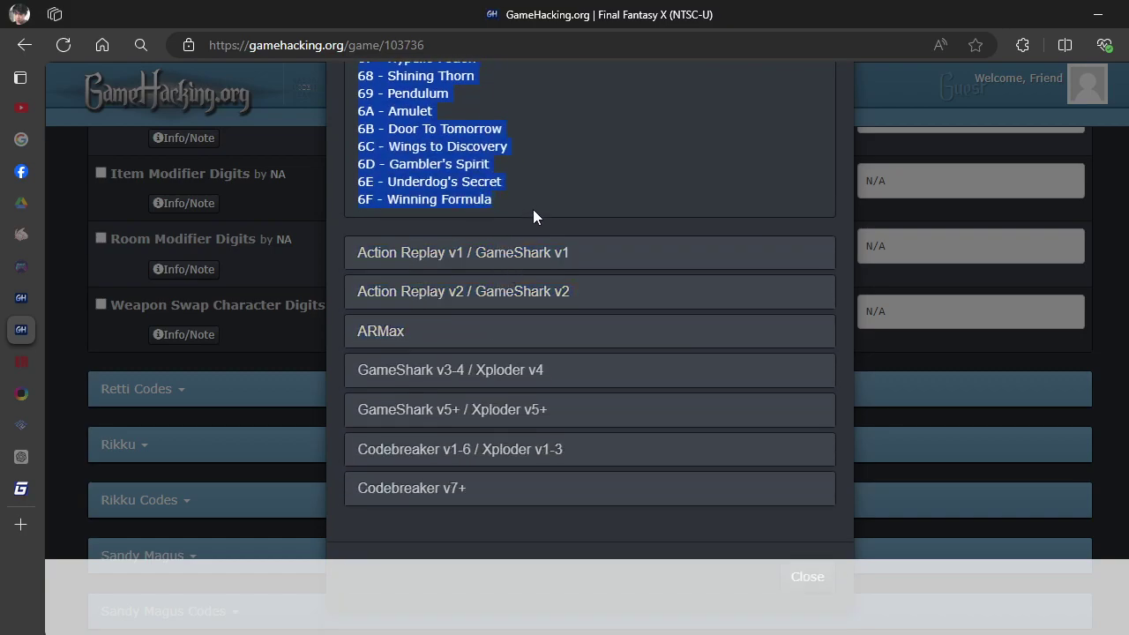
scroll(573, 220, up, 5)
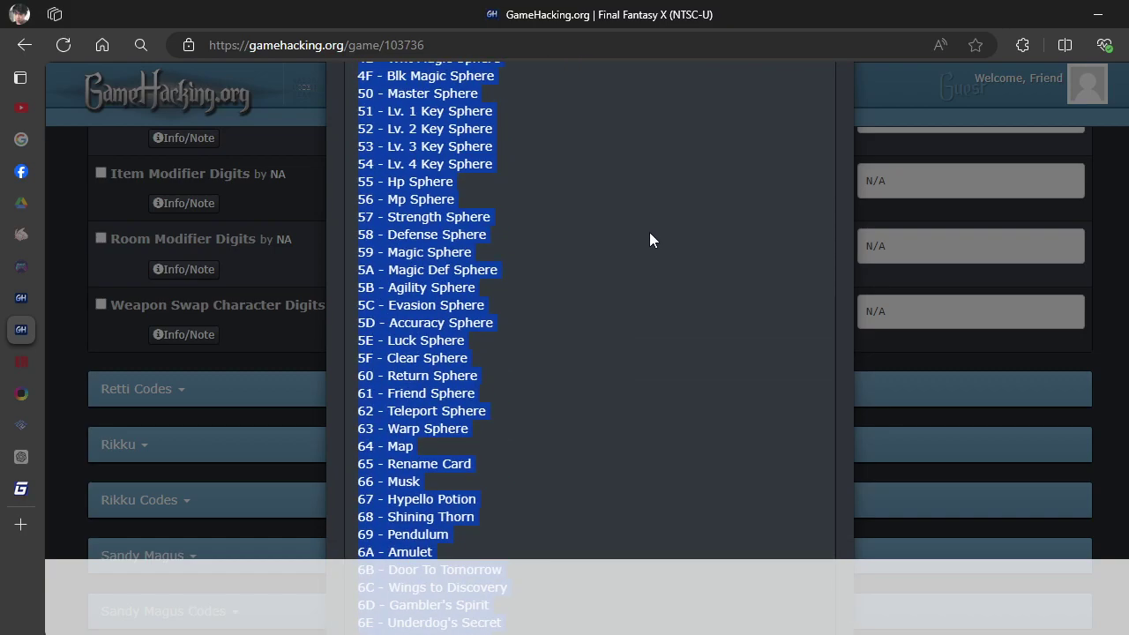
key(alt+Tab)
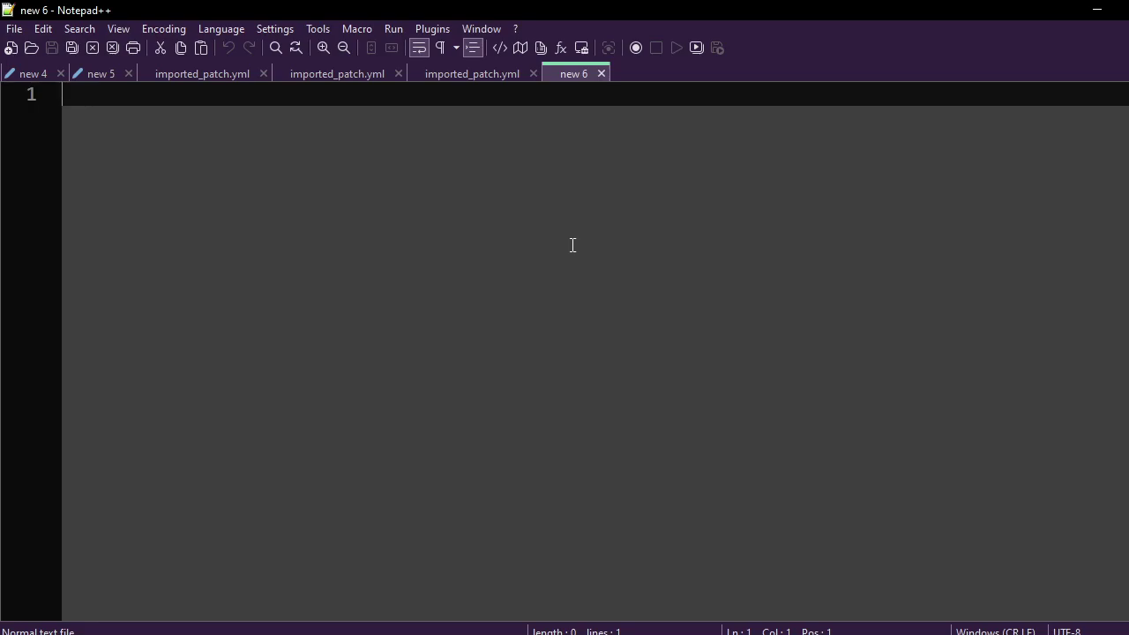
Paste the item list into new 6, replace every separator with a colon, and select all.
key(ctrl+v)
scroll(573, 245, up, 20)
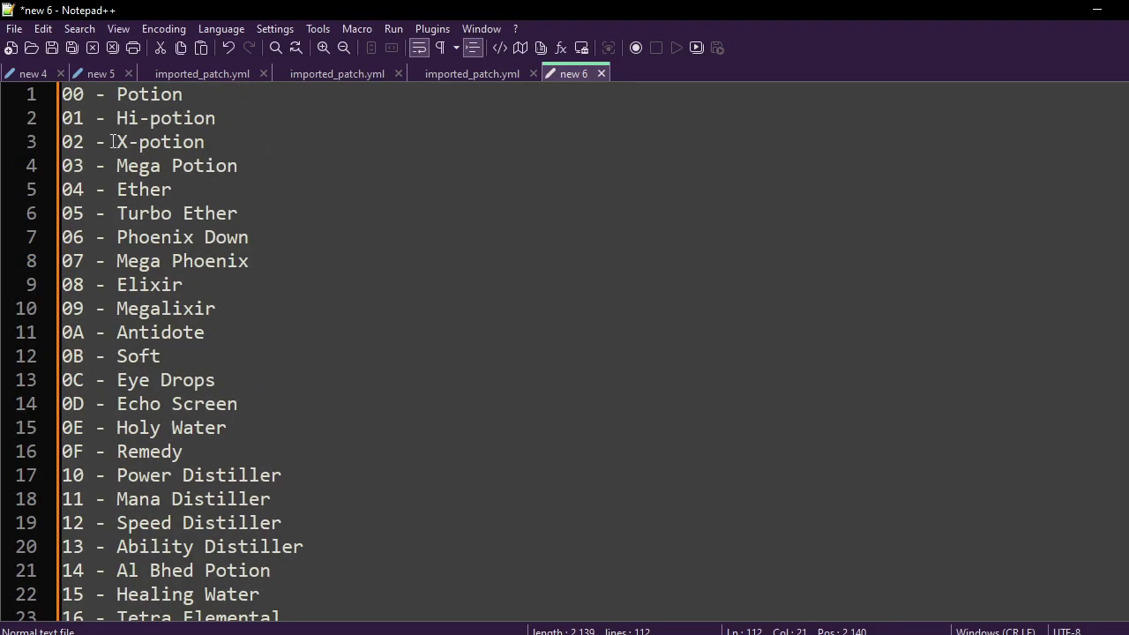
drag(86, 103, 114, 101)
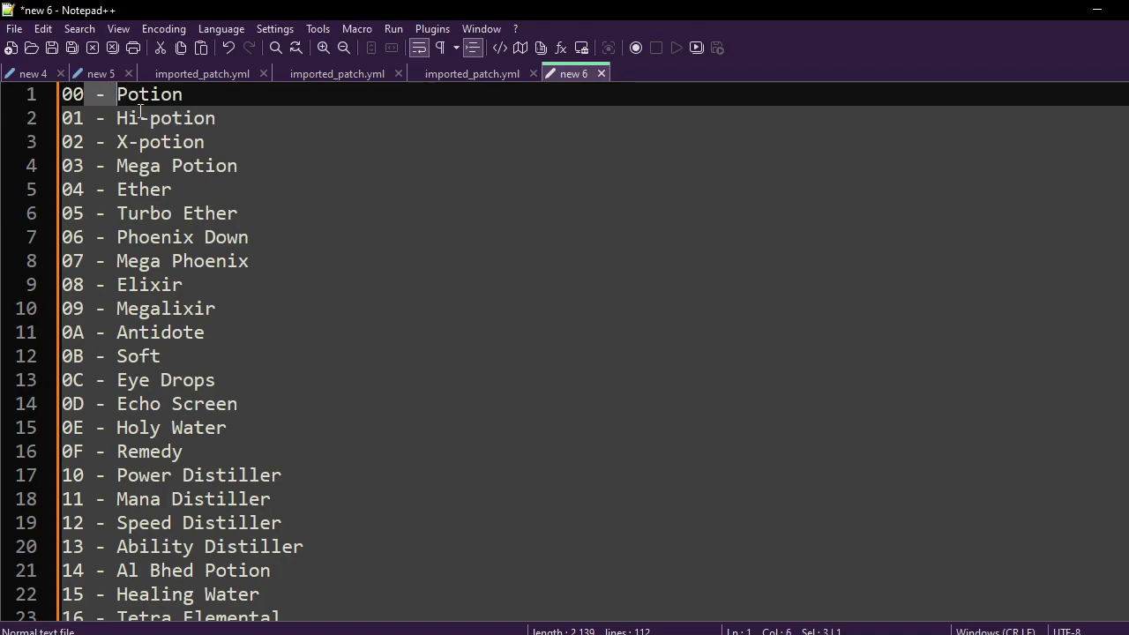
key(ctrl+h)
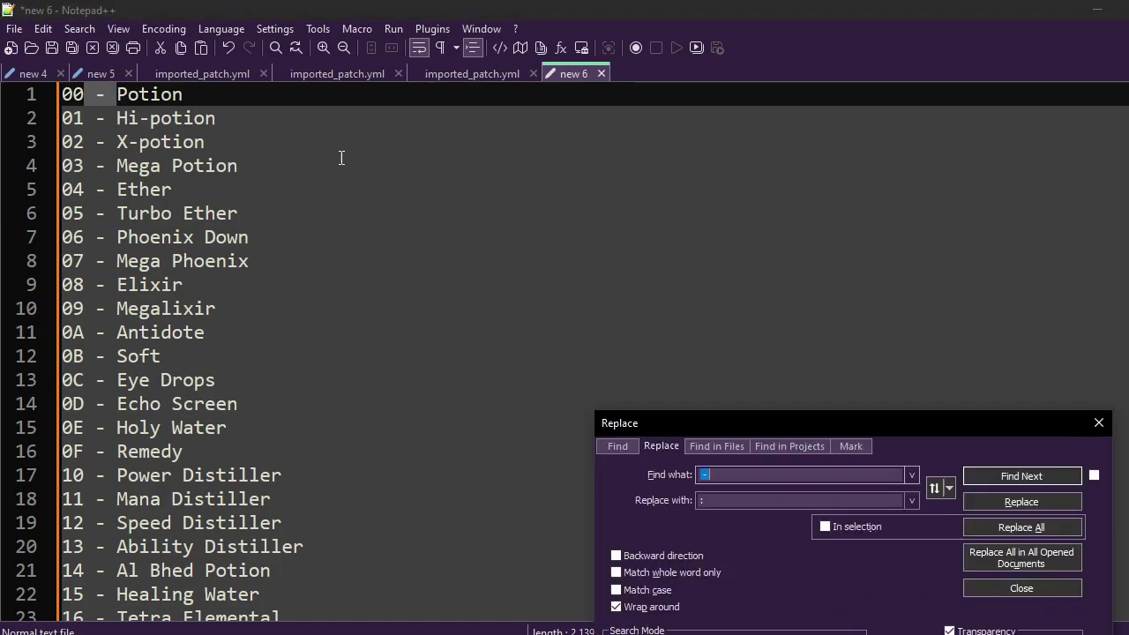
drag(796, 433, 673, 176)
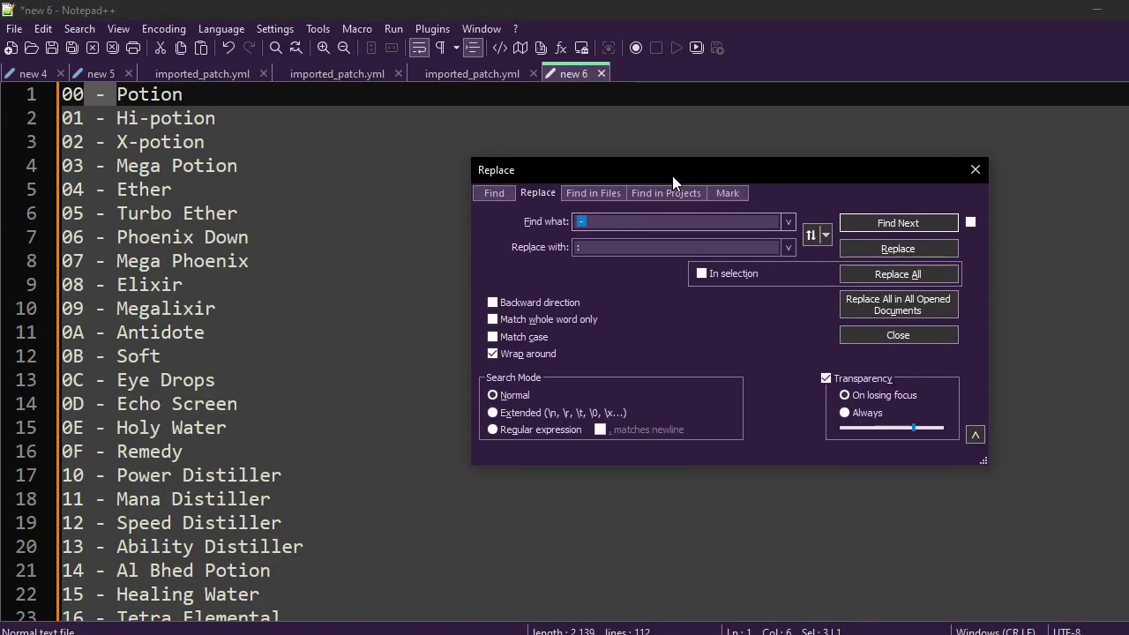
click(636, 254)
key(BackSpace)
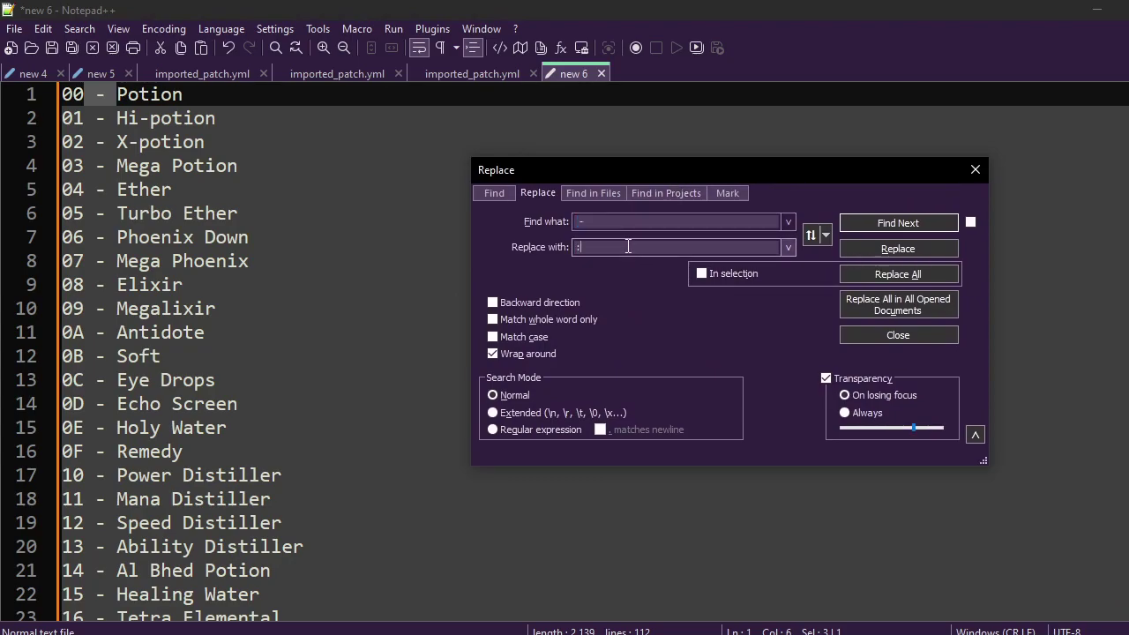
click(925, 274)
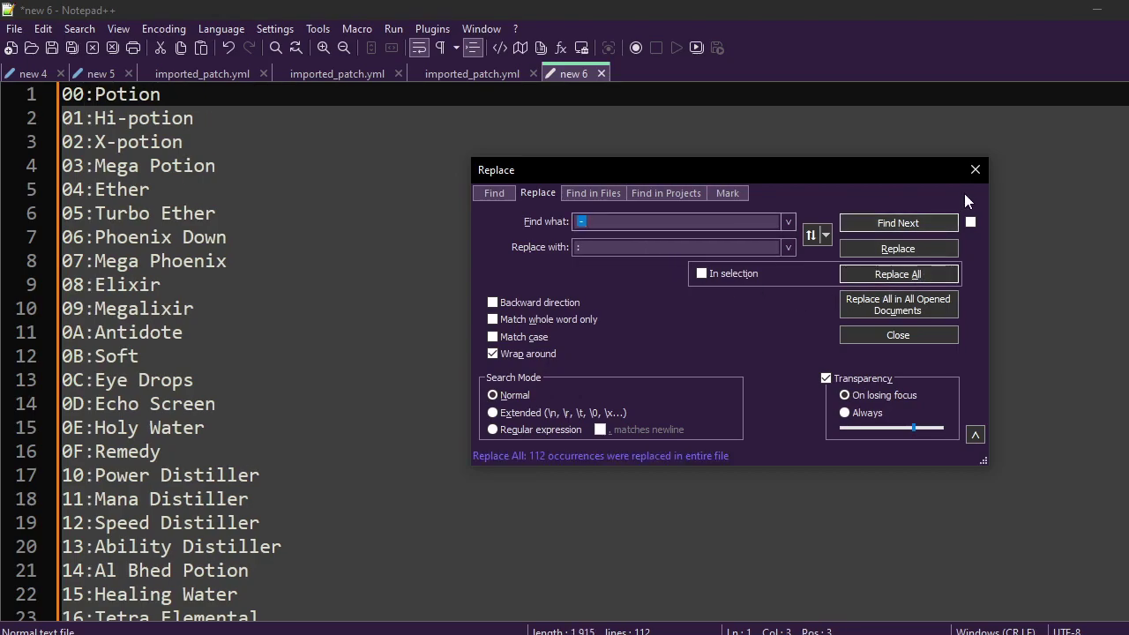
click(976, 172)
click(412, 317)
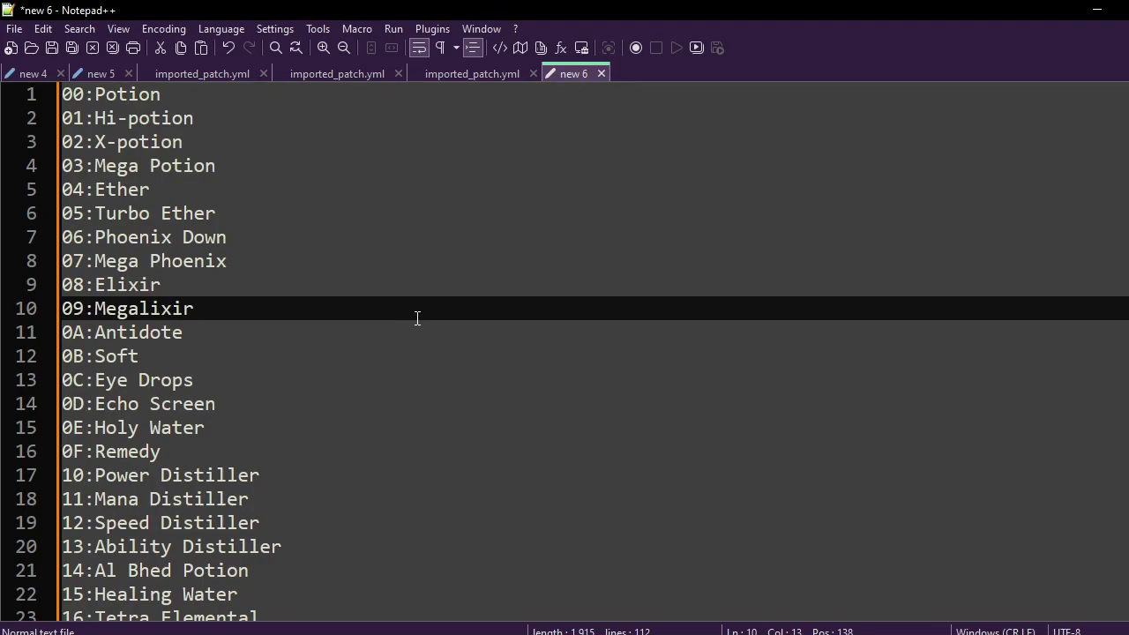
key(ctrl+a)
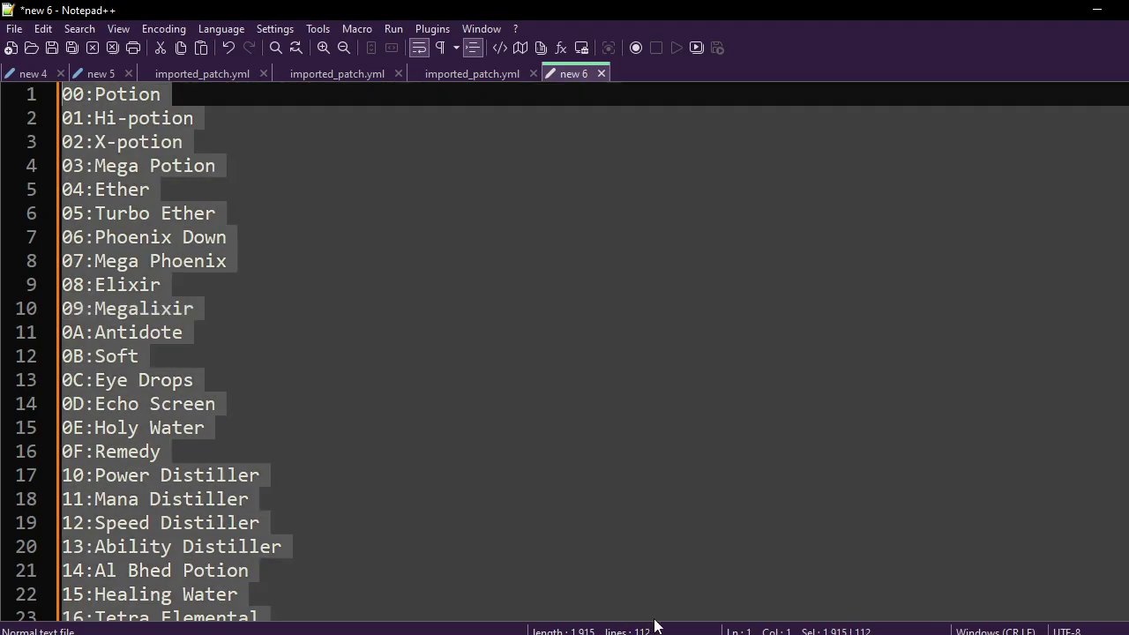
key(alt+Tab)
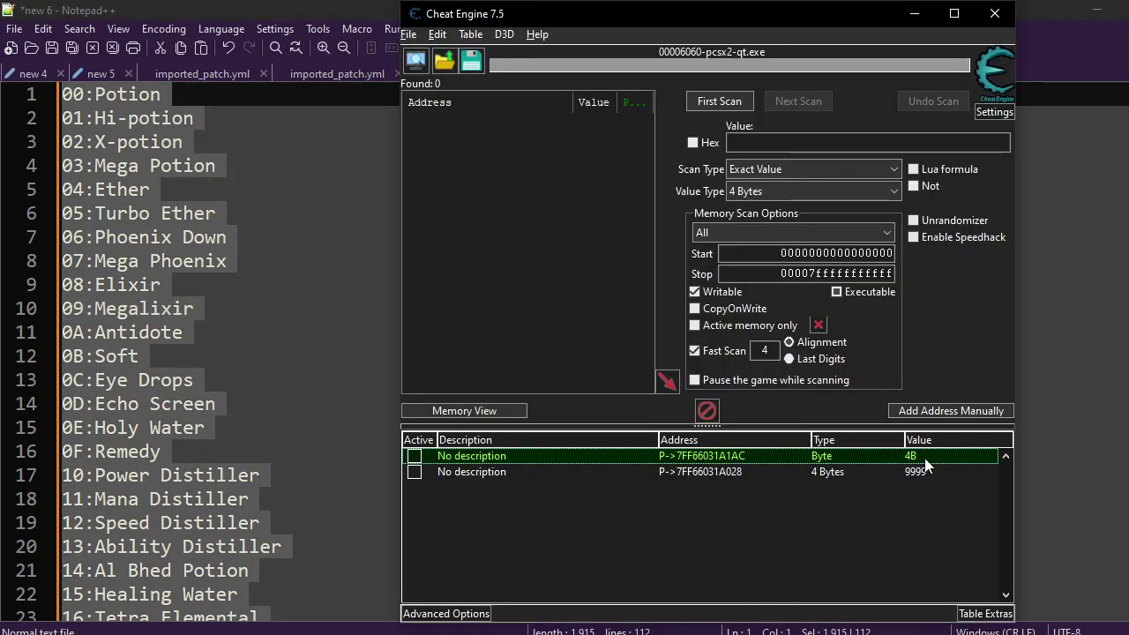
Give the item-slot record a dropdown from the pasted list, showing item names only.
right_click(925, 458)
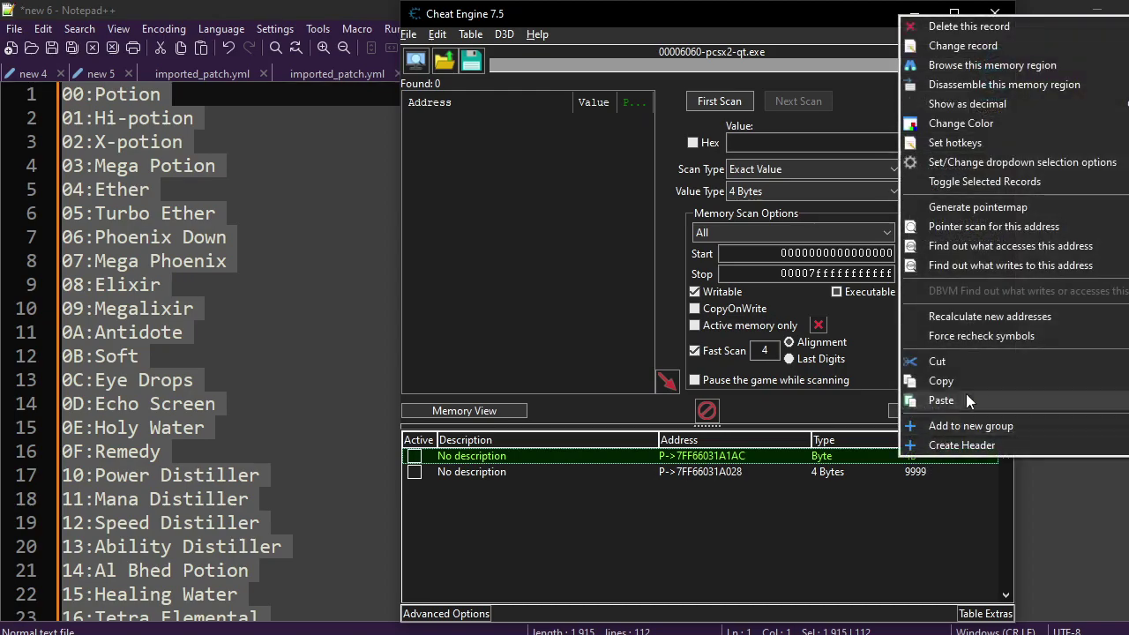
click(972, 164)
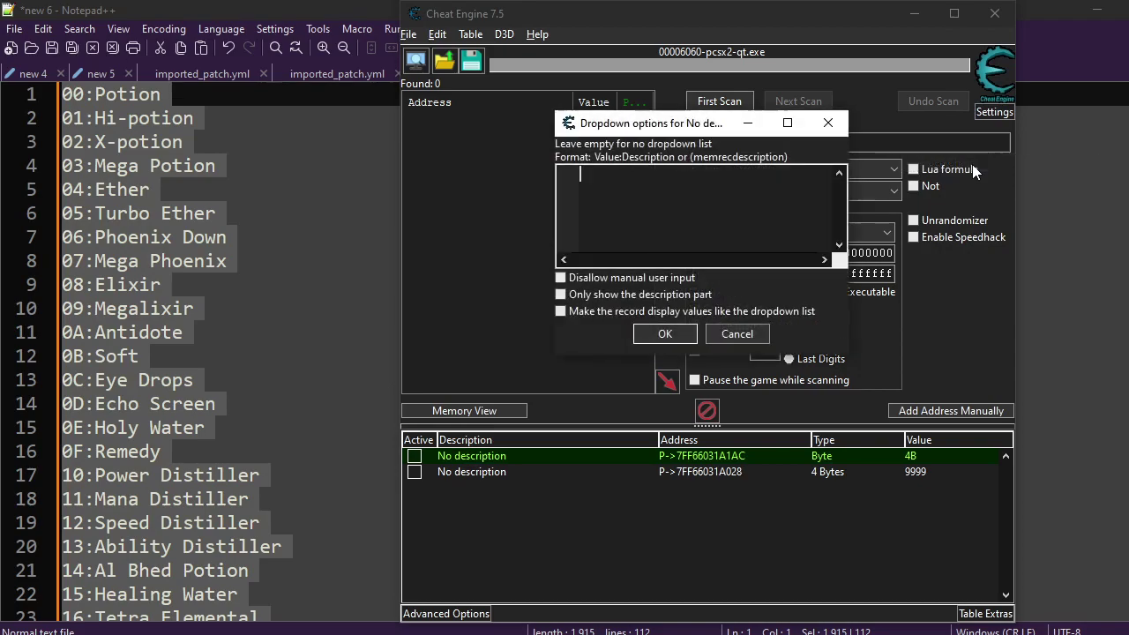
key(ctrl+v)
click(560, 294)
click(560, 311)
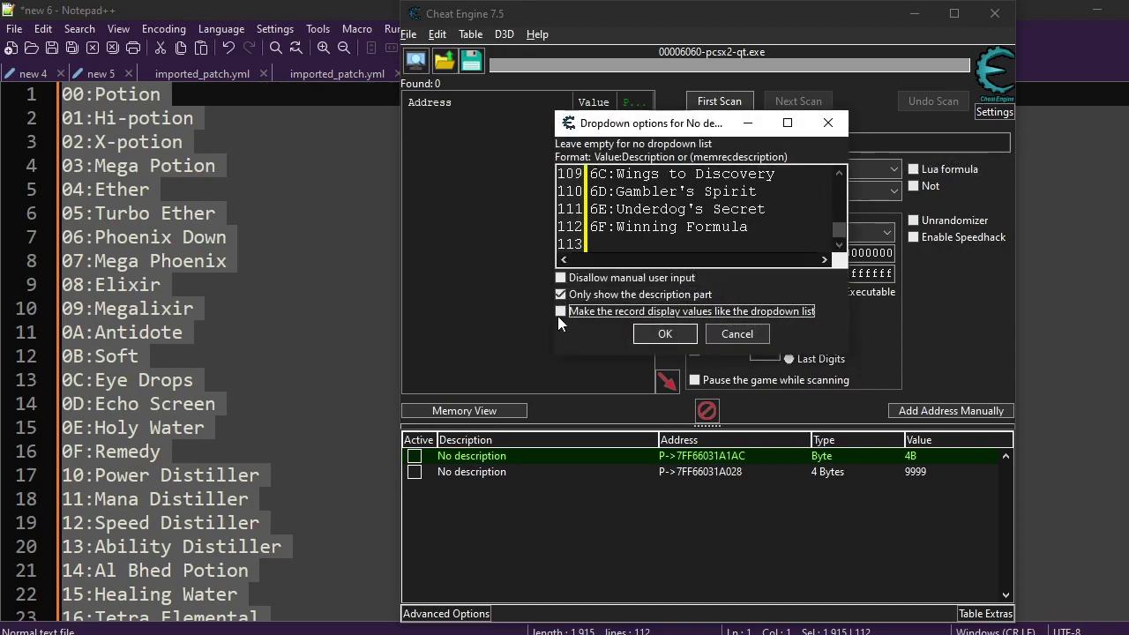
click(657, 338)
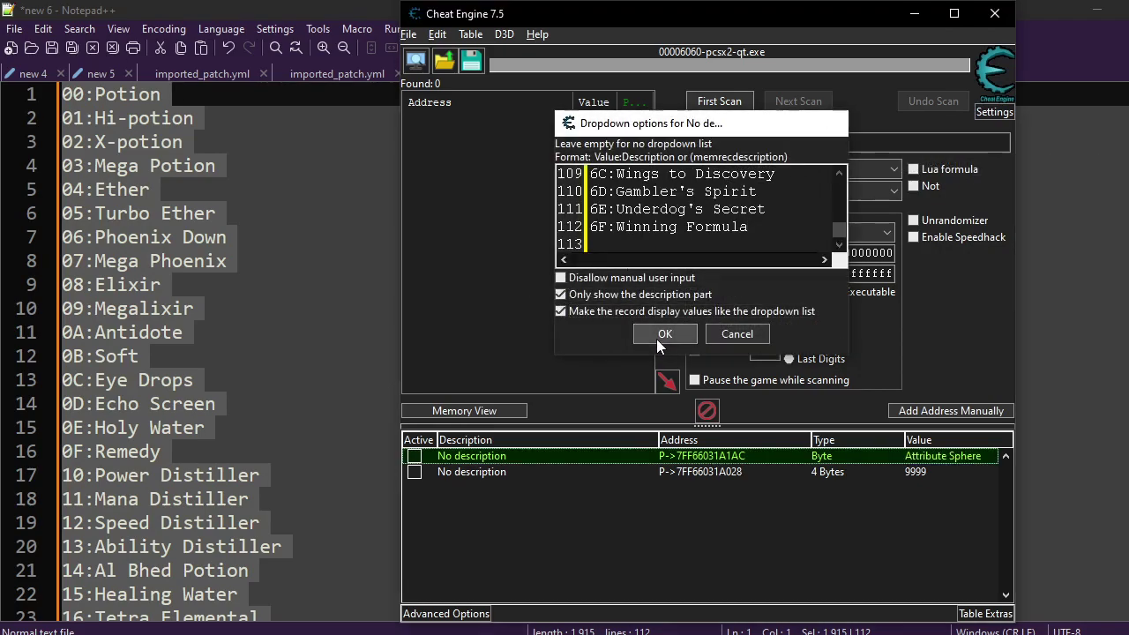
Open the item slot's value editor and browse its item-name list.
double_click(941, 460)
click(702, 342)
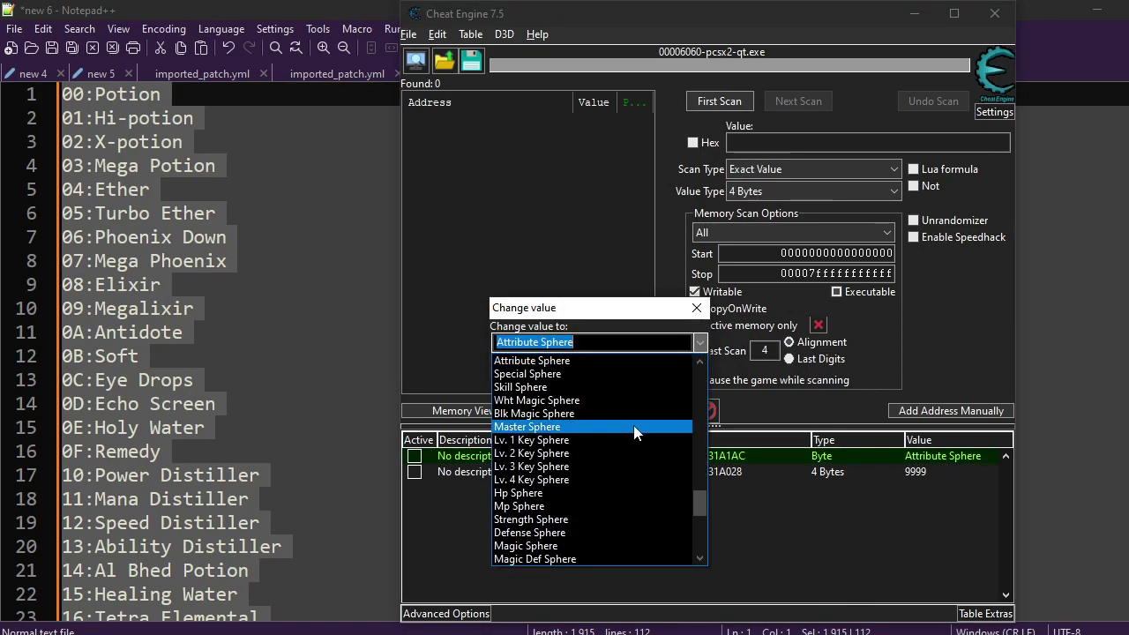
scroll(627, 432, down, 6)
Browse the item-name dropdown, then cancel without changing Attribute Sphere.
scroll(619, 450, down, 1)
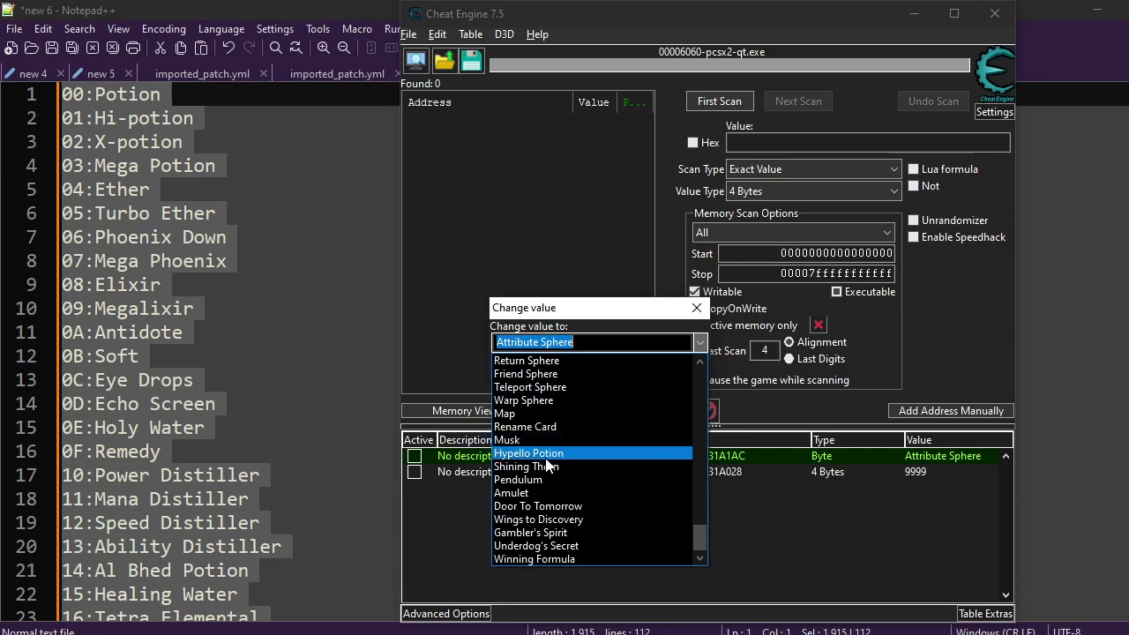
scroll(579, 502, up, 10)
scroll(529, 538, up, 20)
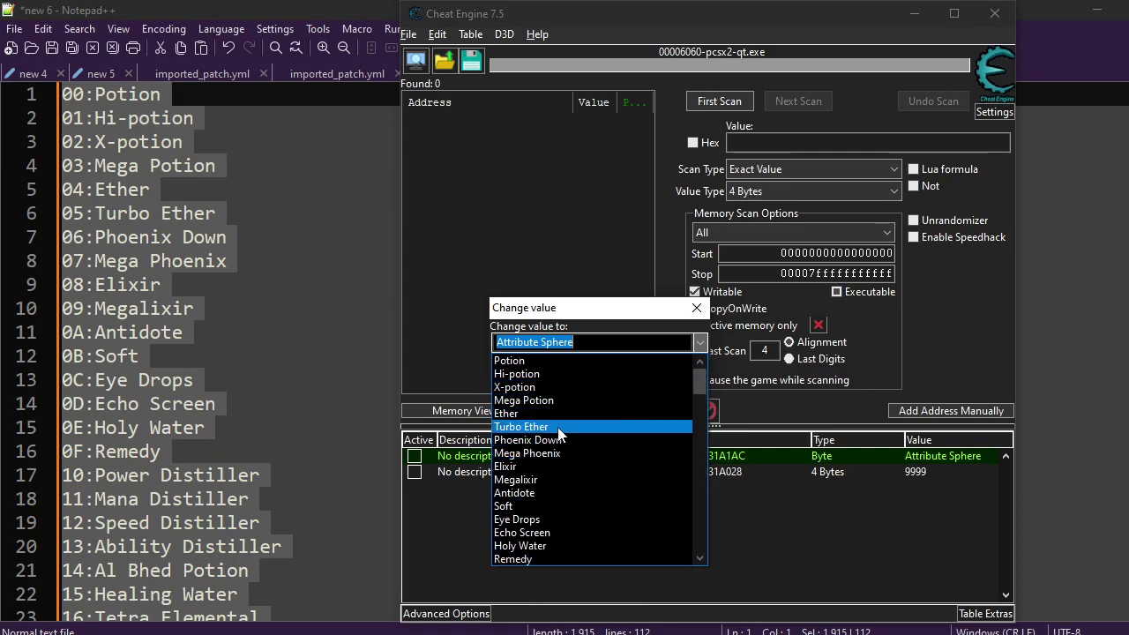
scroll(558, 432, down, 11)
scroll(561, 448, down, 1)
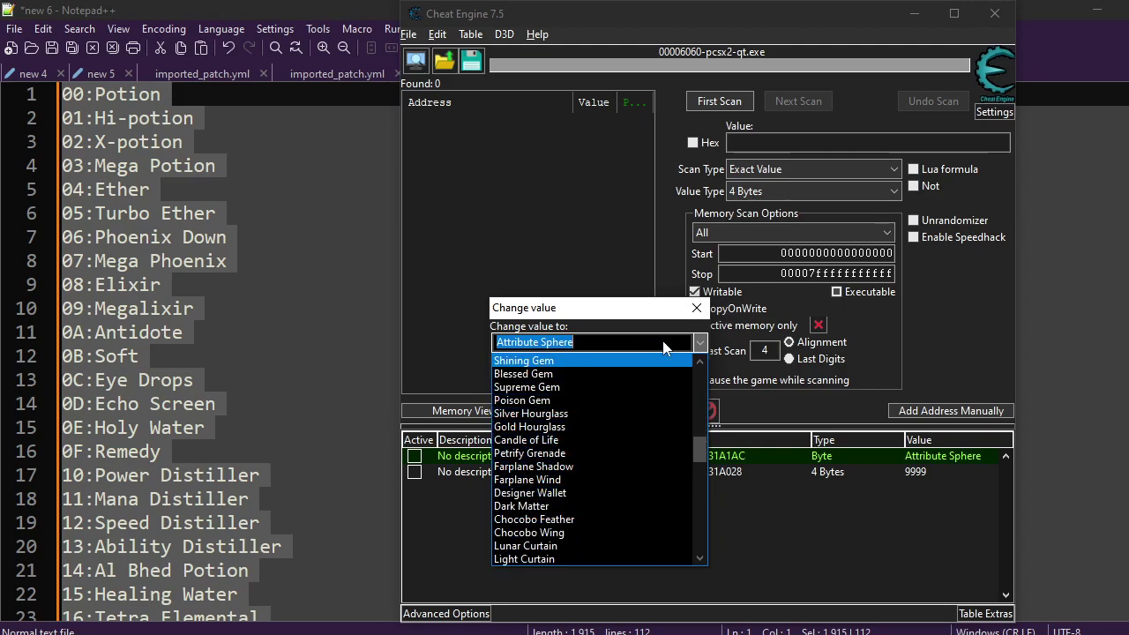
text(po)
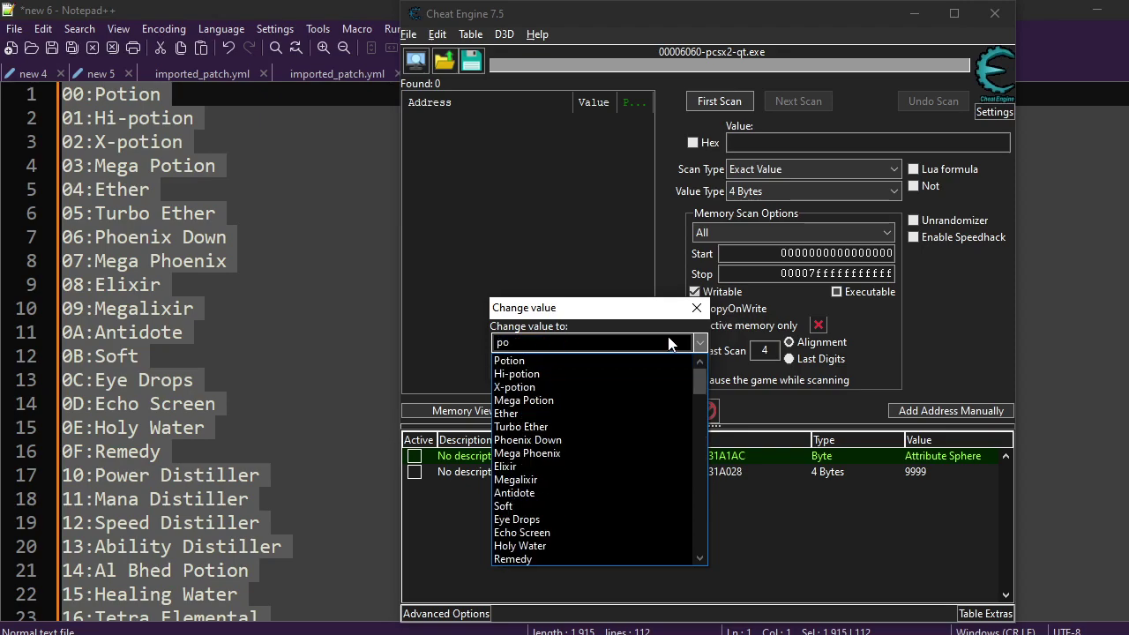
text(dfghh)
click(696, 308)
click(696, 308)
Open the address settings of the 9999 gil record, pointer eemem + 31A028.
click(825, 541)
click(693, 456)
click(710, 472)
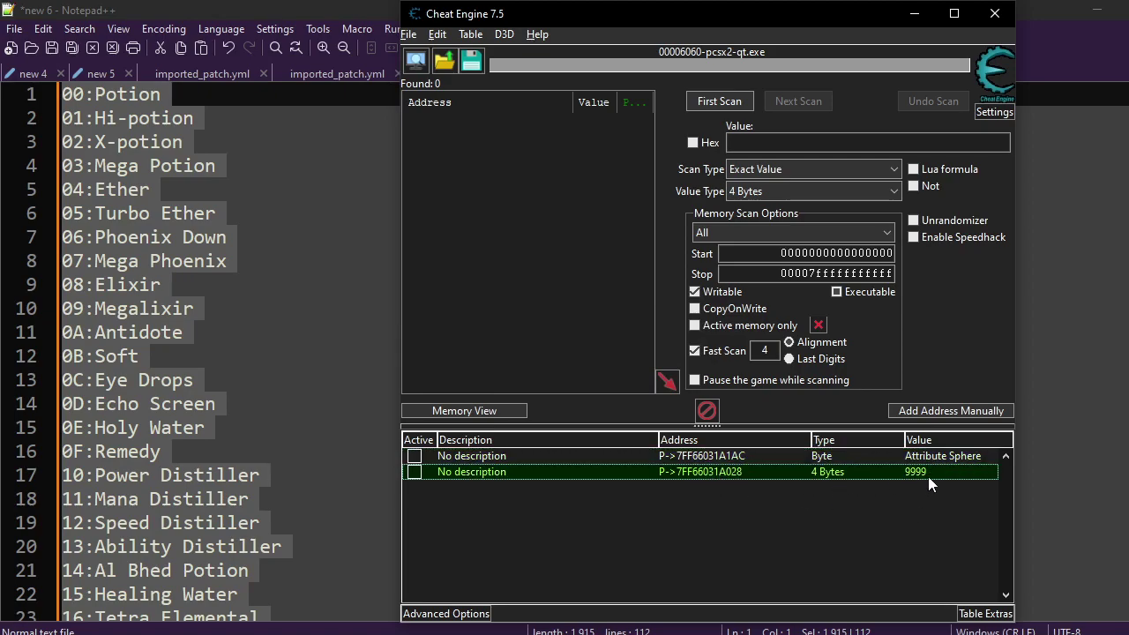
double_click(928, 476)
click(742, 300)
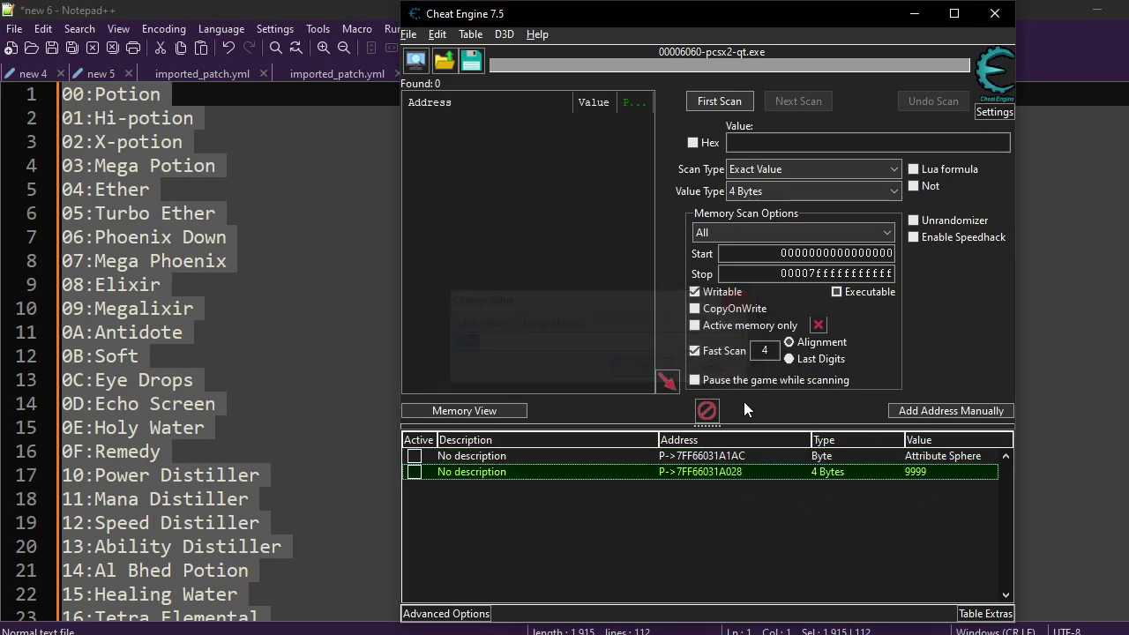
click(709, 473)
double_click(709, 471)
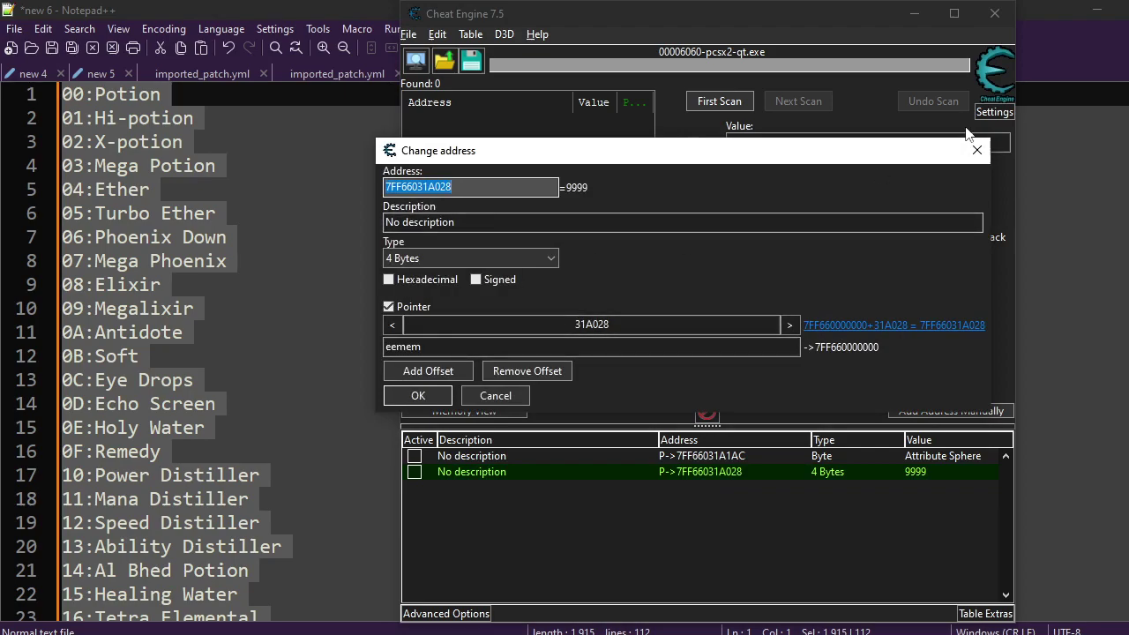
Change the first item-slot record's value from Attribute Sphere to Skill Sphere using its item-name dropdown.
key(Escape)
click(949, 457)
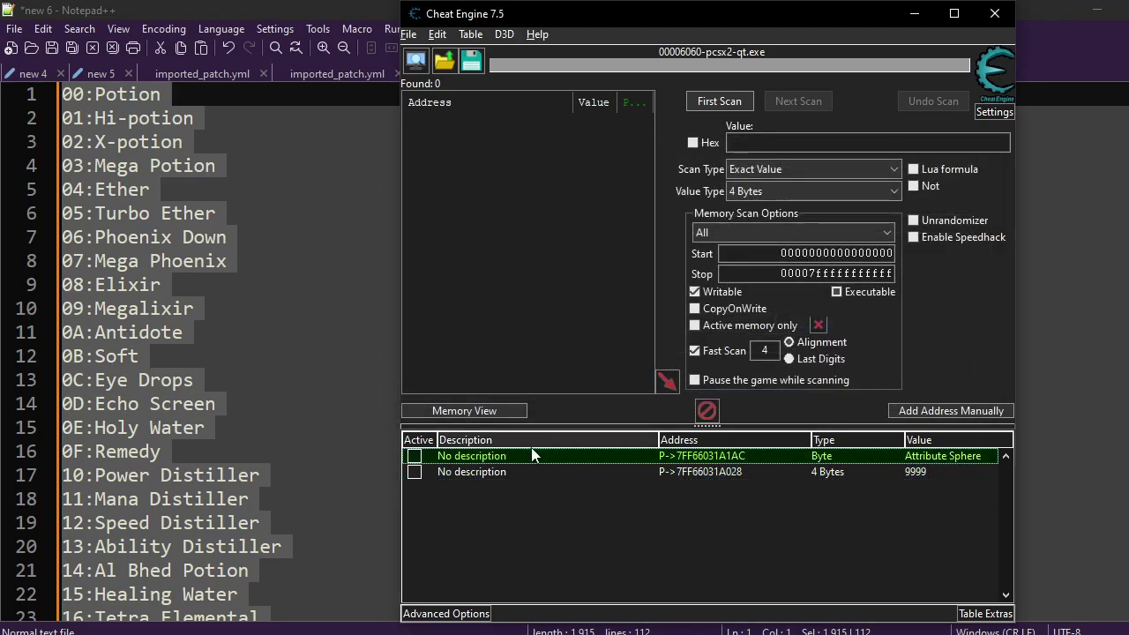
double_click(684, 457)
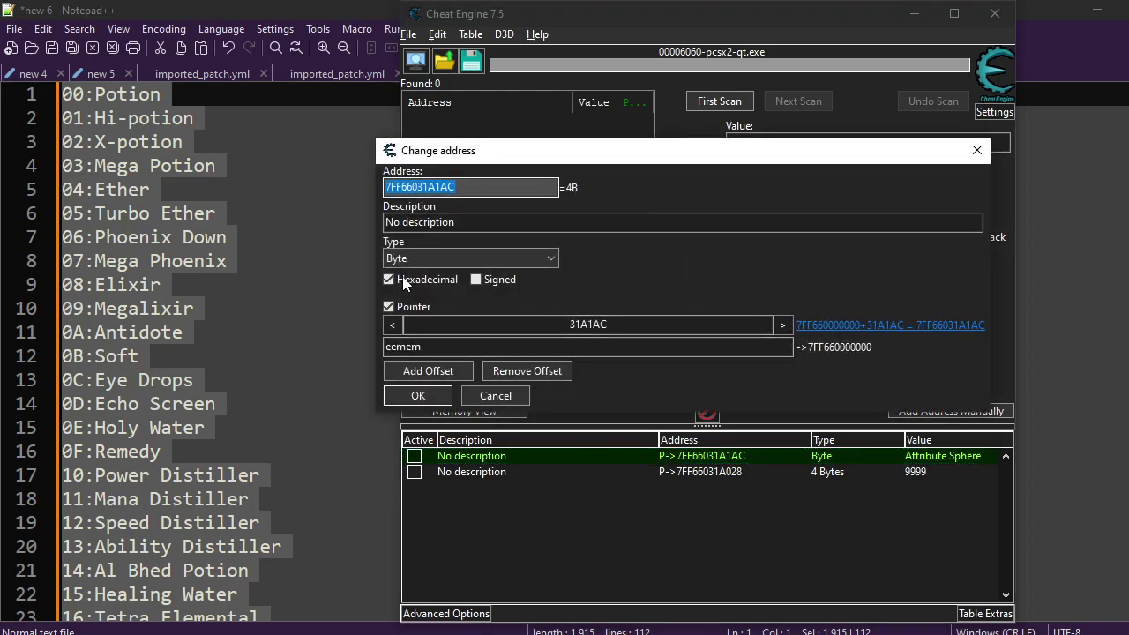
click(975, 151)
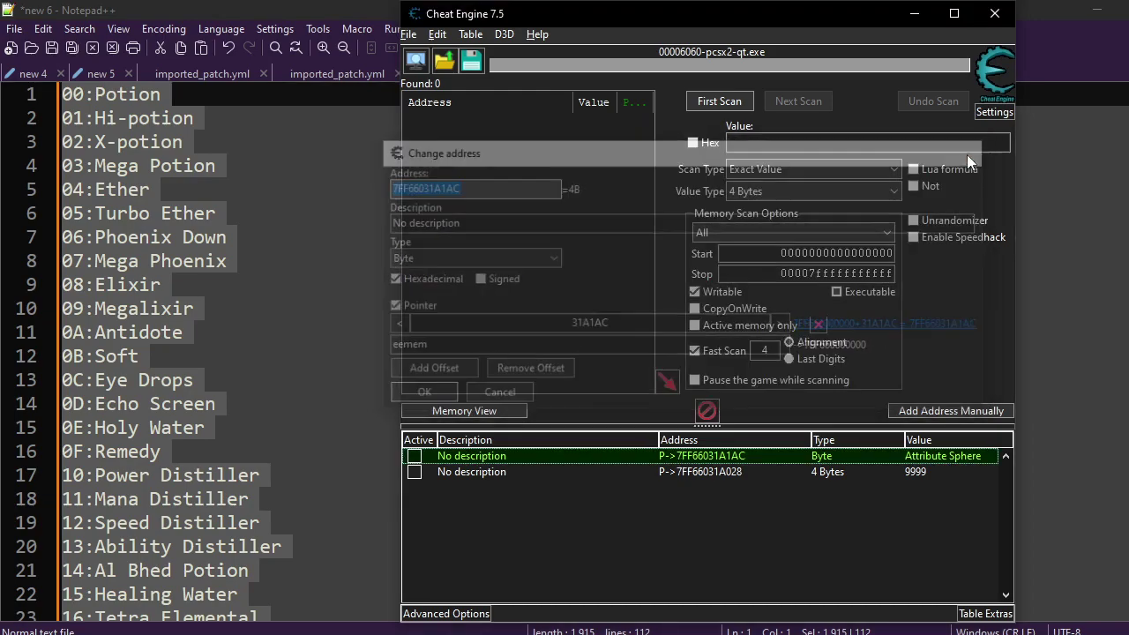
double_click(938, 461)
click(700, 342)
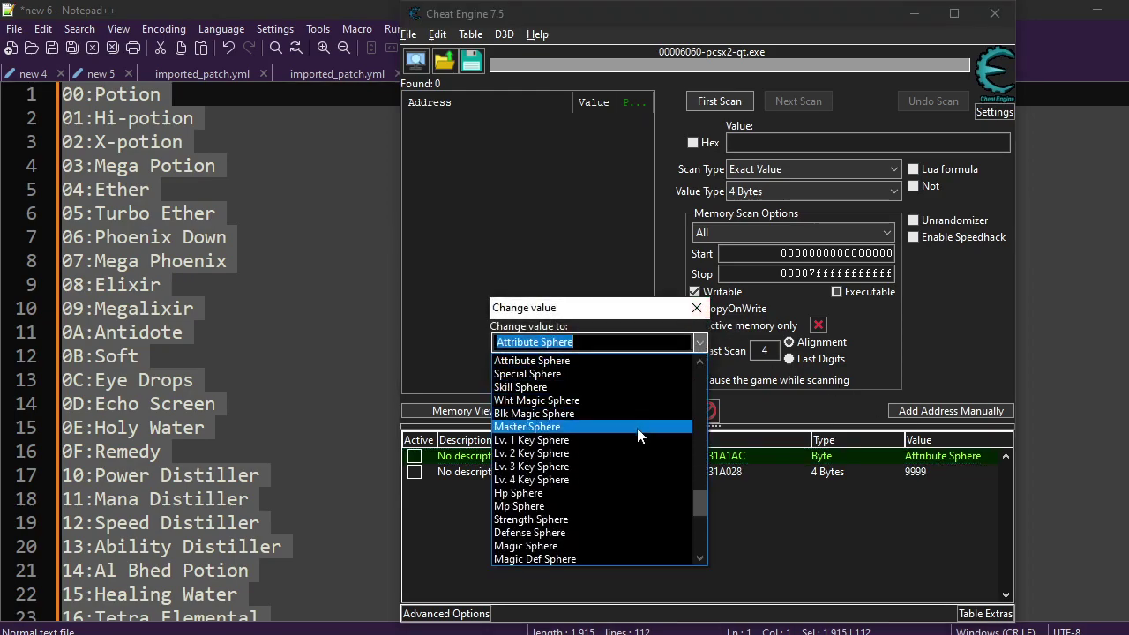
click(597, 389)
click(579, 370)
Open Final Fantasy X's Item inventory to confirm Skill Sphere sits in slot one.
key(alt+Tab)
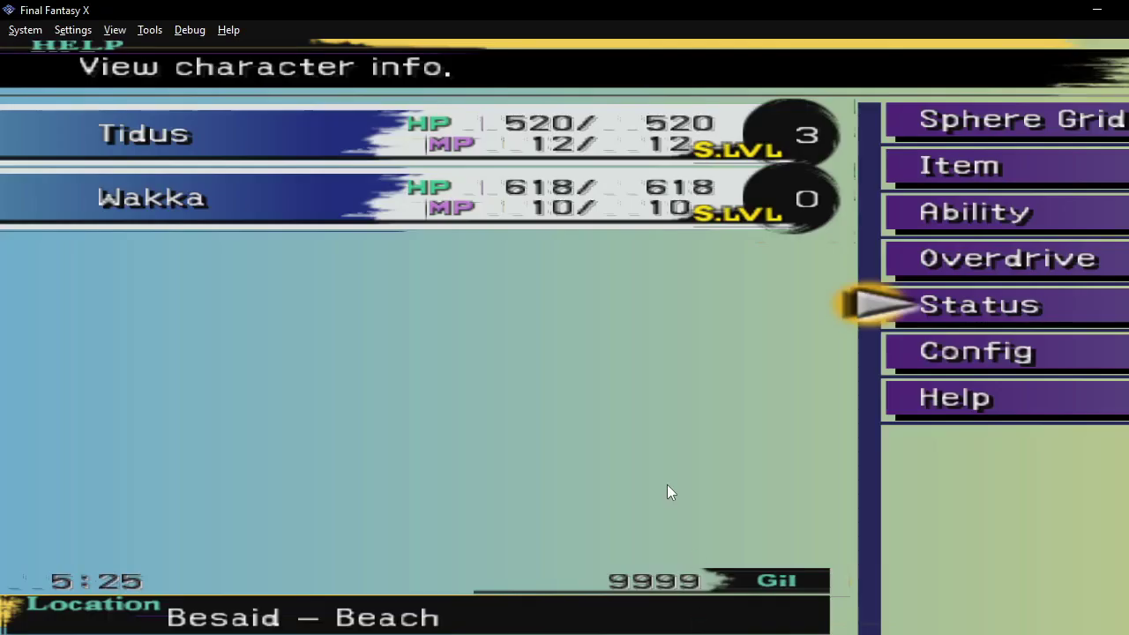
key(Up)
key(Up)
key(Up)
key(Return)
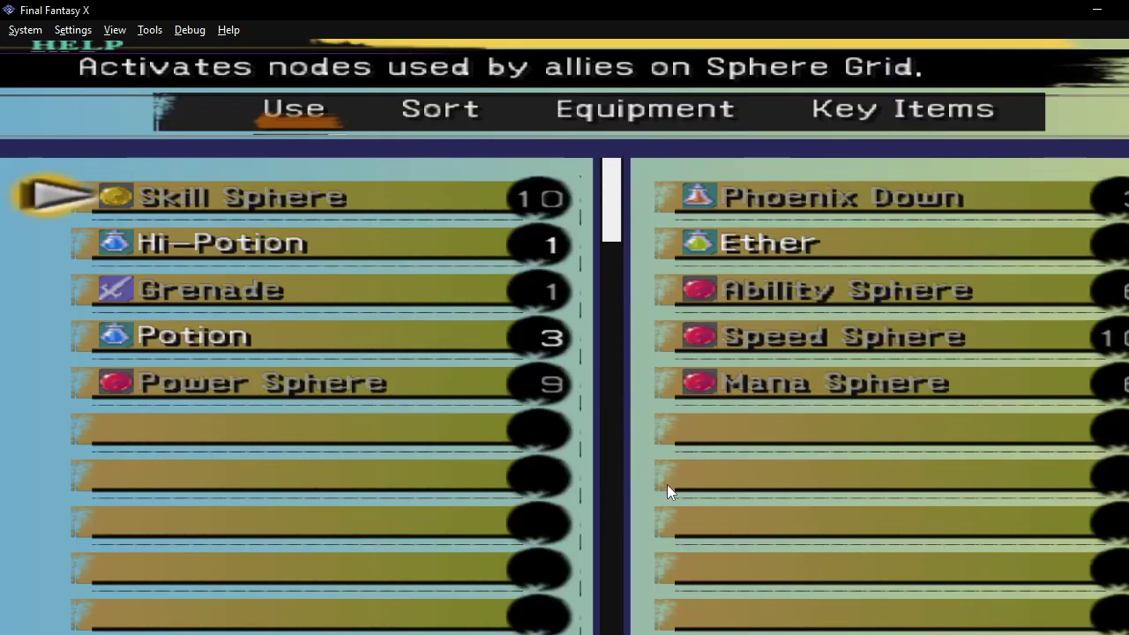
key(Down)
key(Down)
key(Up)
key(Up)
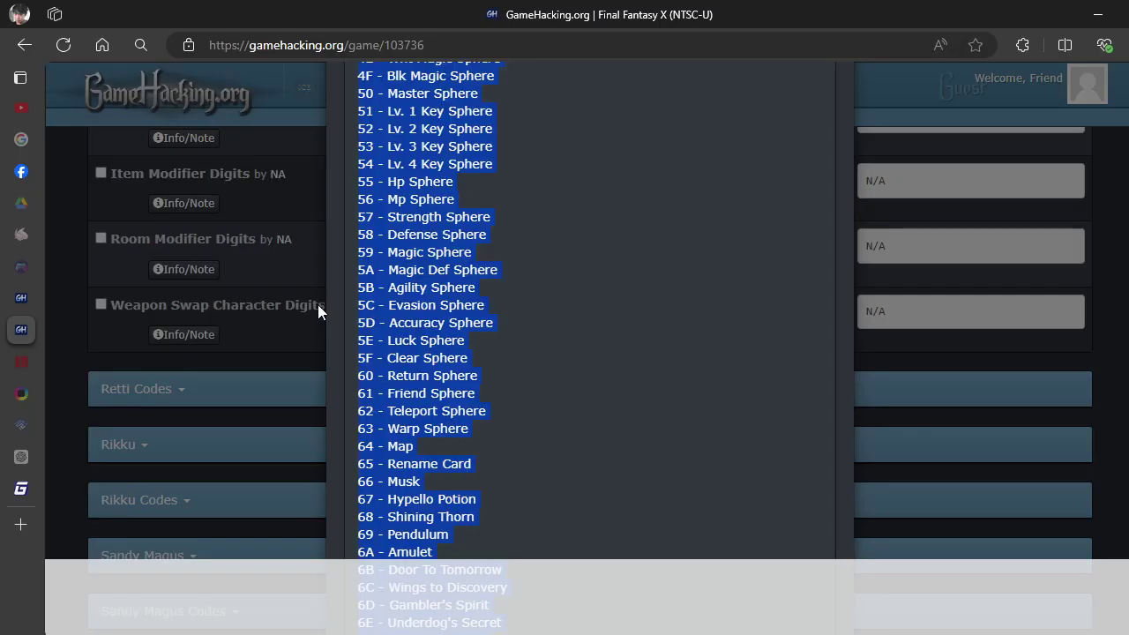
Close the Item Modifier Digits list and show the Max Item Slot 1 code in Codebreaker v7+ format.
scroll(713, 352, up, 17)
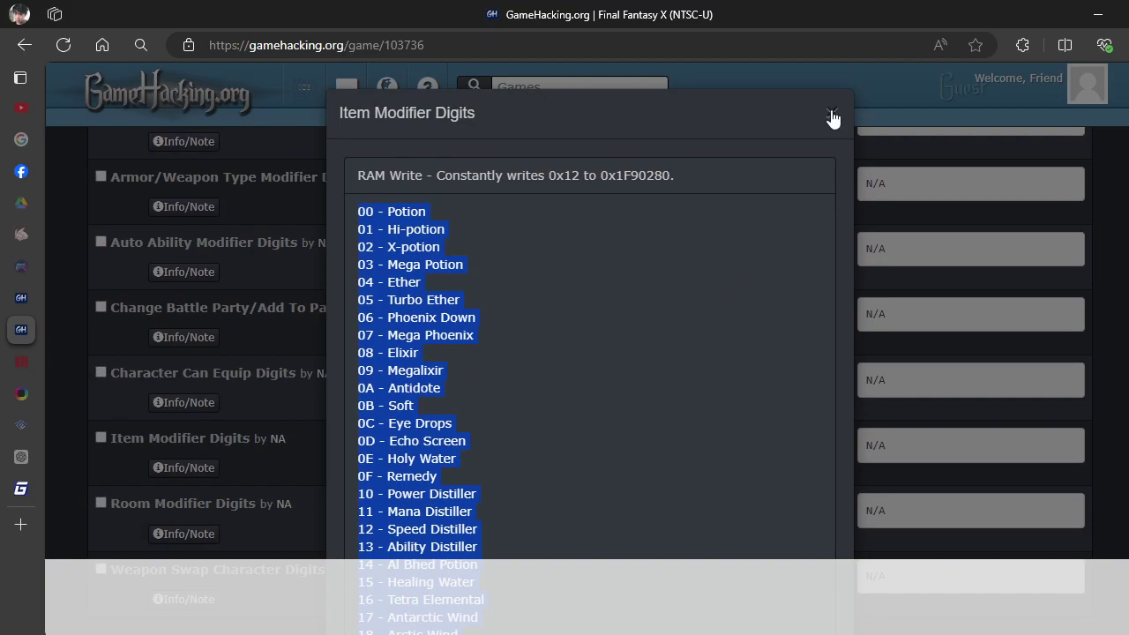
click(832, 117)
scroll(245, 361, up, 10)
scroll(201, 377, down, 2)
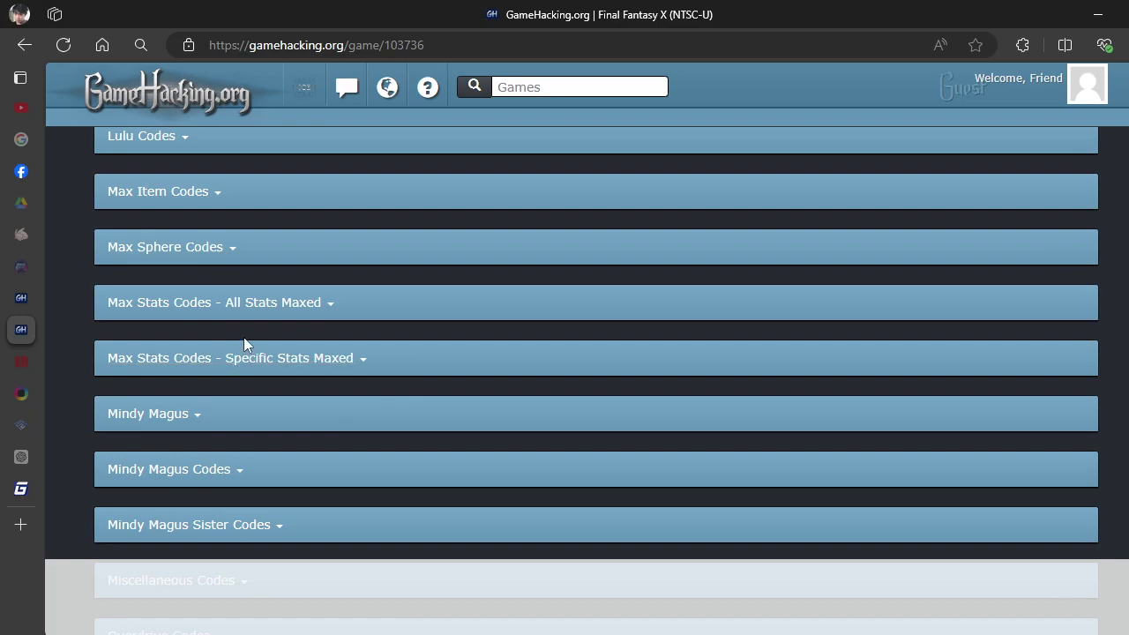
click(190, 200)
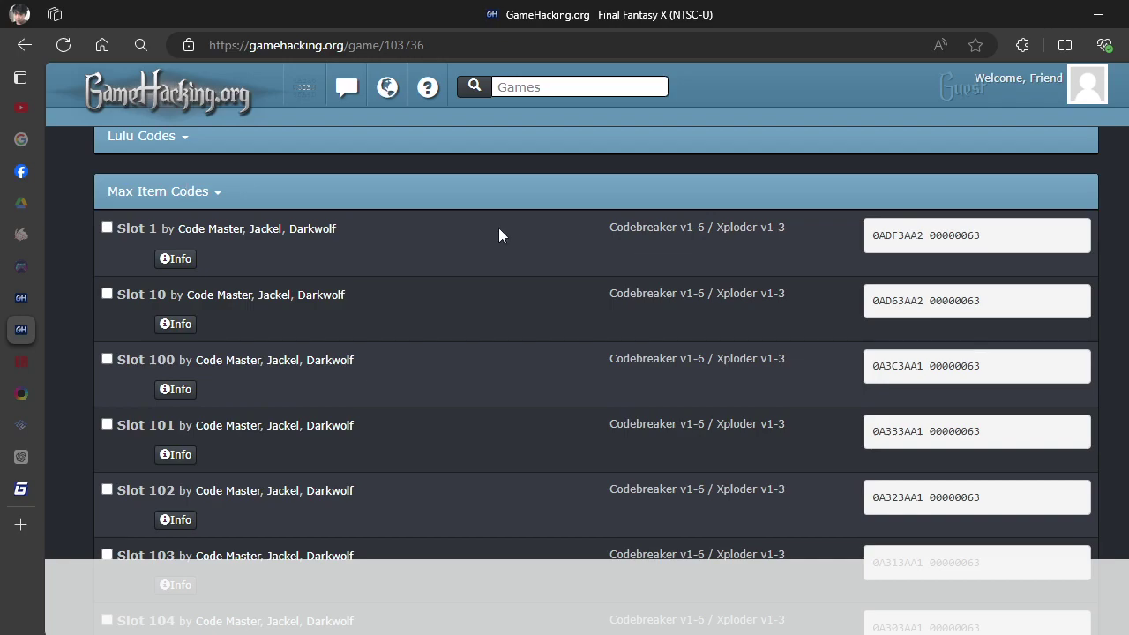
click(186, 261)
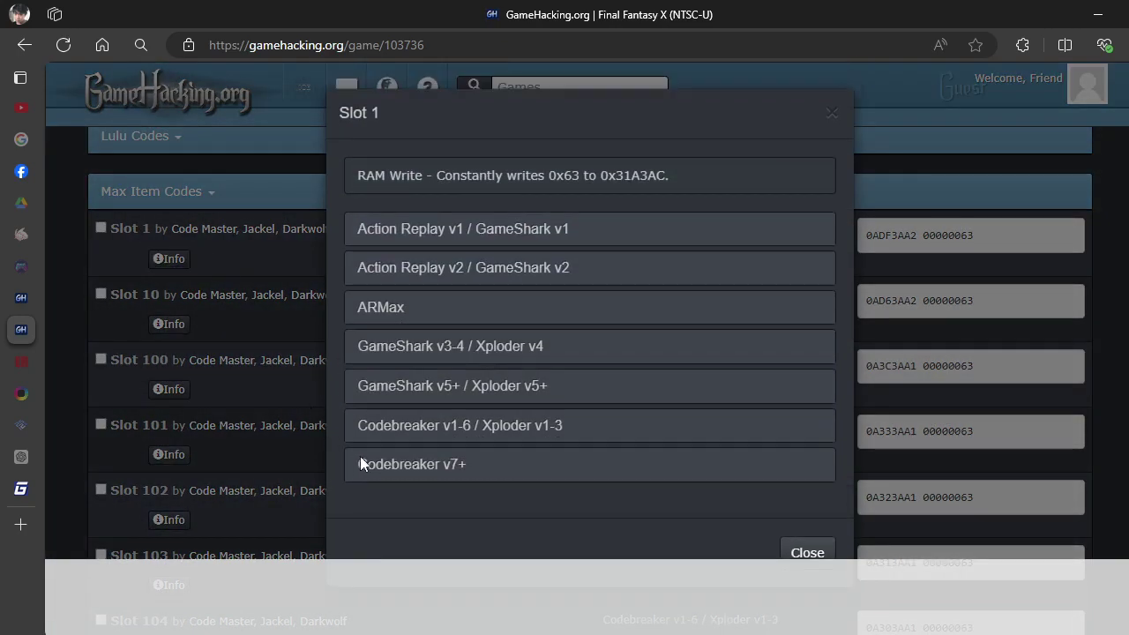
click(385, 465)
Copy the decrypted address 31A3AC and start a new manual address entry in Cheat Engine.
scroll(264, 397, down, 1)
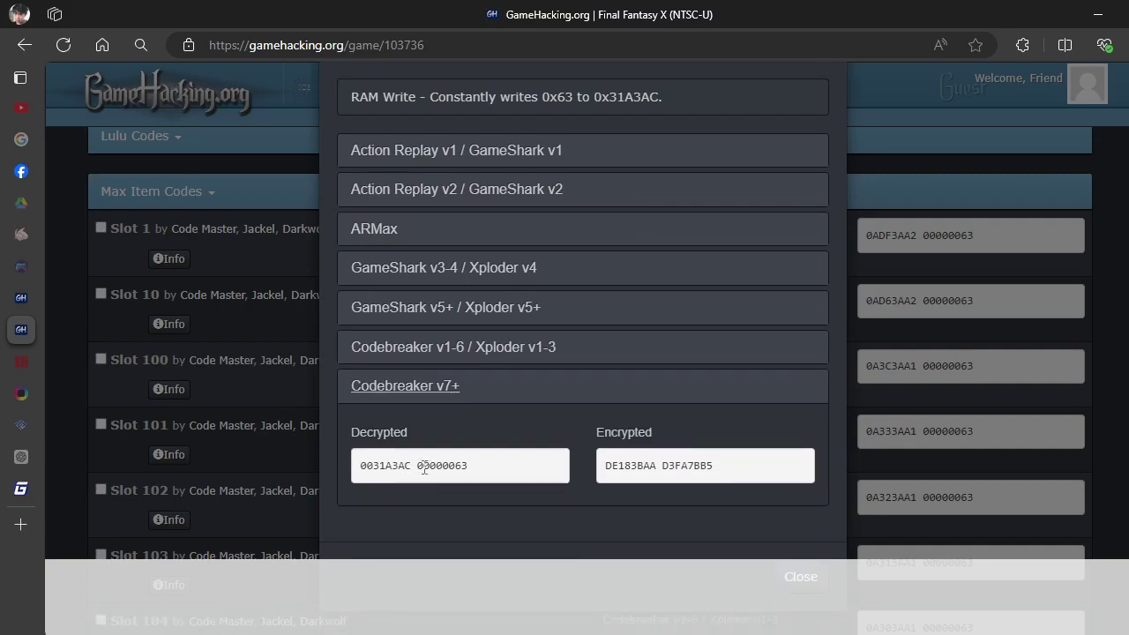
drag(413, 471, 372, 470)
key(super+c)
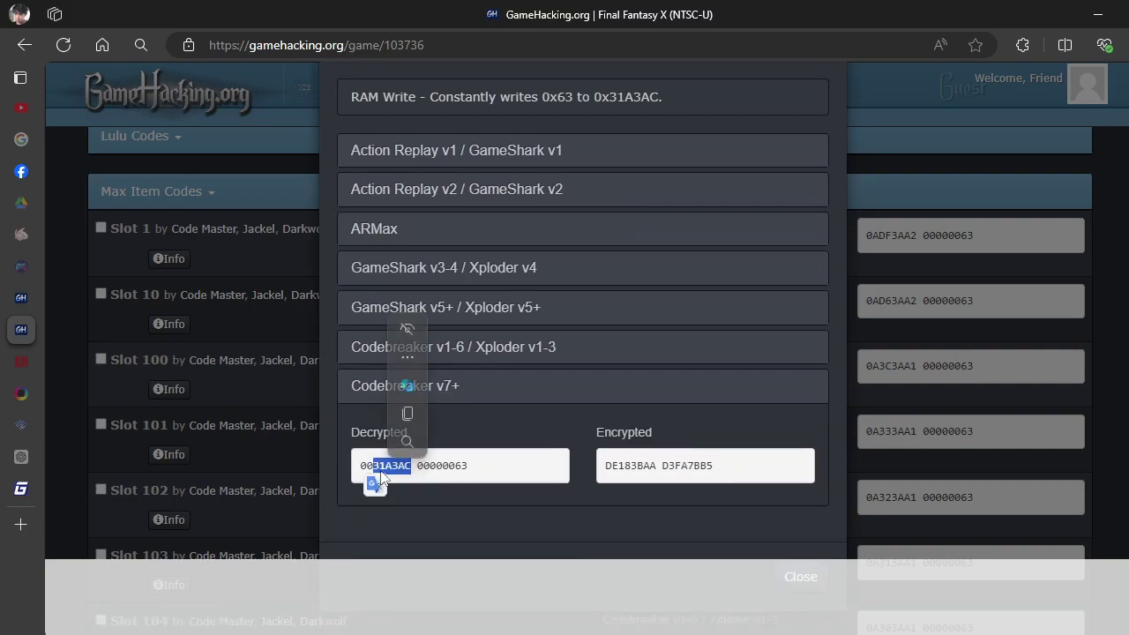
click(410, 421)
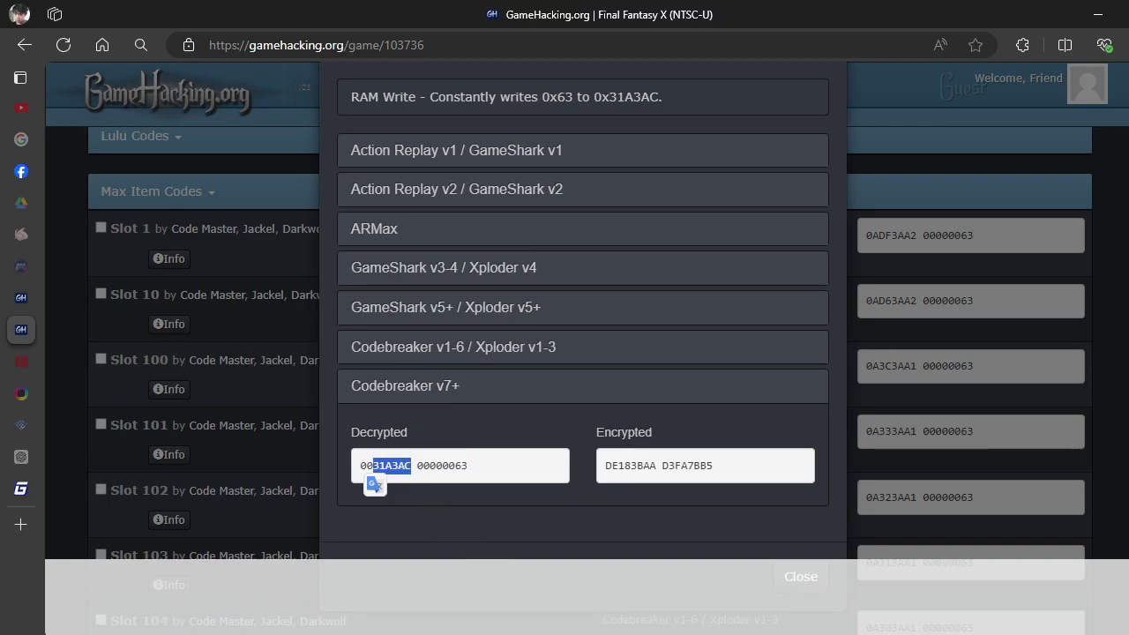
key(alt+Tab)
click(957, 412)
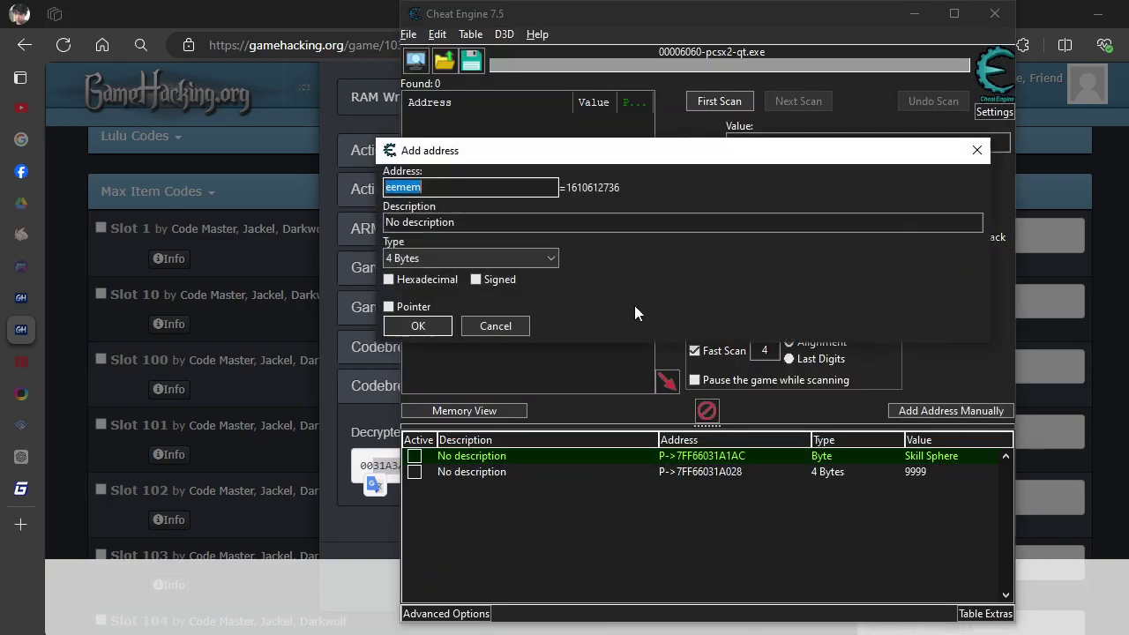
Add a Byte pointer entry with offset 31A3AC to the table and select it, reading 10.
click(389, 306)
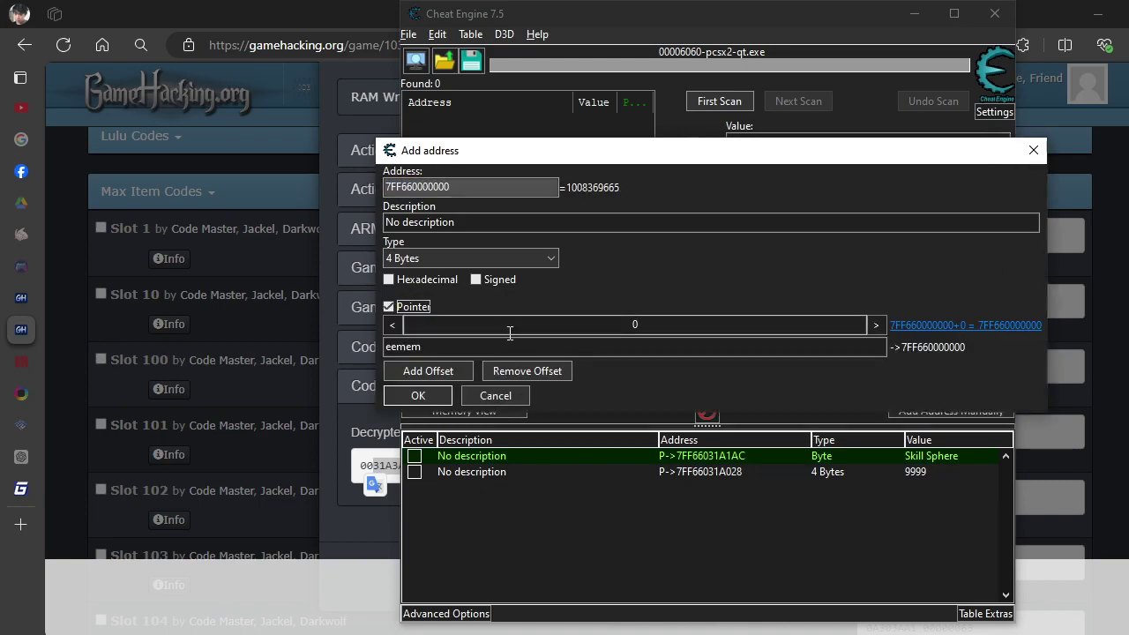
click(655, 329)
right_click(662, 331)
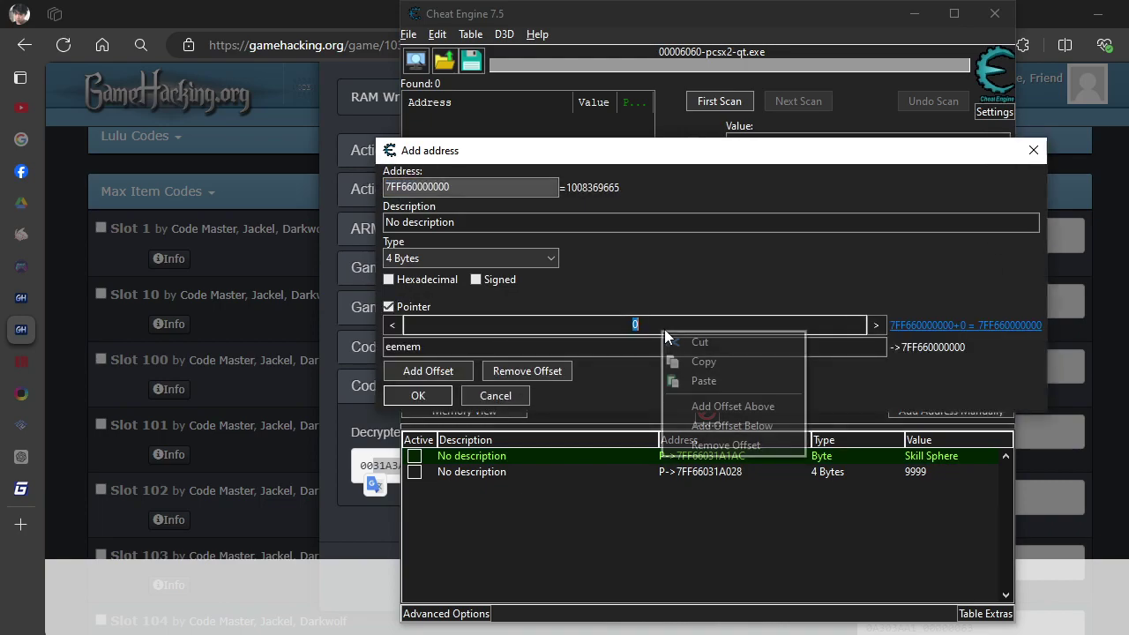
click(704, 381)
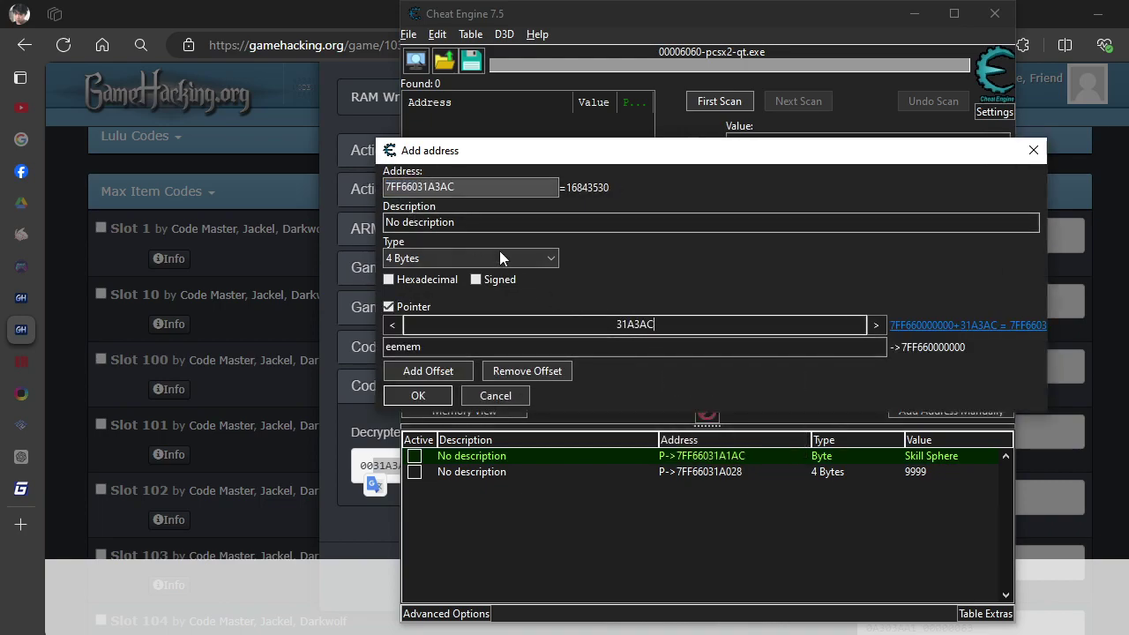
click(550, 261)
click(504, 285)
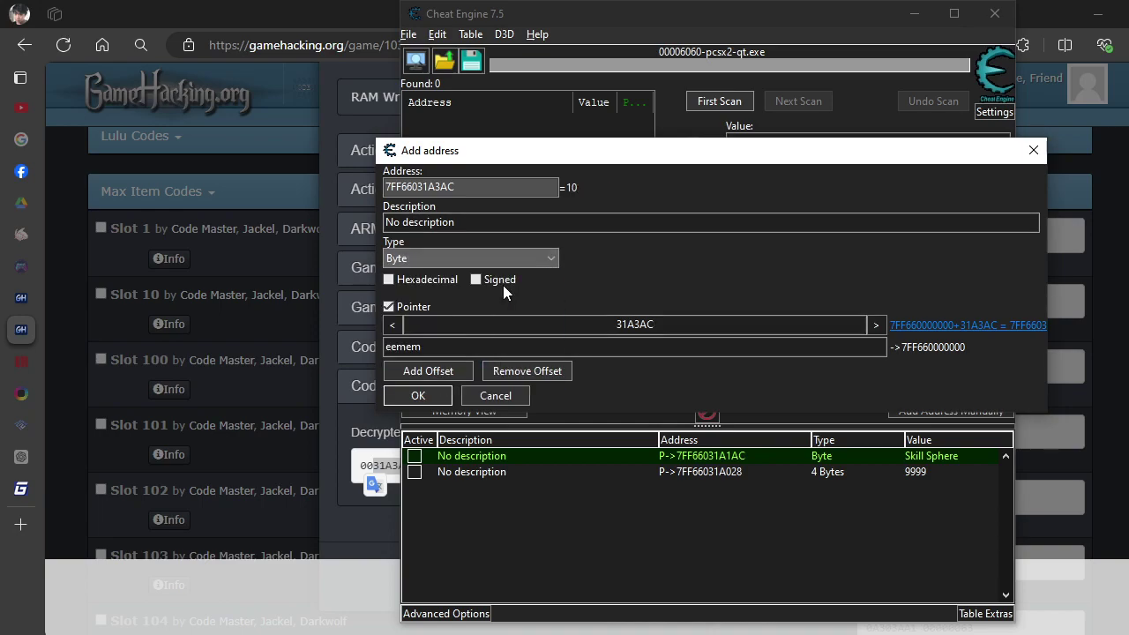
click(445, 393)
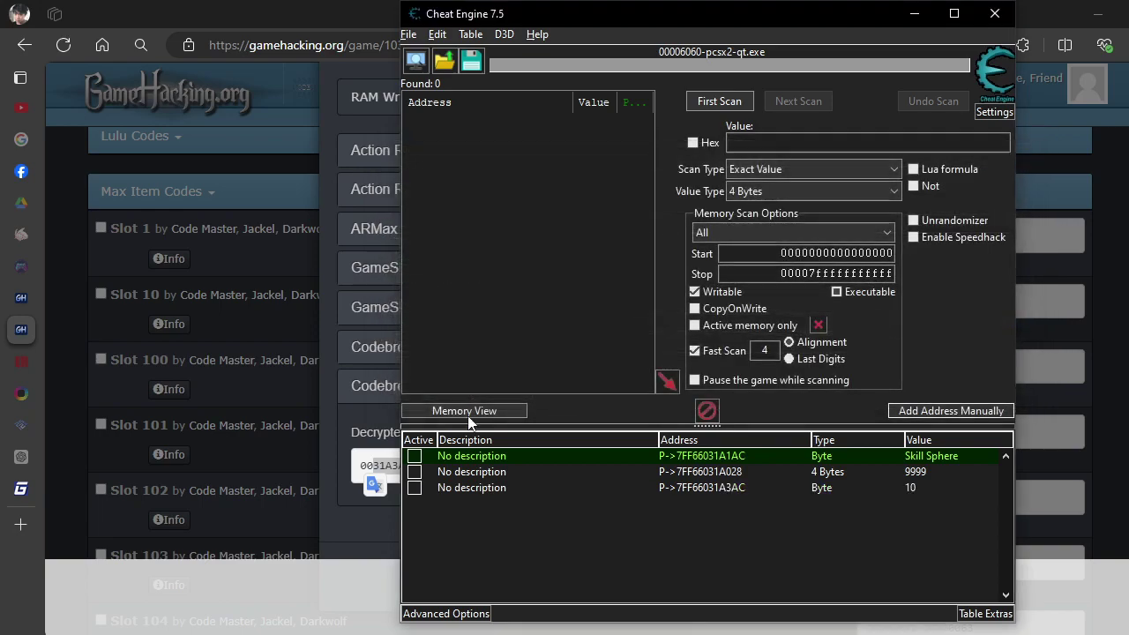
click(920, 489)
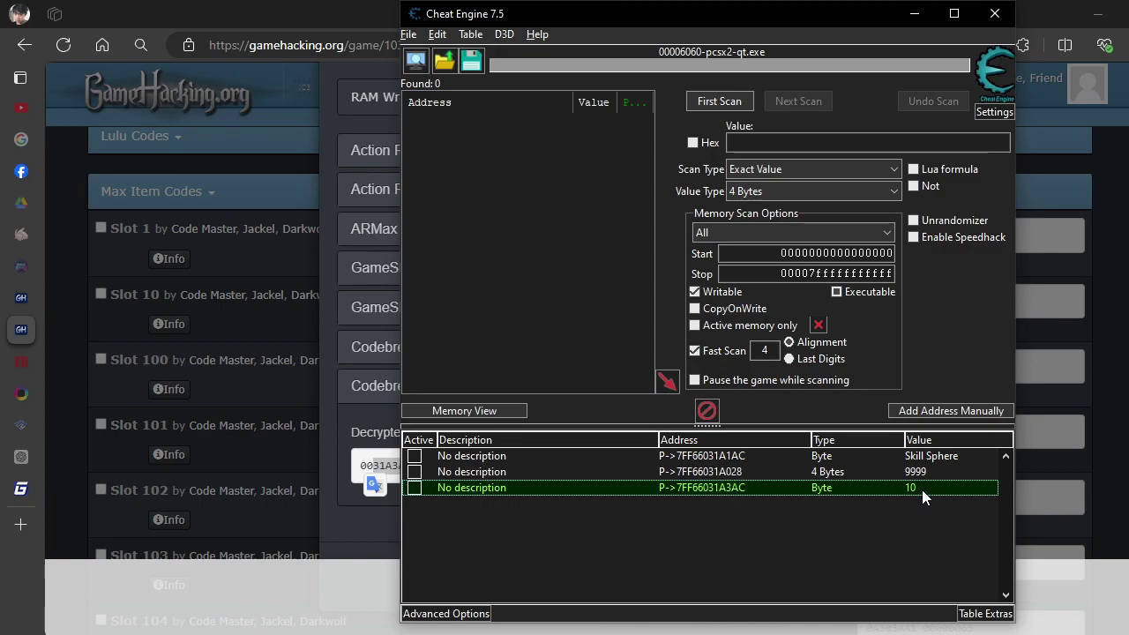
Move Cheat Engine aside over the game and set the 31A3AC entry's value to 55.
key(alt+Tab)
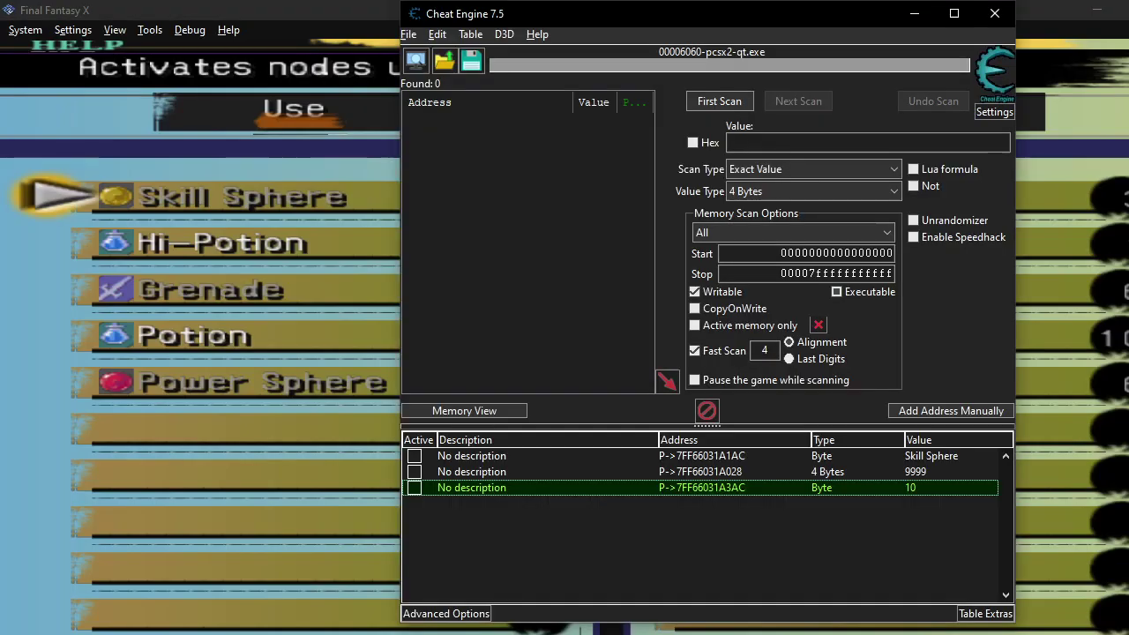
drag(777, 16, 976, 24)
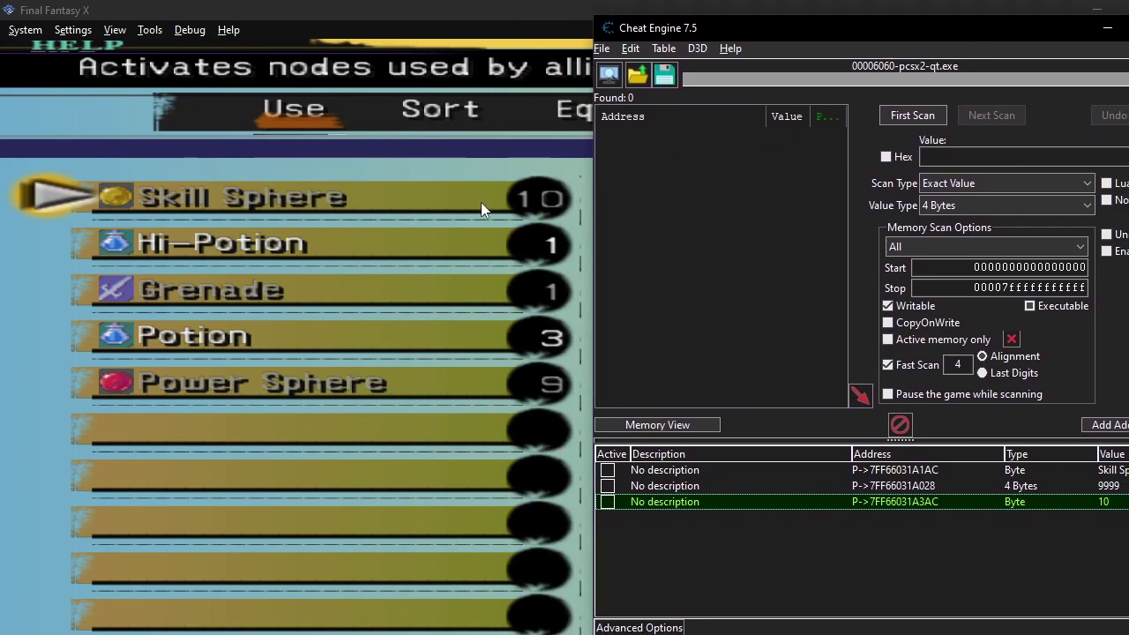
double_click(1116, 503)
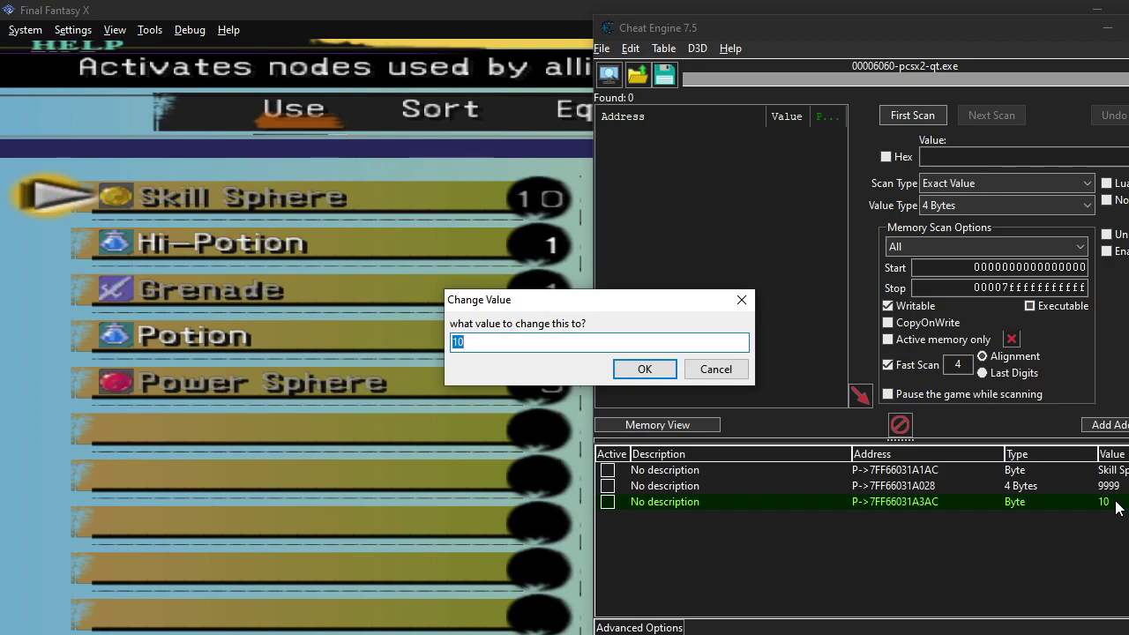
text(55)
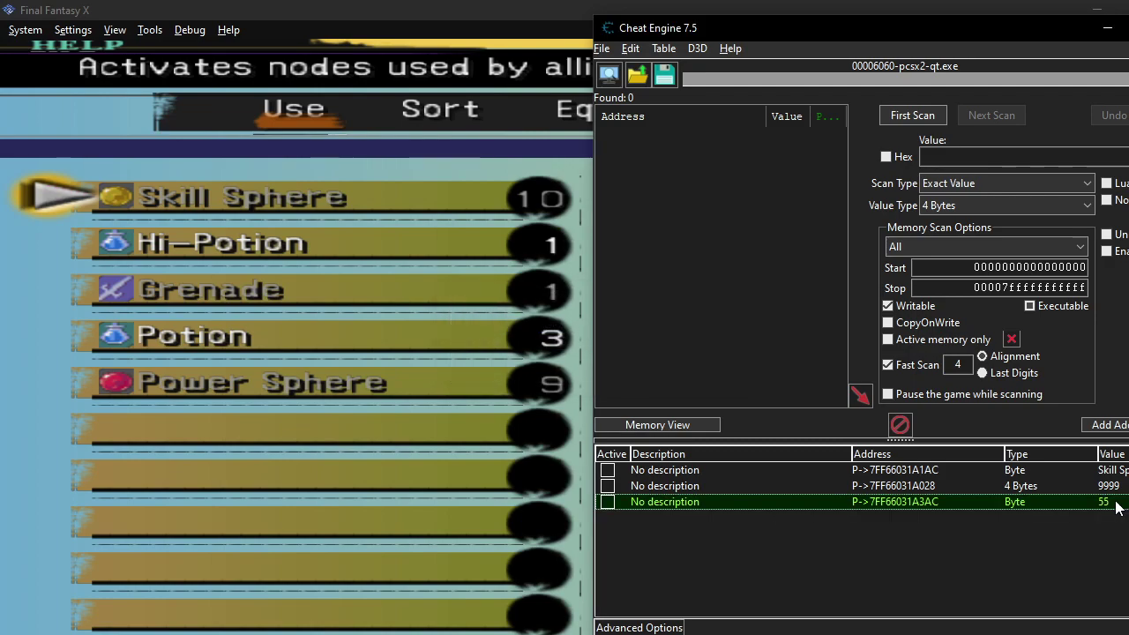
click(458, 288)
Refresh the in-game item menu to confirm 55 Skill Spheres, then return to GameHacking.org.
key(Down)
key(Up)
key(KP_6)
key(KP_2)
key(KP_6)
key(KP_2)
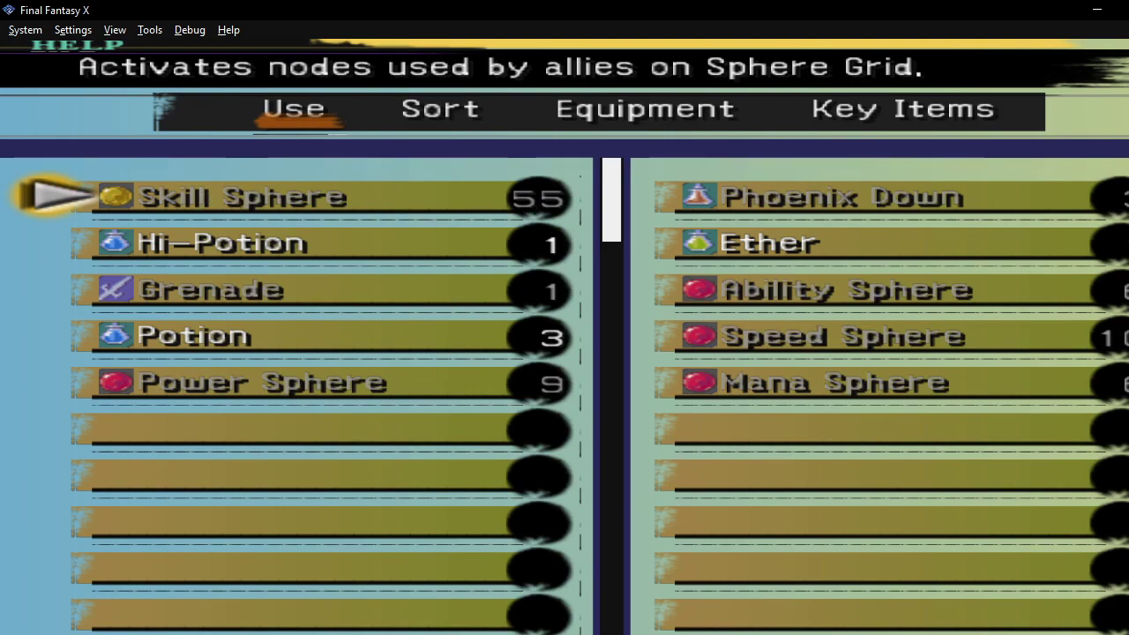
key(alt+Tab)
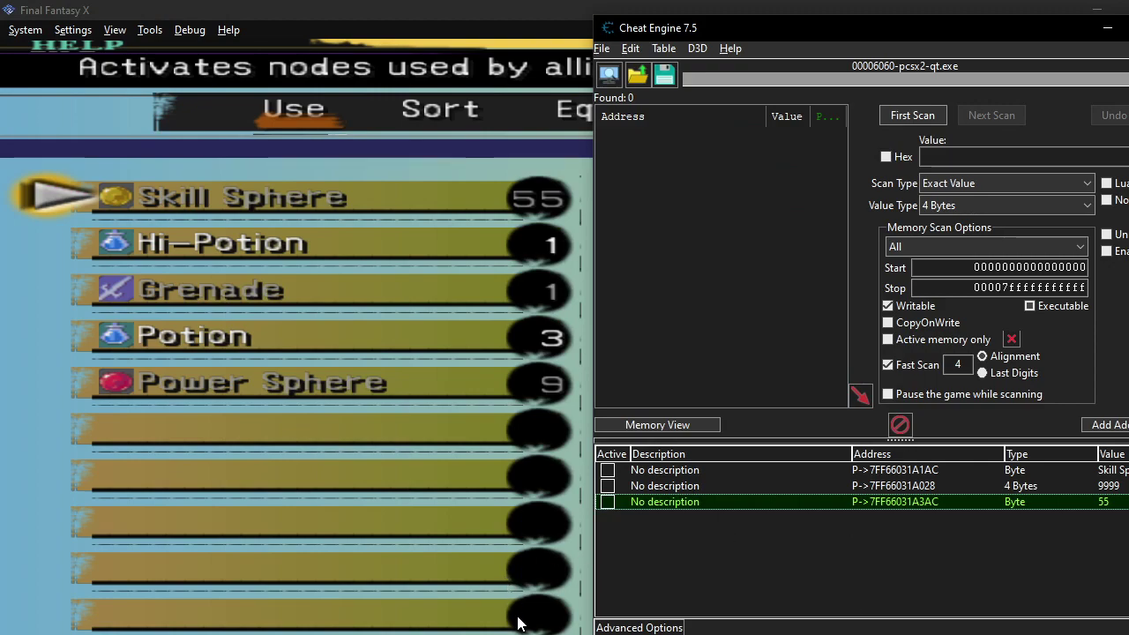
key(alt+Tab)
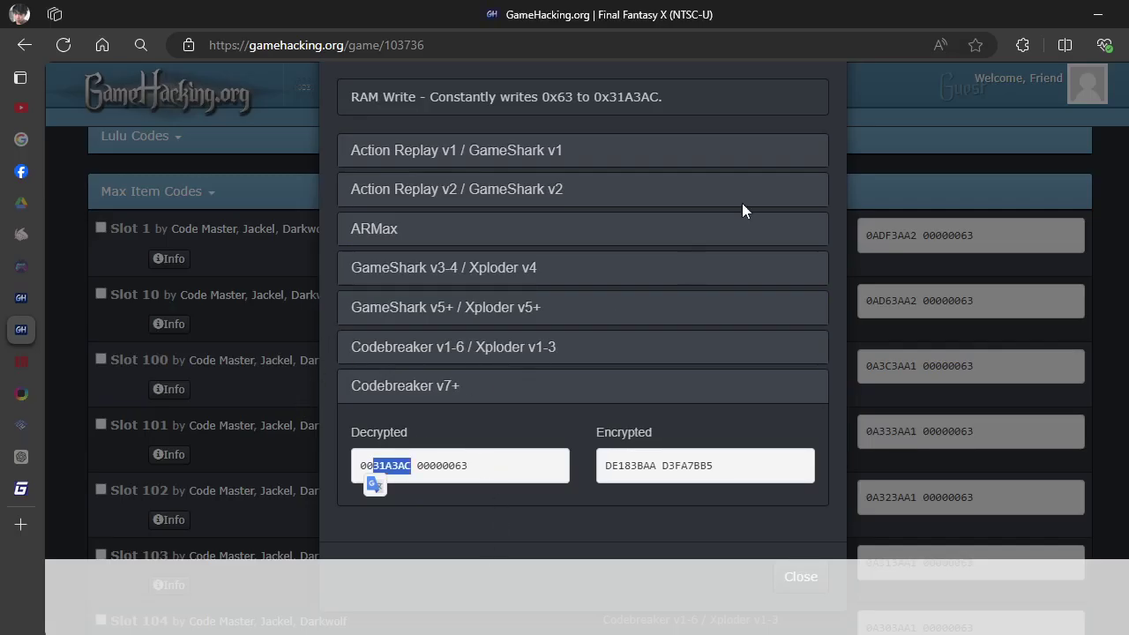
Close the Slot 1 details and view the Slot 10 code's Codebreaker v7+ version.
scroll(777, 134, up, 1)
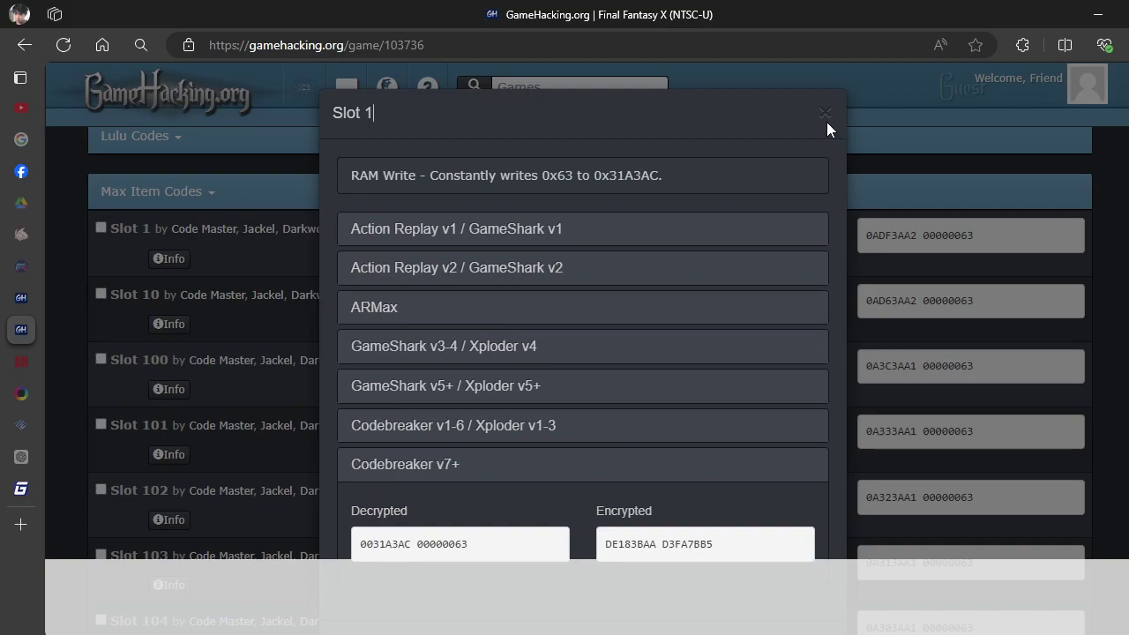
click(826, 118)
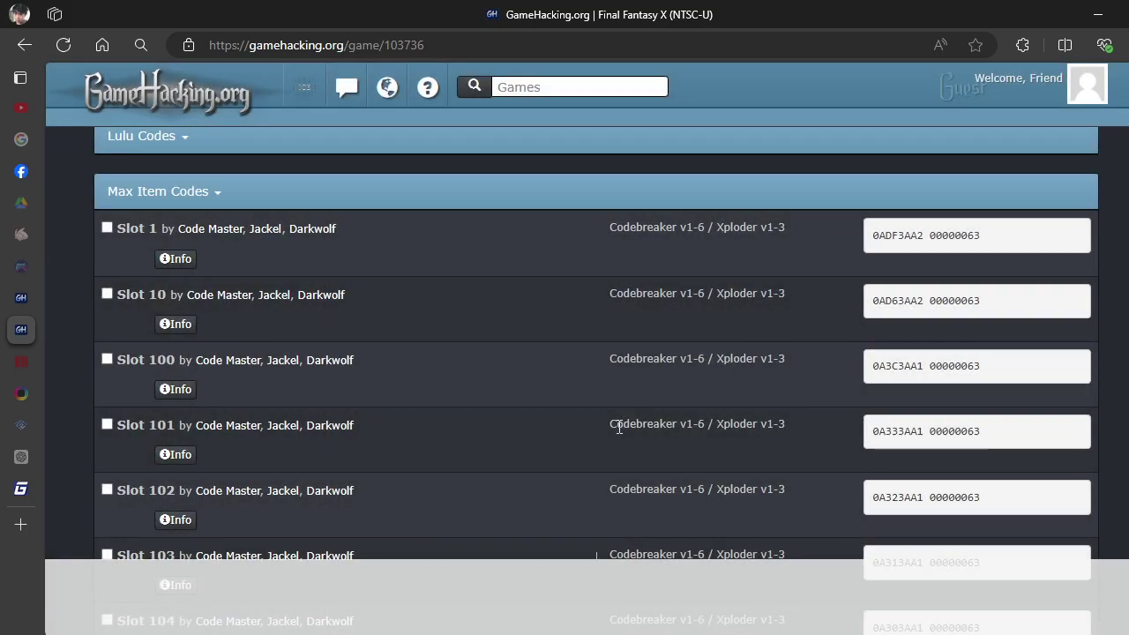
click(175, 325)
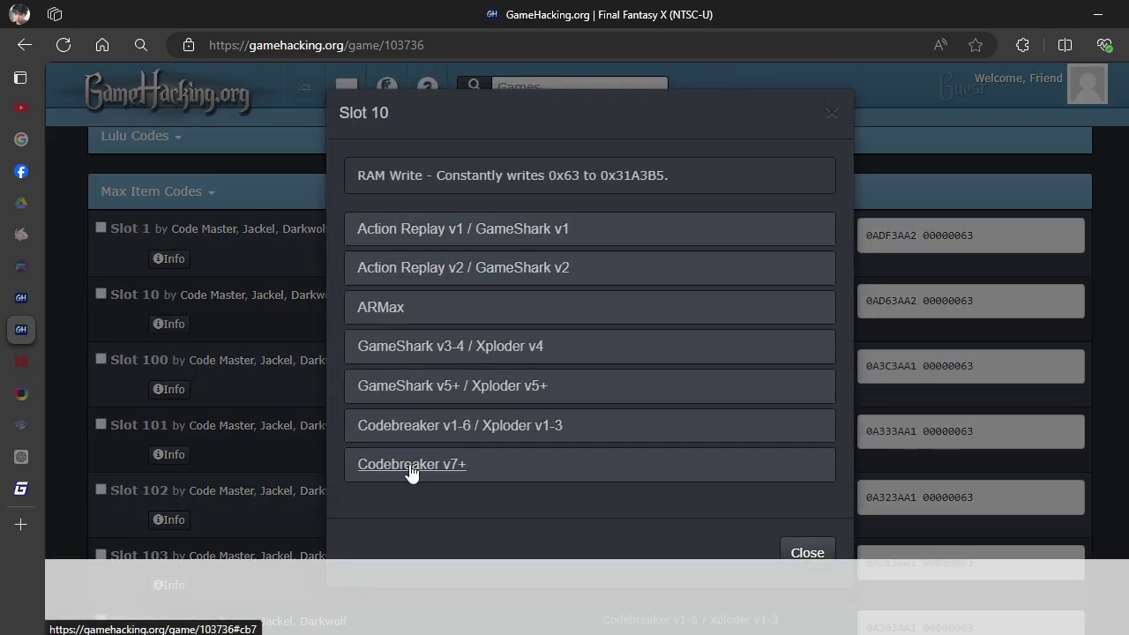
click(410, 467)
click(825, 112)
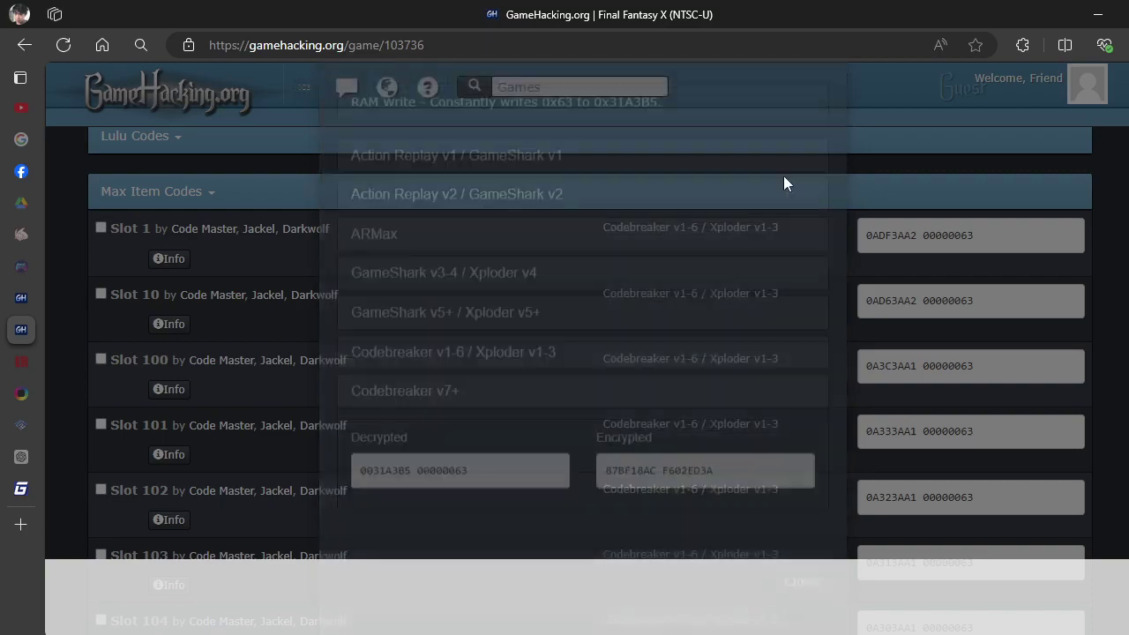
Filter the Final Fantasy X code list to the Codebreaker v7+ device format.
scroll(710, 299, up, 20)
scroll(694, 333, up, 20)
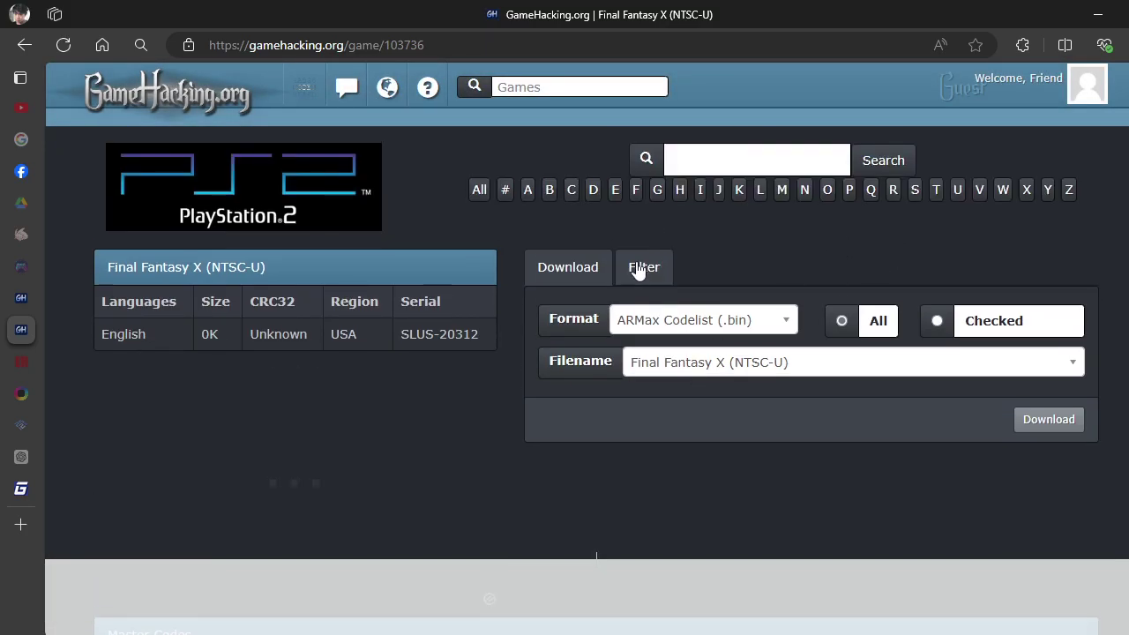
click(639, 270)
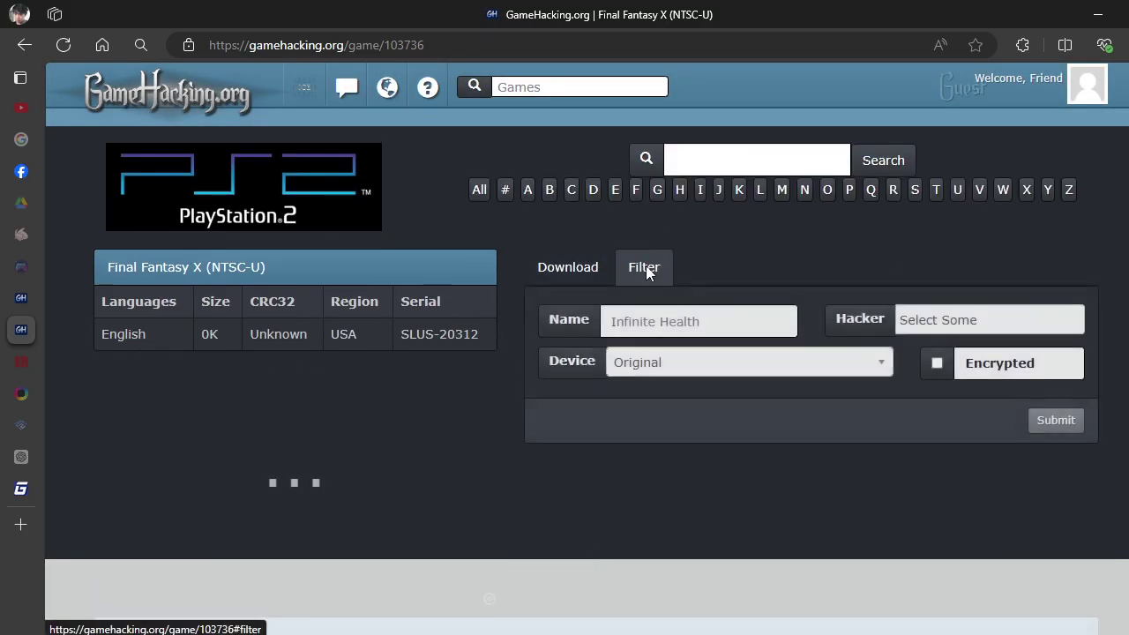
click(694, 363)
scroll(529, 459, down, 3)
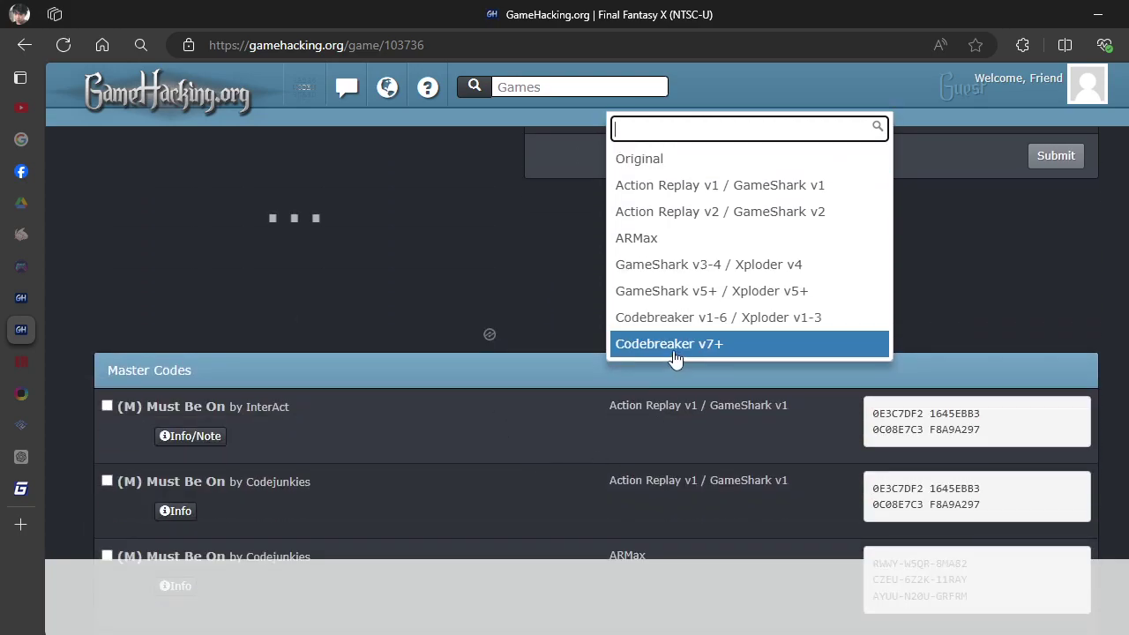
click(668, 344)
scroll(591, 304, up, 3)
click(1055, 420)
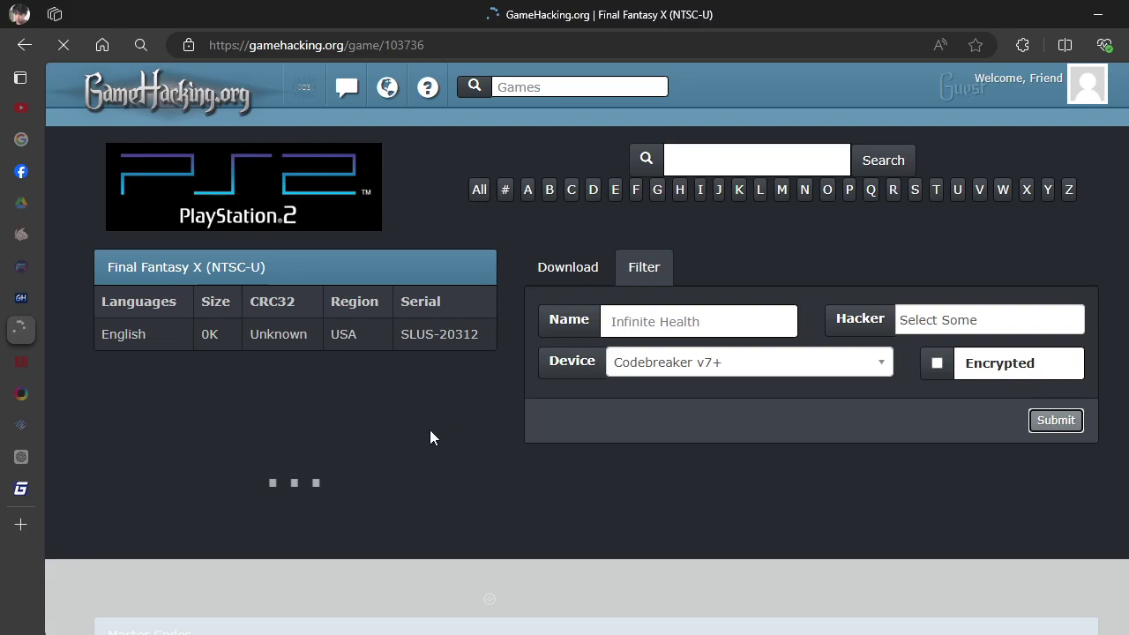
Scroll through the filtered codes and mark the Must Be On code's address.
scroll(471, 446, down, 2)
scroll(470, 446, down, 3)
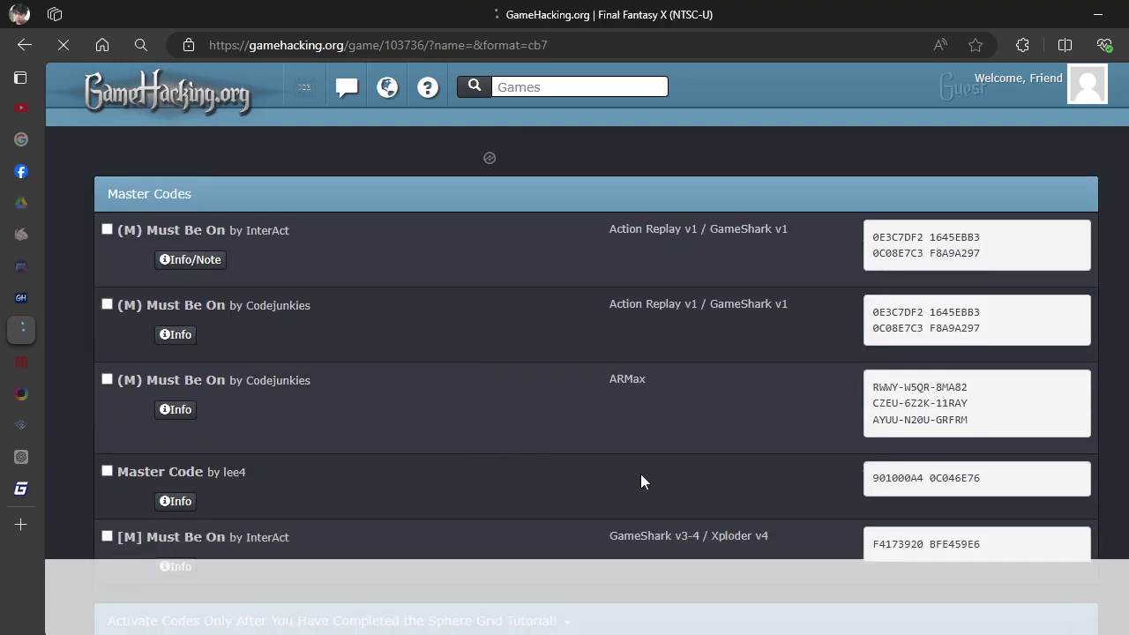
scroll(731, 379, down, 5)
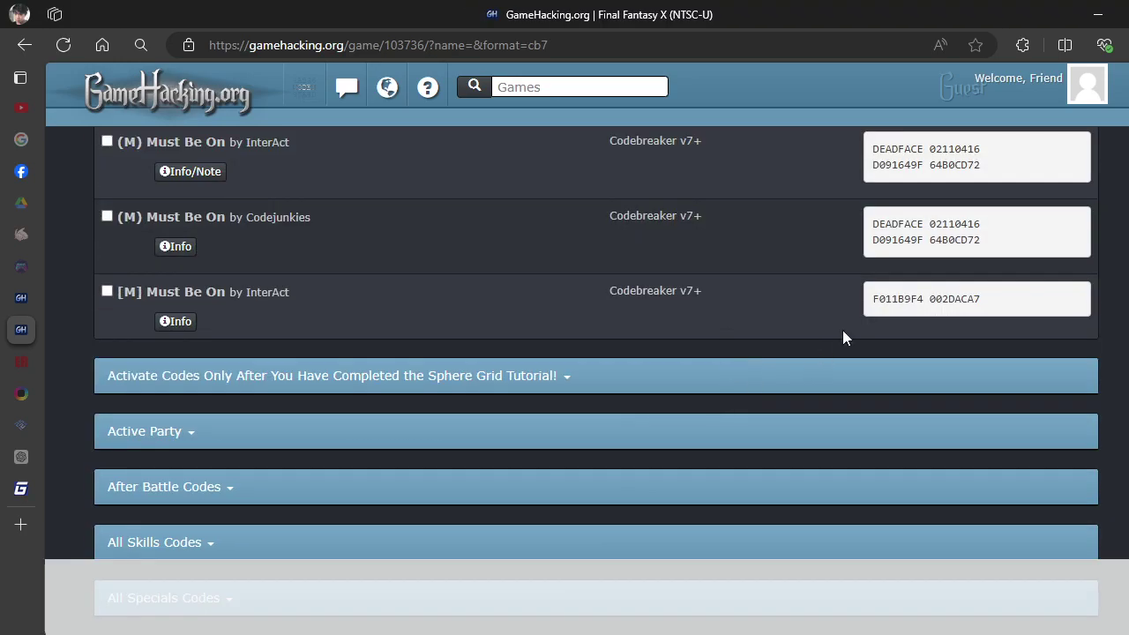
scroll(858, 311, down, 2)
drag(930, 218, 886, 221)
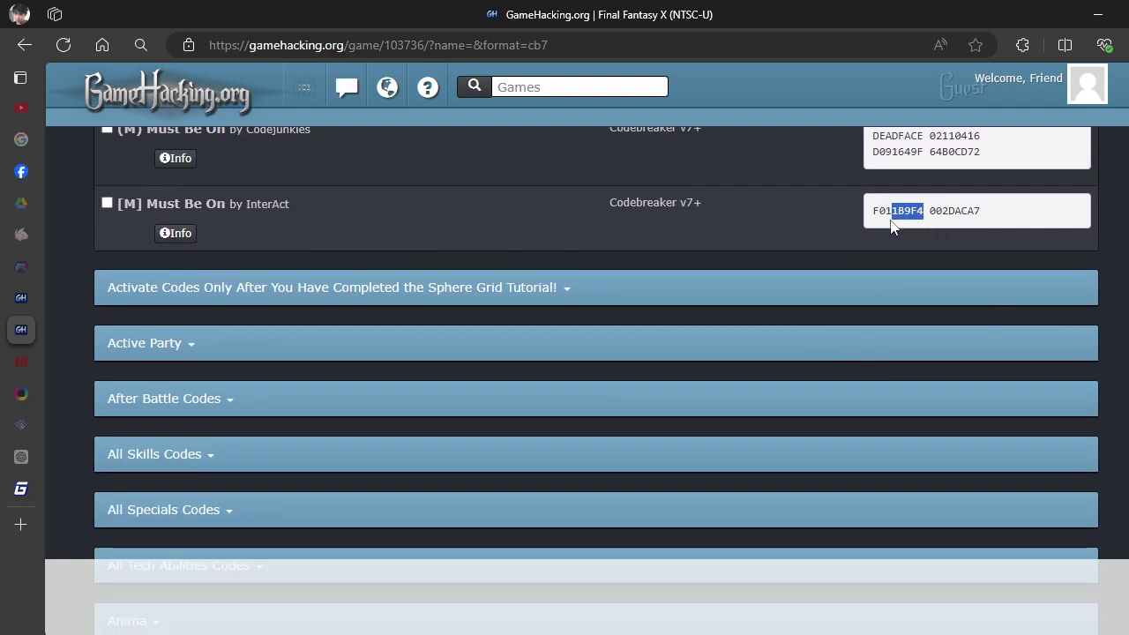
scroll(633, 380, down, 15)
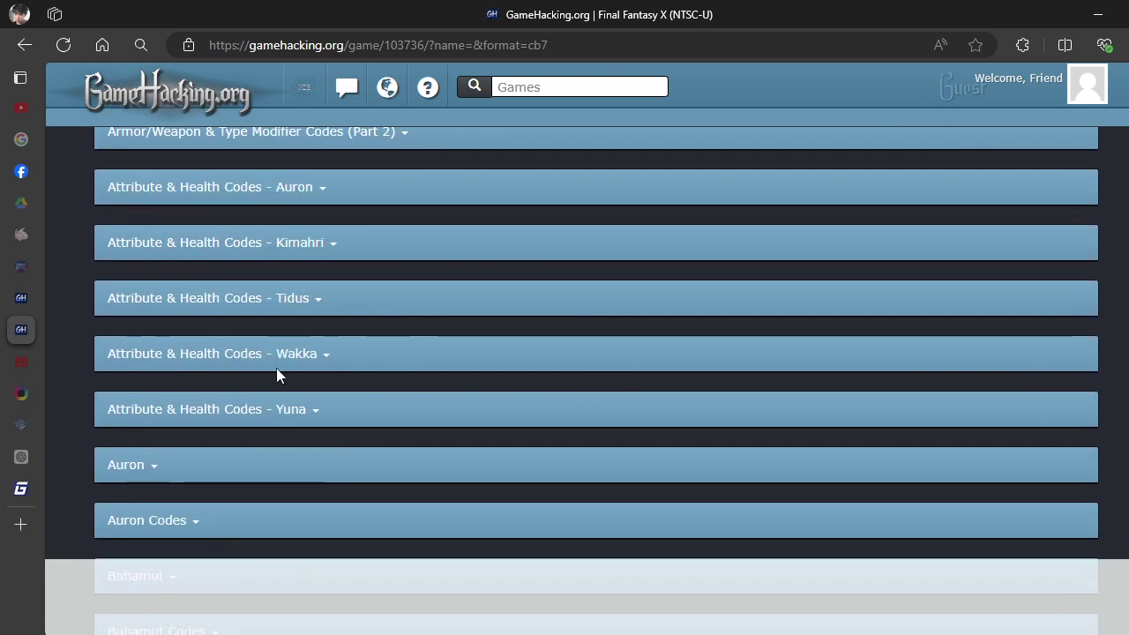
Collapse the Tidus and Quantity Digits sections and expand Item Modifier Codes.
click(163, 304)
click(137, 302)
scroll(351, 418, down, 10)
scroll(353, 397, down, 15)
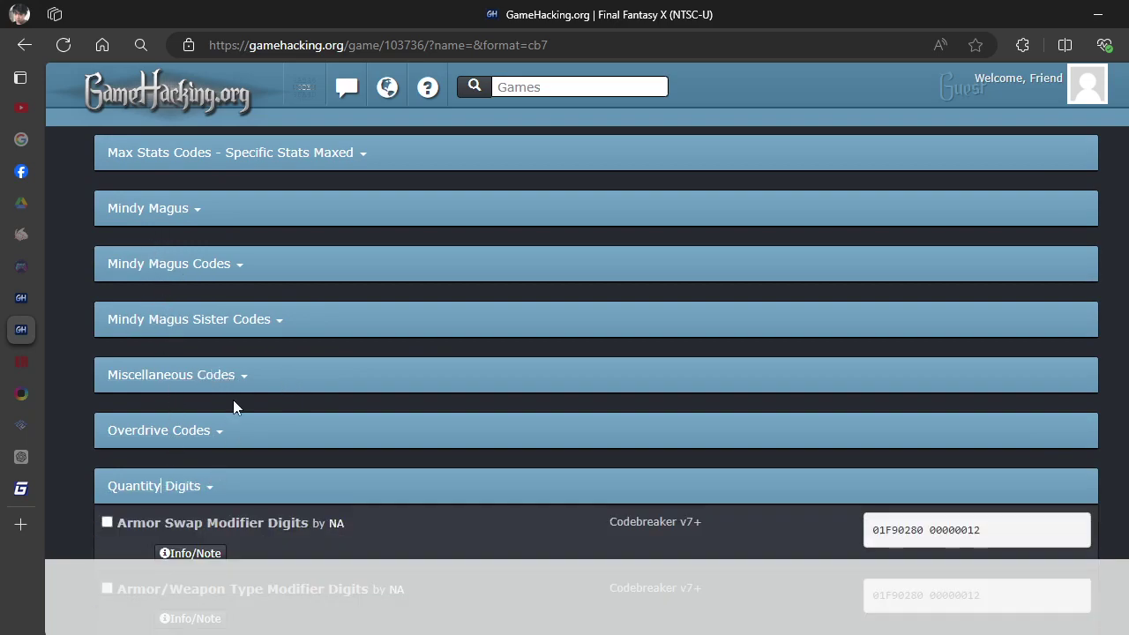
scroll(233, 400, down, 3)
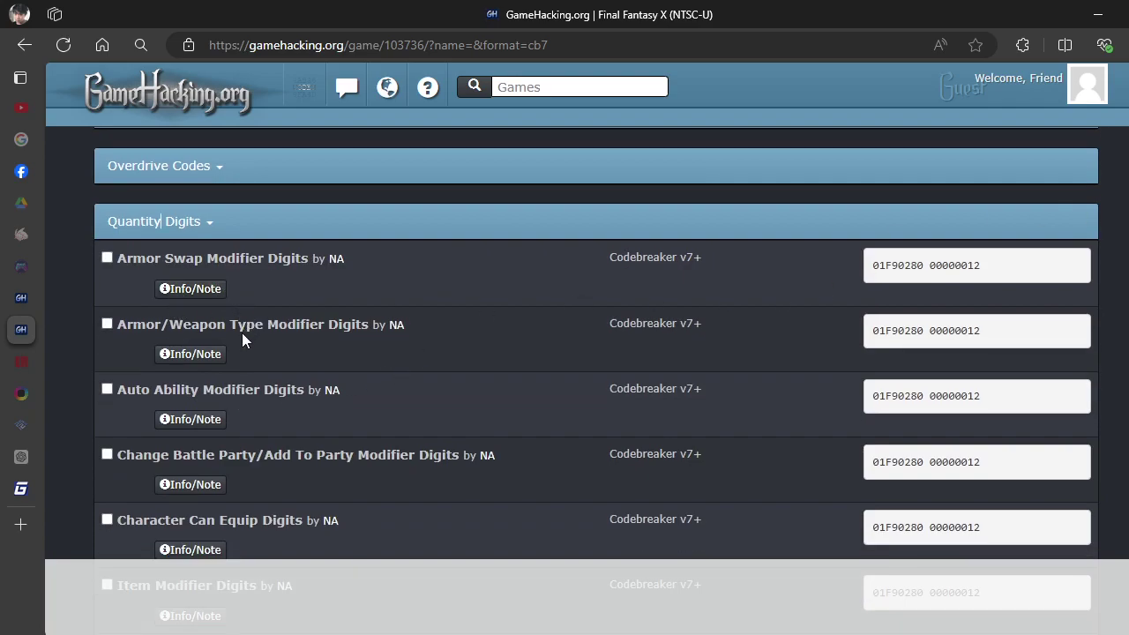
click(154, 225)
scroll(172, 262, up, 5)
scroll(170, 265, up, 4)
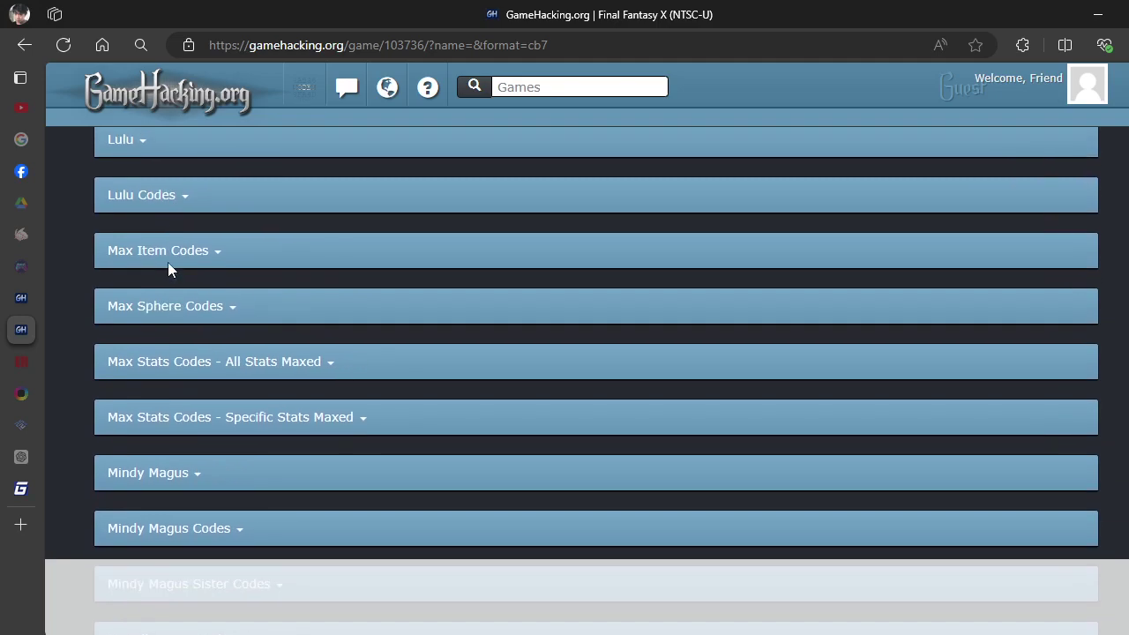
scroll(158, 250, up, 5)
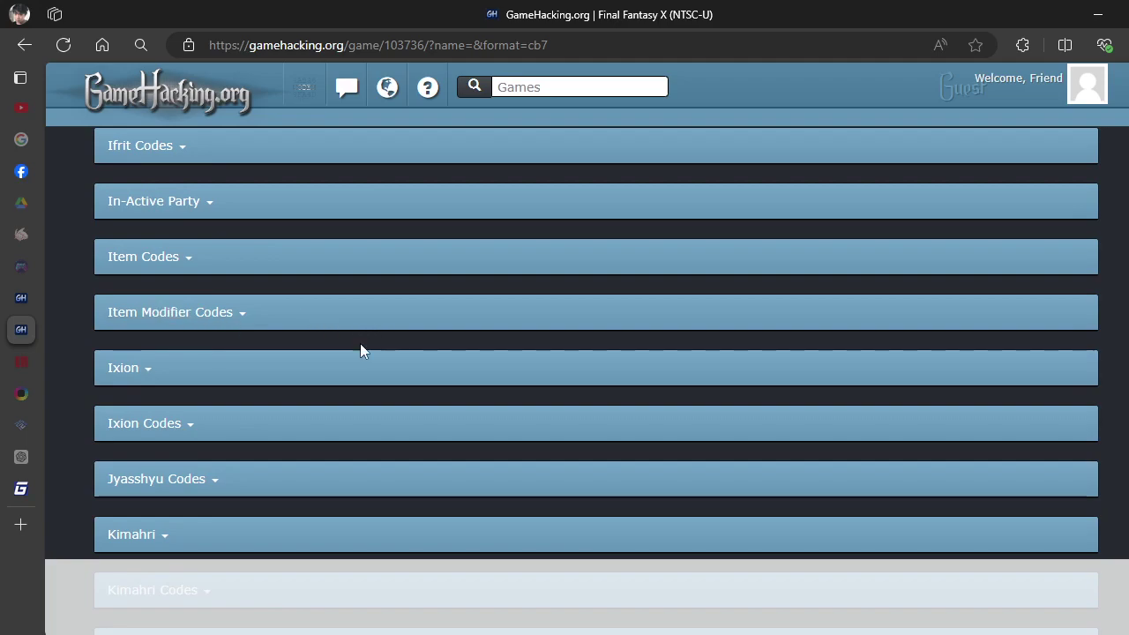
click(214, 322)
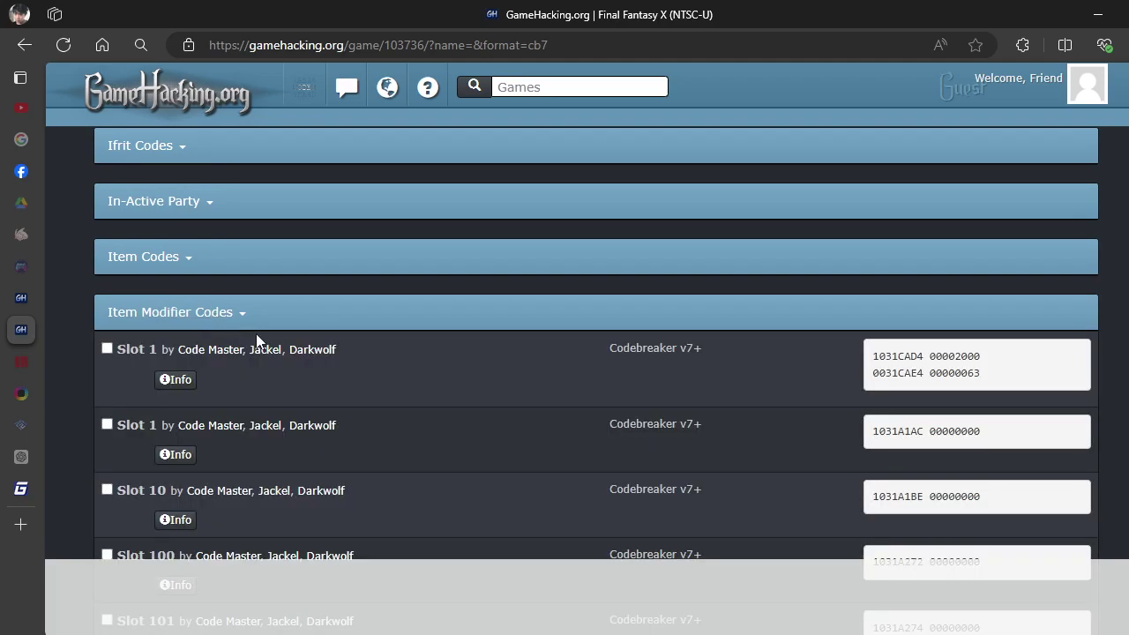
Scroll down to the Slot 2 item modifier code, 1031A1AE 00000000.
scroll(573, 414, down, 7)
scroll(414, 391, down, 5)
scroll(319, 411, down, 3)
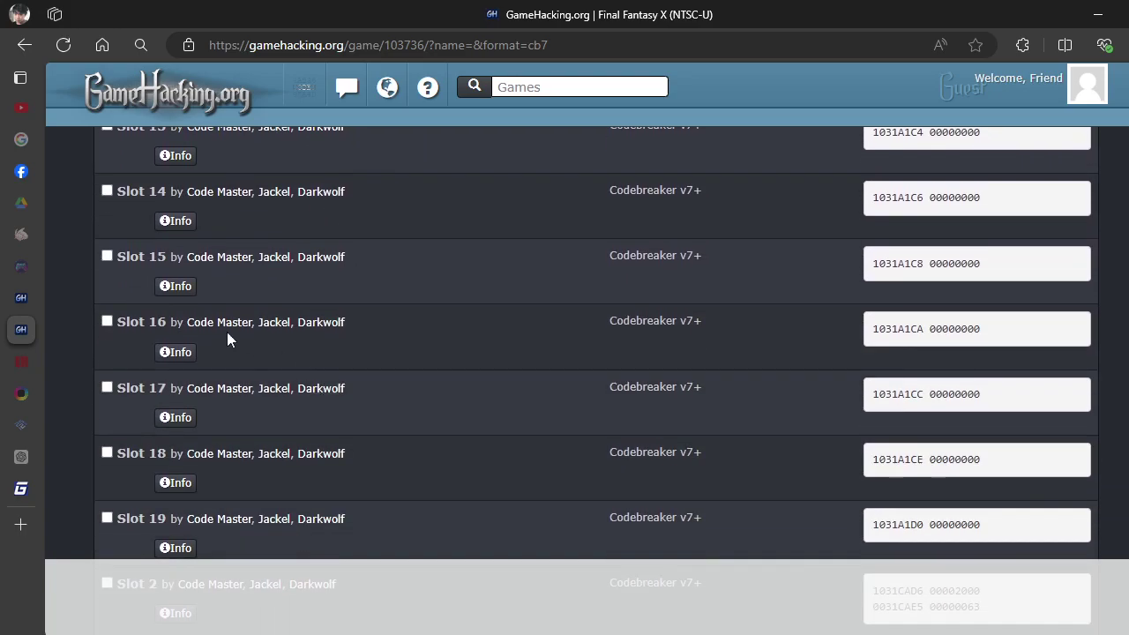
scroll(172, 328, down, 4)
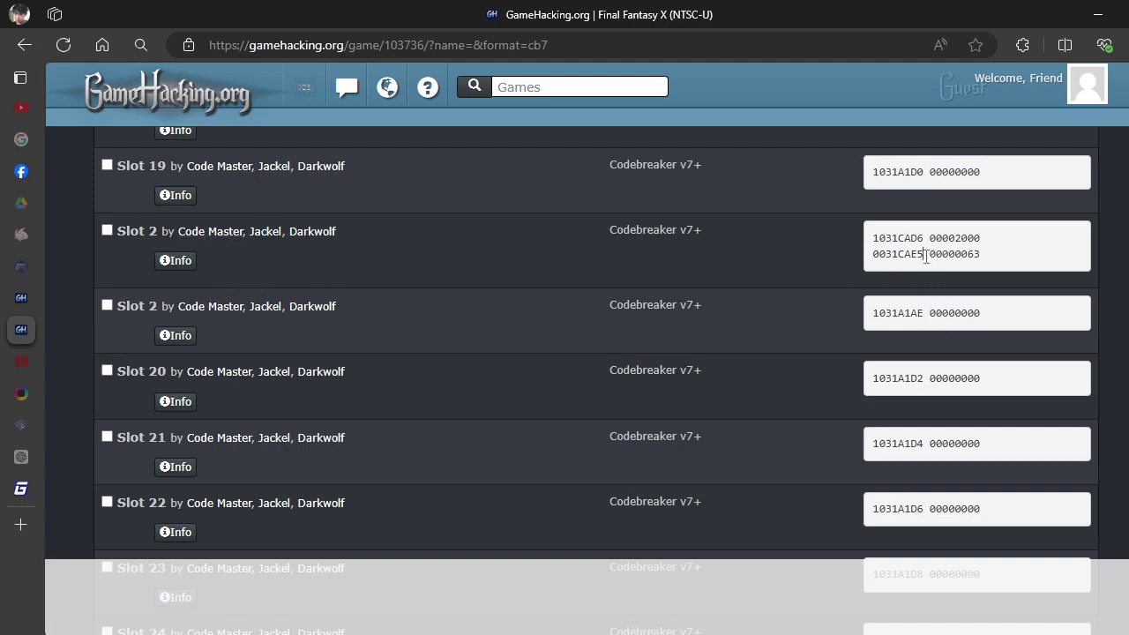
drag(926, 256, 876, 237)
click(819, 261)
Copy the Slot 2 code's 31A1AE address digits and bring Cheat Engine forward.
drag(926, 313, 885, 328)
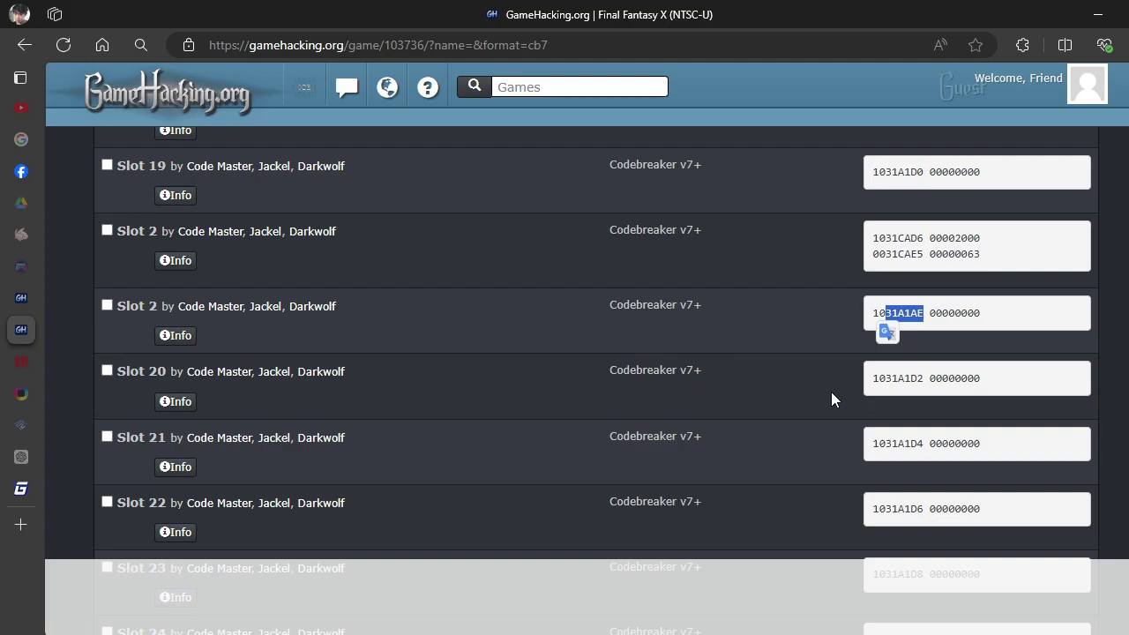
drag(606, 310, 715, 327)
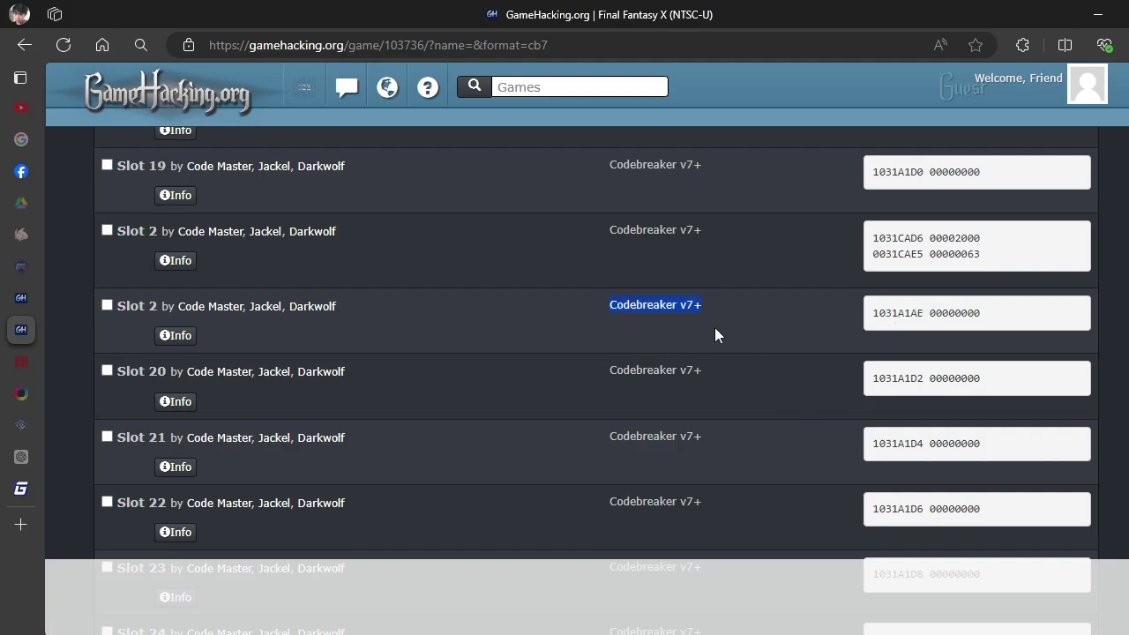
scroll(697, 397, down, 2)
scroll(684, 394, down, 8)
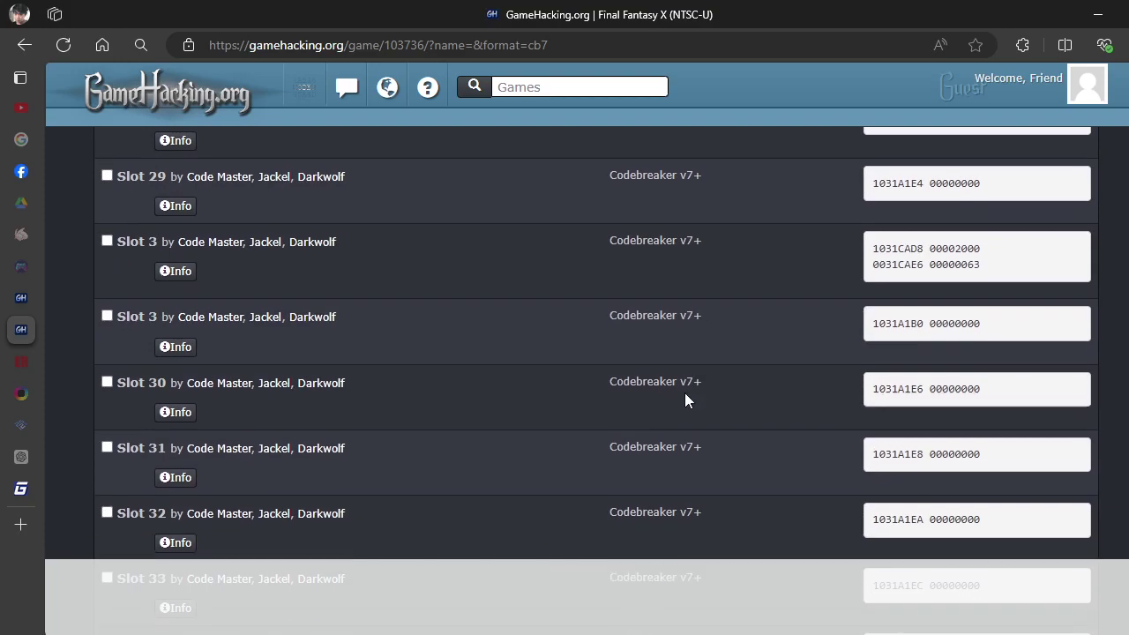
scroll(723, 381, up, 10)
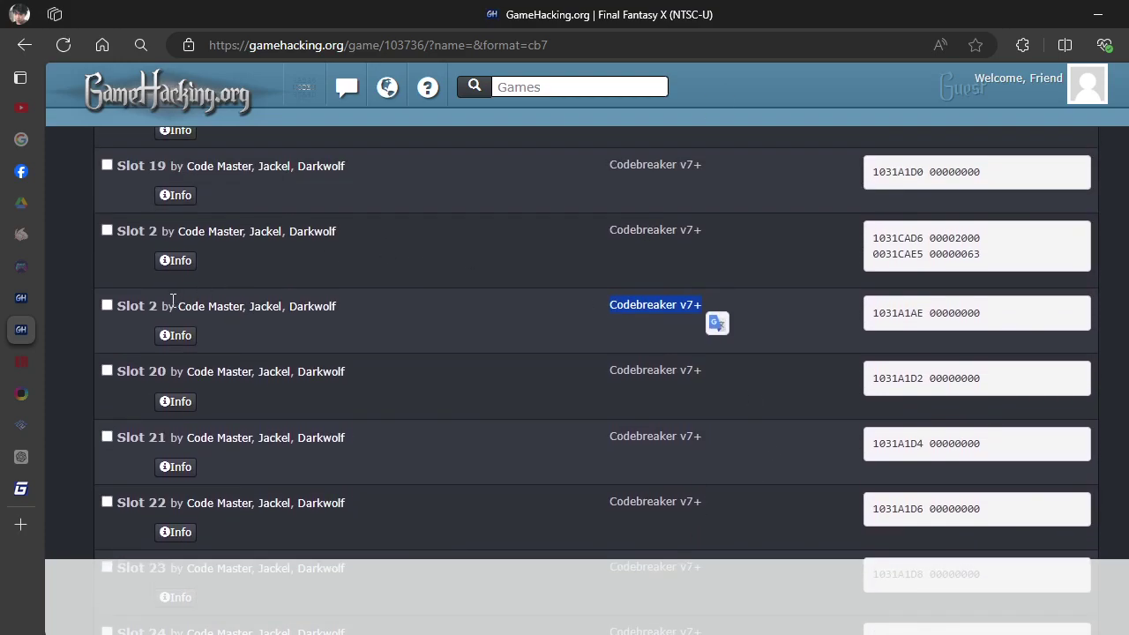
drag(924, 320, 889, 331)
key(ctrl+c)
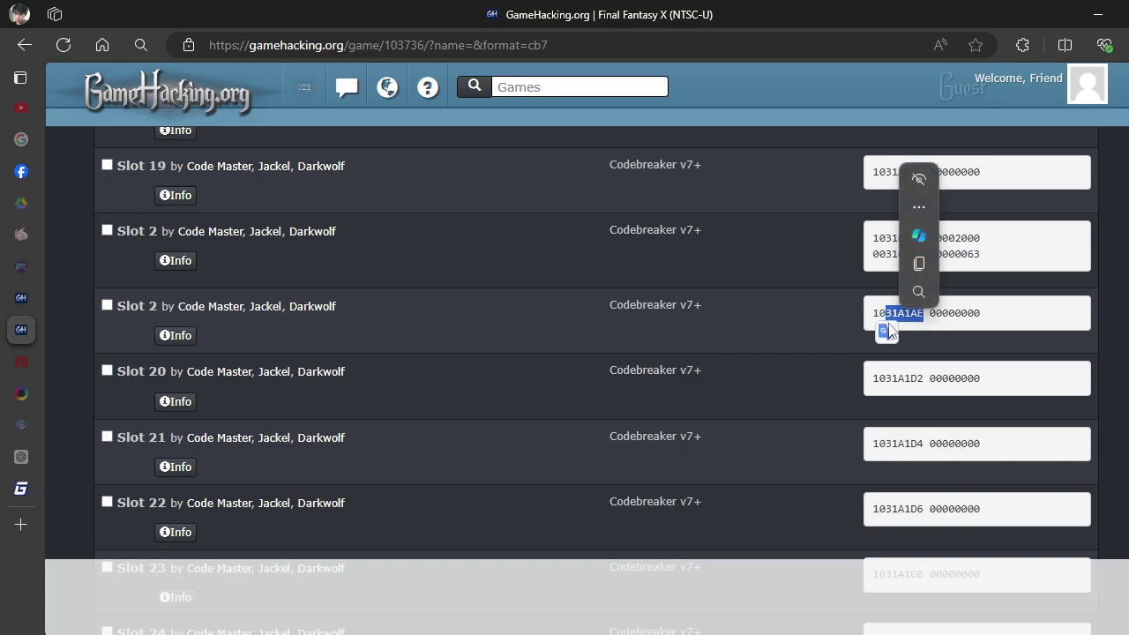
click(918, 271)
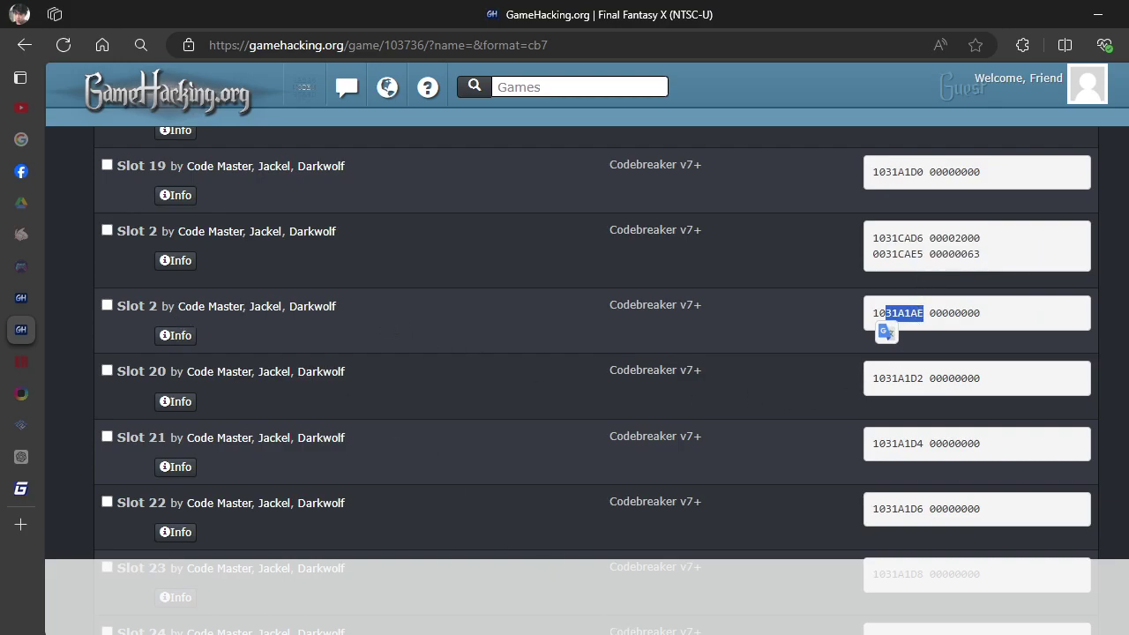
key(alt+Tab)
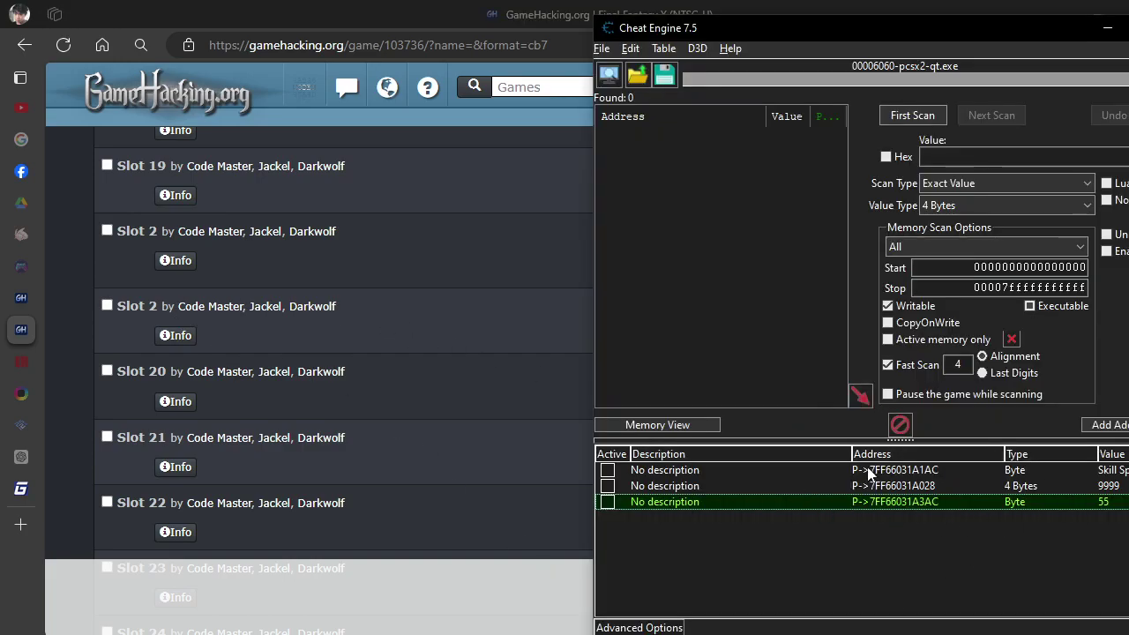
Add a pointer record at eemem + 31A1AE and select the new 7FF66031A1AE row.
click(1110, 425)
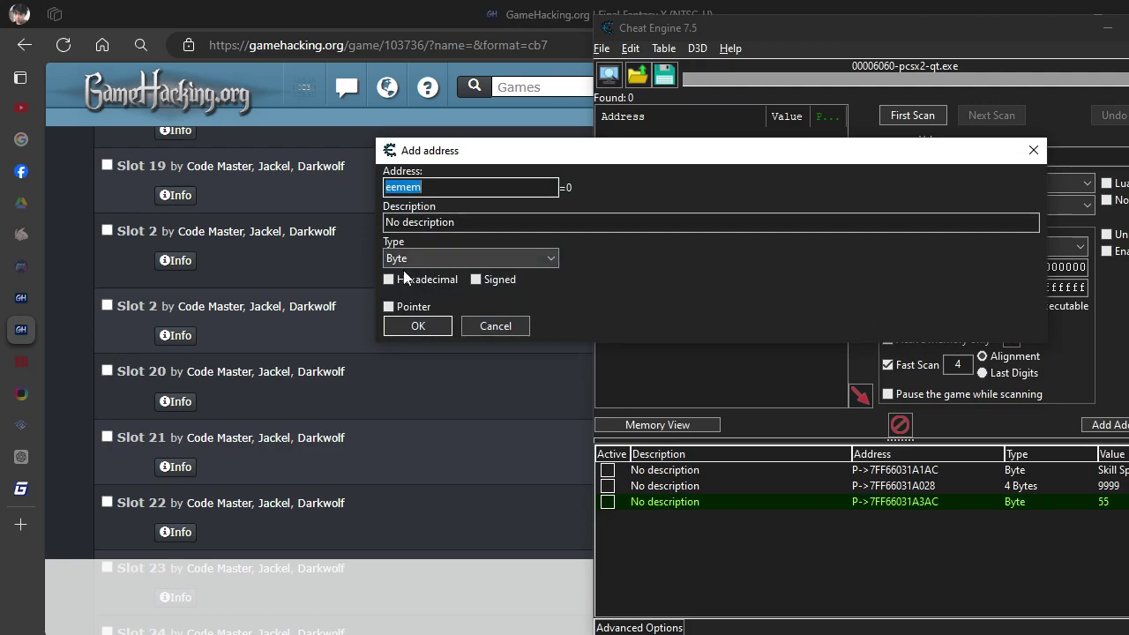
click(390, 307)
double_click(679, 324)
key(ctrl+v)
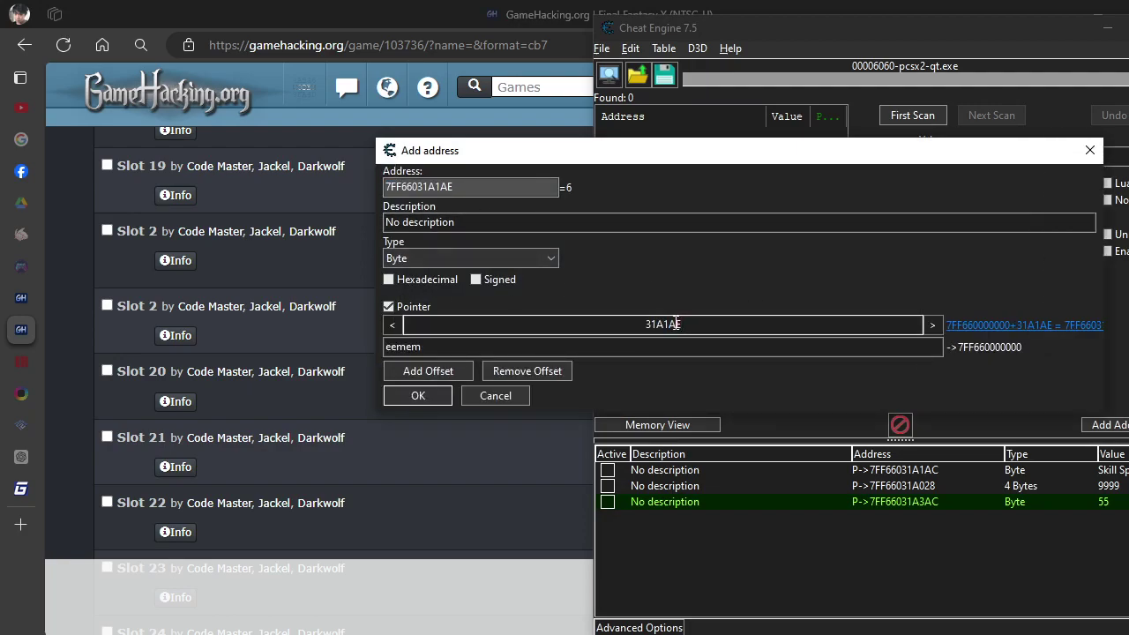
click(428, 348)
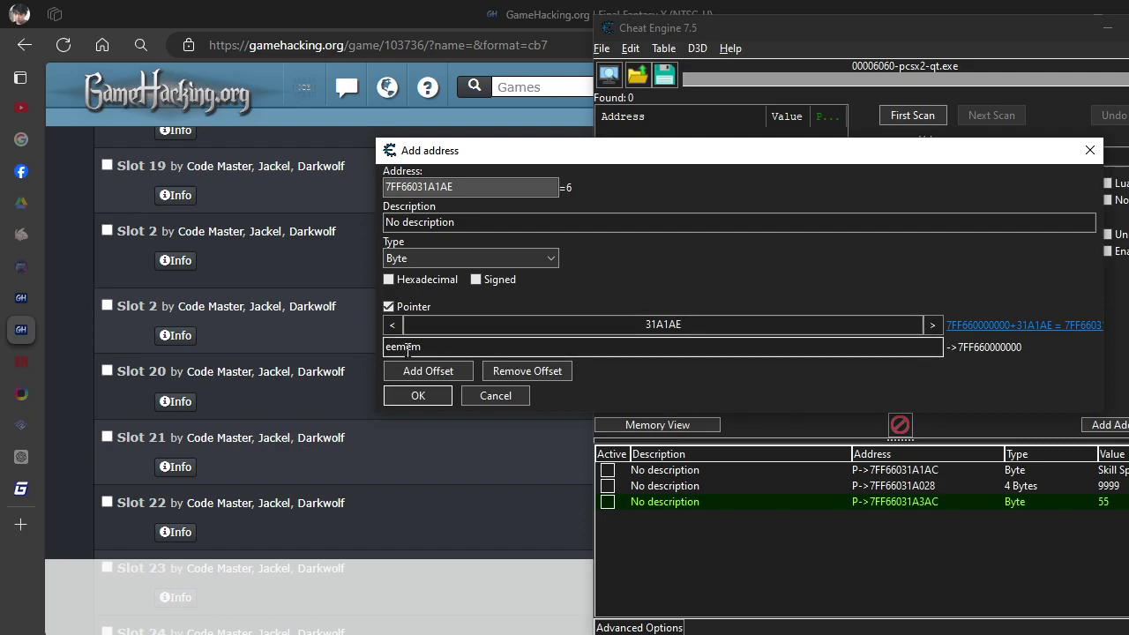
click(420, 396)
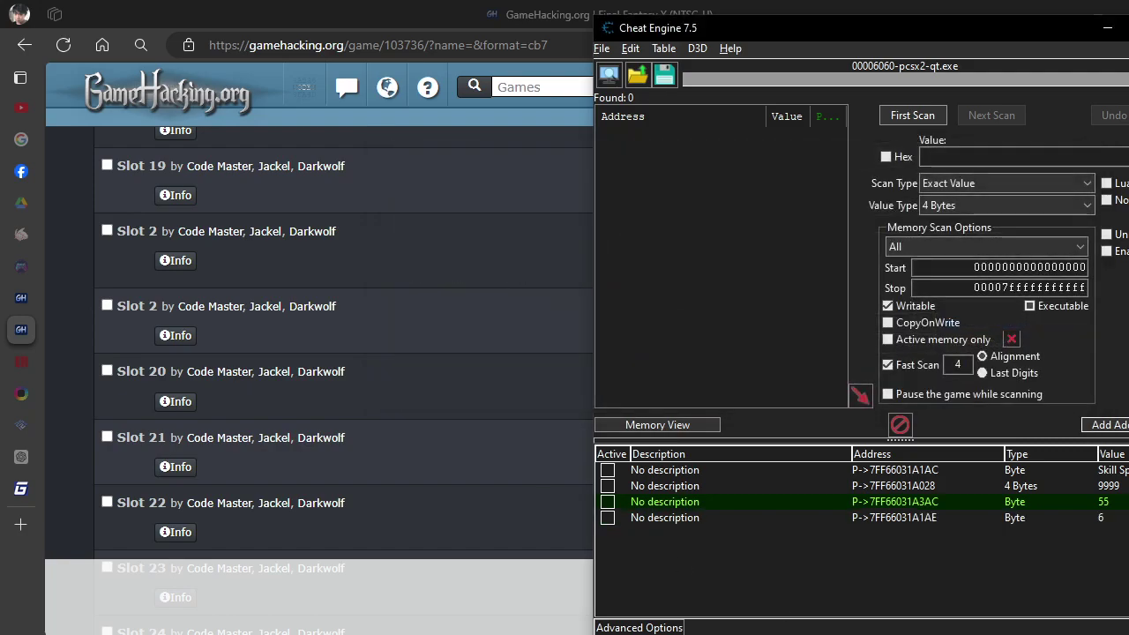
click(665, 518)
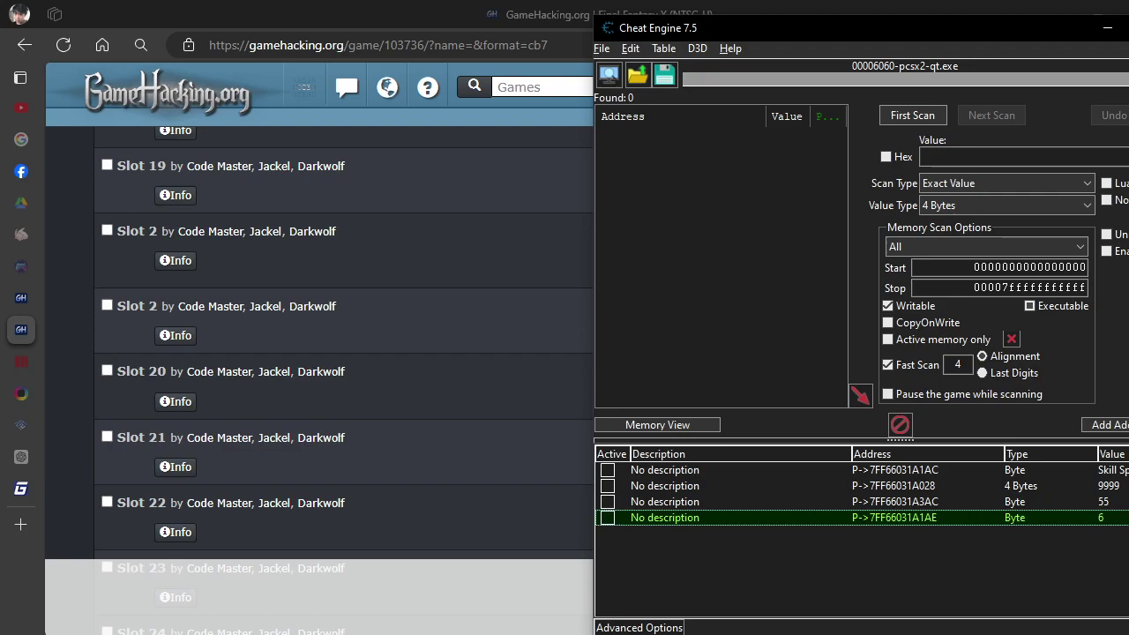
Copy the first record's item-name dropdown list into the new record, displaying values as item names.
click(900, 470)
right_click(900, 470)
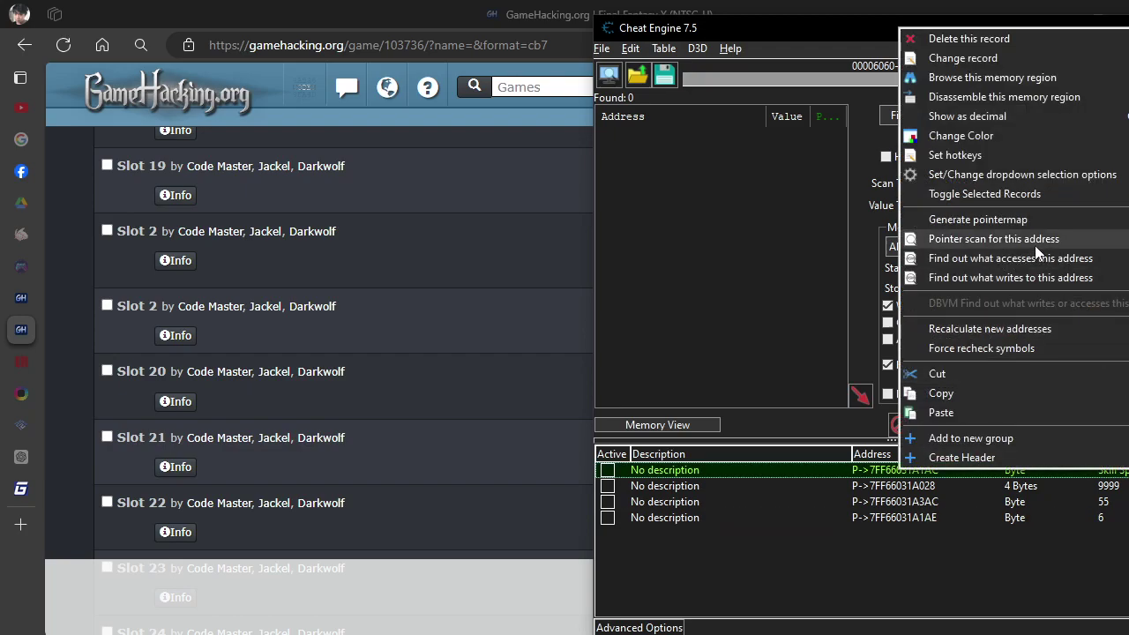
click(1021, 175)
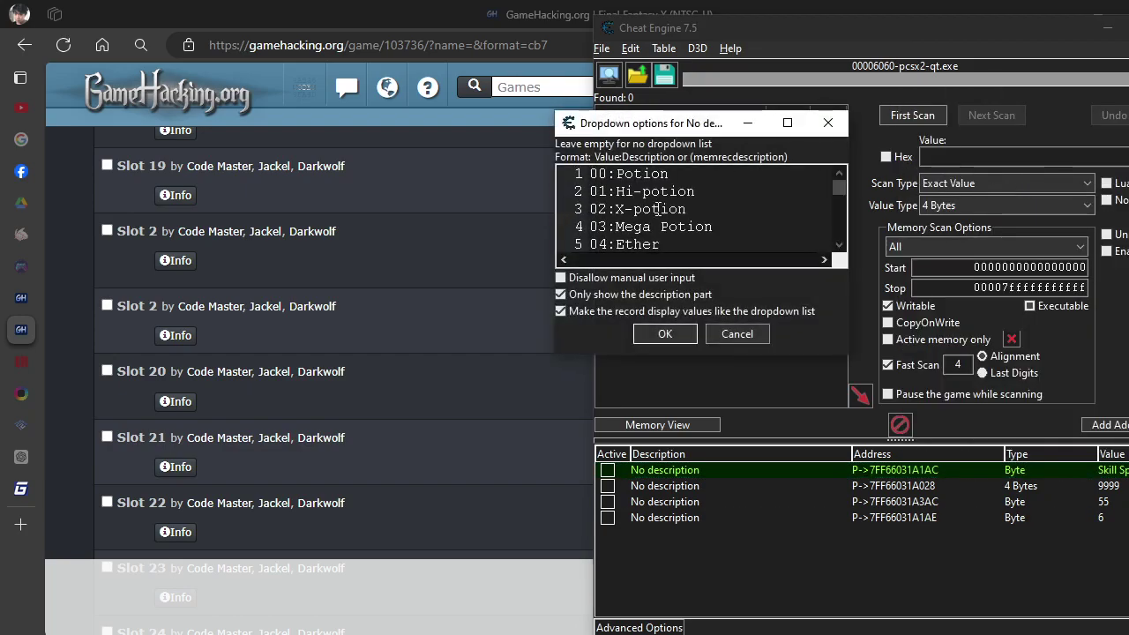
key(ctrl+a)
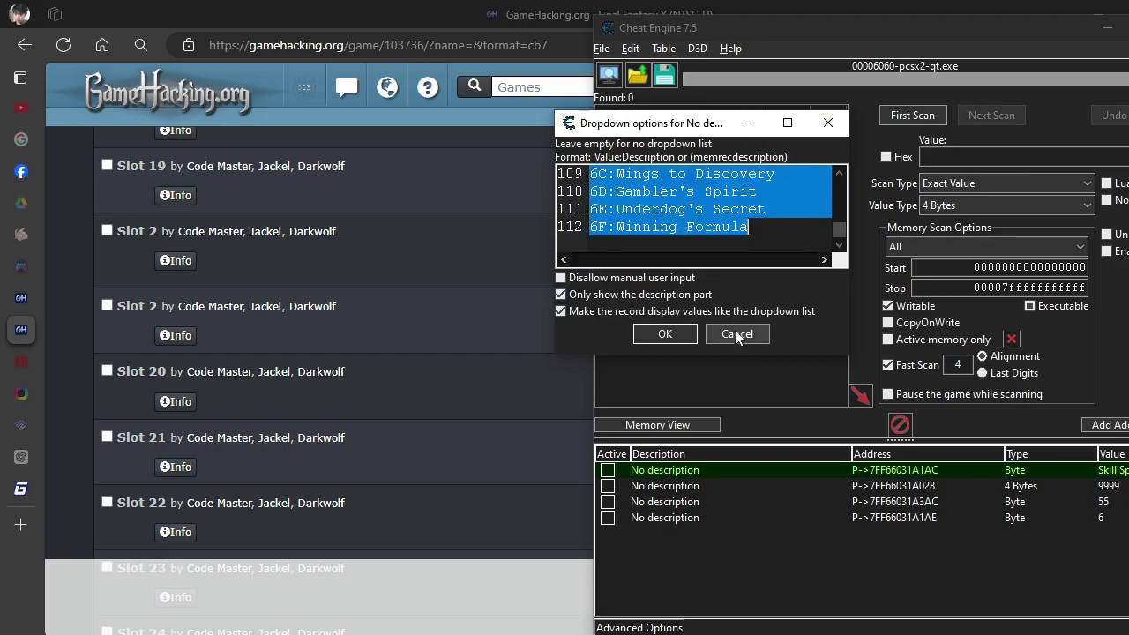
click(736, 336)
click(900, 518)
right_click(899, 518)
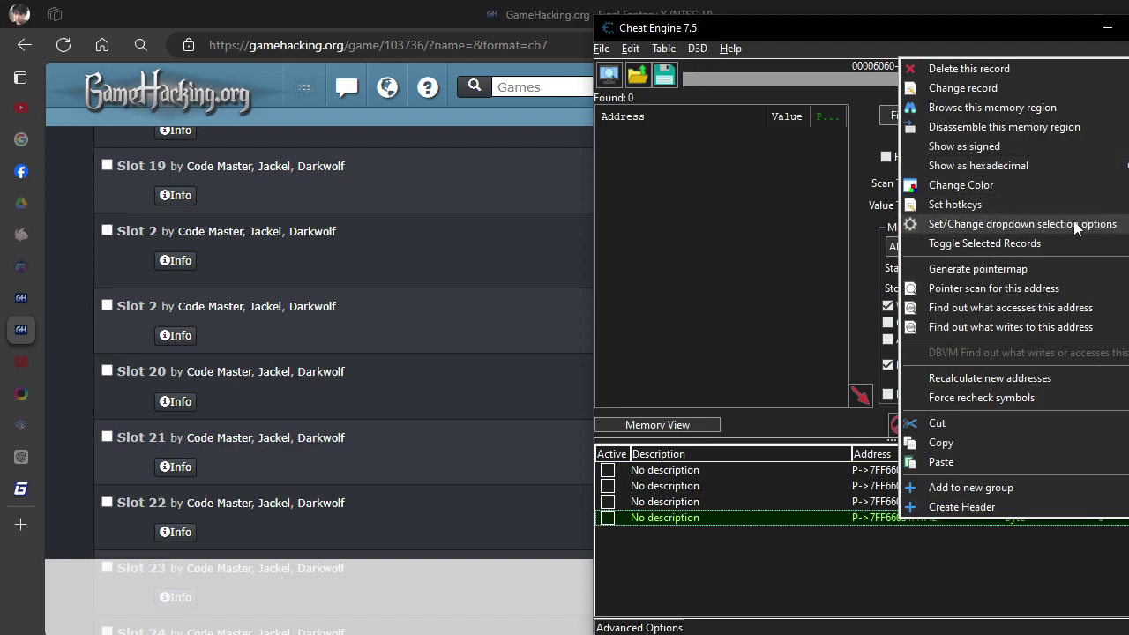
click(1074, 227)
key(ctrl+v)
click(564, 294)
click(569, 312)
click(657, 335)
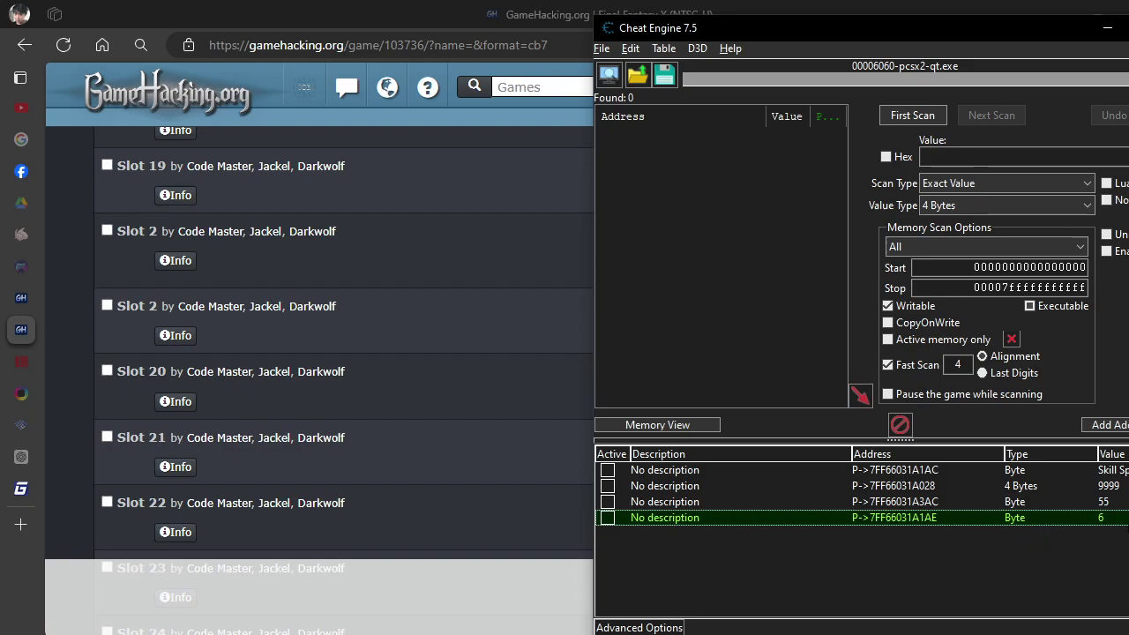
Set the new slot to Hi-potion, then change its type to 4 Bytes.
key(Return)
click(699, 342)
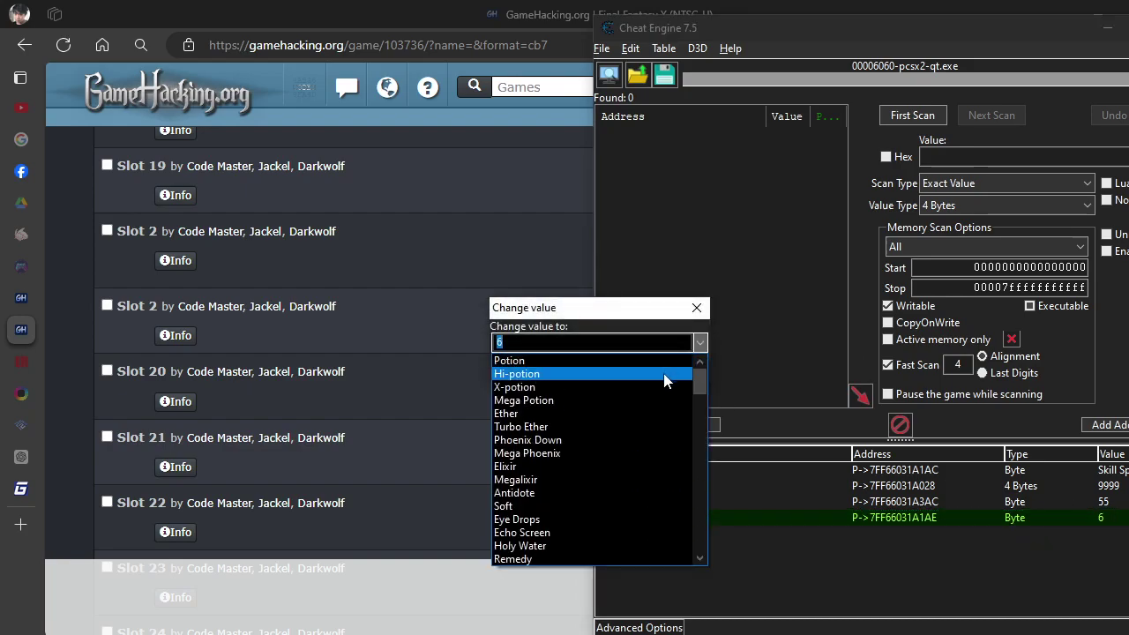
click(668, 378)
click(566, 367)
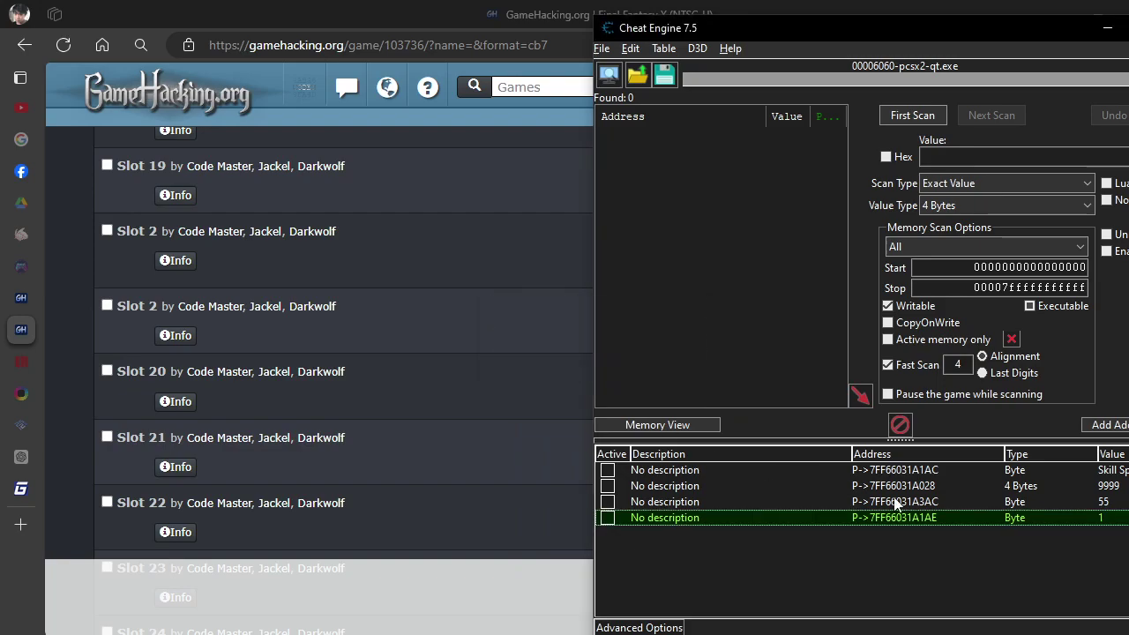
double_click(1026, 519)
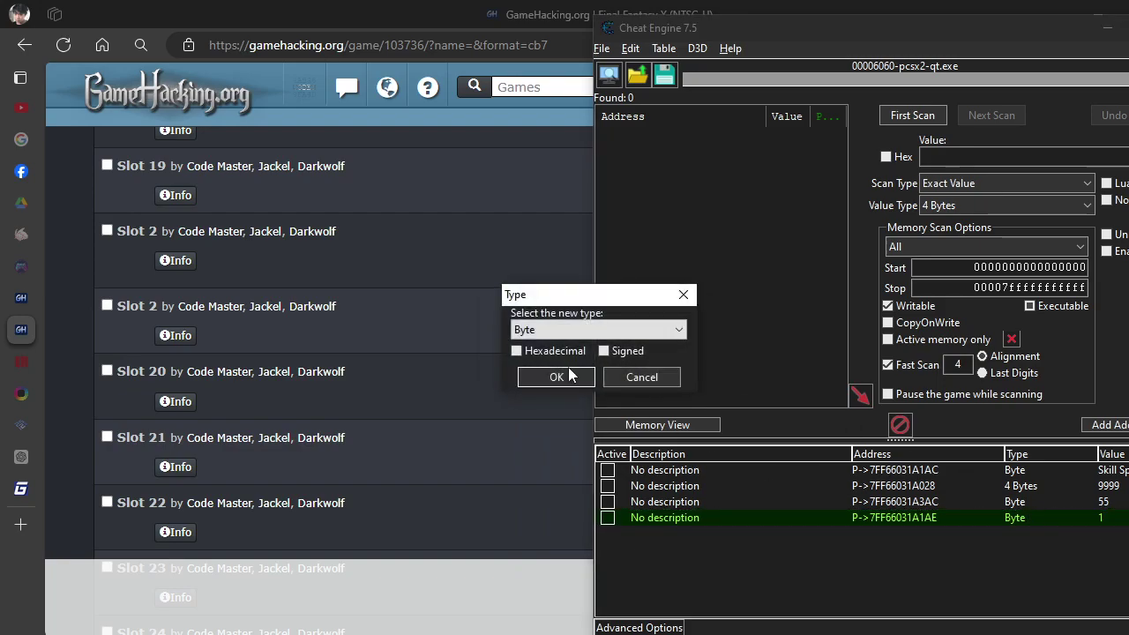
click(668, 338)
click(633, 383)
click(557, 376)
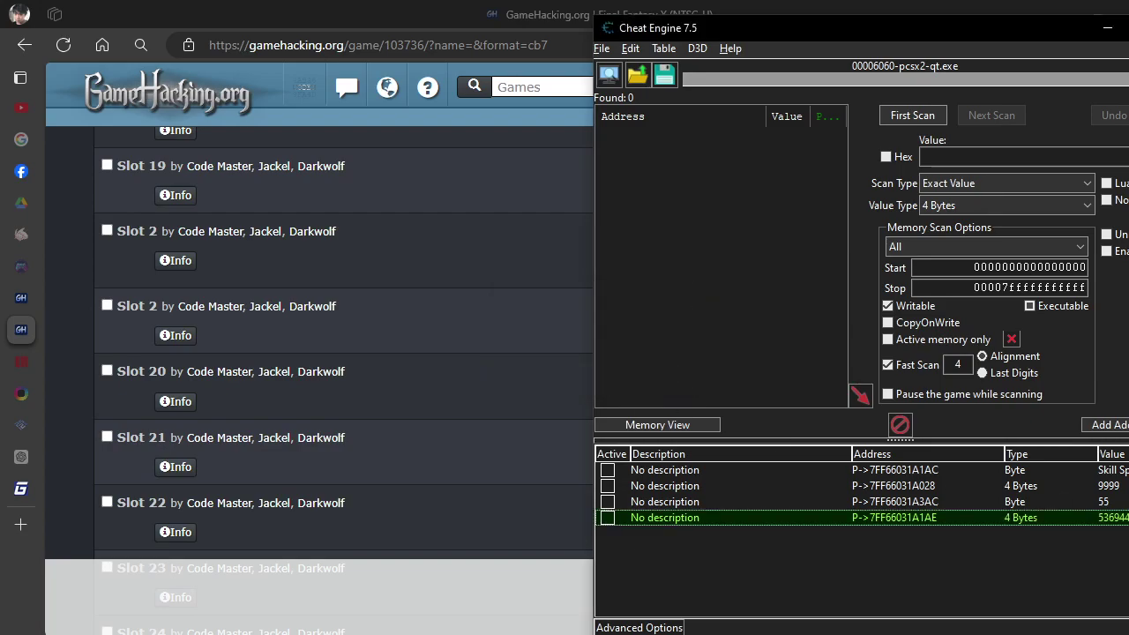
Set the slot to X-potion (value 2) and switch its type back to Byte.
double_click(1113, 518)
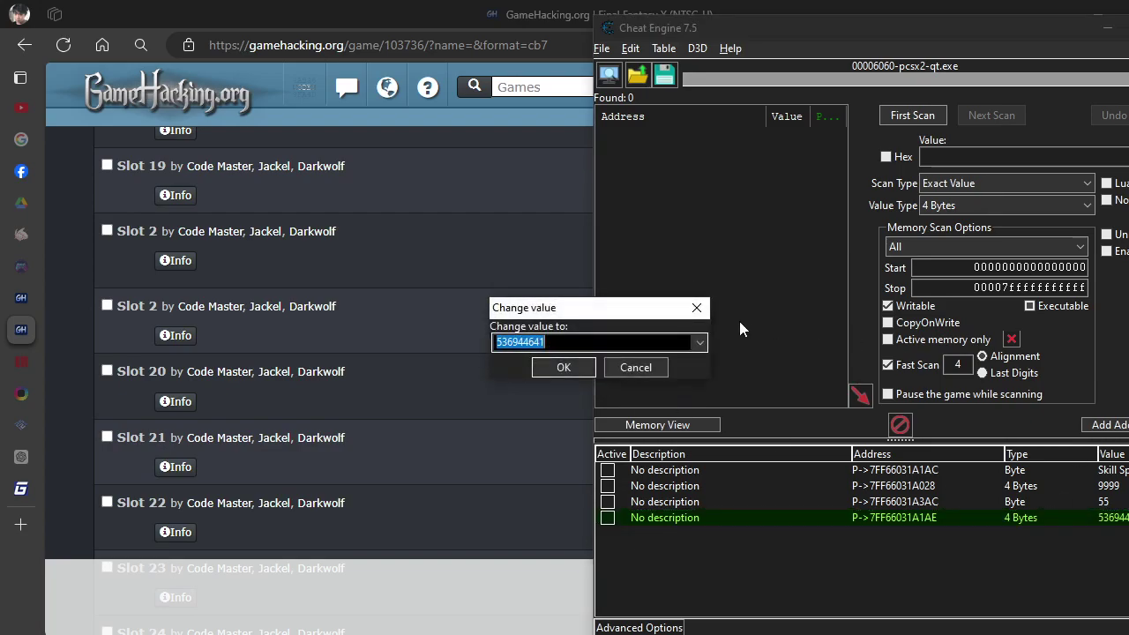
click(701, 344)
click(654, 389)
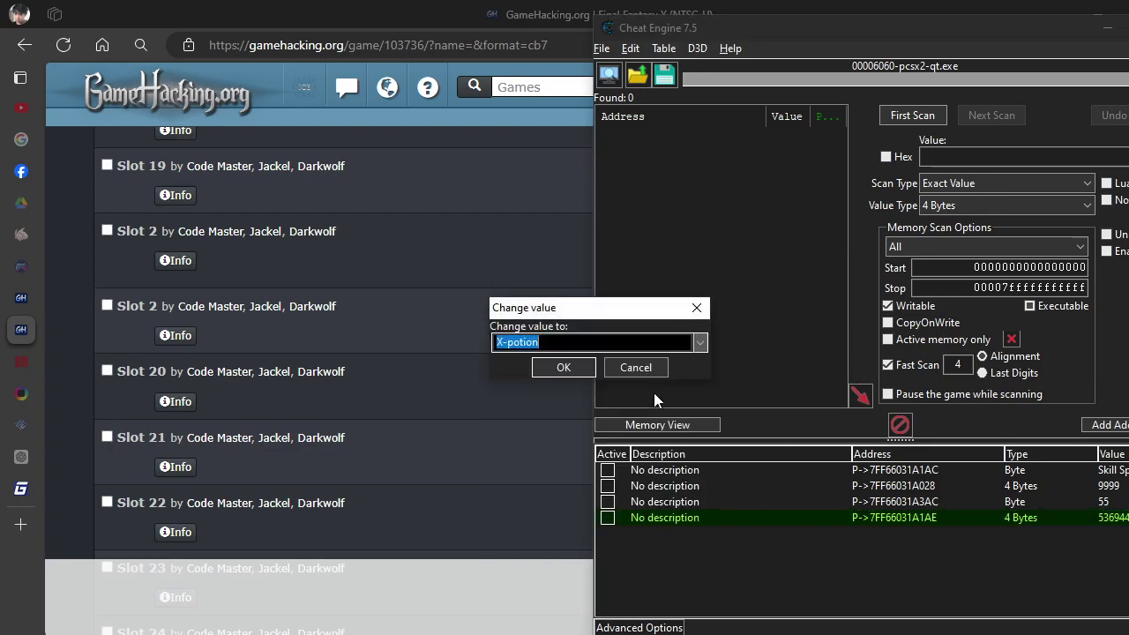
click(583, 369)
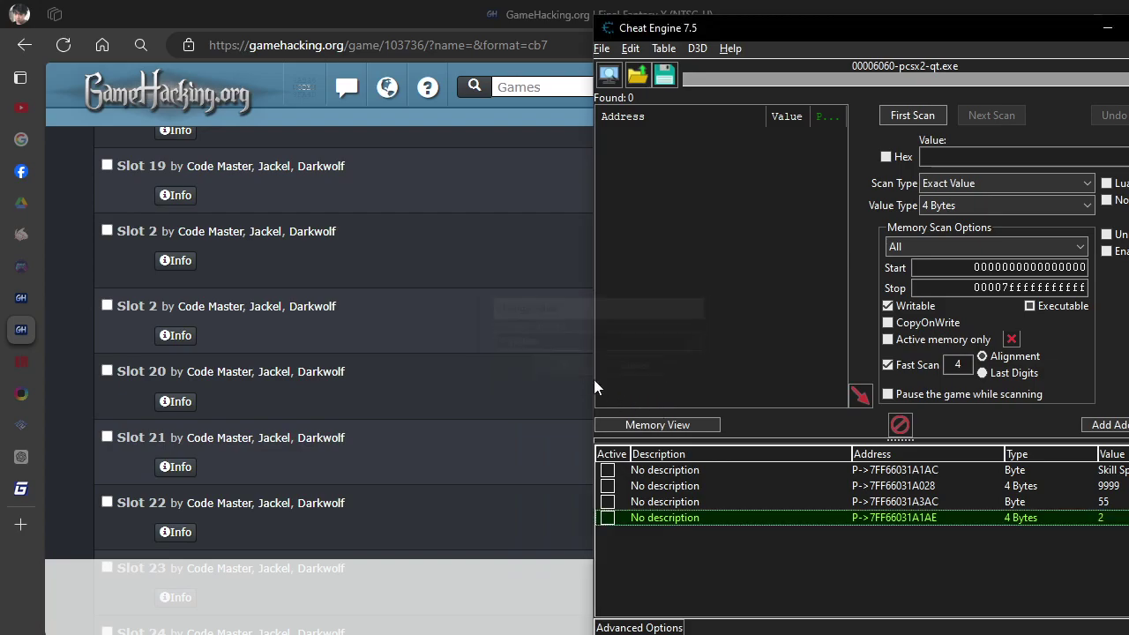
double_click(1034, 525)
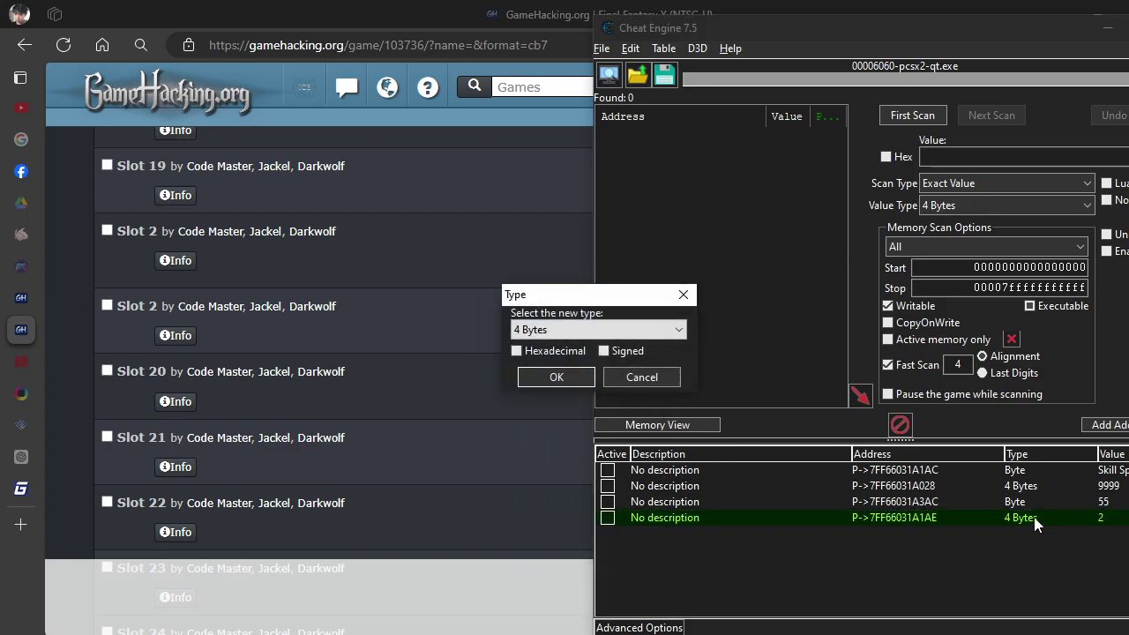
click(678, 330)
click(597, 358)
click(560, 377)
Set the slot to Mega Potion (value 3) and review its dropdown list settings.
click(1118, 470)
double_click(1113, 518)
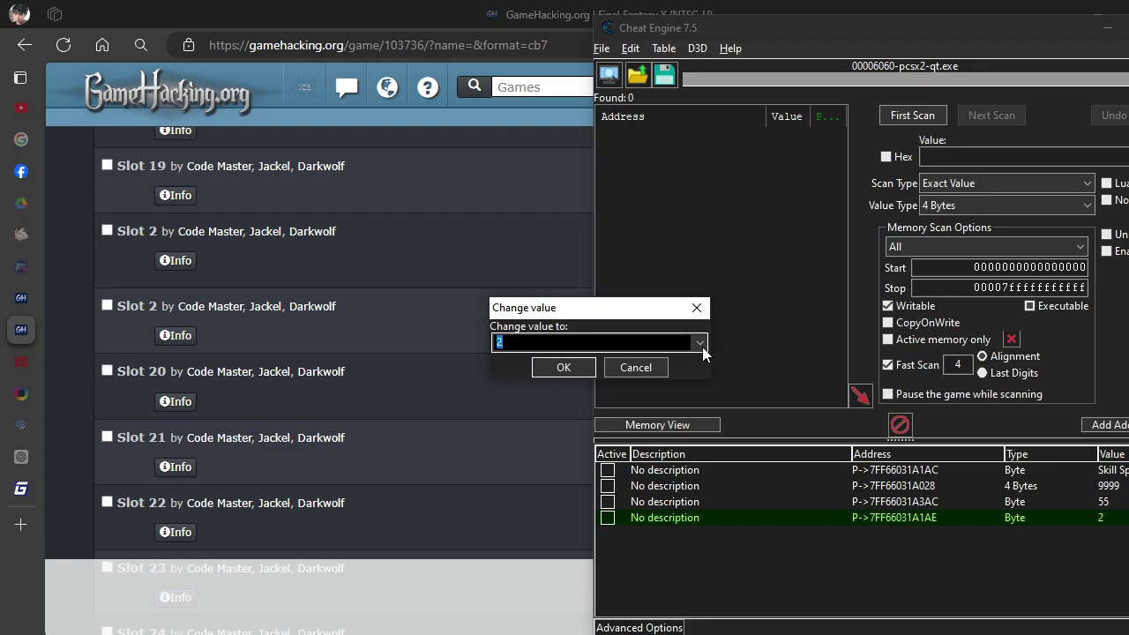
click(703, 342)
click(647, 398)
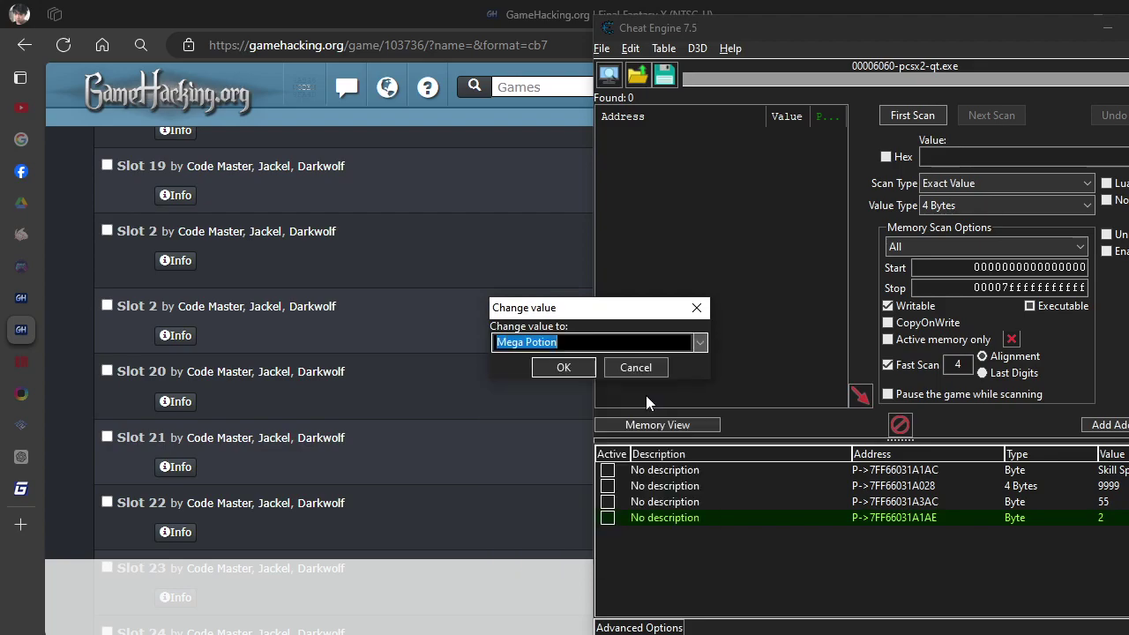
click(592, 370)
right_click(898, 518)
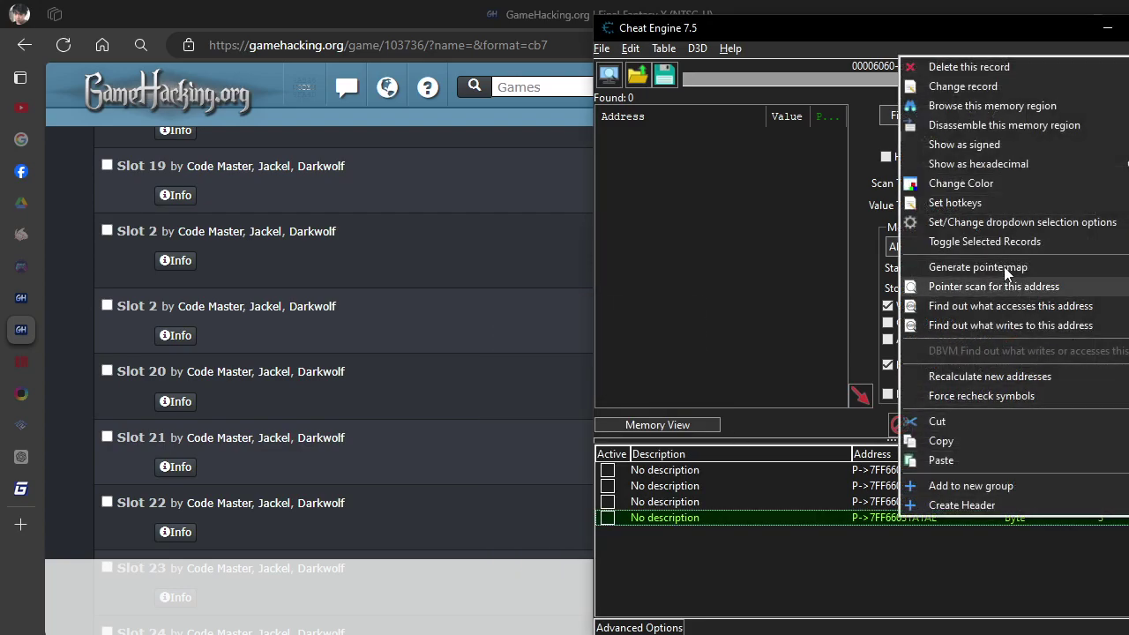
click(986, 231)
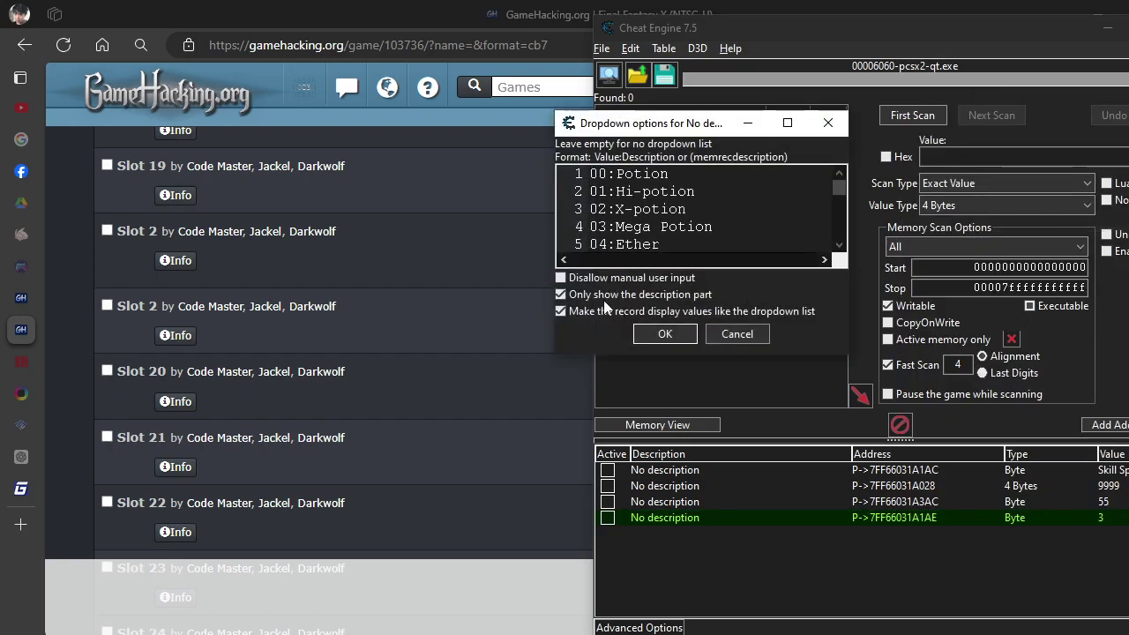
click(669, 333)
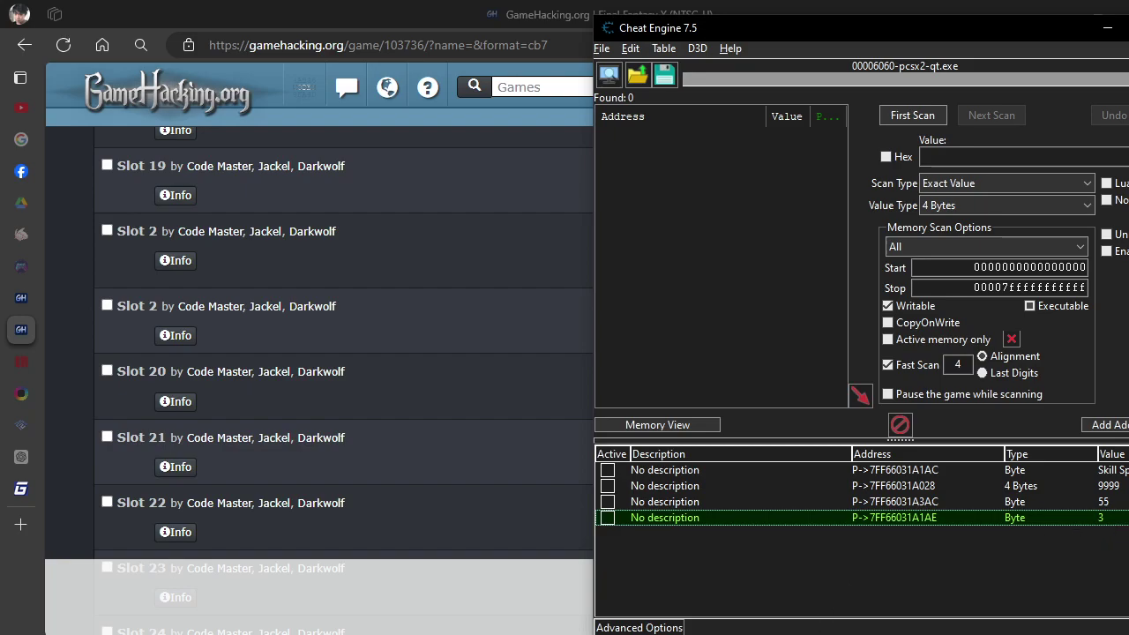
Return to Final Fantasy X in PCSX2 and reload the Items list to pick up the edited slots.
key(alt+Tab)
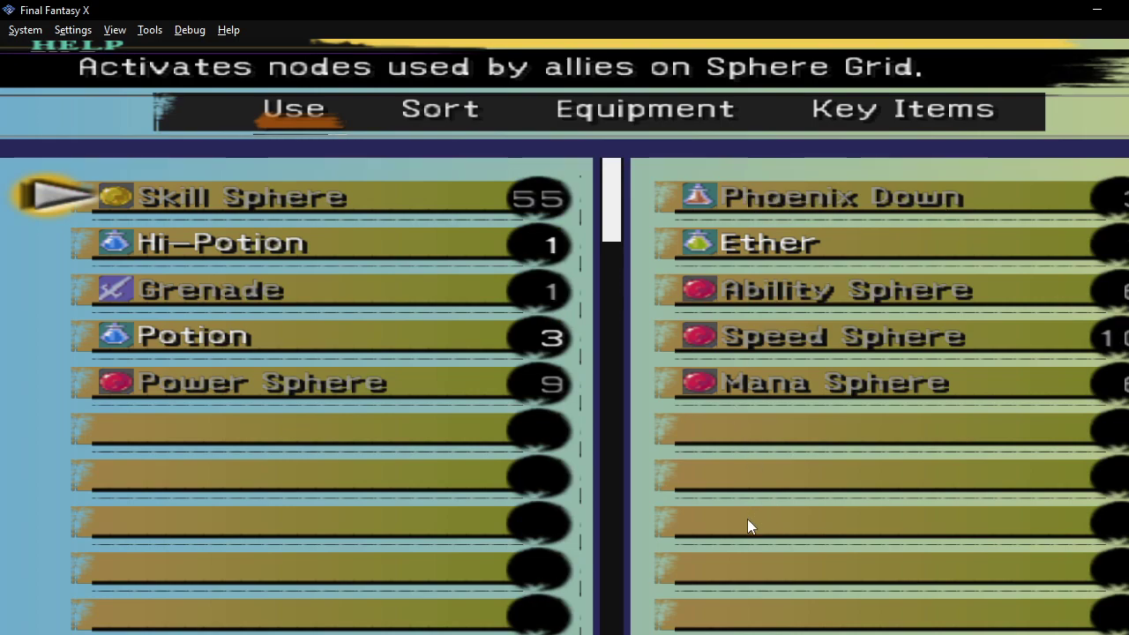
key(alt+Tab)
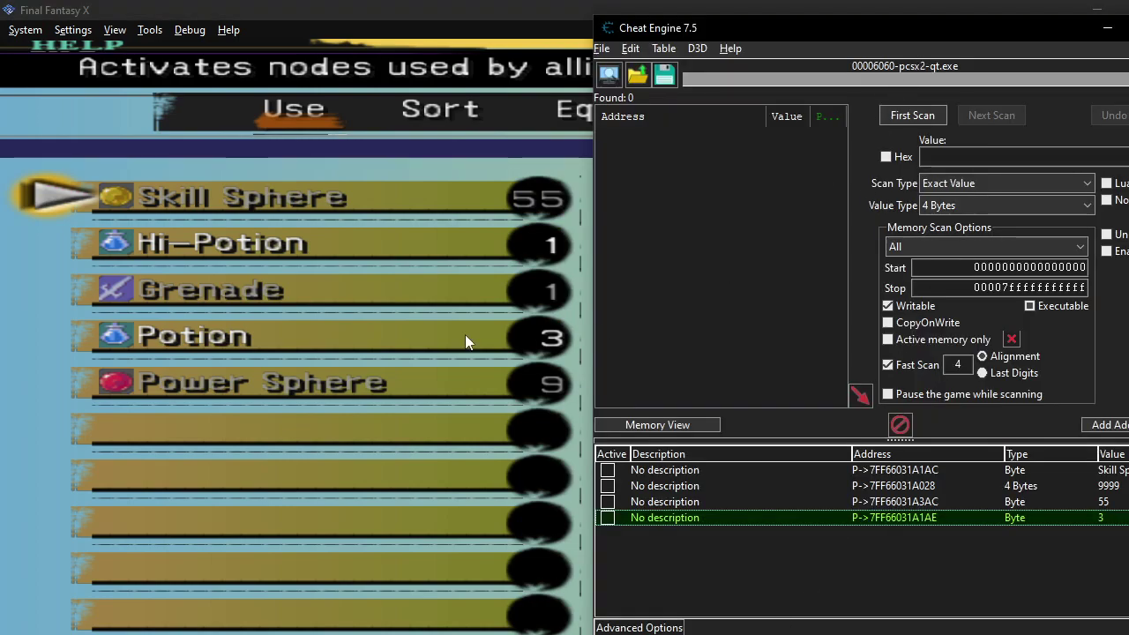
click(458, 336)
key(Escape)
key(Return)
key(Right)
Move between Skill Sphere and Mega-Potion to confirm Mega-Potion now sits in slot two.
key(Left)
key(Right)
key(Left)
key(Right)
key(Left)
key(Right)
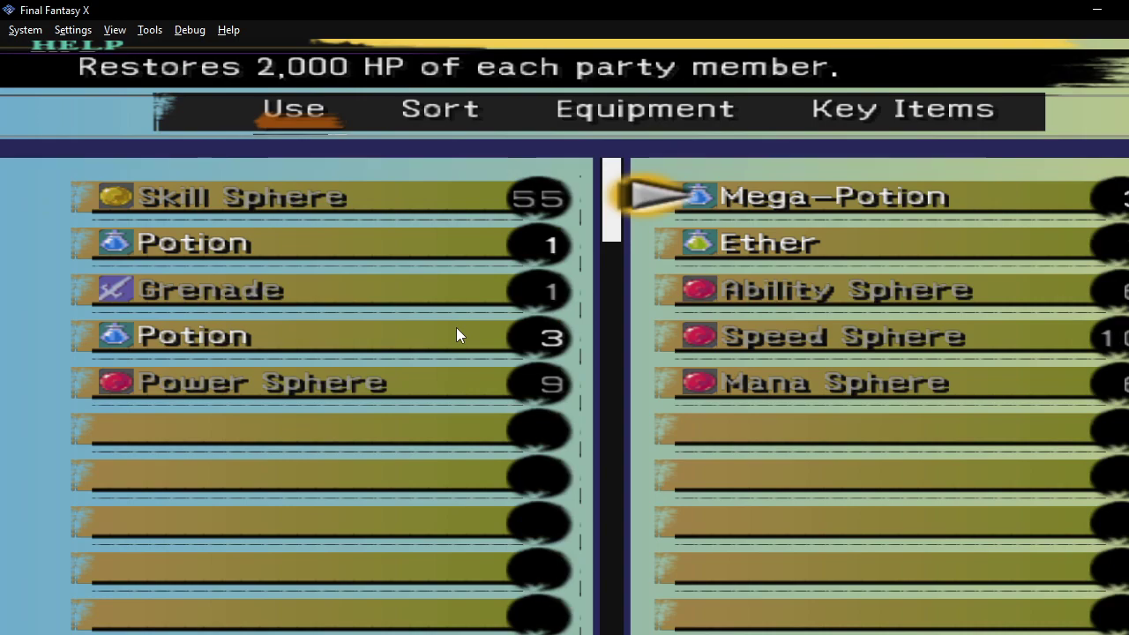
key(Left)
key(Right)
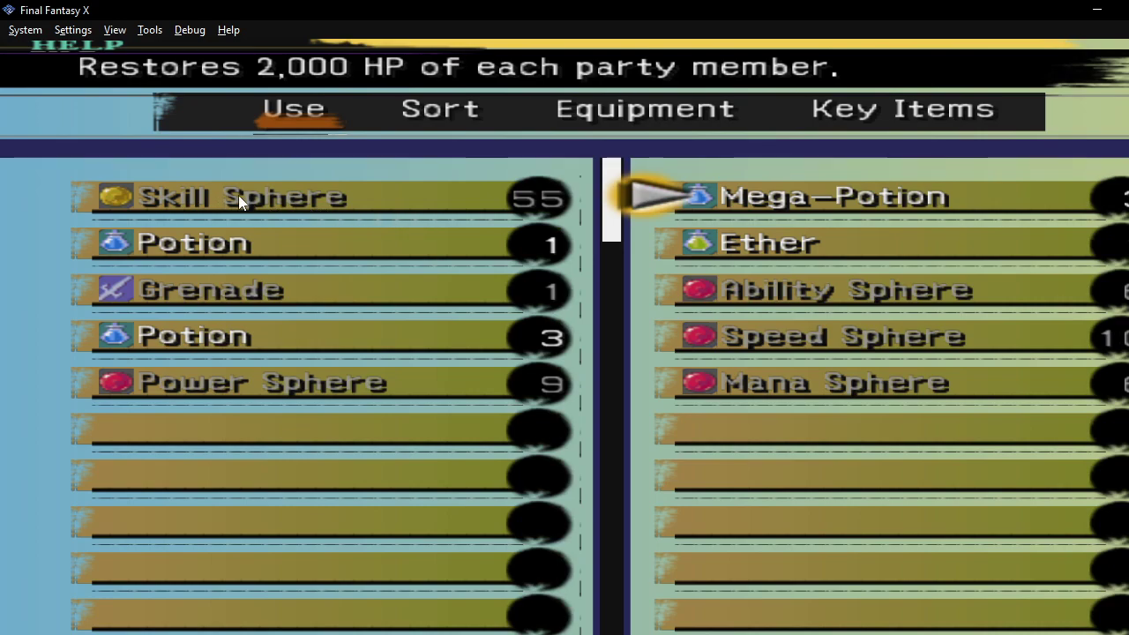
key(Left)
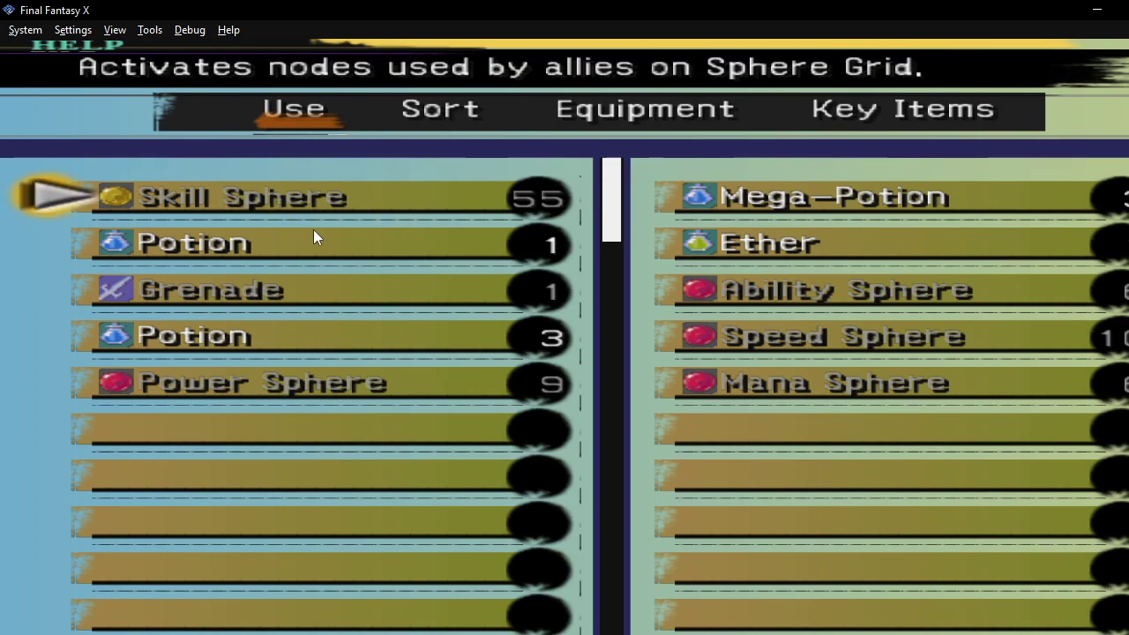
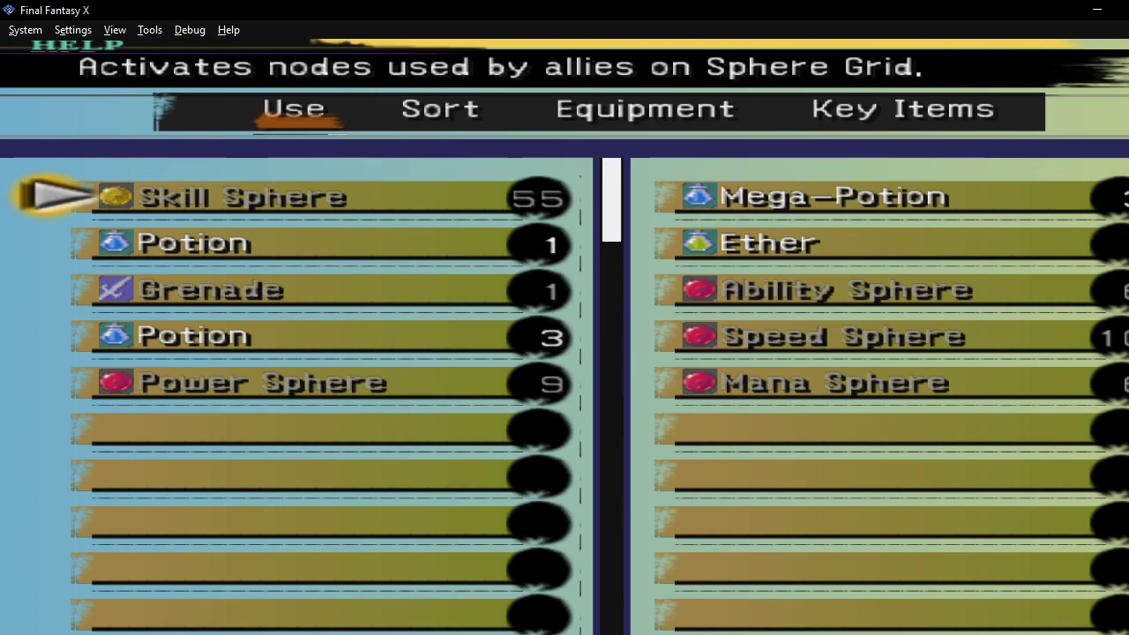
In CODE Veronica X, walk Claire from the typewriter past the door to the cabinet.
key(alt+Tab)
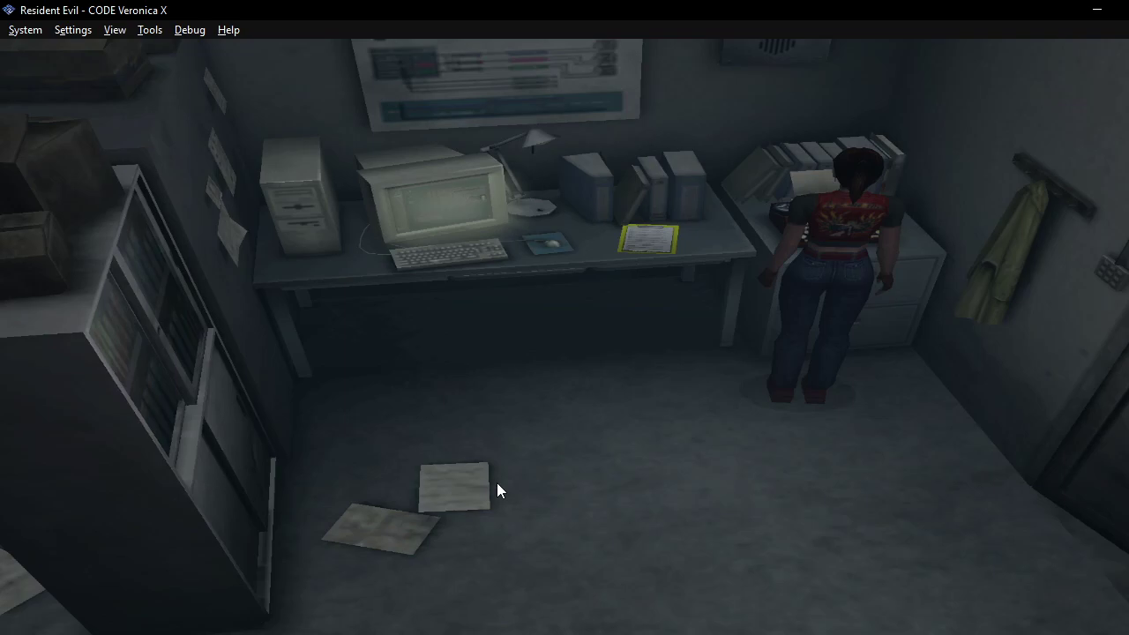
key(Down)
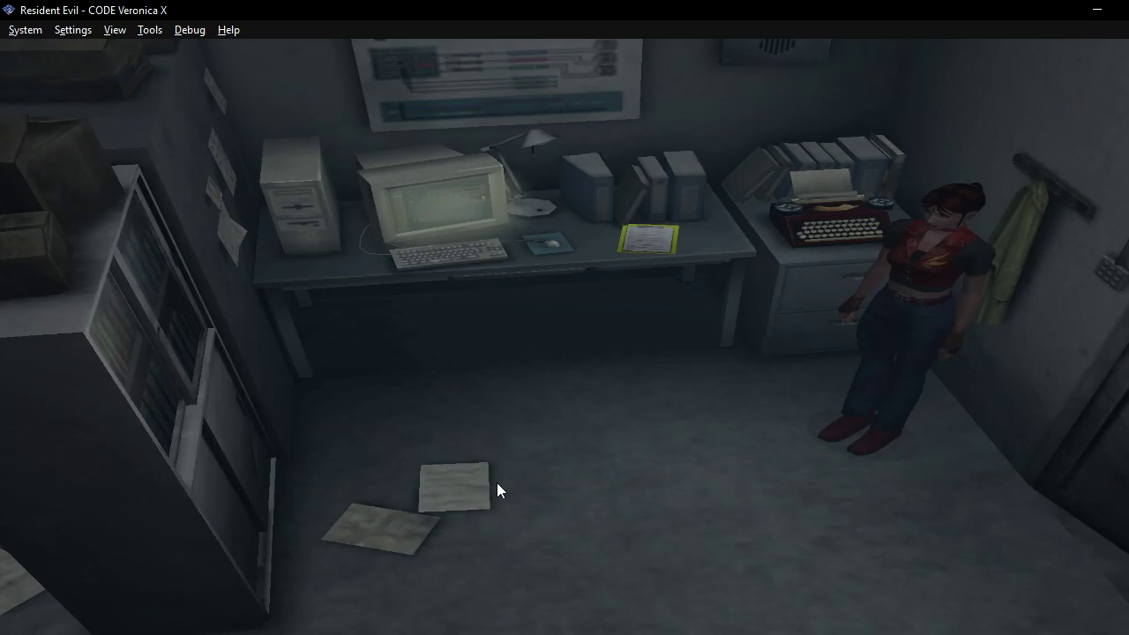
key(Up)
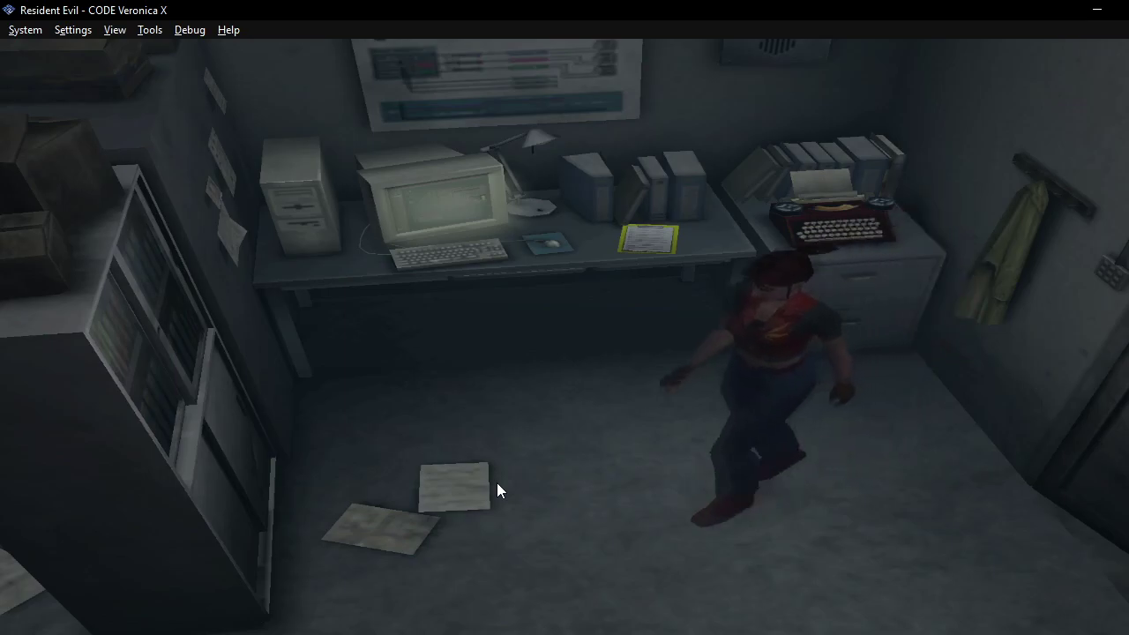
key(Right)
key(Up)
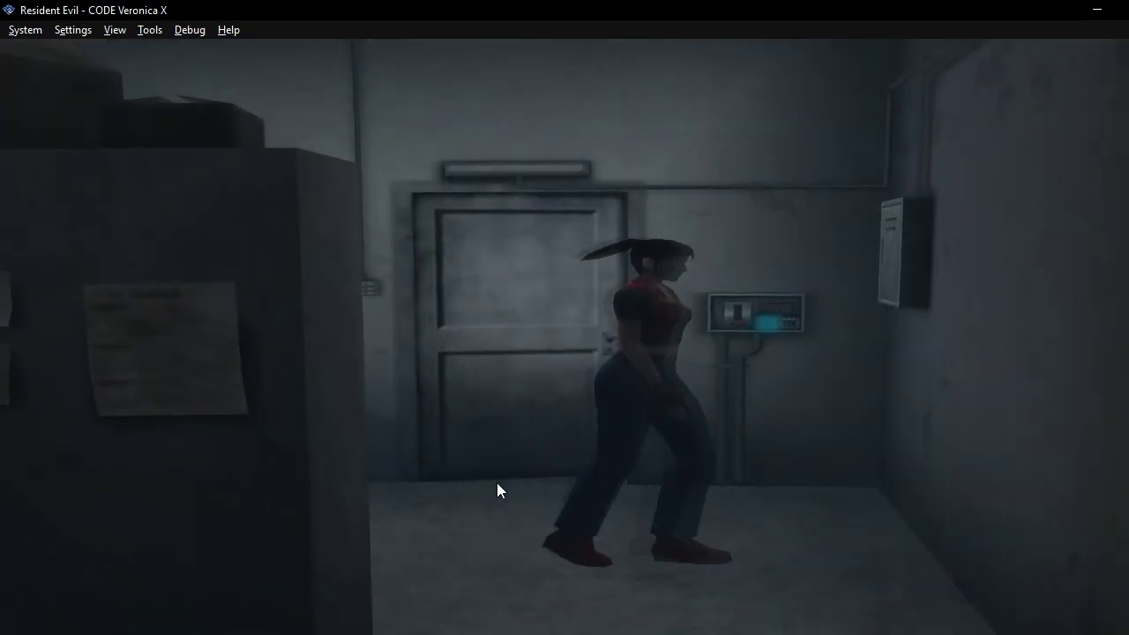
key(Up)
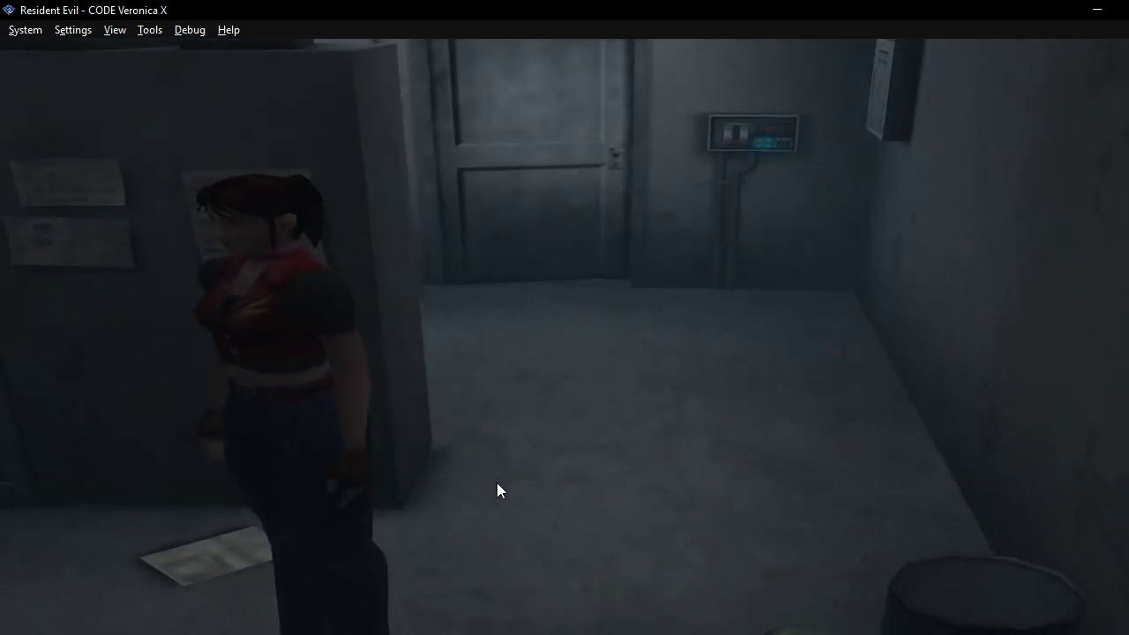
key(Left)
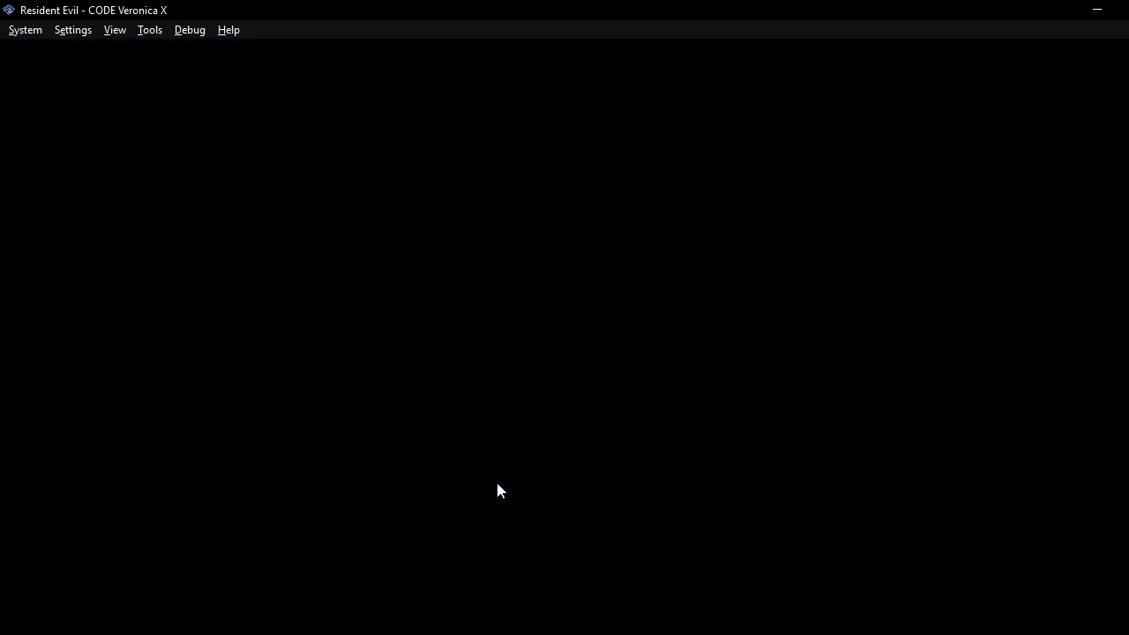
Open and close the security box, then run Claire back toward the corridor door.
key(Escape)
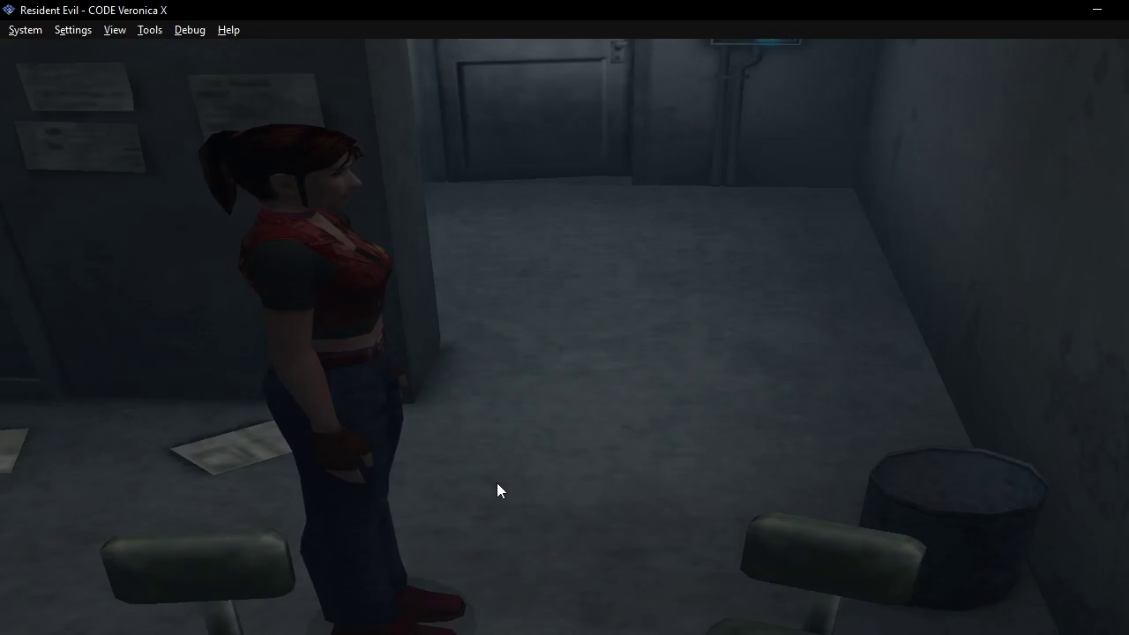
key(Return)
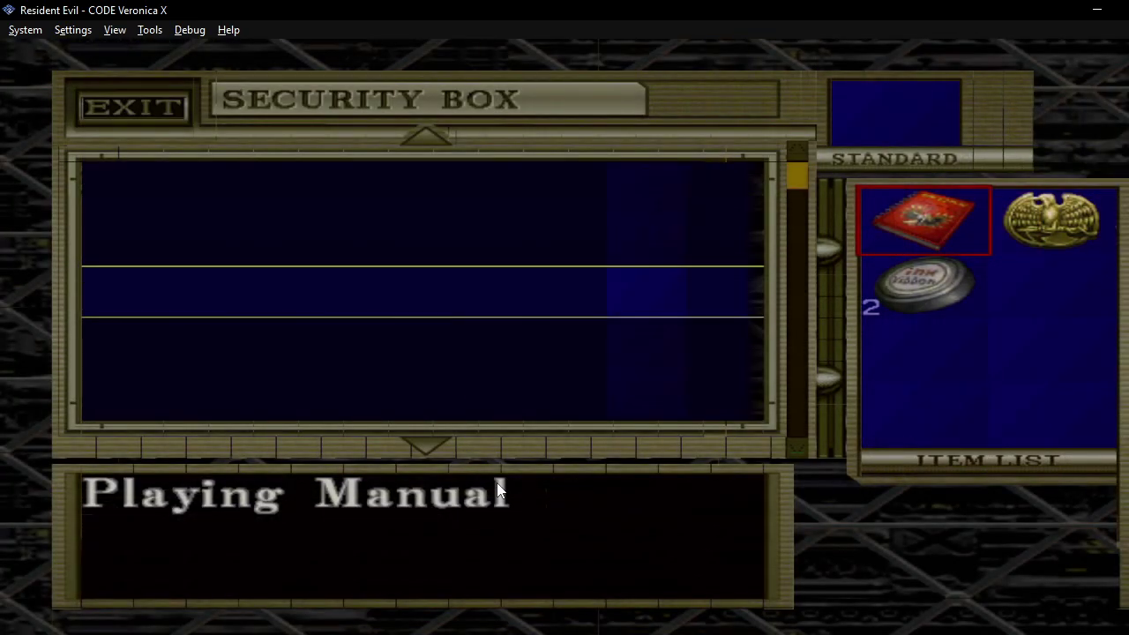
key(Escape)
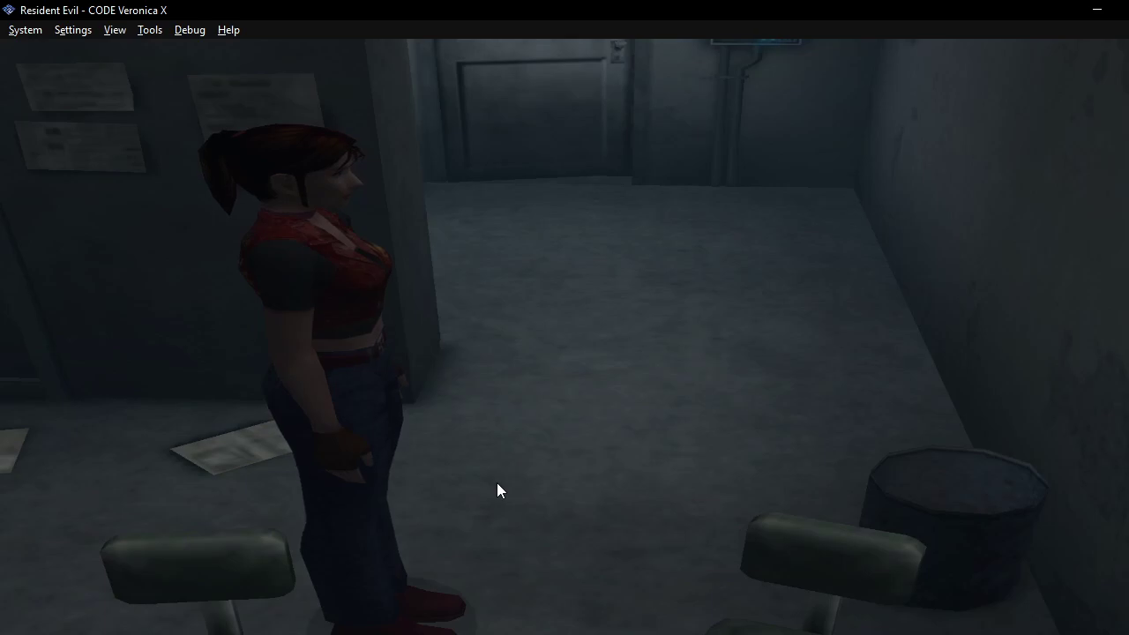
key(Up)
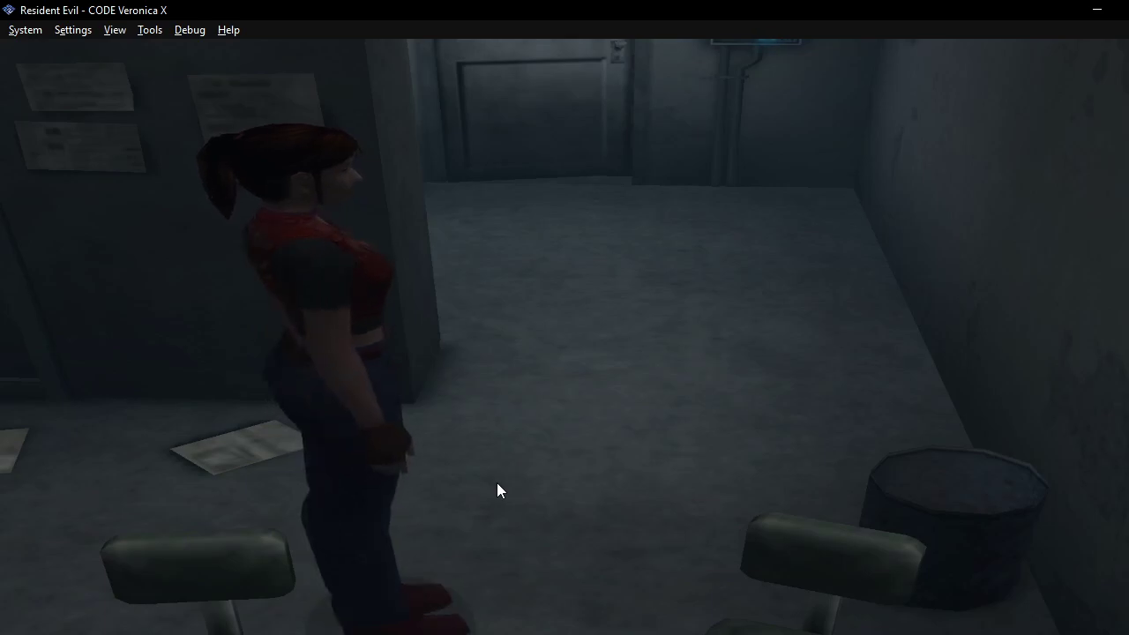
key(c)
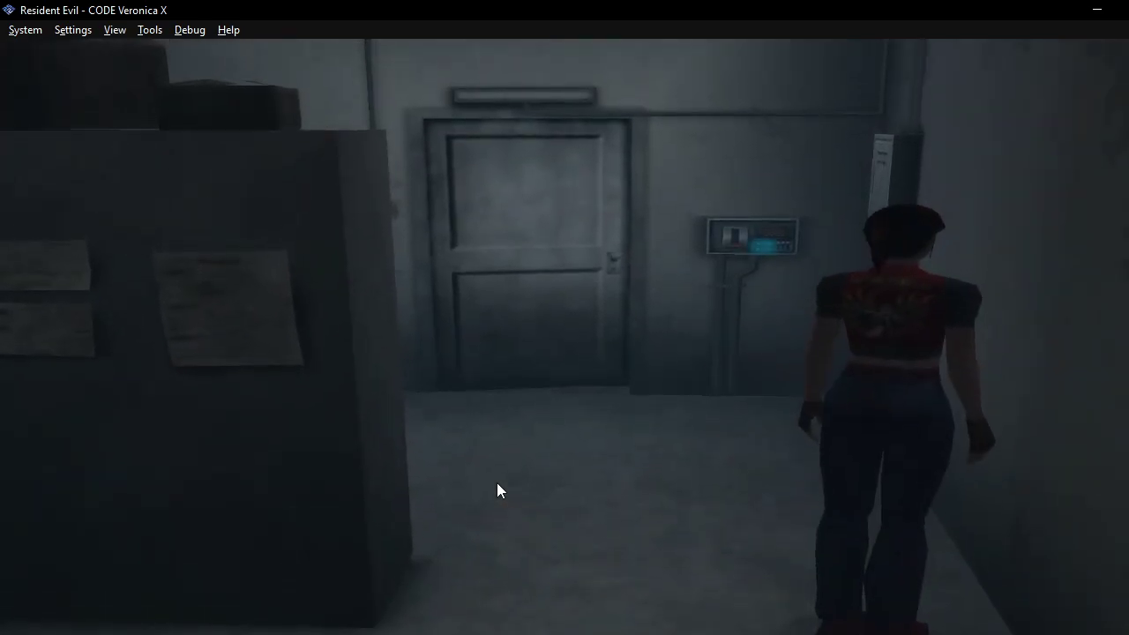
Enable the 'Press L3 For Item Box Anywhere' cheat in the game's Cheats properties.
click(72, 30)
click(76, 50)
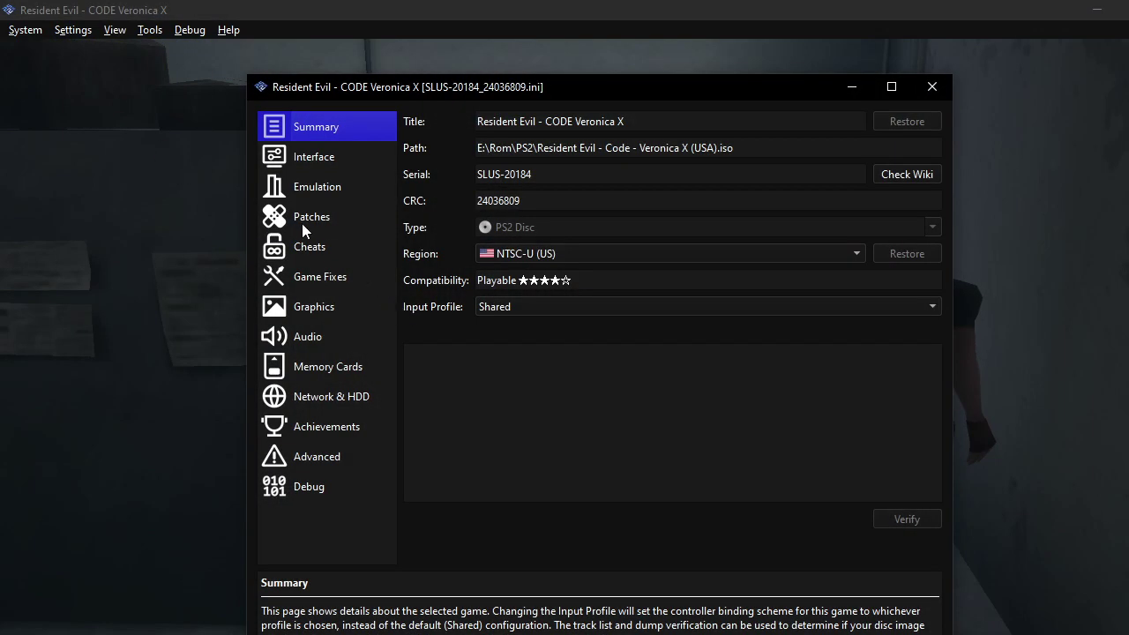
click(323, 251)
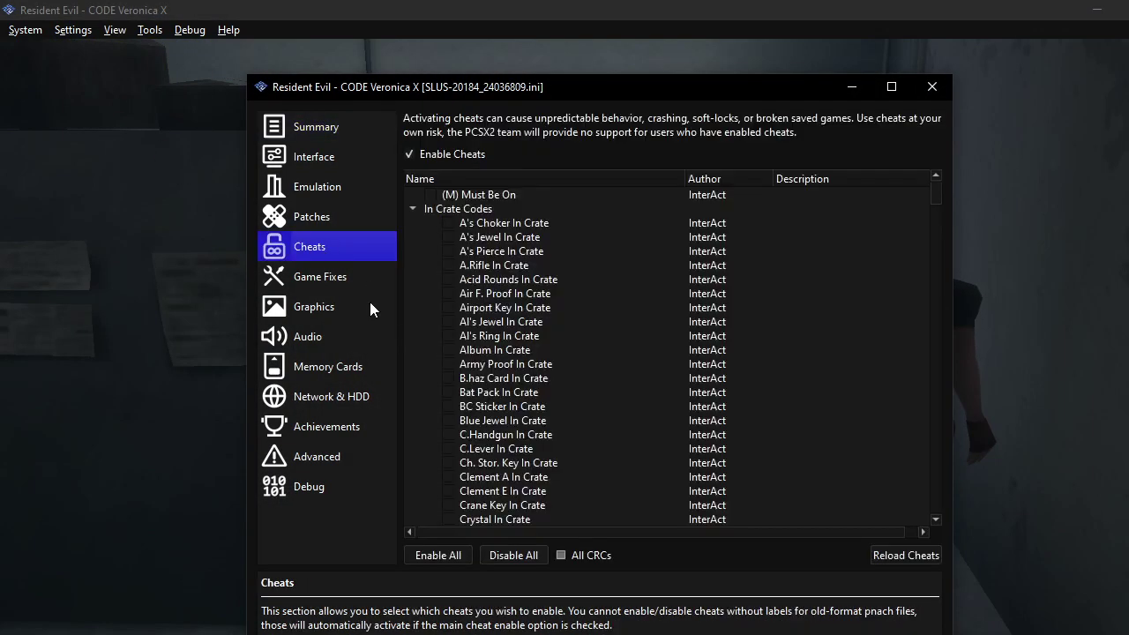
click(415, 211)
click(415, 222)
click(413, 240)
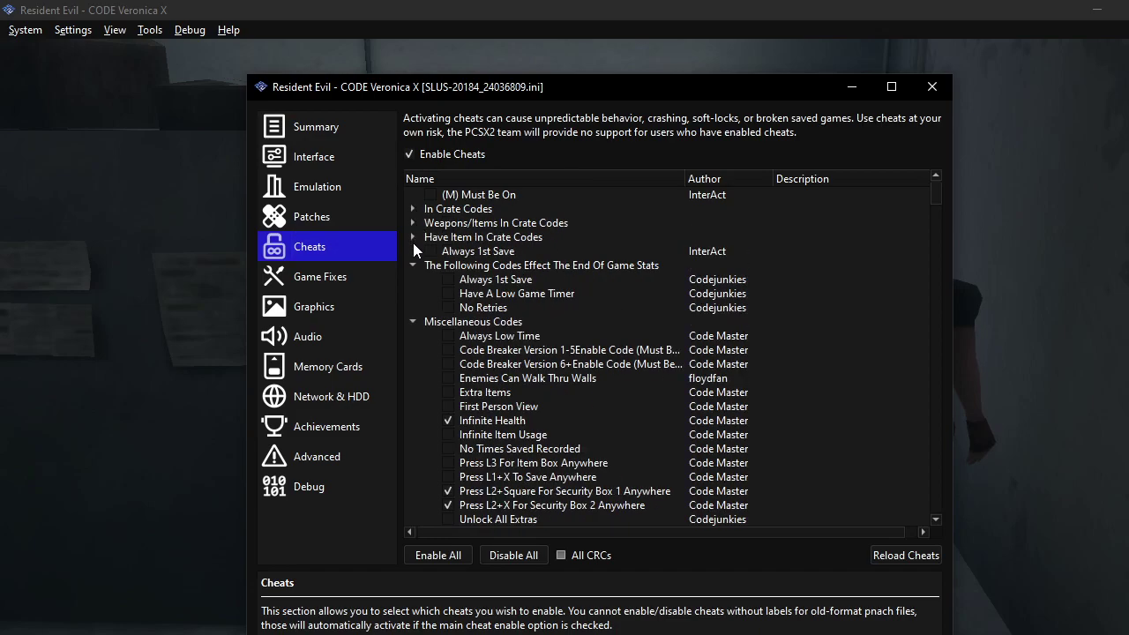
click(412, 263)
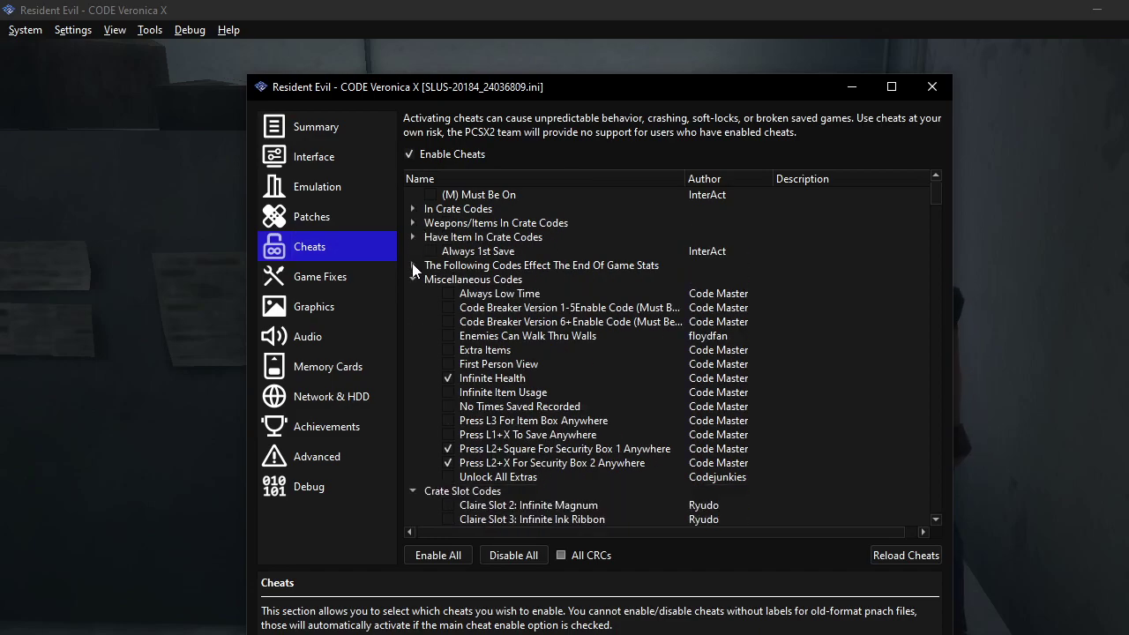
click(450, 421)
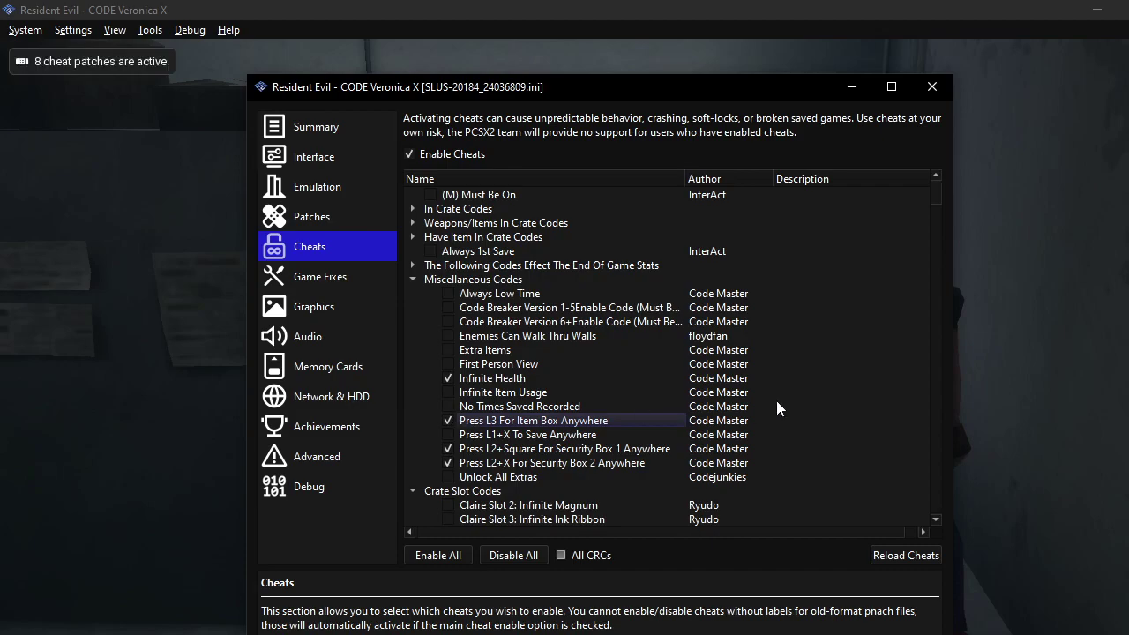
Open the item box and move the Handgun into Claire's empty inventory slot.
key(Escape)
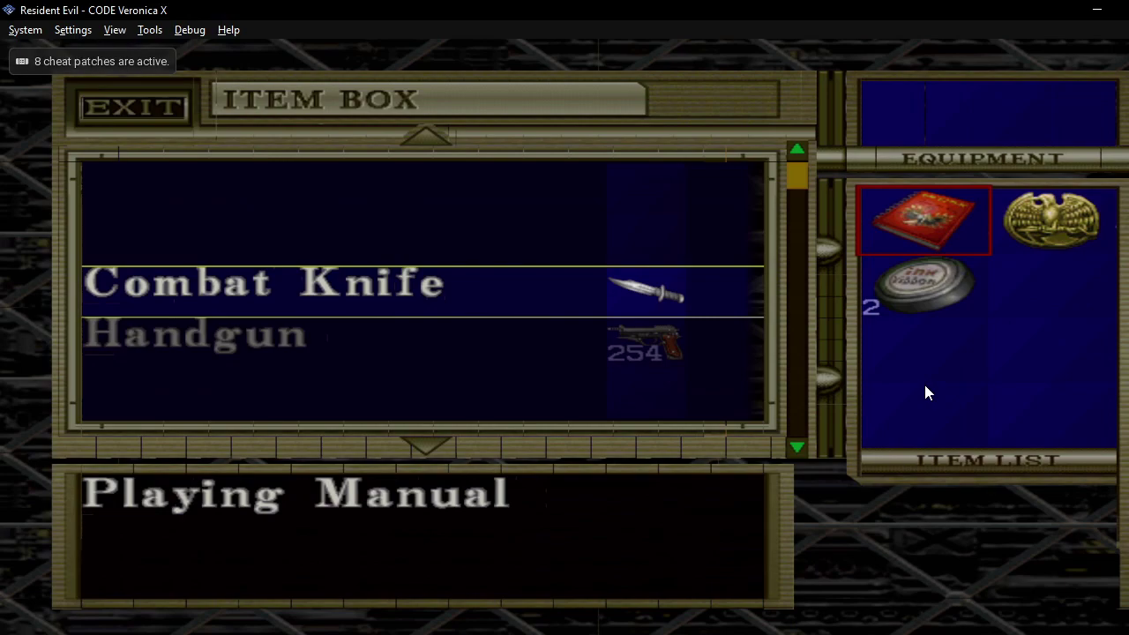
key(Down)
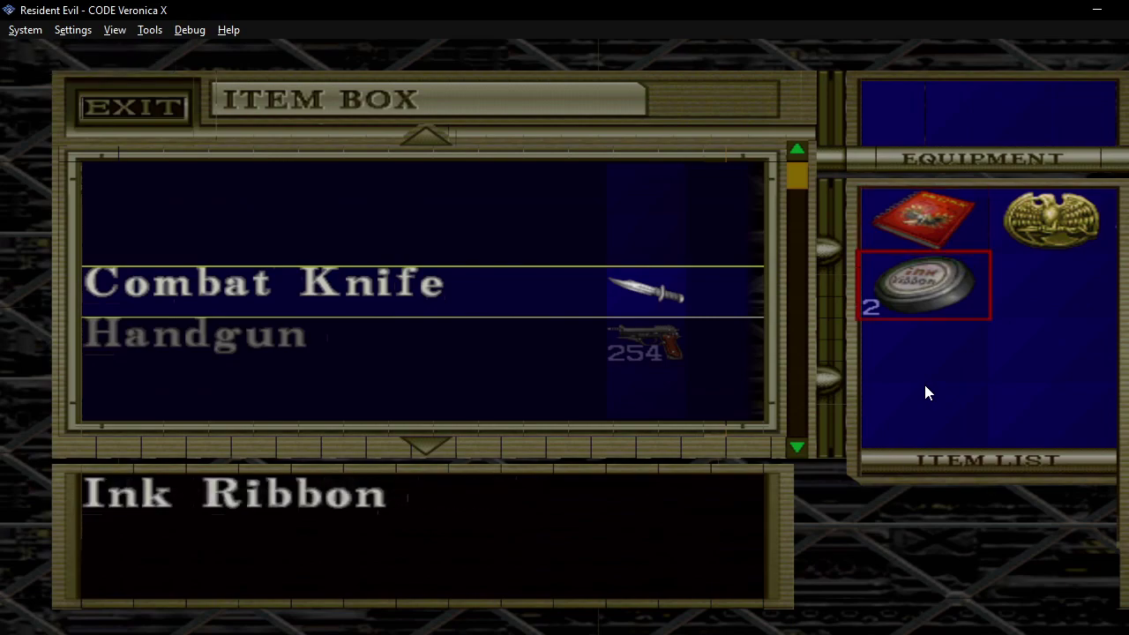
key(Up)
key(Down)
key(Left)
key(Right)
key(Right)
key(Left)
key(Right)
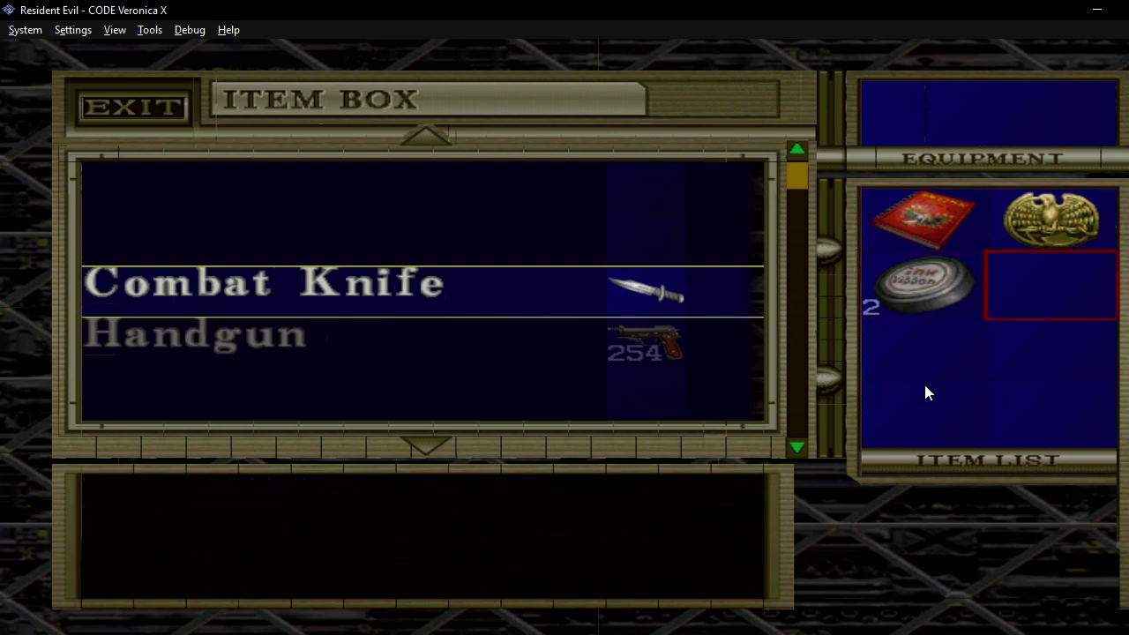
key(Return)
key(Escape)
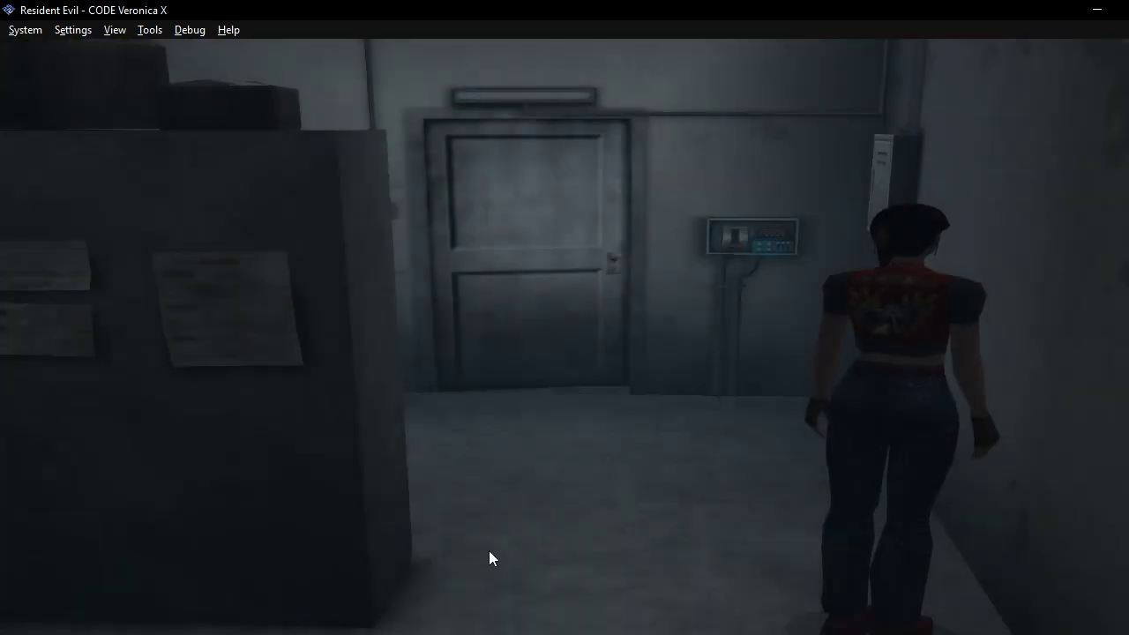
On GameHacking.org's Resident Evil codes page, filter the codes to the Codebreaker v7+ device.
mouse_move(362, 629)
click(363, 573)
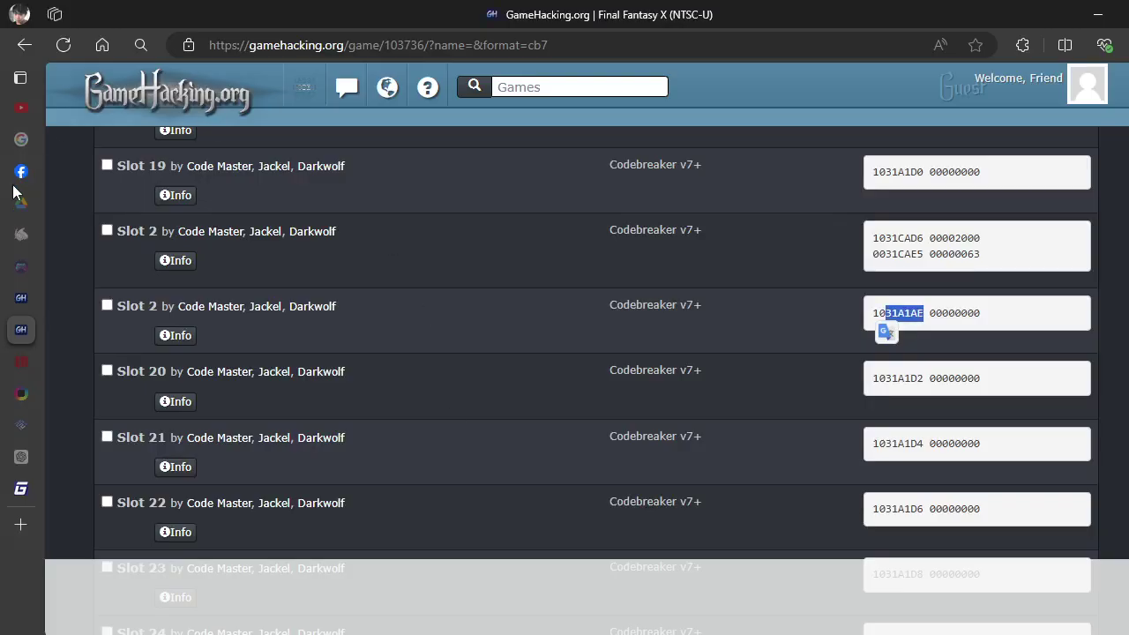
click(63, 306)
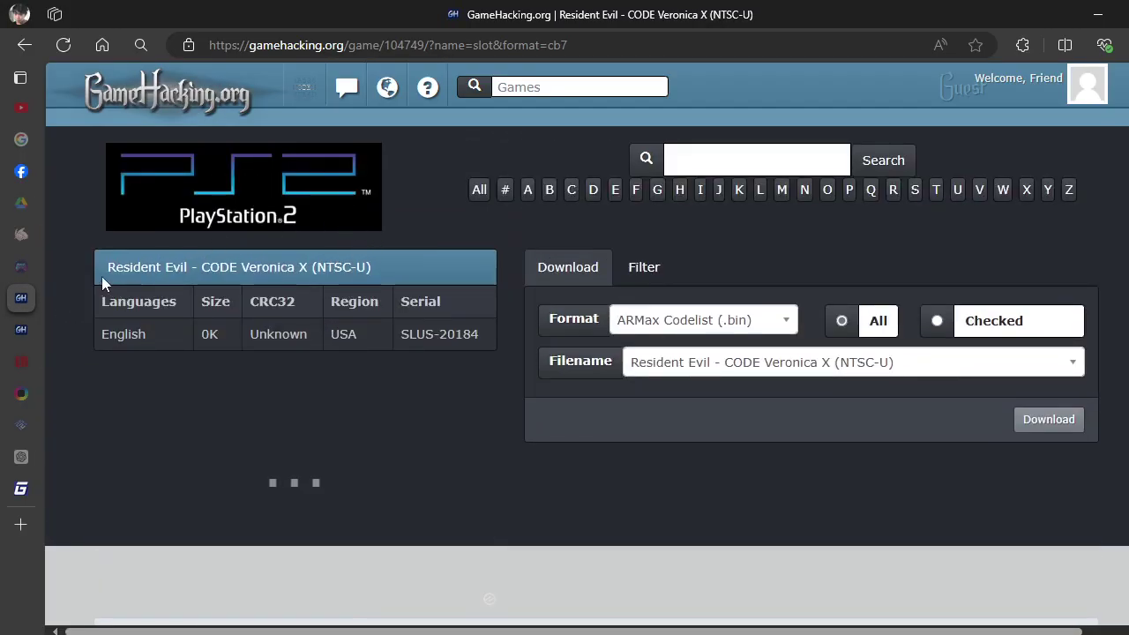
drag(100, 269, 648, 281)
click(583, 324)
key(BackSpace)
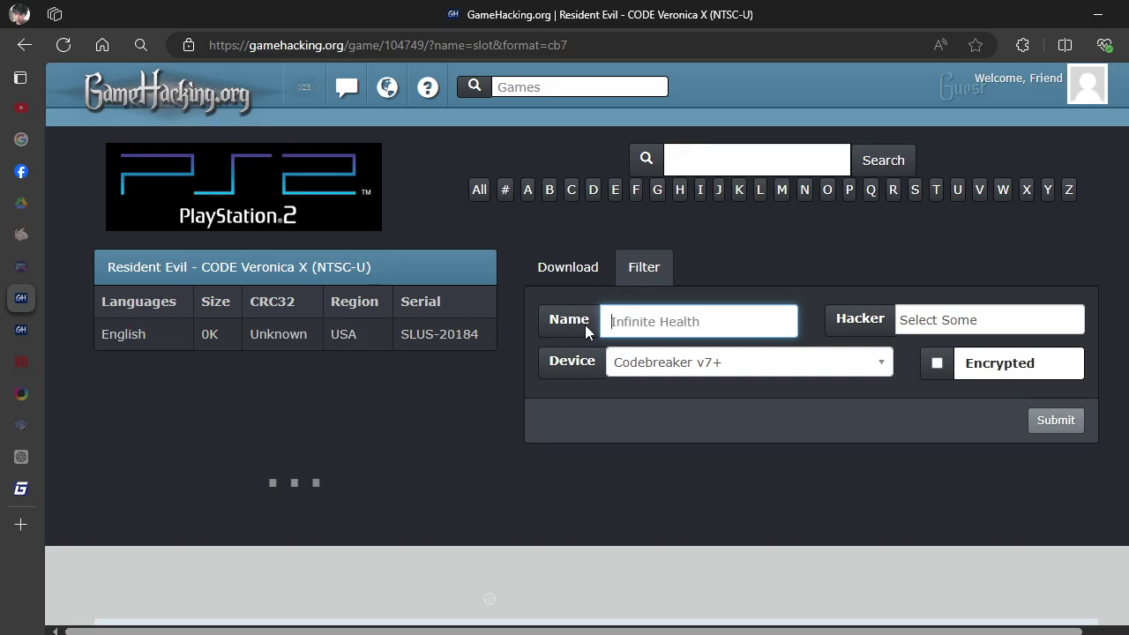
click(693, 366)
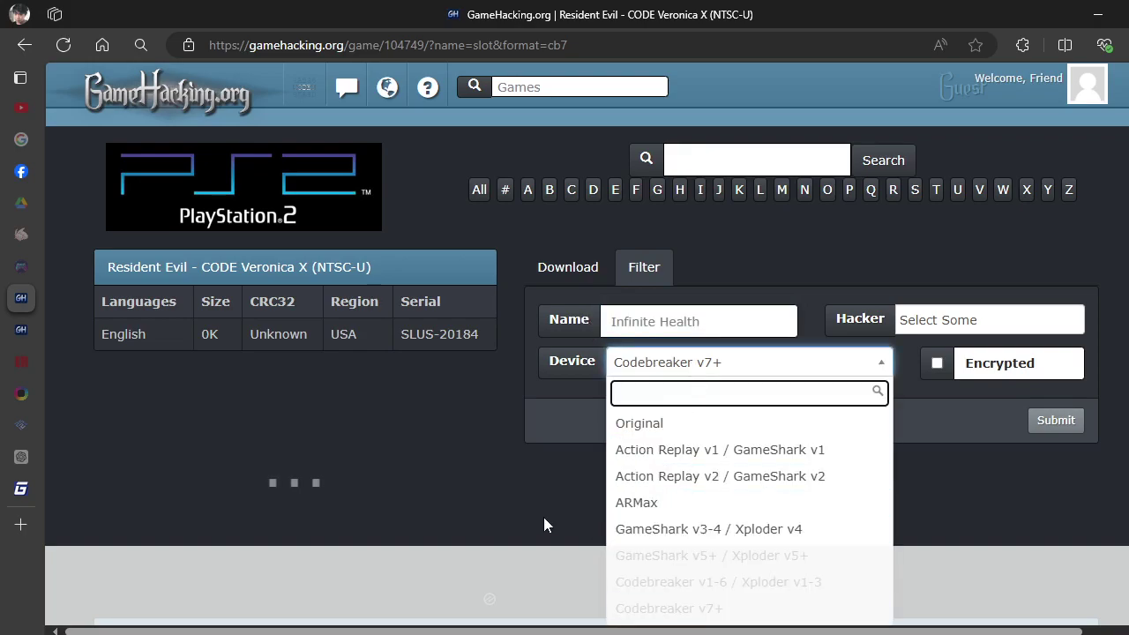
scroll(554, 526, down, 2)
click(643, 448)
scroll(479, 364, up, 2)
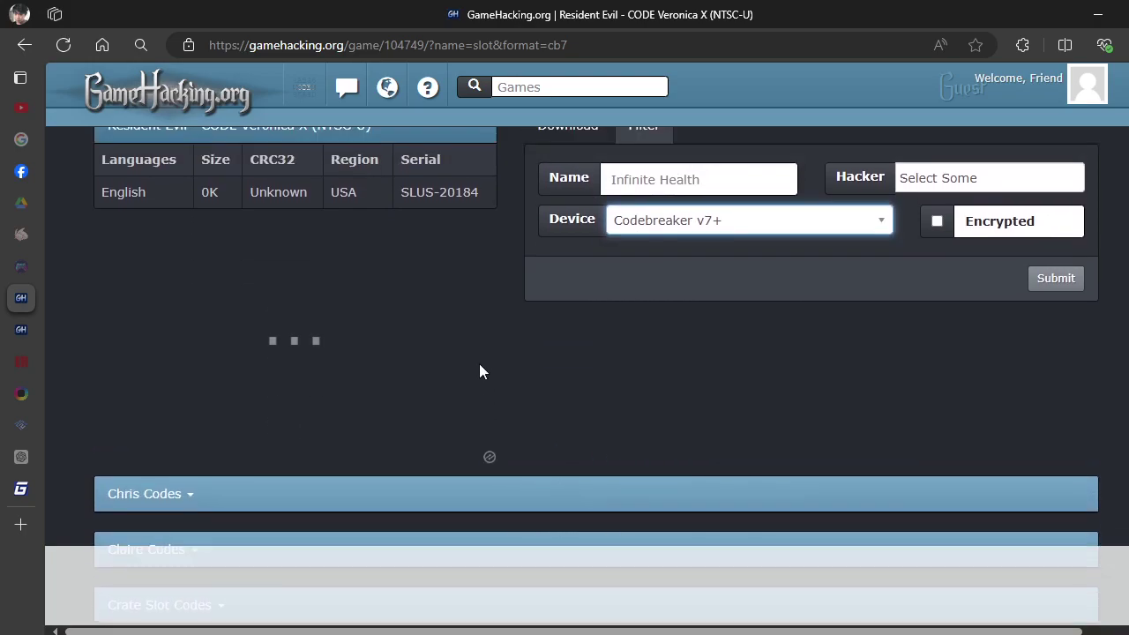
click(1059, 423)
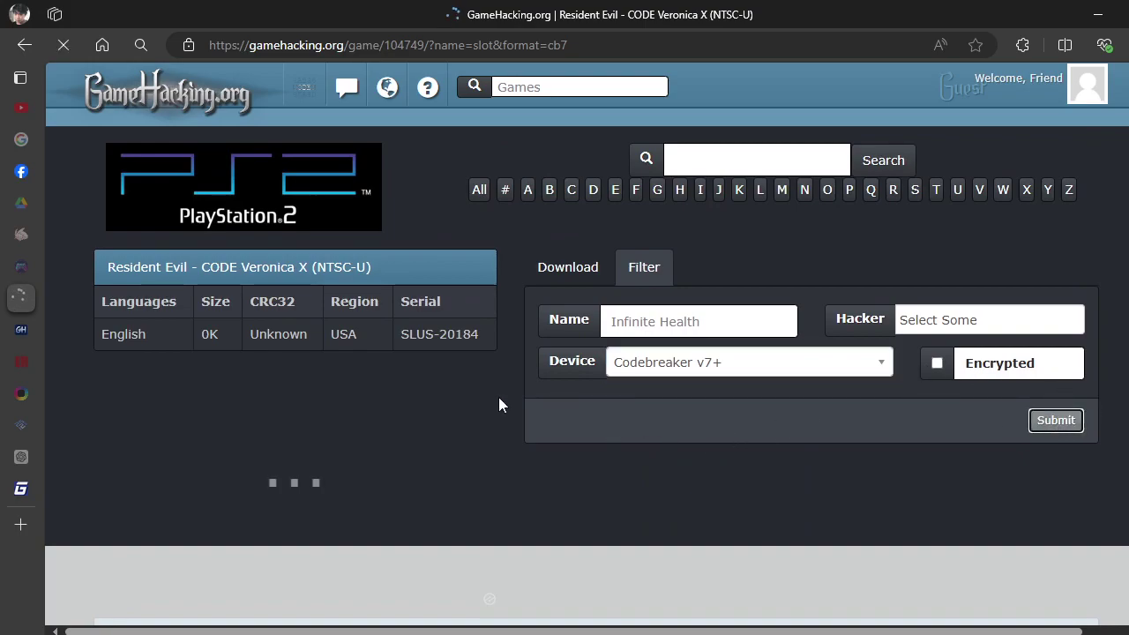
Expand the Item Box Modifier Codes section.
scroll(424, 420, down, 4)
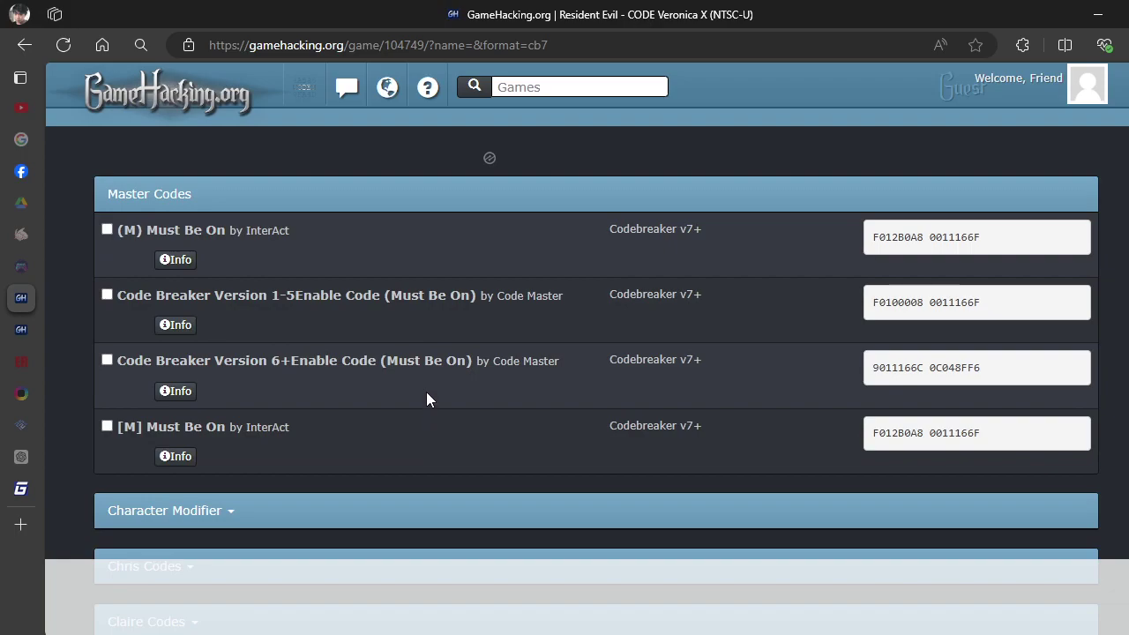
scroll(424, 388, down, 4)
scroll(174, 393, down, 2)
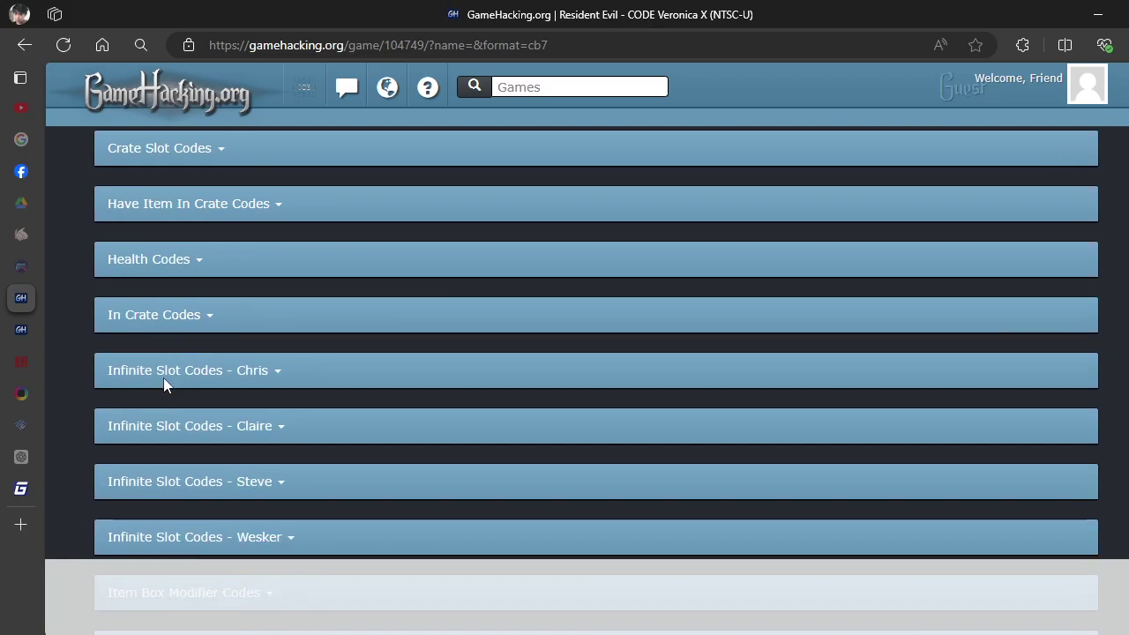
scroll(153, 339, down, 4)
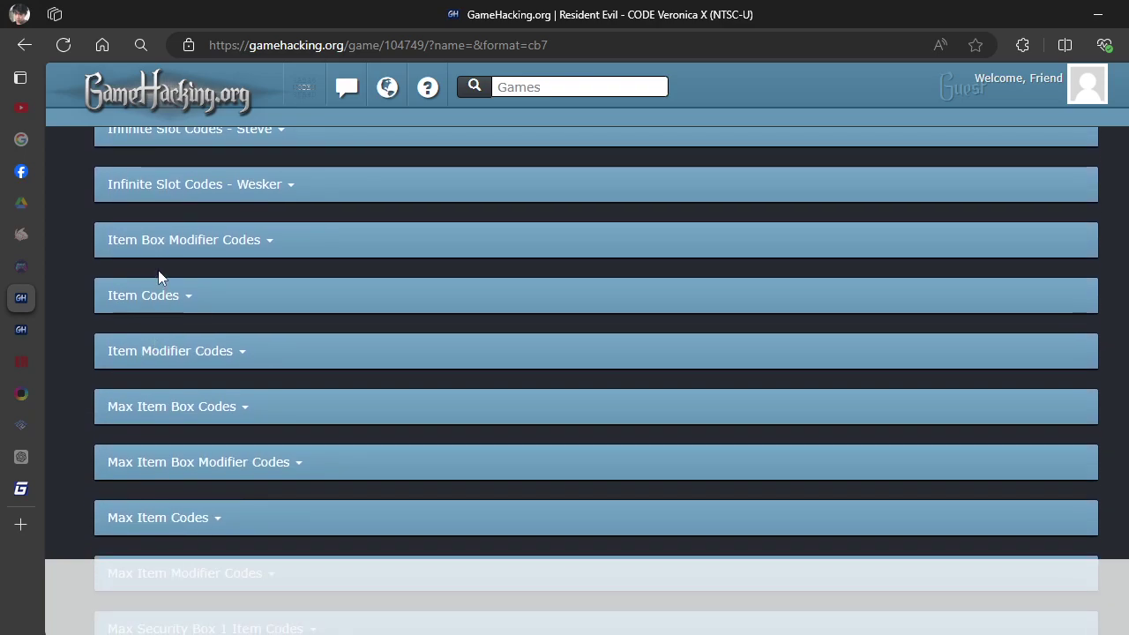
click(247, 252)
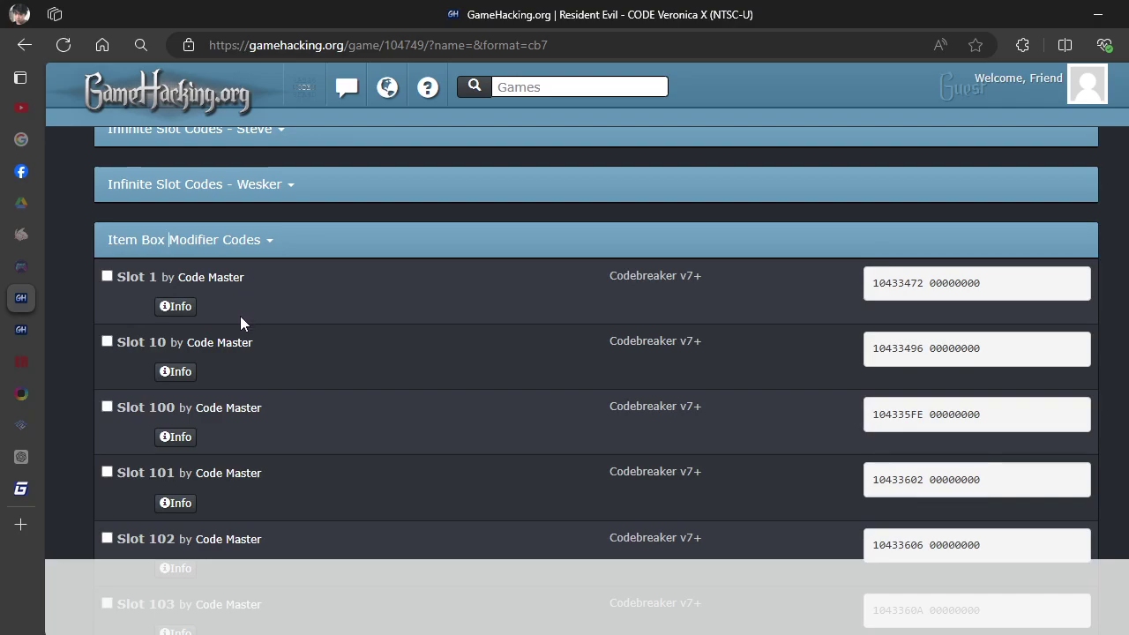
scroll(776, 336, down, 2)
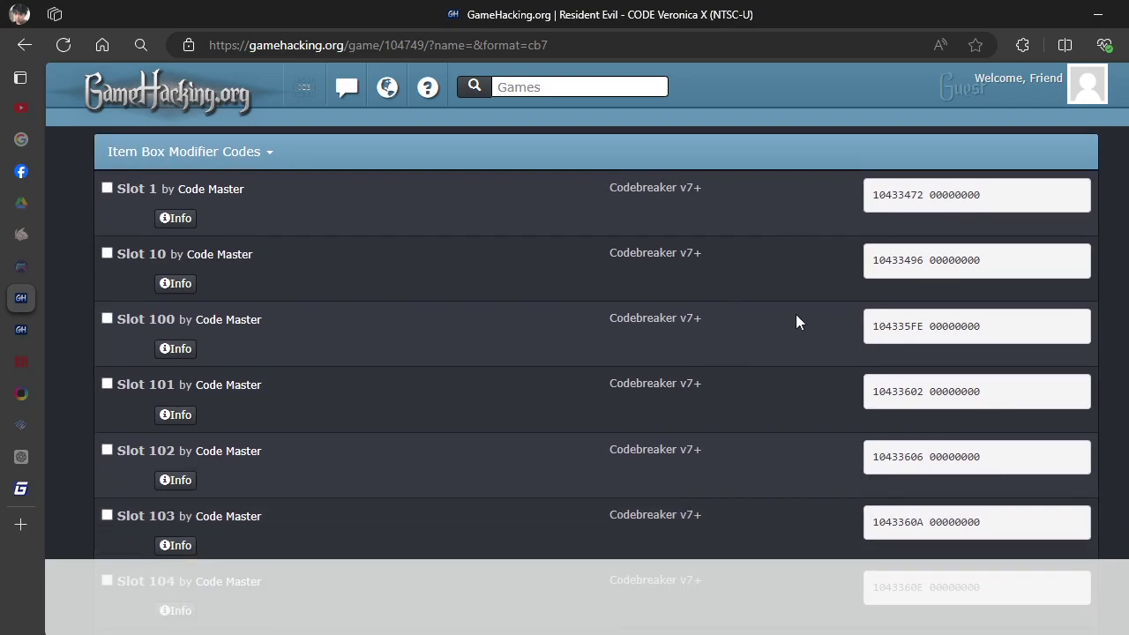
drag(930, 196, 889, 209)
click(562, 267)
scroll(173, 361, down, 3)
scroll(283, 365, down, 2)
scroll(282, 365, up, 6)
scroll(287, 397, up, 1)
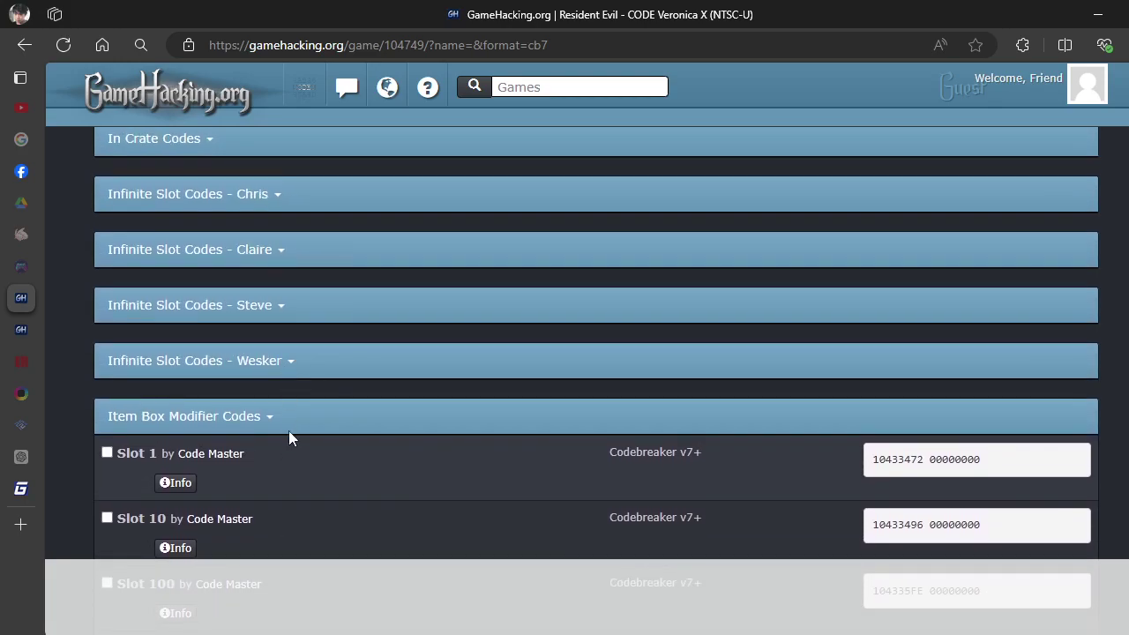
scroll(424, 405, down, 1)
drag(924, 372, 885, 384)
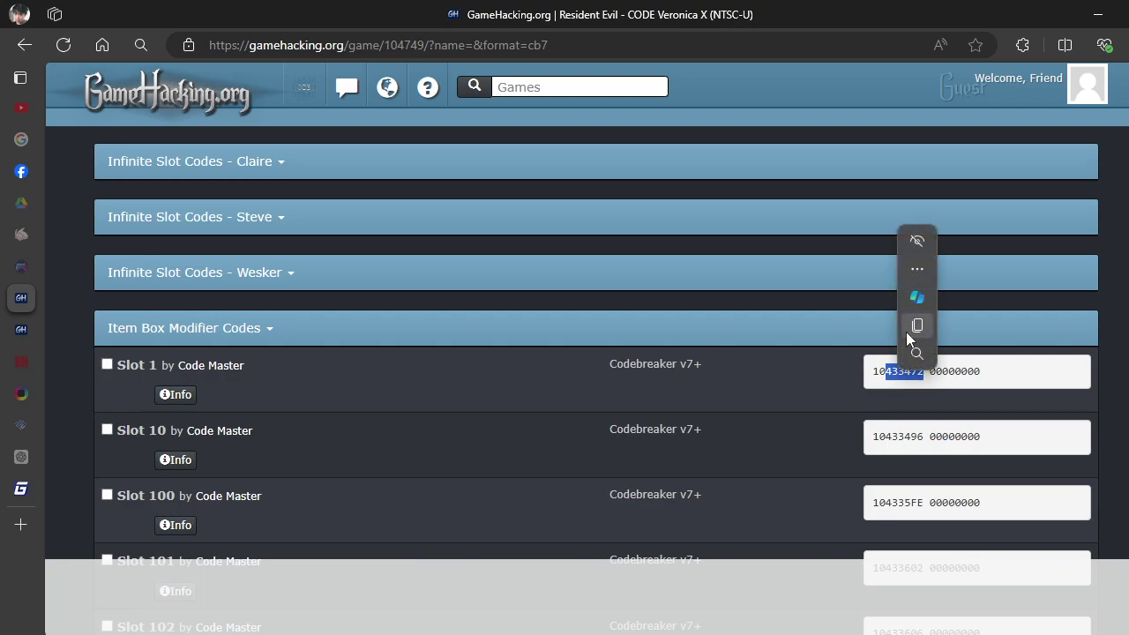
click(909, 327)
key(alt+Tab)
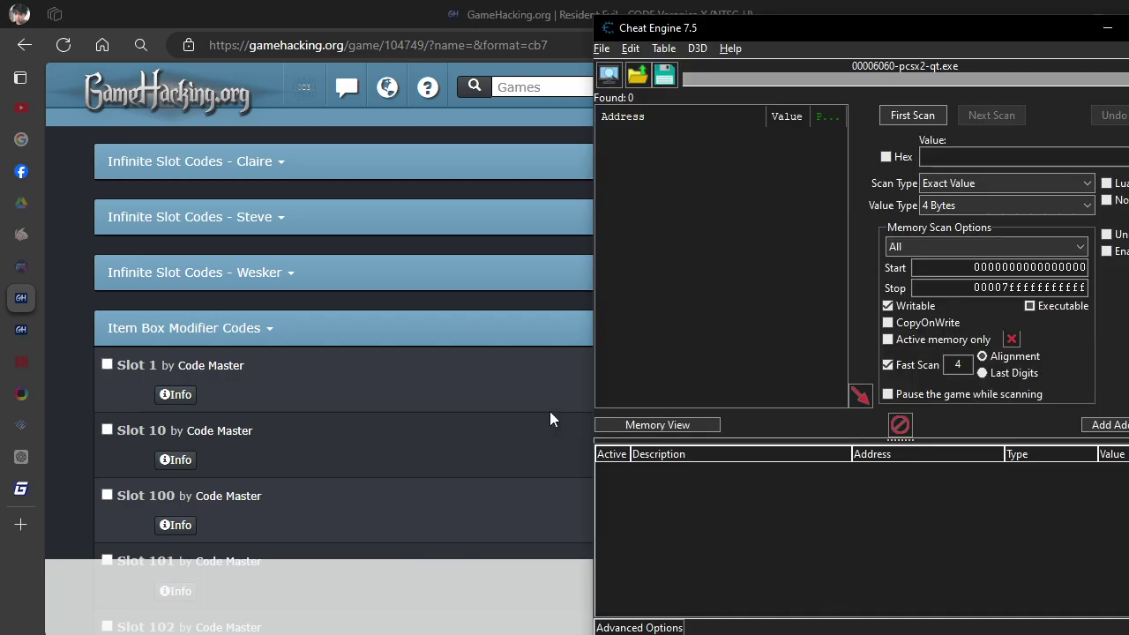
Attach Cheat Engine to the Resident Evil - CODE Veronica X process.
drag(939, 31, 865, 16)
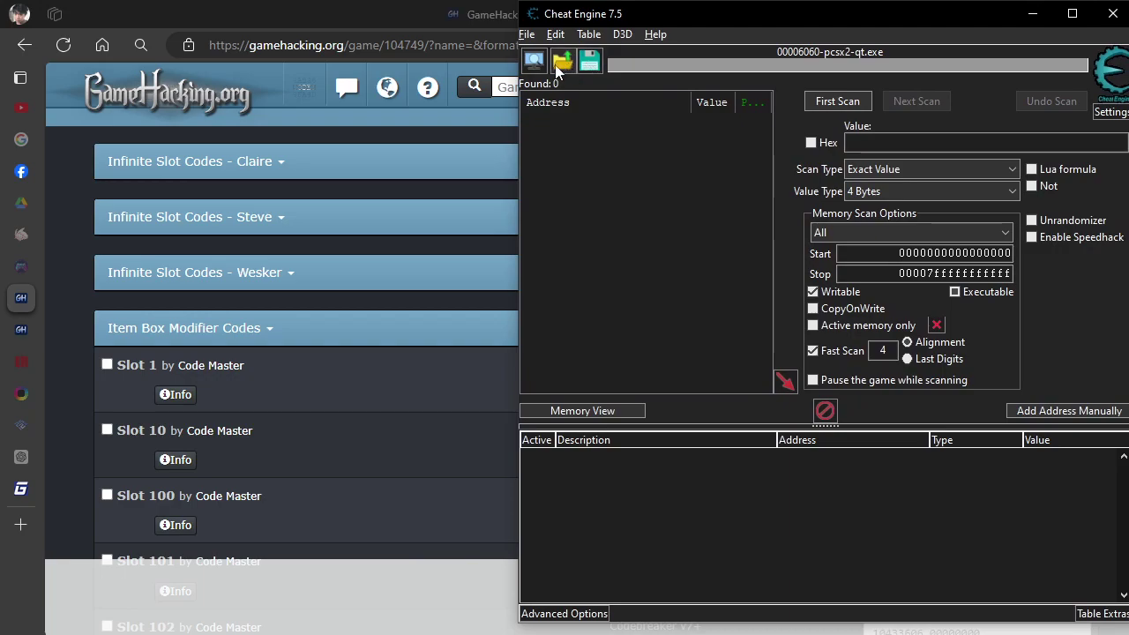
click(535, 59)
click(636, 395)
click(618, 364)
click(602, 399)
click(576, 335)
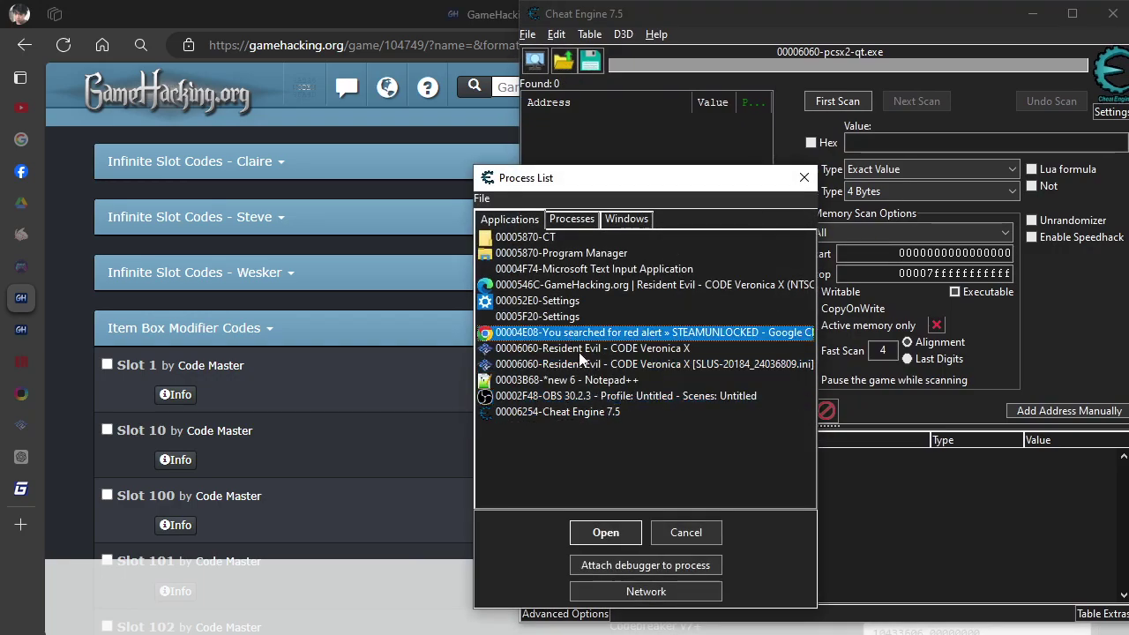
click(581, 351)
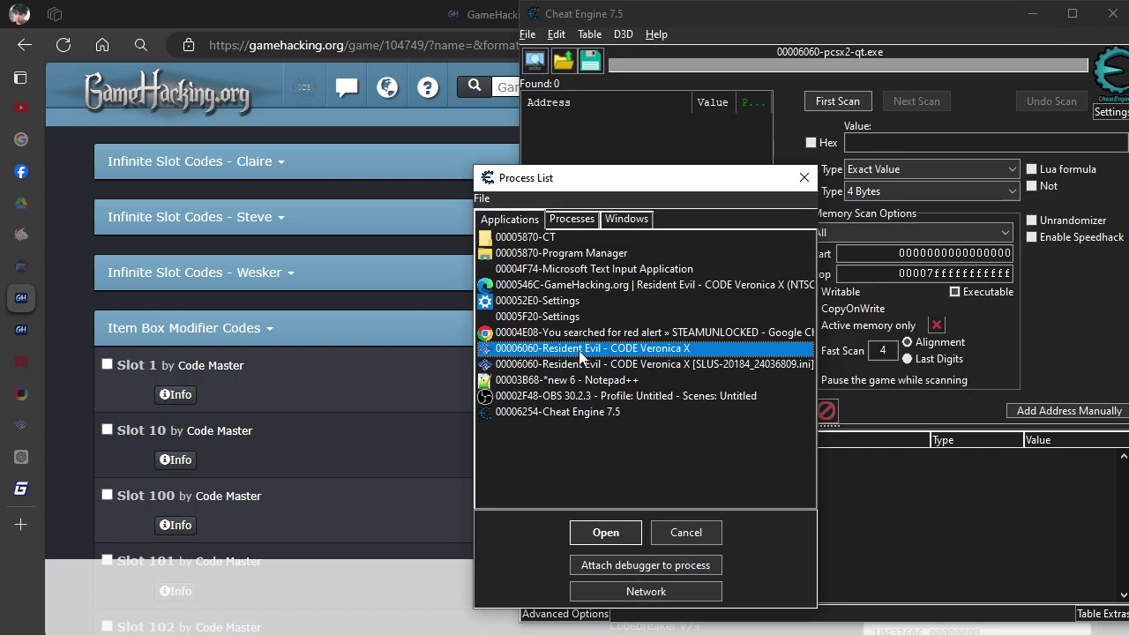
double_click(580, 352)
Add a manual pointer entry from eemem with offset 433472.
mouse_move(667, 634)
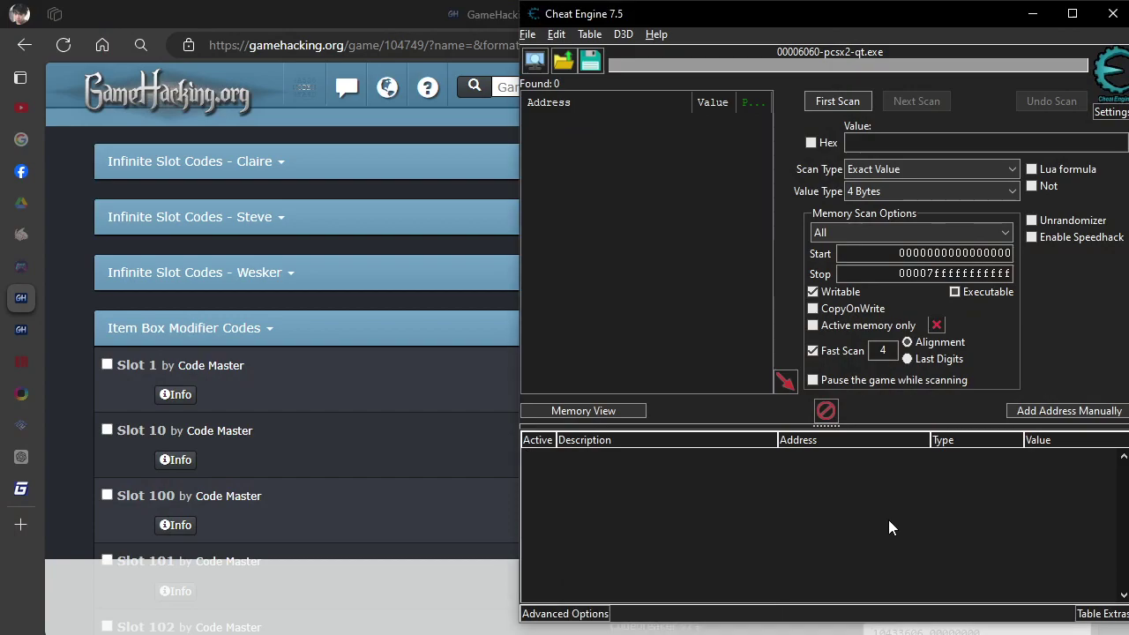
click(1066, 411)
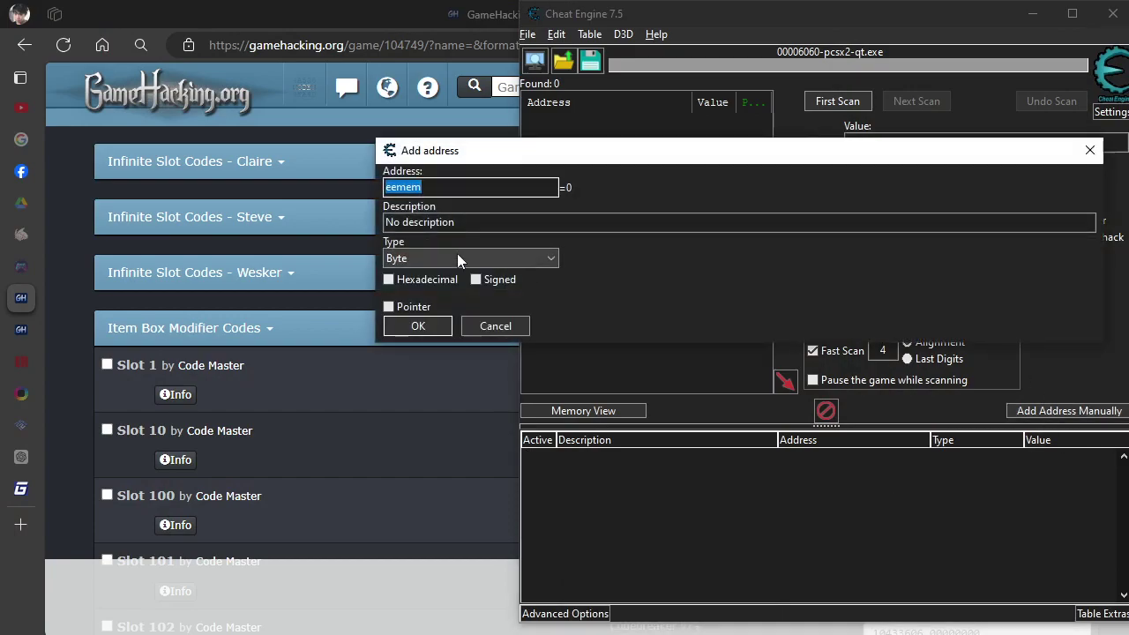
click(389, 306)
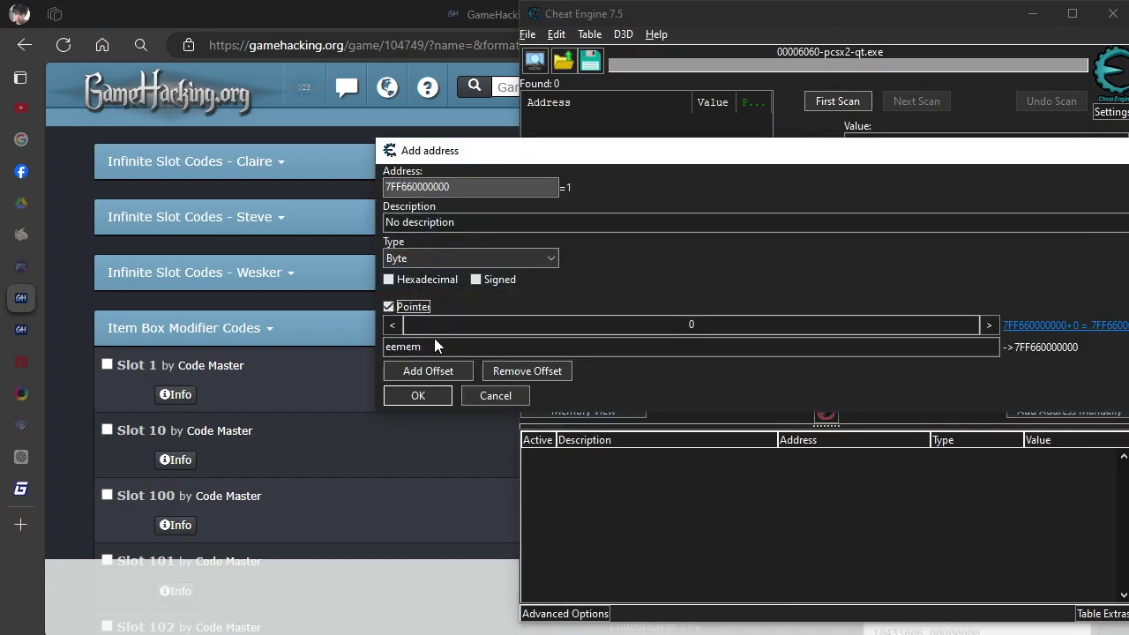
double_click(441, 346)
click(449, 347)
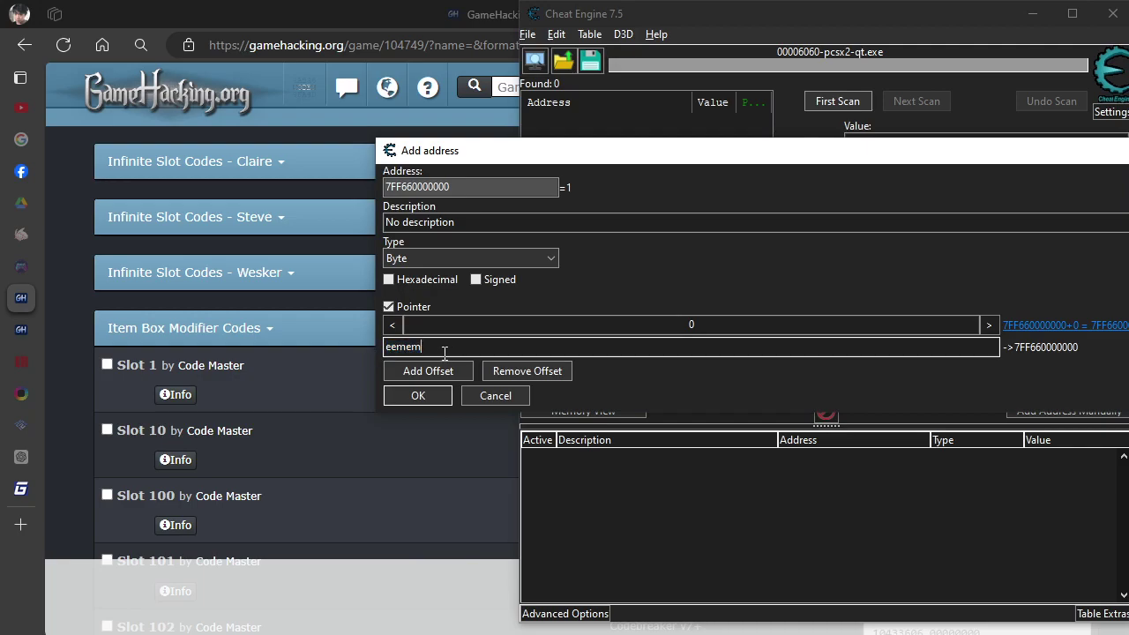
double_click(429, 351)
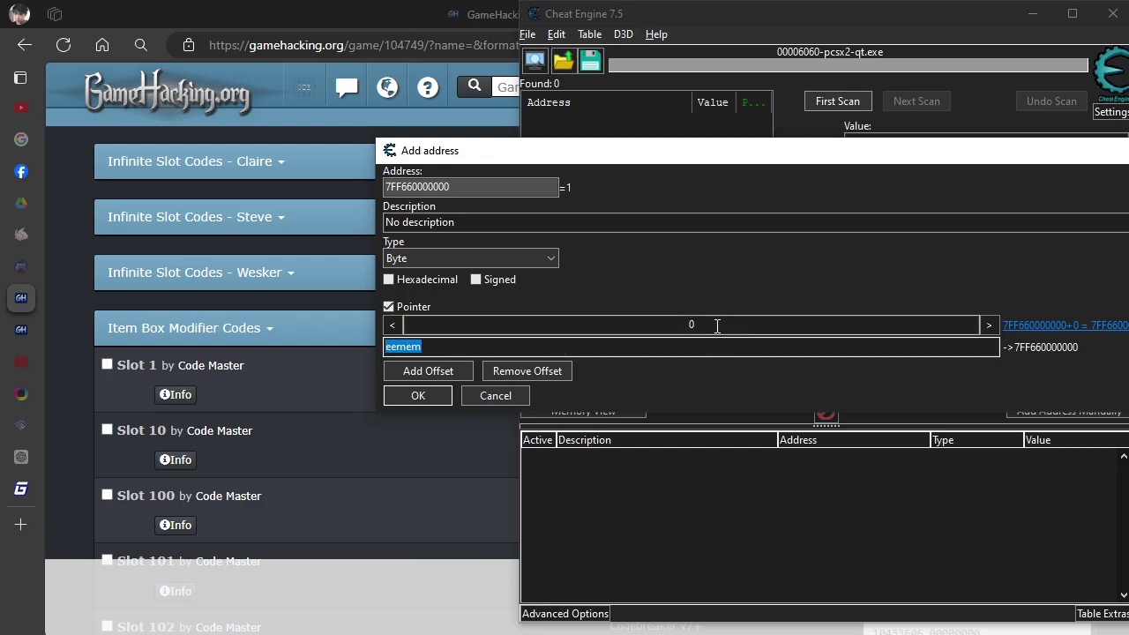
click(703, 326)
double_click(703, 326)
text(433472)
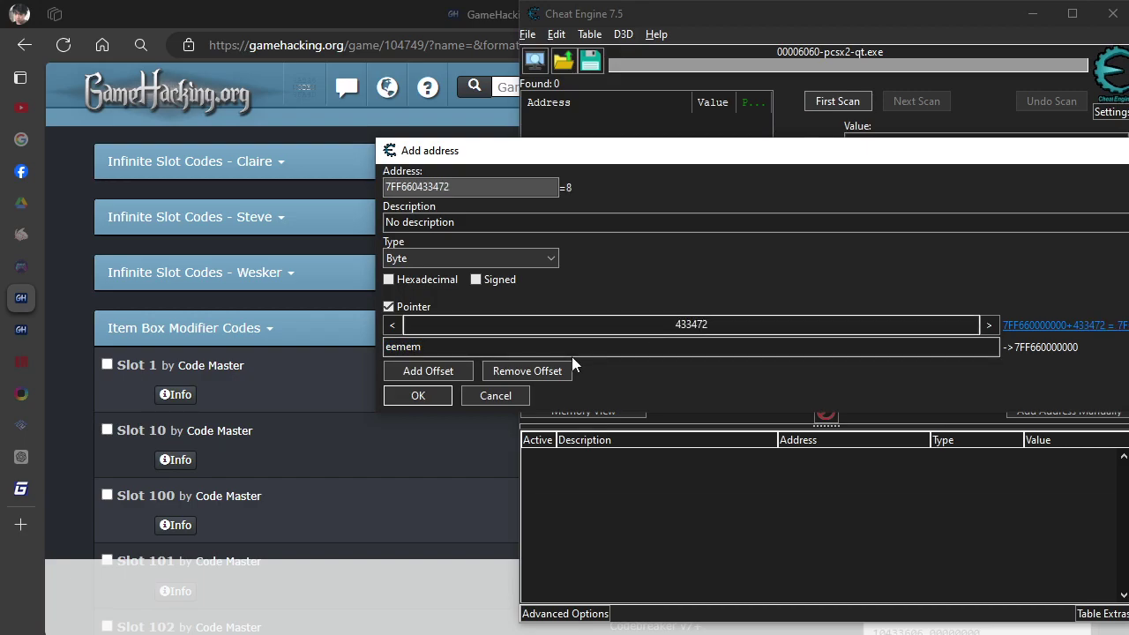
click(434, 399)
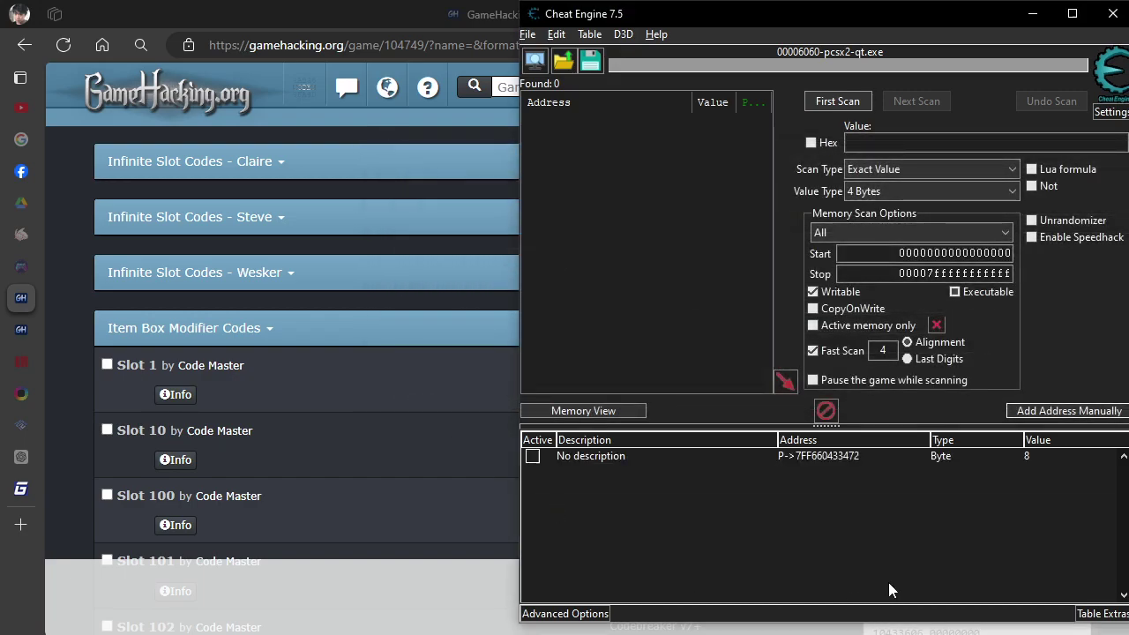
Set the pointer entry's value to 1 and check the item box in the game.
click(1058, 462)
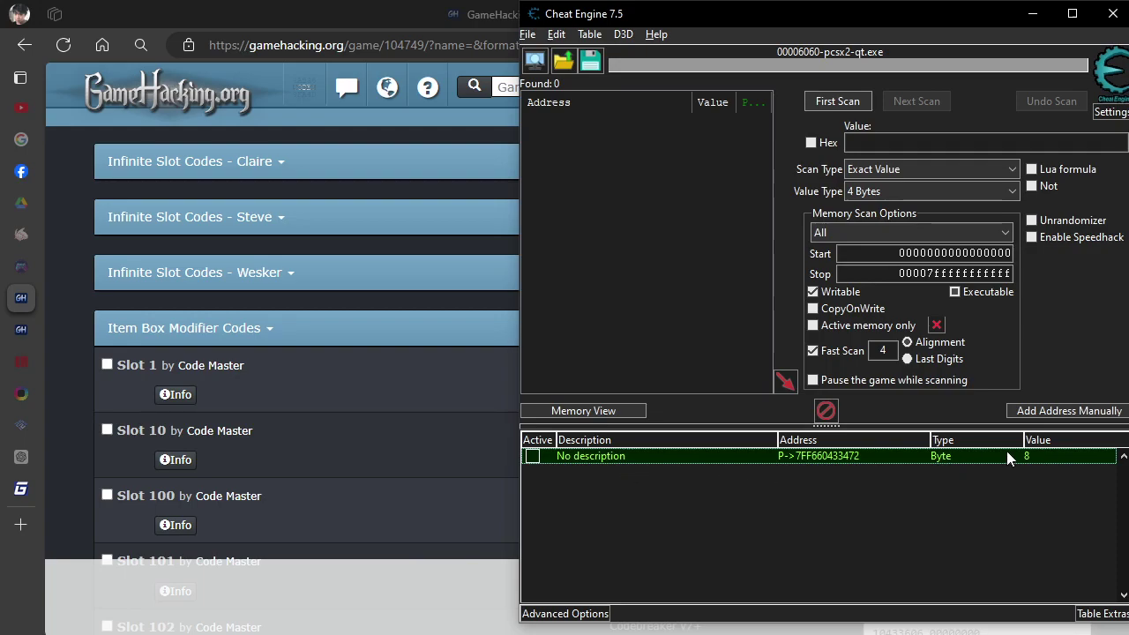
double_click(1050, 459)
text(1)
key(Return)
key(alt+Tab)
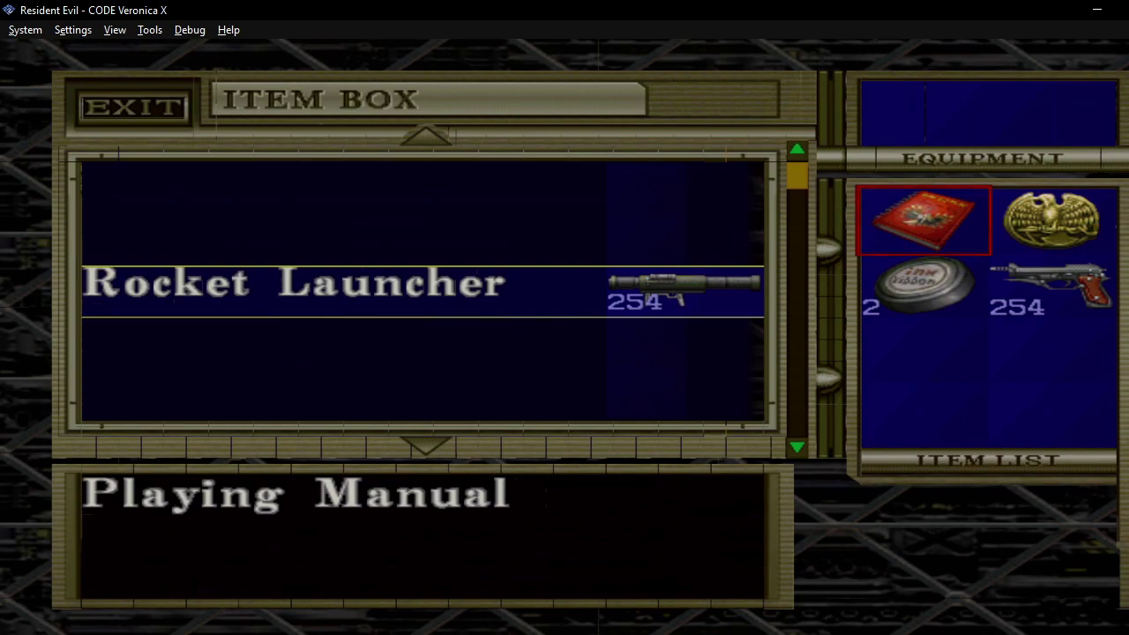
key(Down)
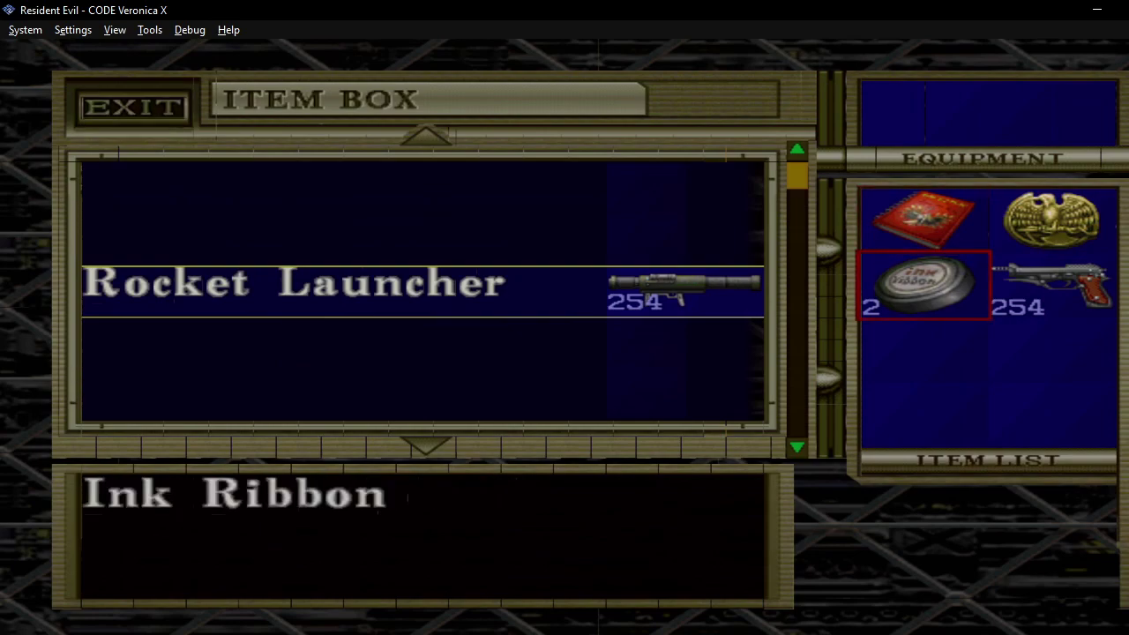
key(c)
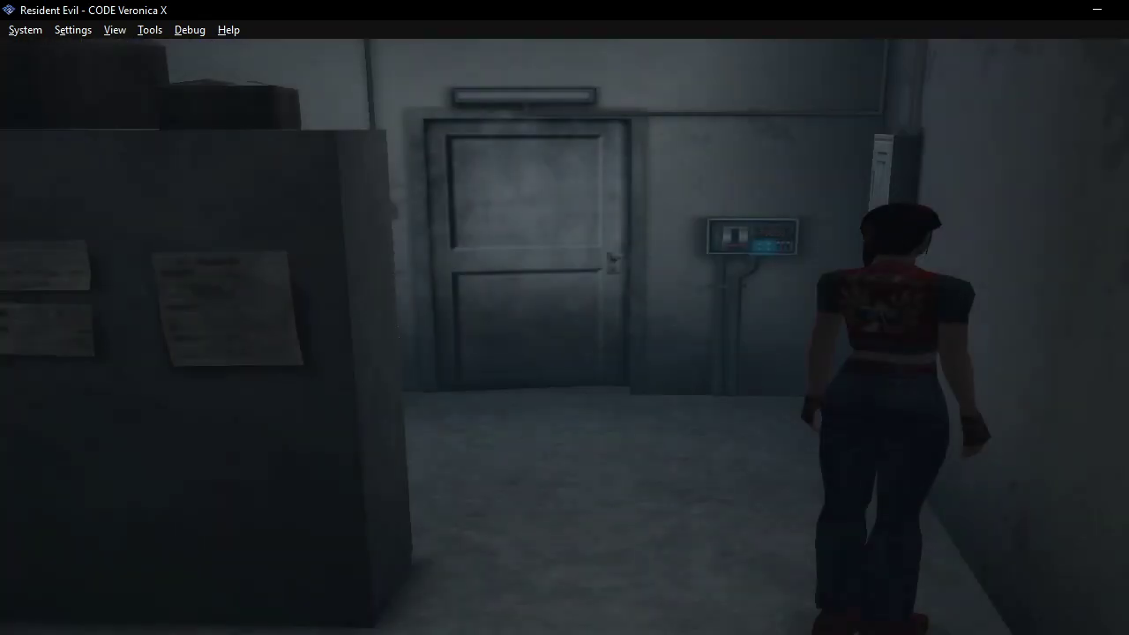
Change the pointer entry's value to 2 and return to the game.
key(alt+Tab)
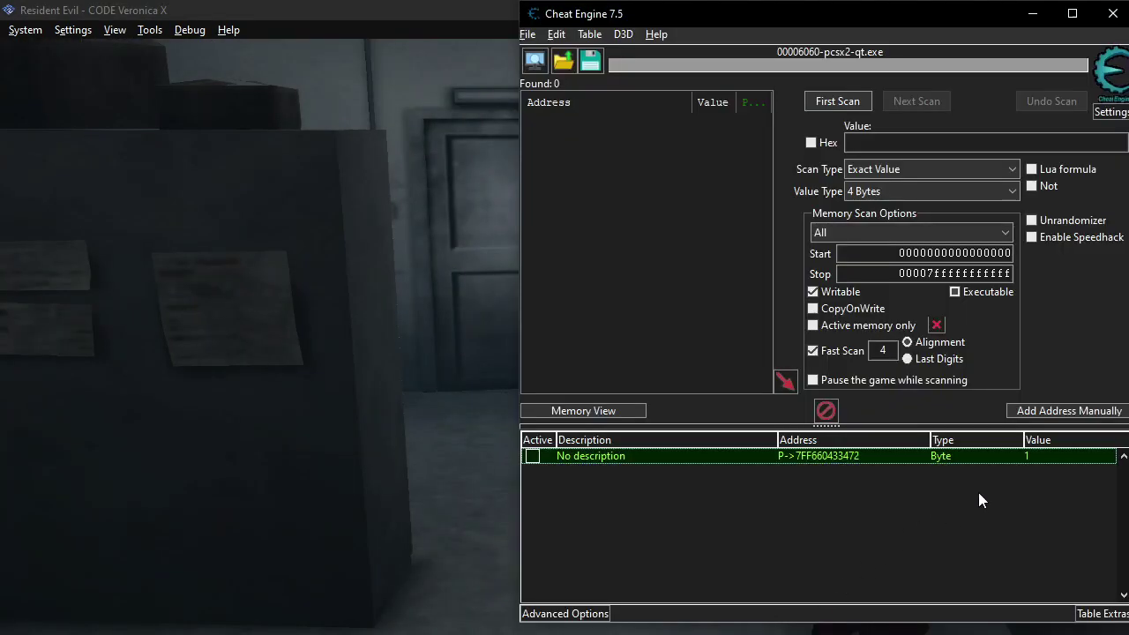
double_click(1033, 457)
text(2)
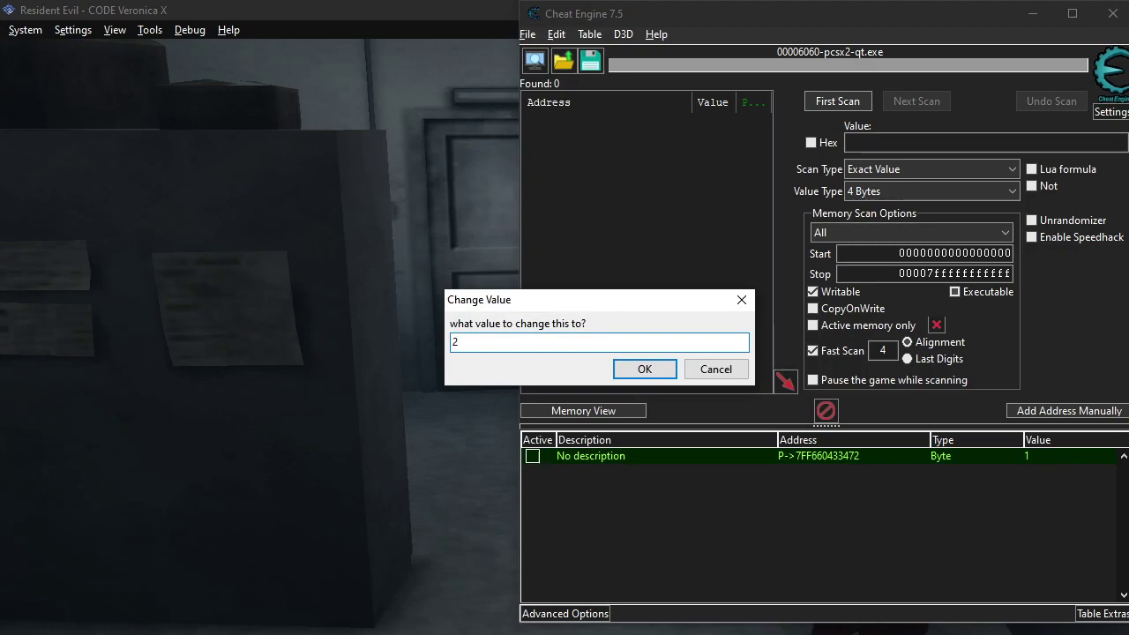
key(Return)
click(393, 326)
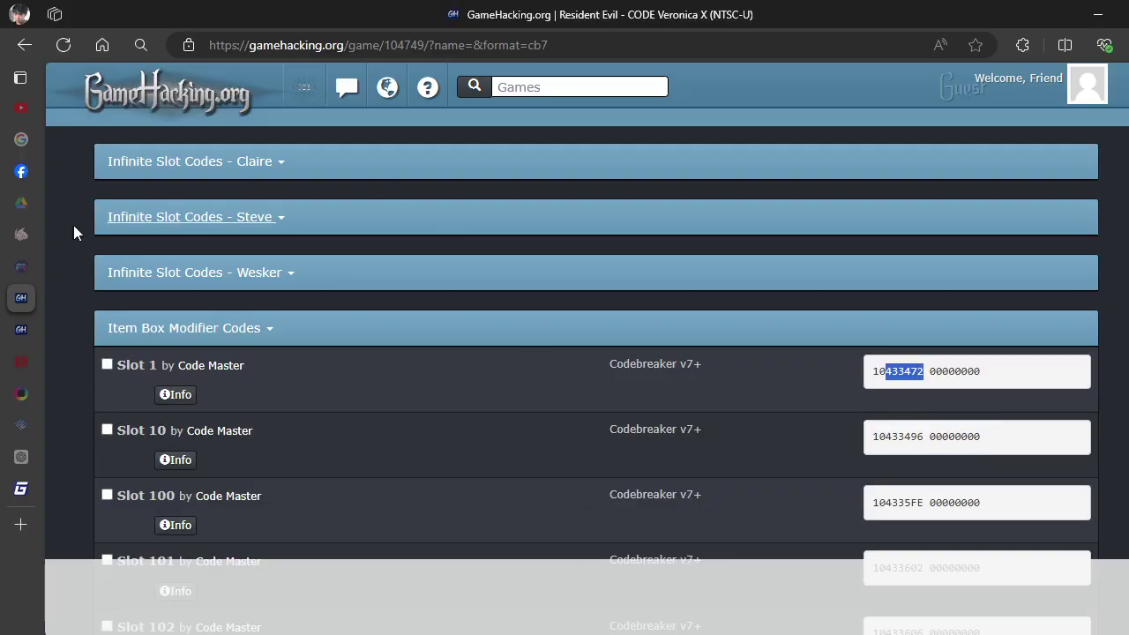
Open the Quantity Digits code's Info/Note and scroll through its item ID list.
click(124, 339)
scroll(111, 349, down, 1)
scroll(111, 343, down, 8)
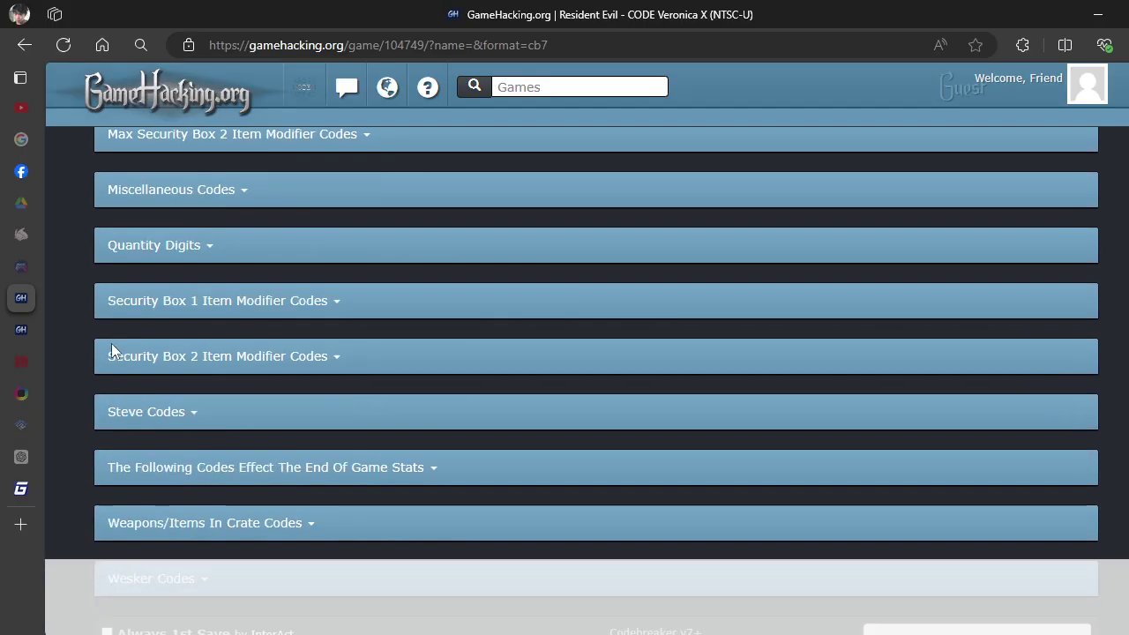
scroll(124, 318, up, 1)
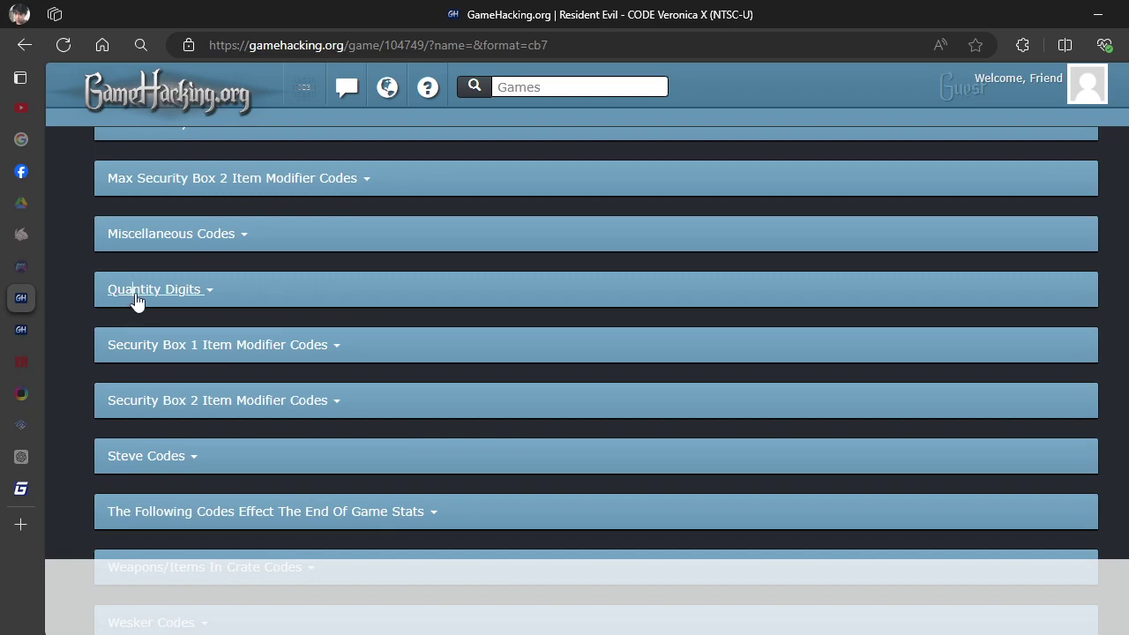
click(159, 299)
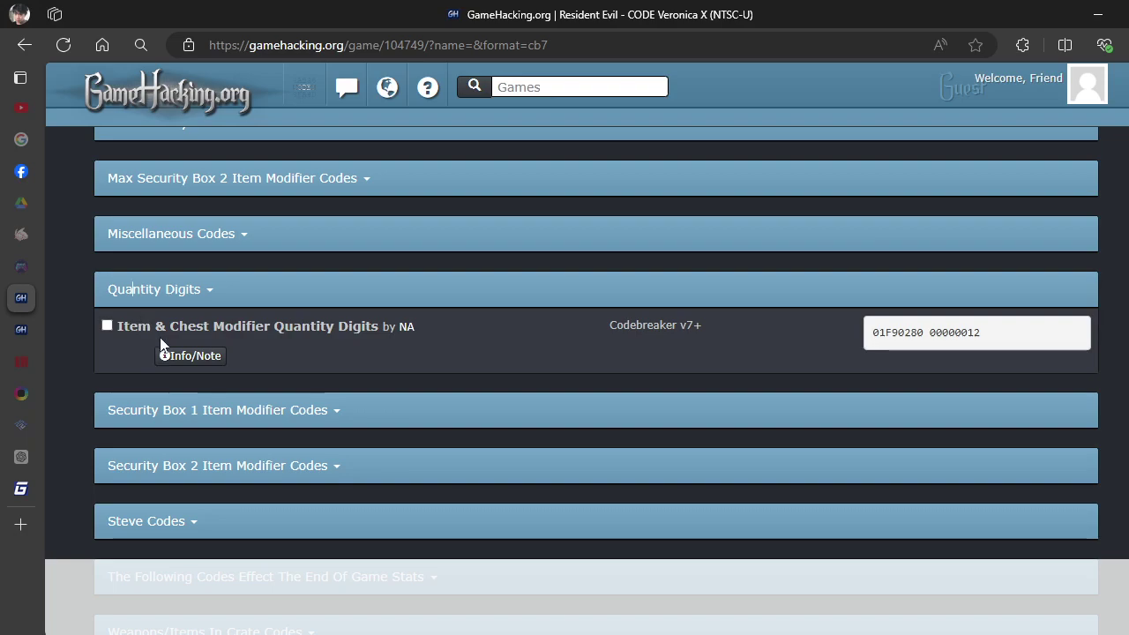
click(185, 355)
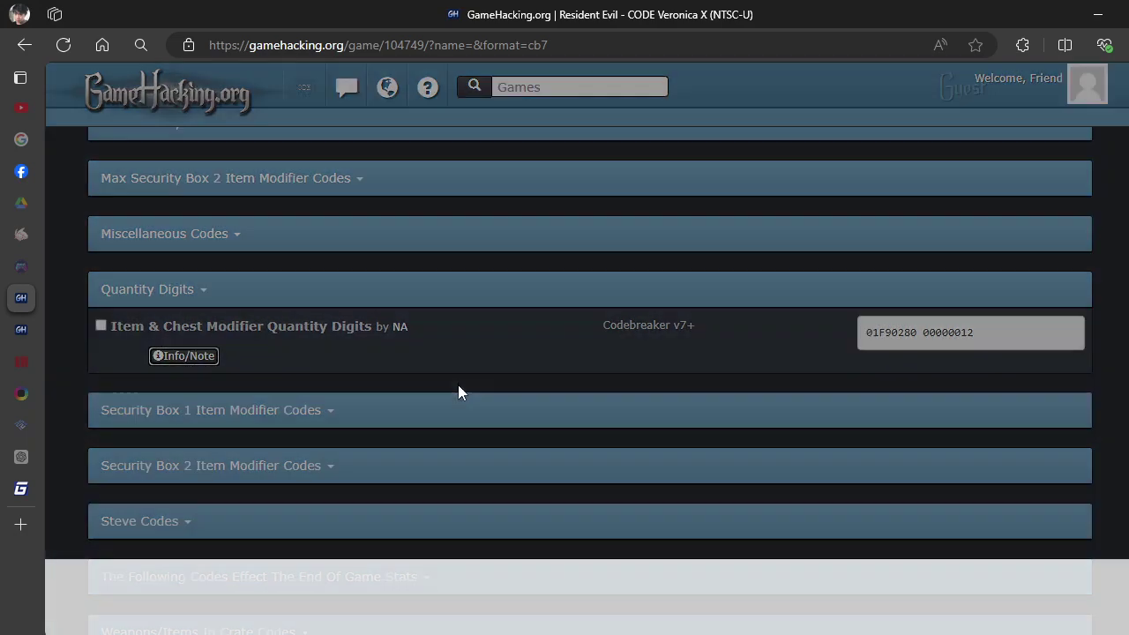
scroll(414, 234, down, 2)
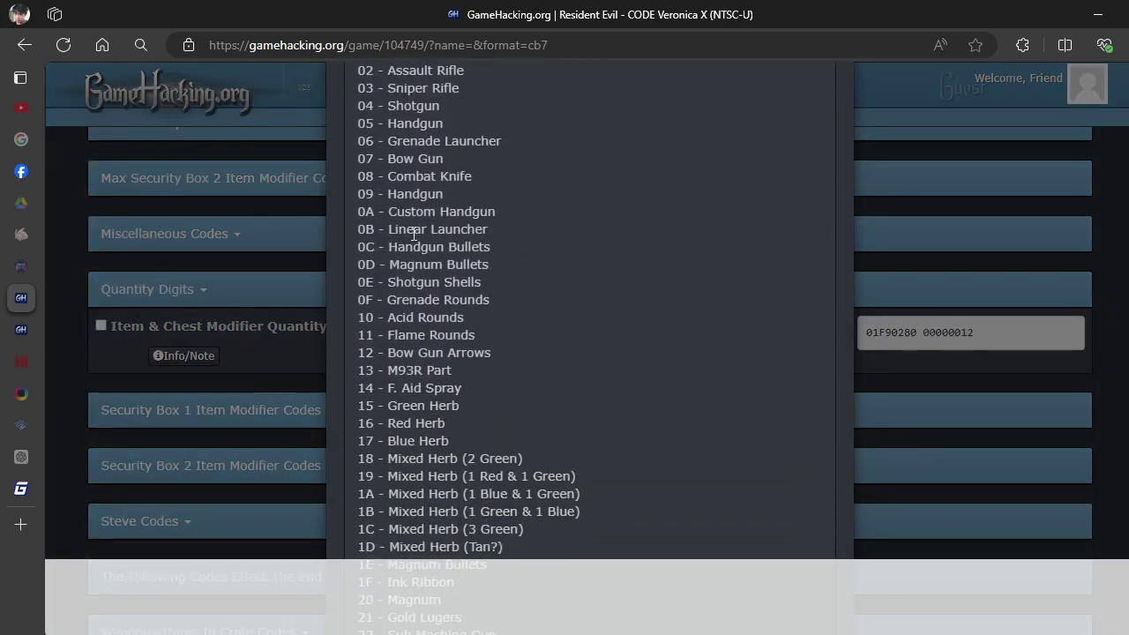
scroll(414, 234, down, 2)
scroll(406, 221, down, 2)
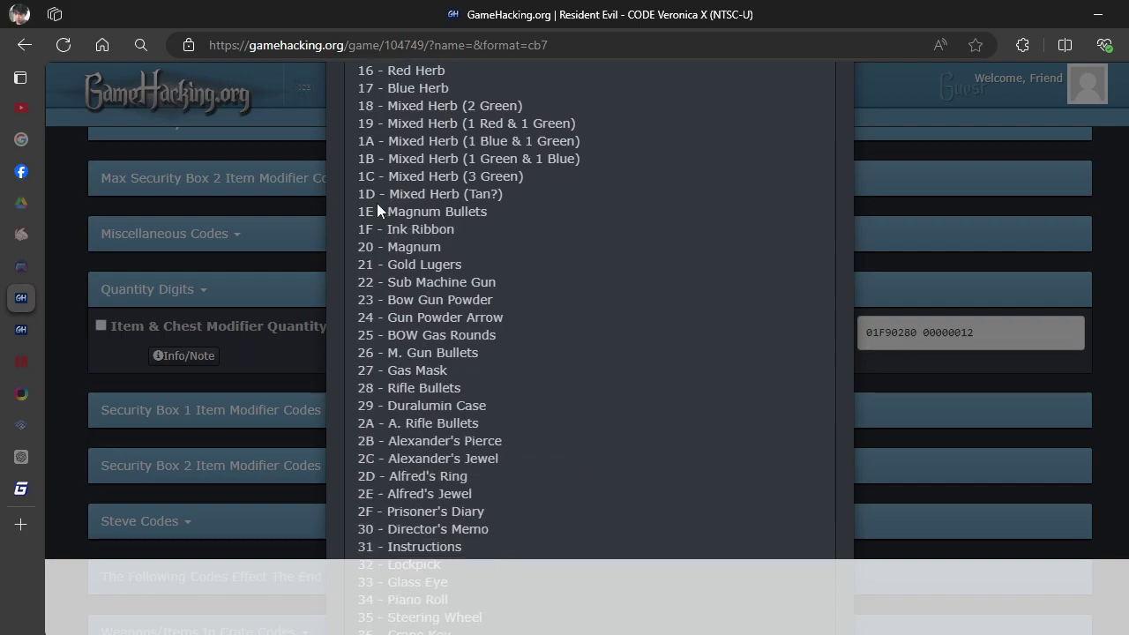
drag(376, 201, 359, 203)
key(alt+Tab)
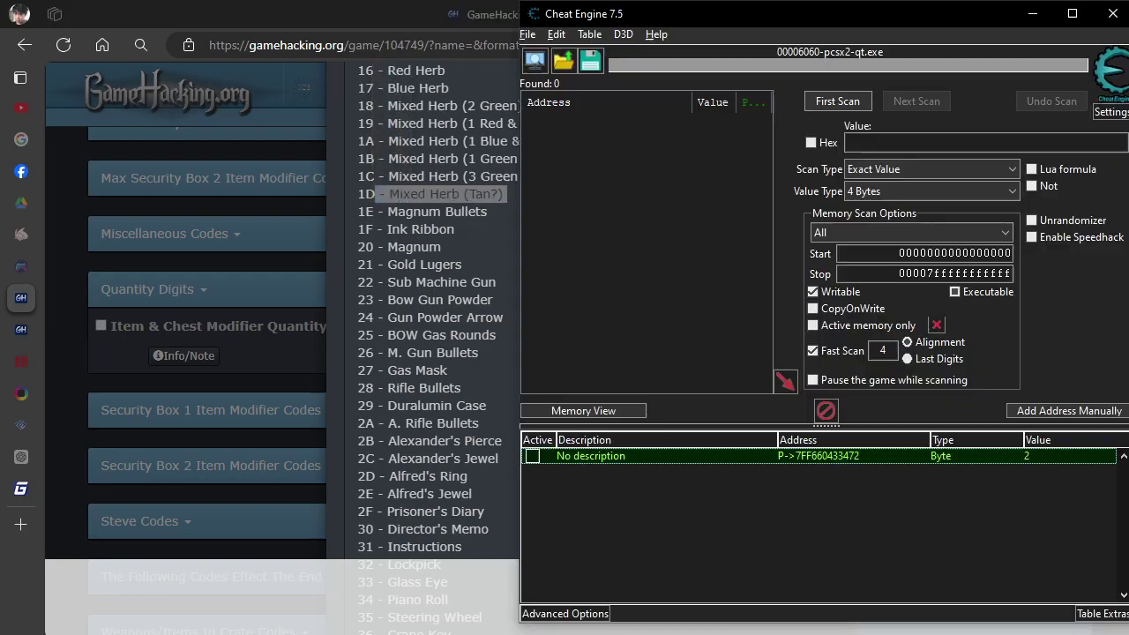
Show the pointer entry's value in hexadecimal, now reading 02.
double_click(785, 456)
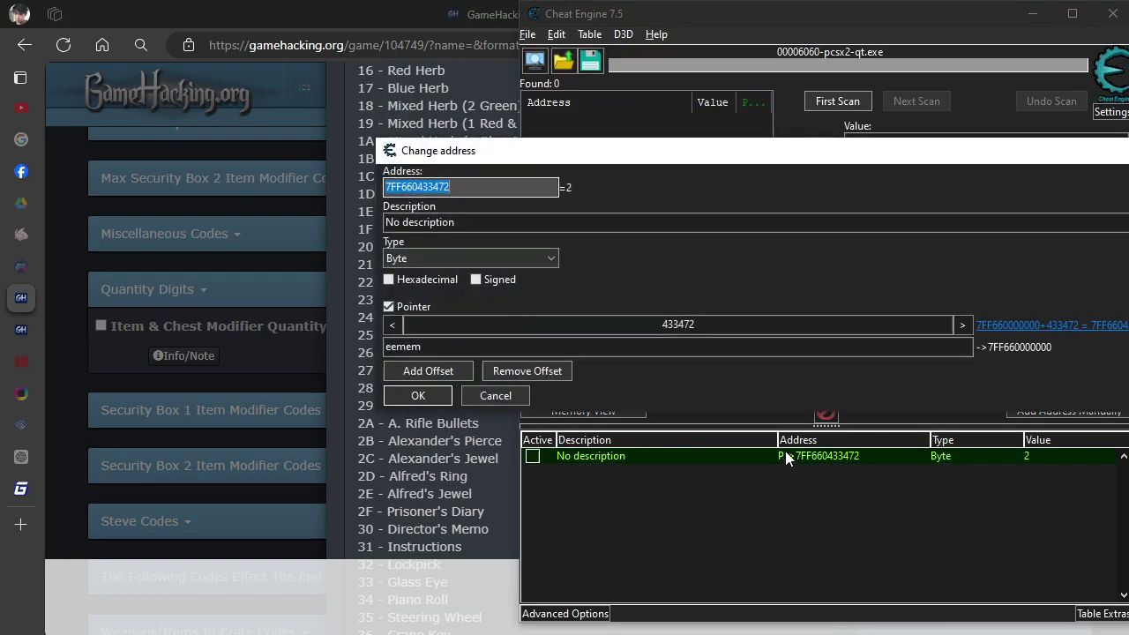
click(391, 283)
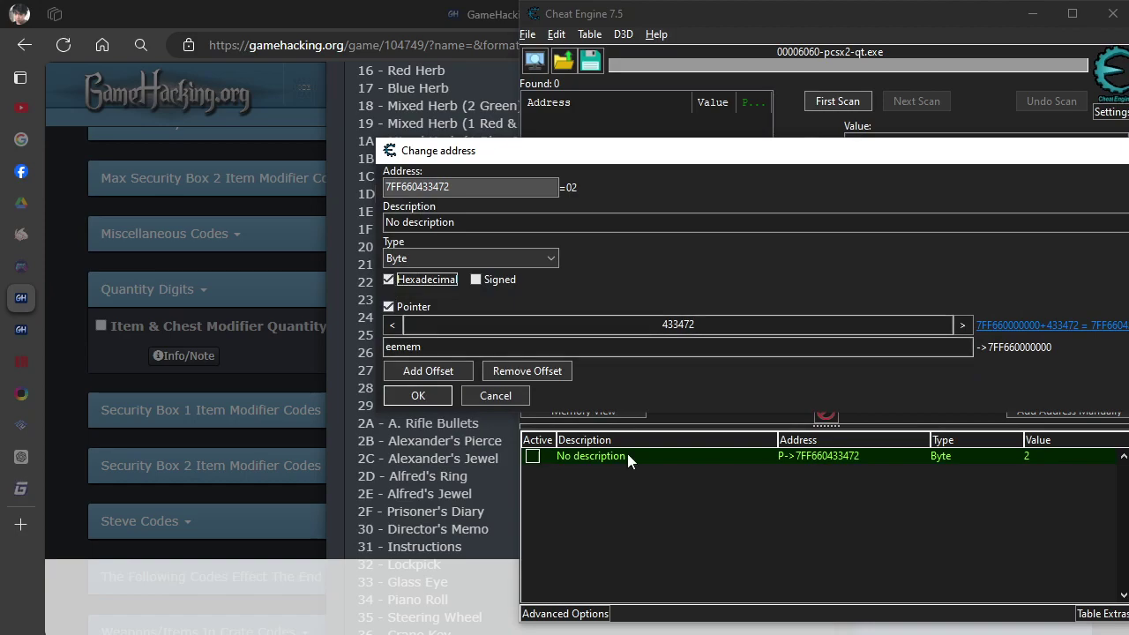
click(419, 396)
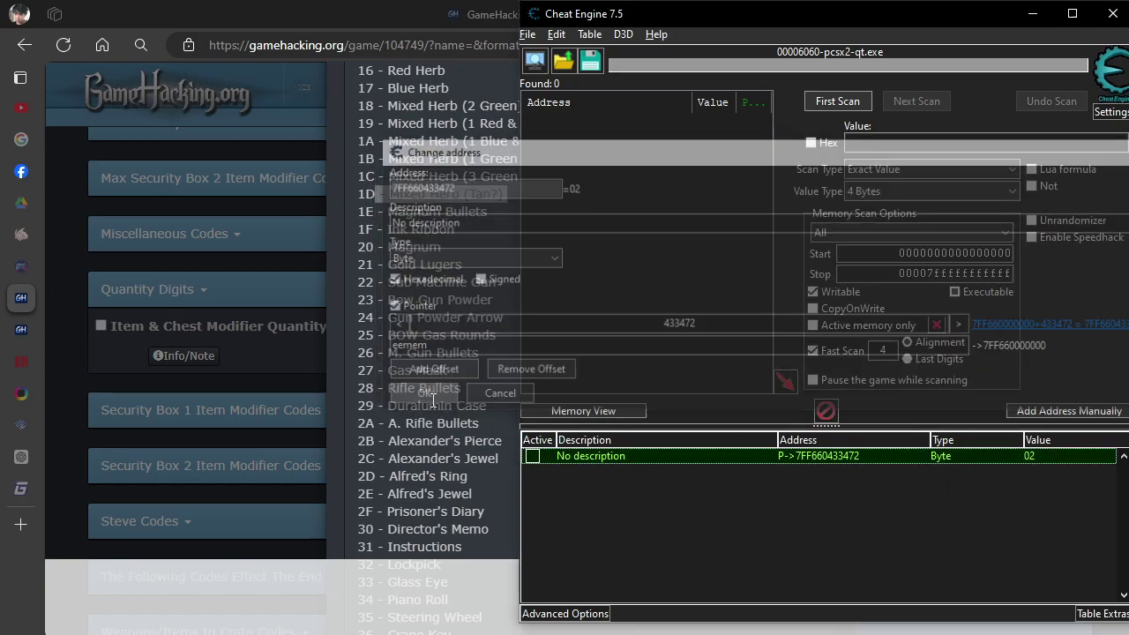
drag(404, 300, 414, 300)
click(389, 212)
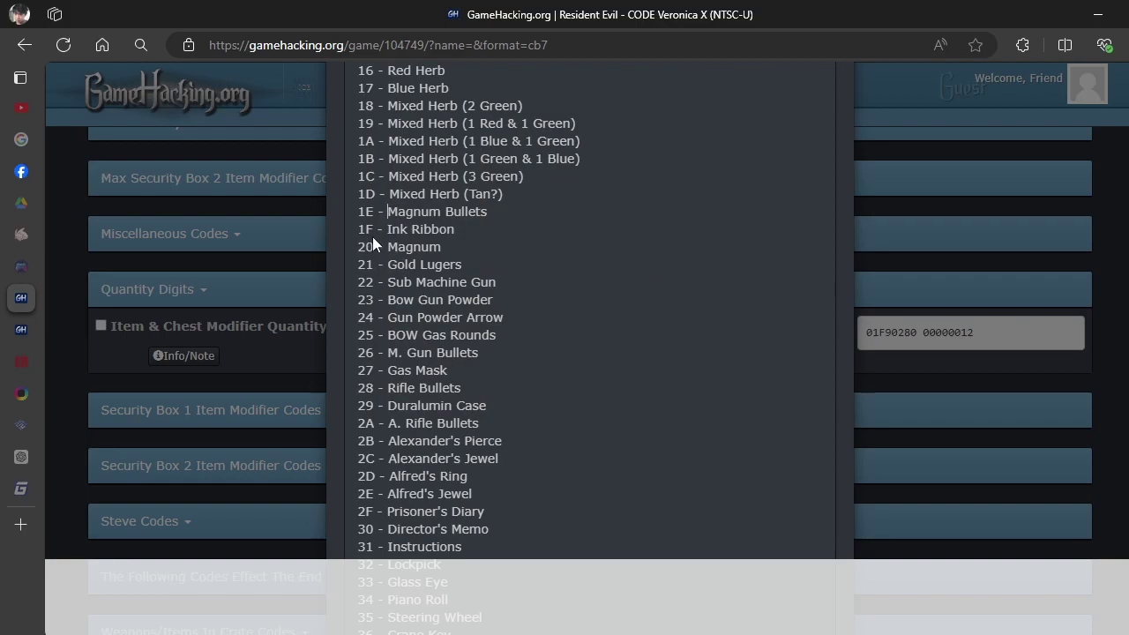
drag(372, 230, 360, 235)
key(shift+End)
key(shift+Home)
click(374, 262)
scroll(427, 281, down, 1)
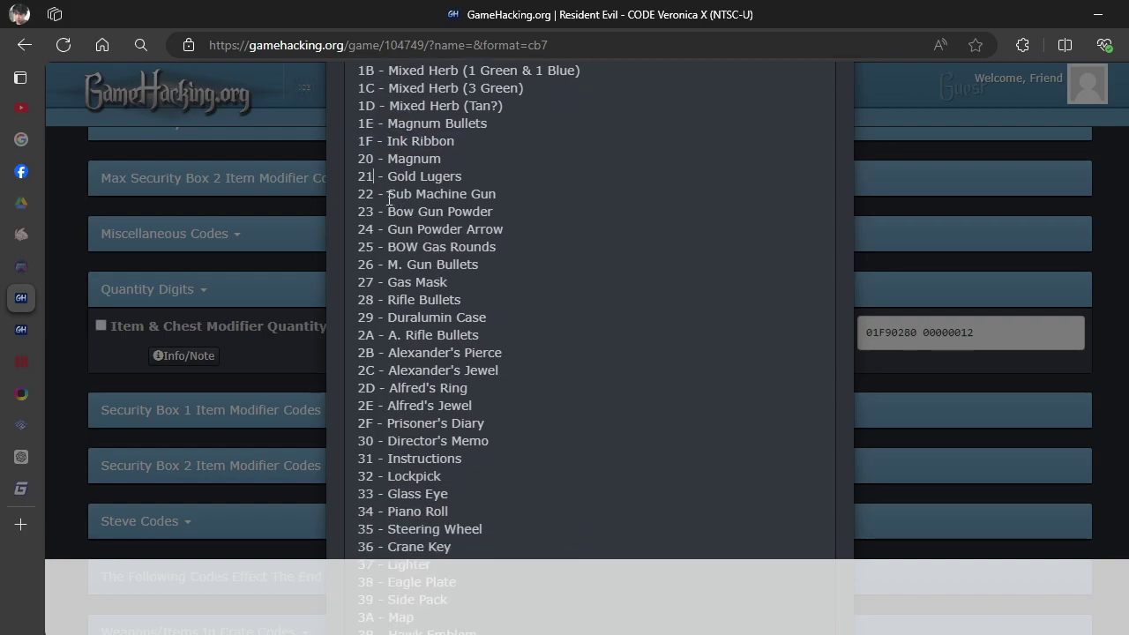
shift+click(425, 204)
click(421, 247)
scroll(445, 285, down, 2)
scroll(448, 290, down, 1)
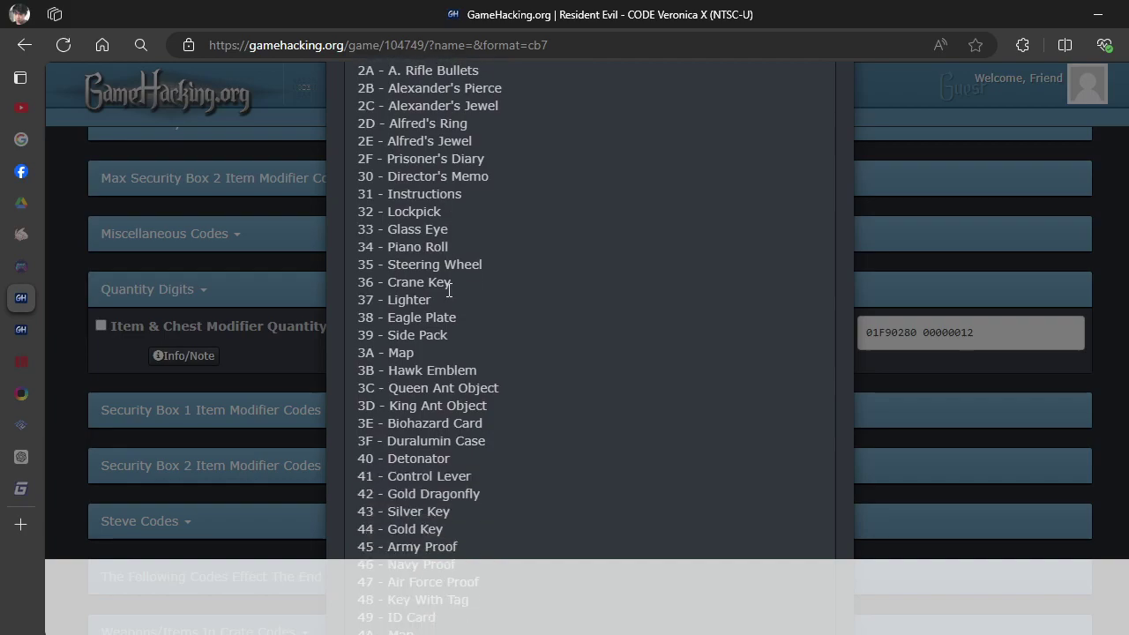
scroll(448, 290, up, 8)
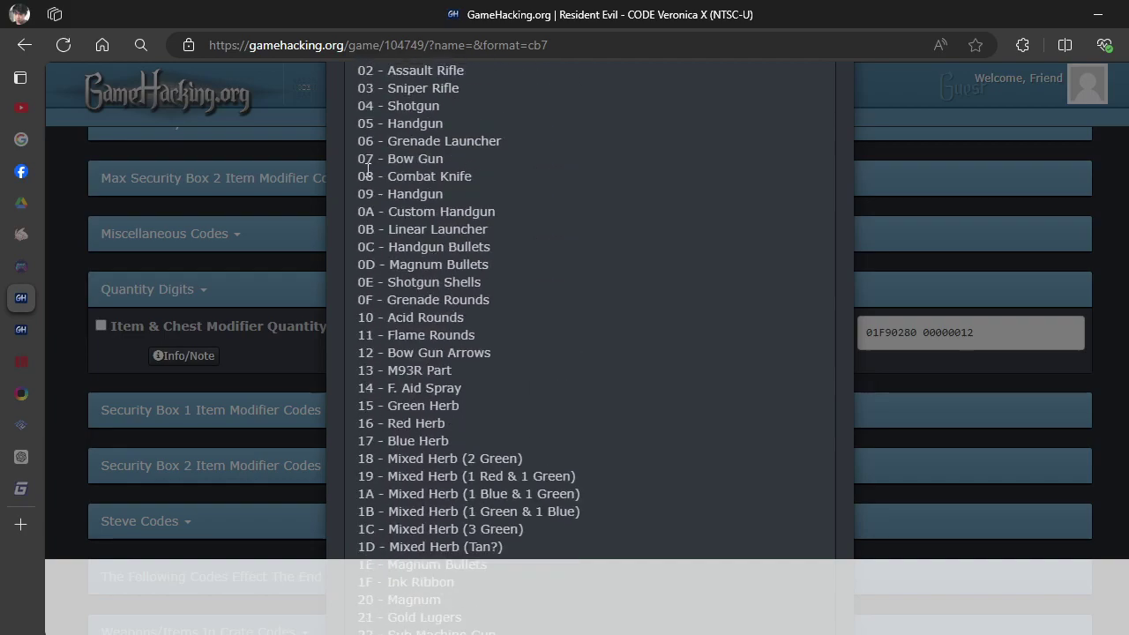
click(761, 632)
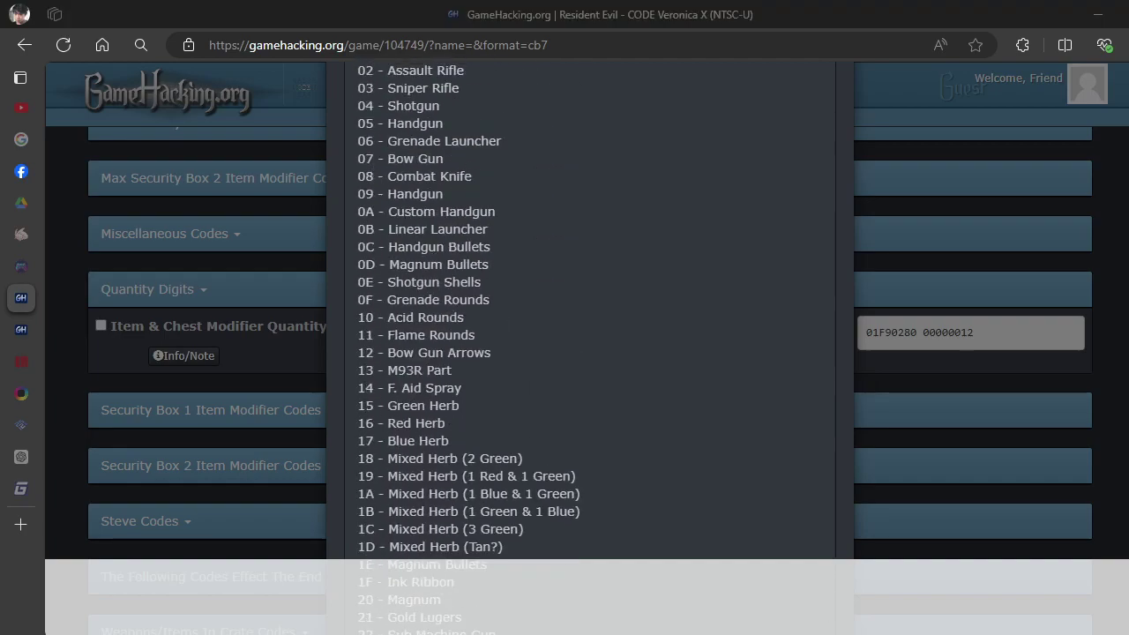
Set the pointer entry to 07 and confirm the item box shows a Bow Gun.
double_click(1029, 456)
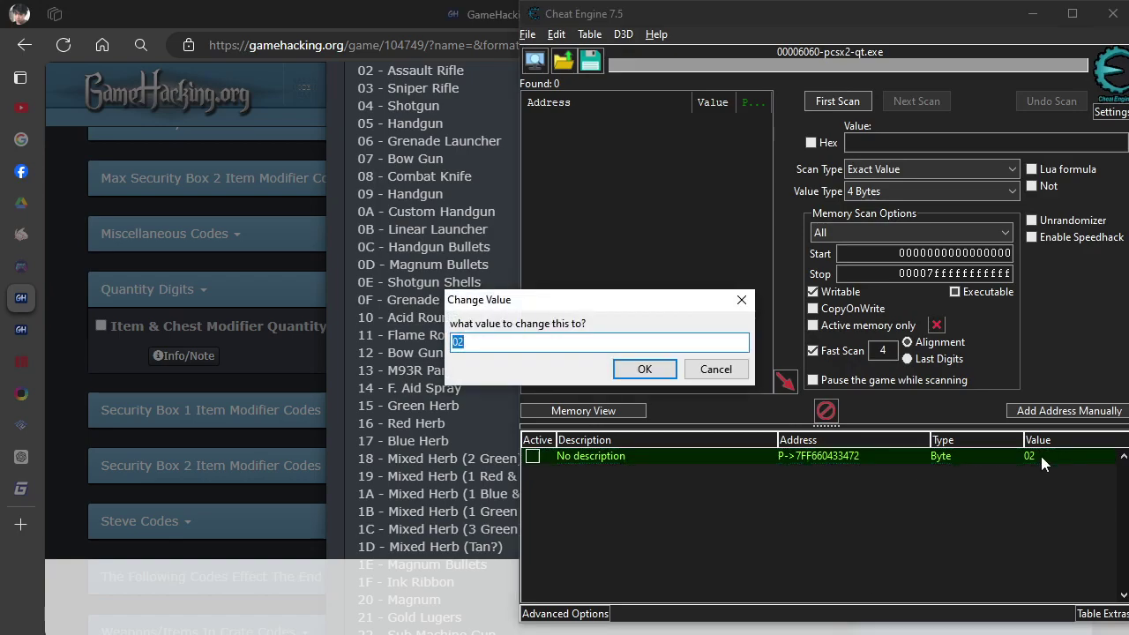
text(07)
key(Return)
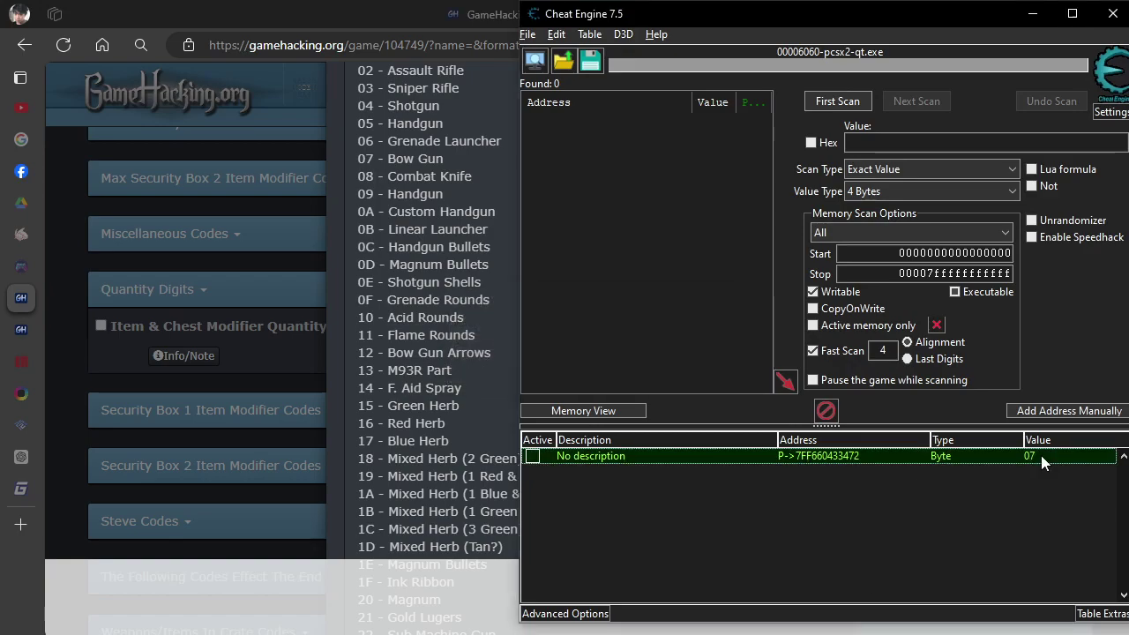
key(alt+Tab)
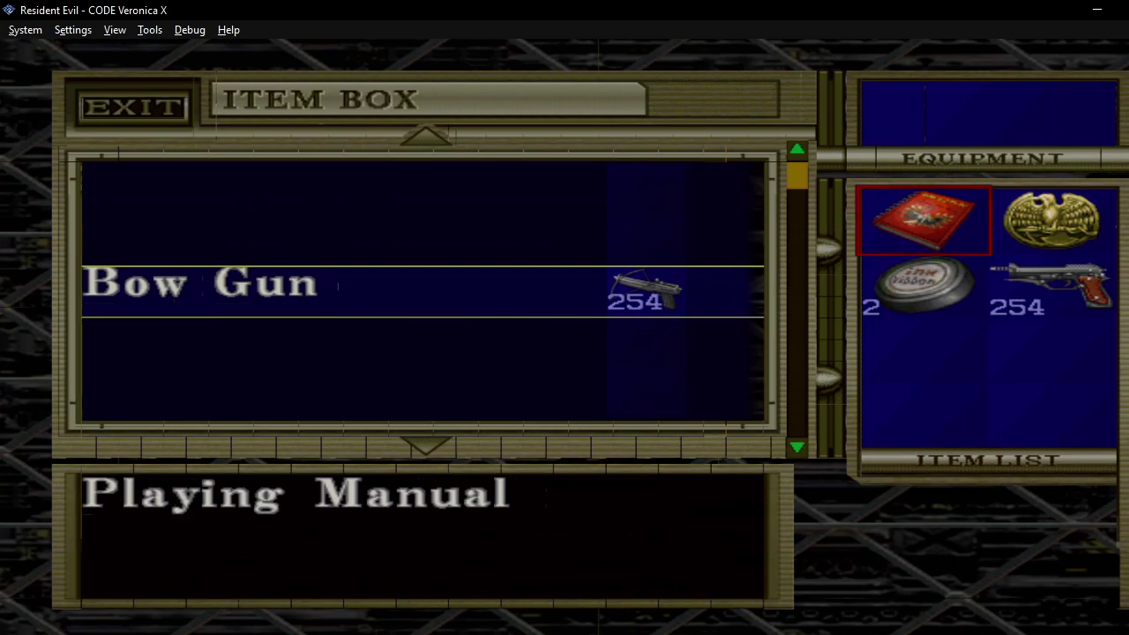
key(alt+Tab)
Snap the Cheat Engine window into a screen corner beside the game.
drag(794, 13, 132, 1)
key(super+Down)
key(super+Left)
key(super+Up)
drag(285, 18, 221, 26)
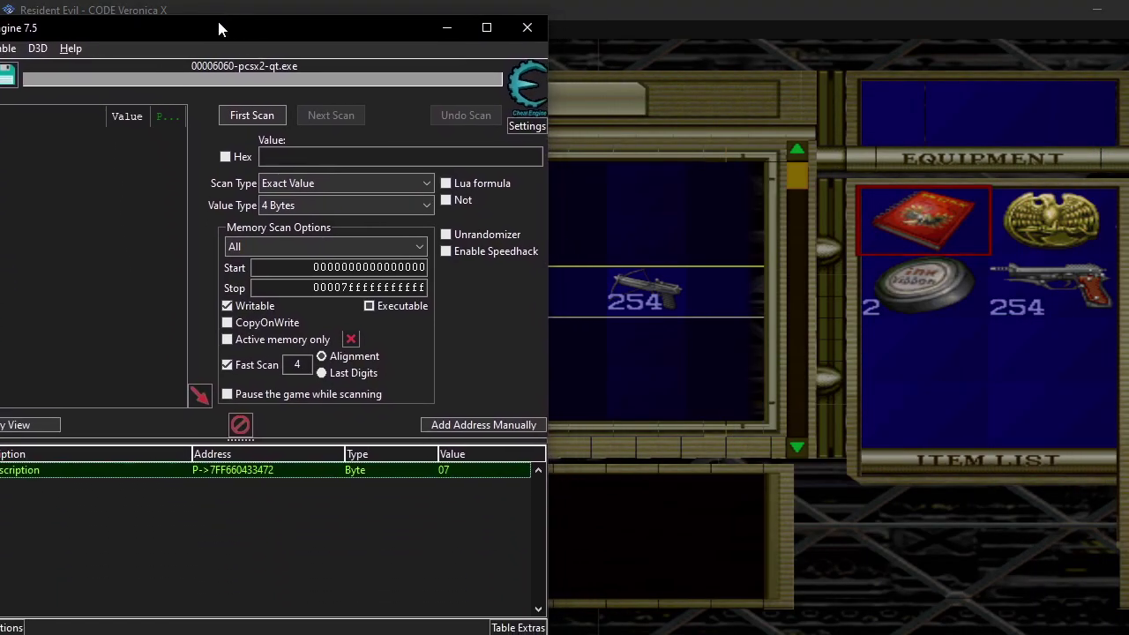
Try item codes 06, 03, 04 and 77 in the pointer entry's value, watching the item box.
double_click(474, 470)
text(06)
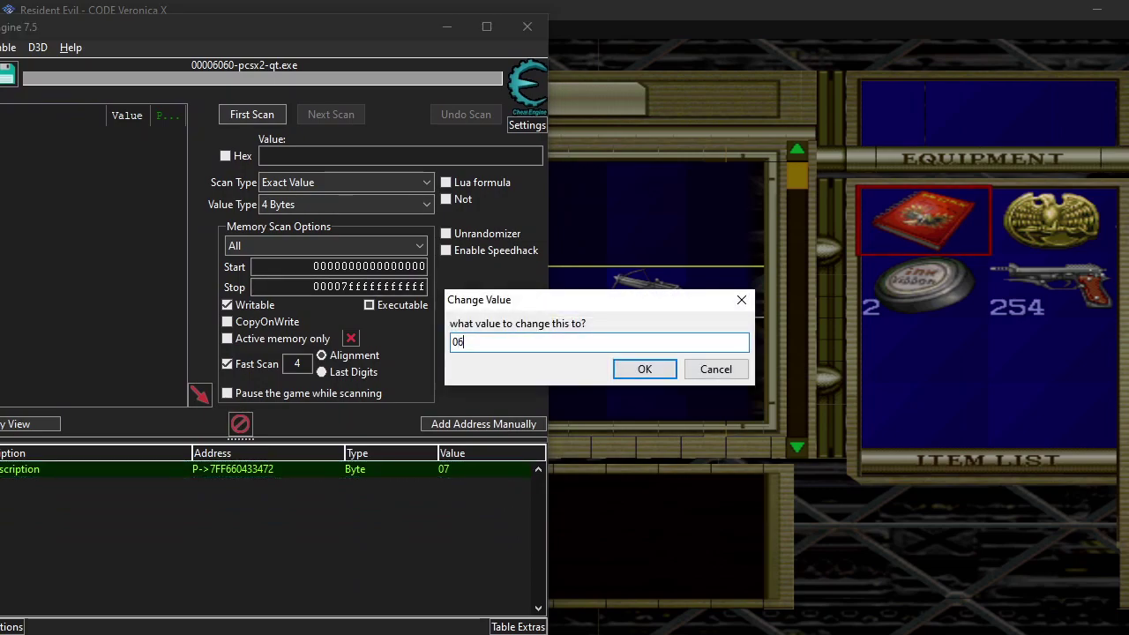
key(Return)
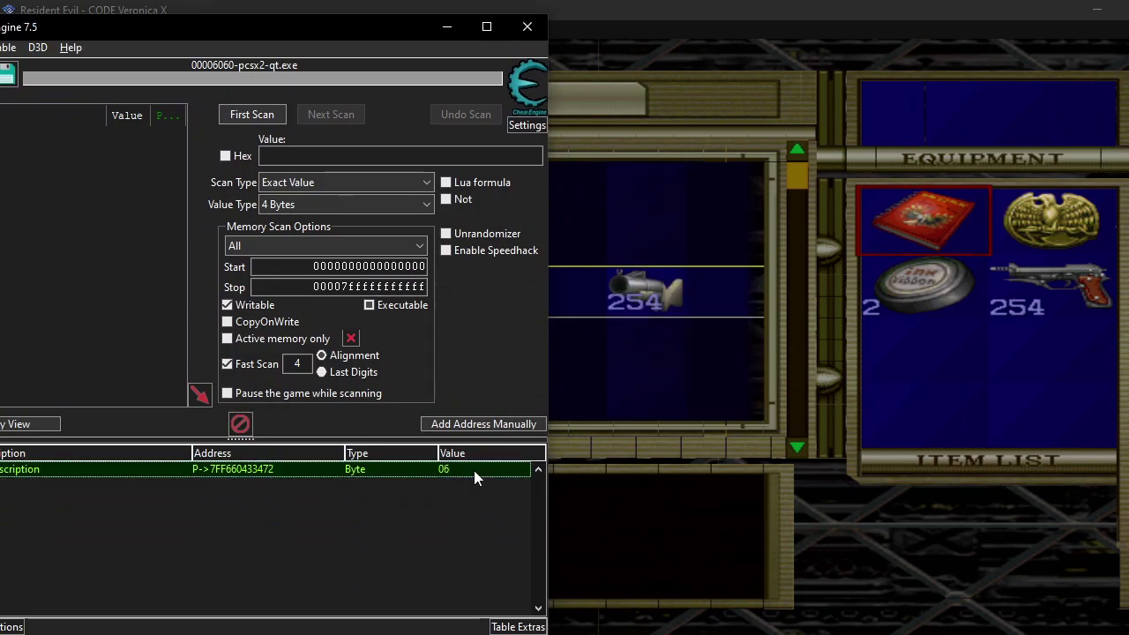
click(473, 470)
text(03)
key(Return)
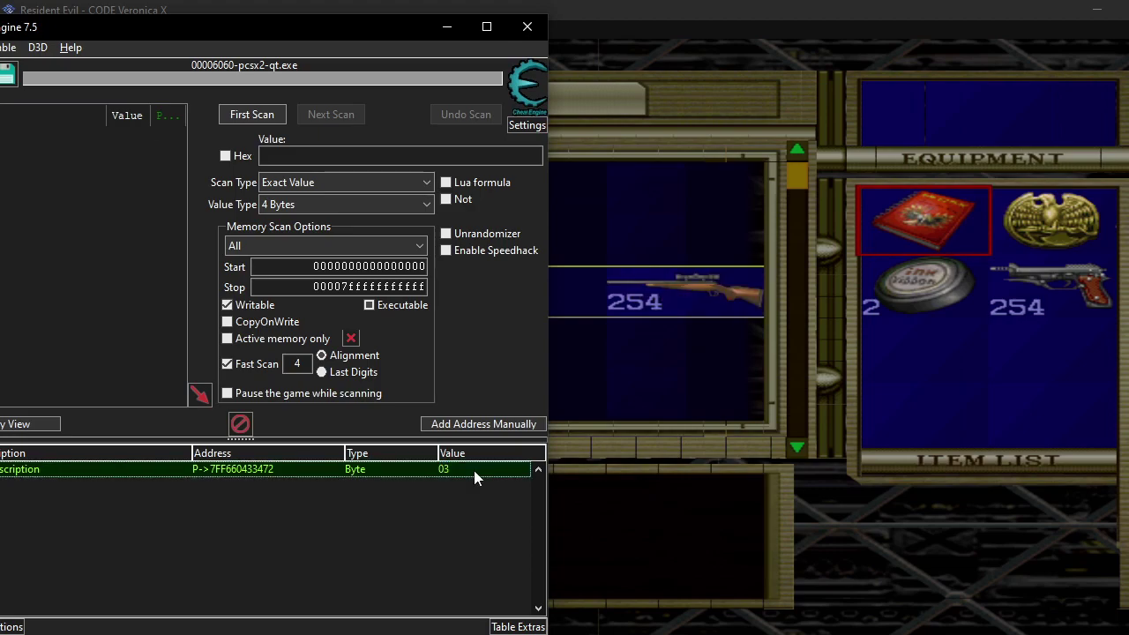
click(474, 470)
text(04)
key(Return)
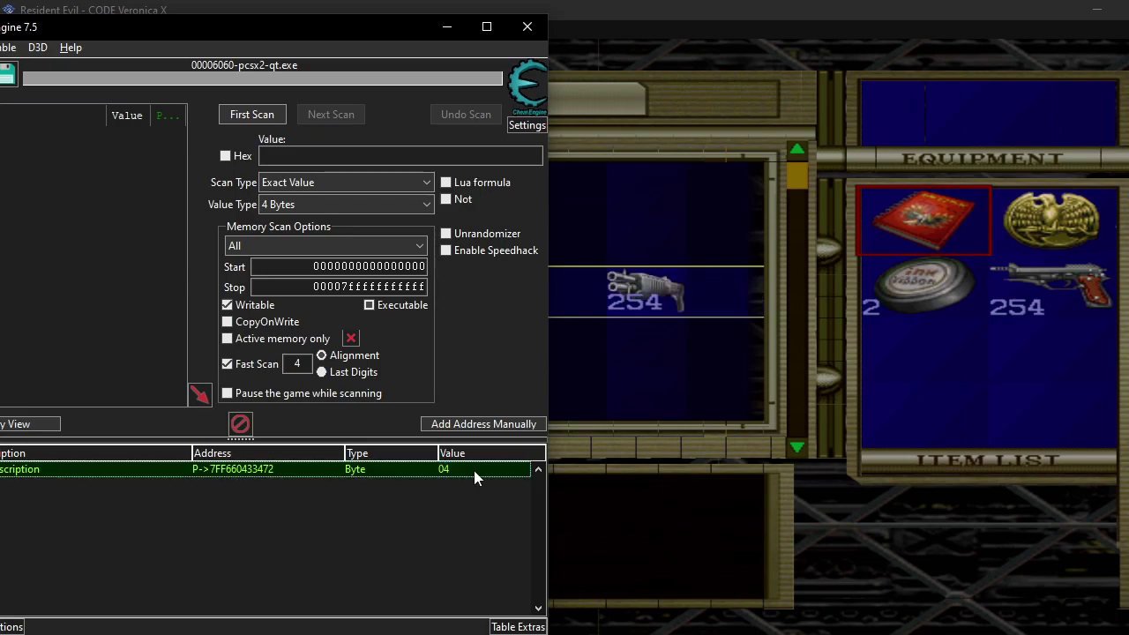
click(474, 470)
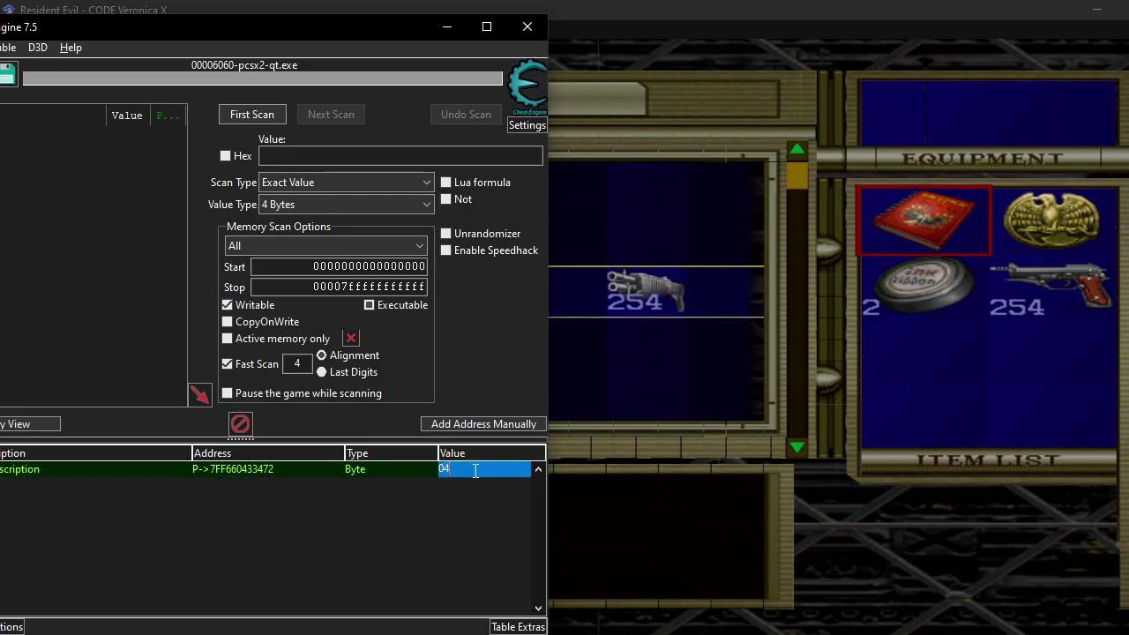
text(77)
key(Return)
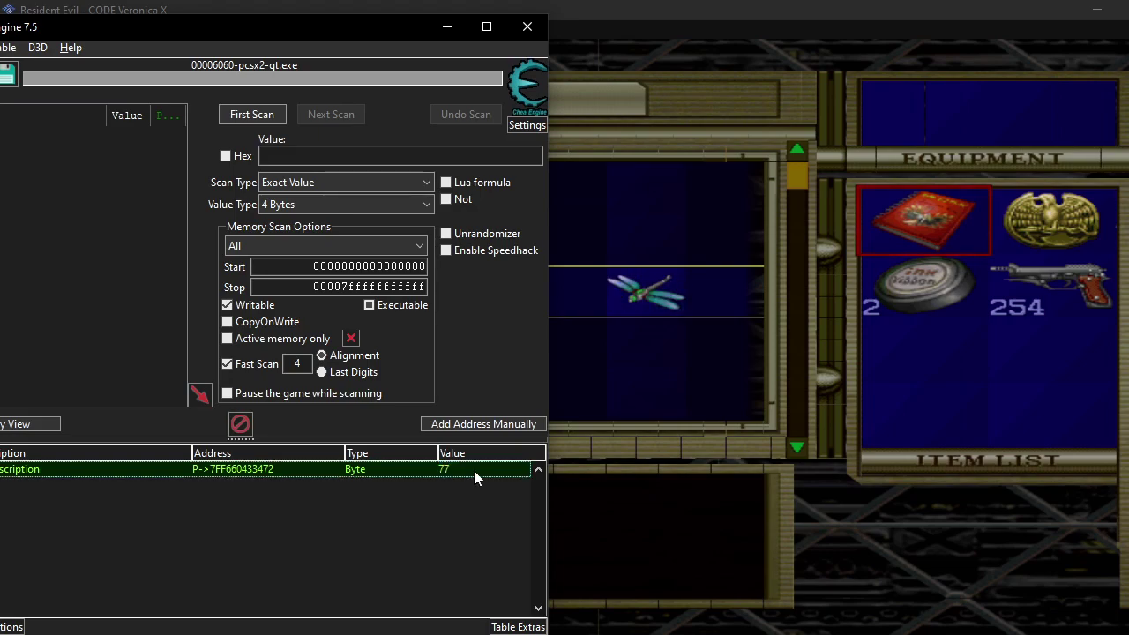
Try item codes 55, 66, 88 and 99 in the pointer entry's value.
click(473, 470)
text(55)
key(Return)
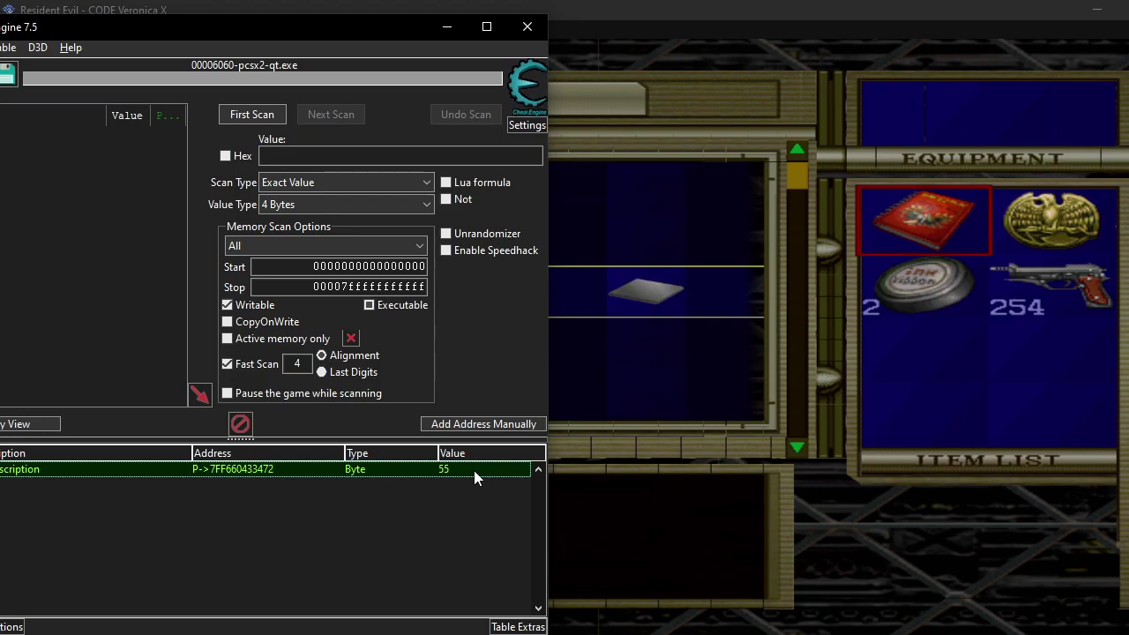
click(474, 471)
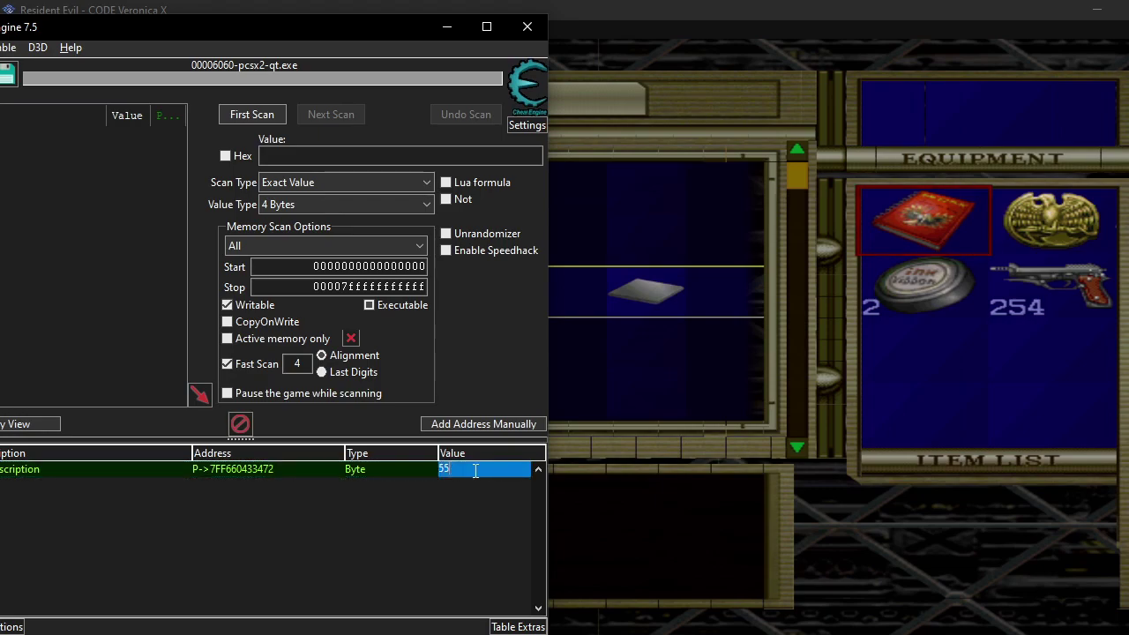
text(66)
key(Return)
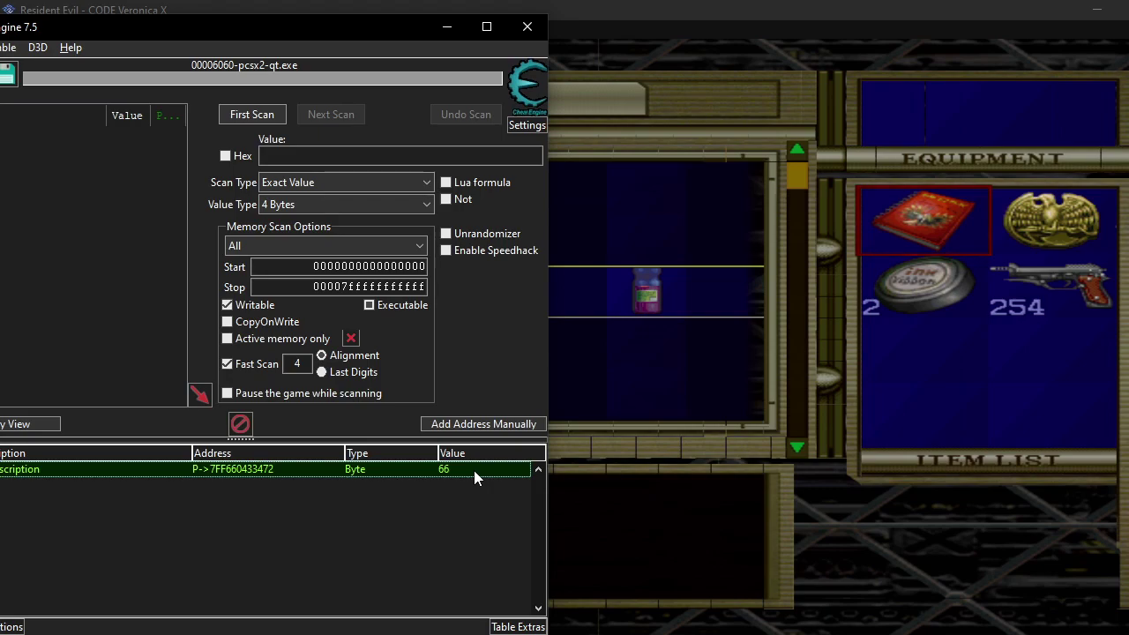
double_click(474, 470)
text(88)
key(Return)
double_click(474, 470)
text(99)
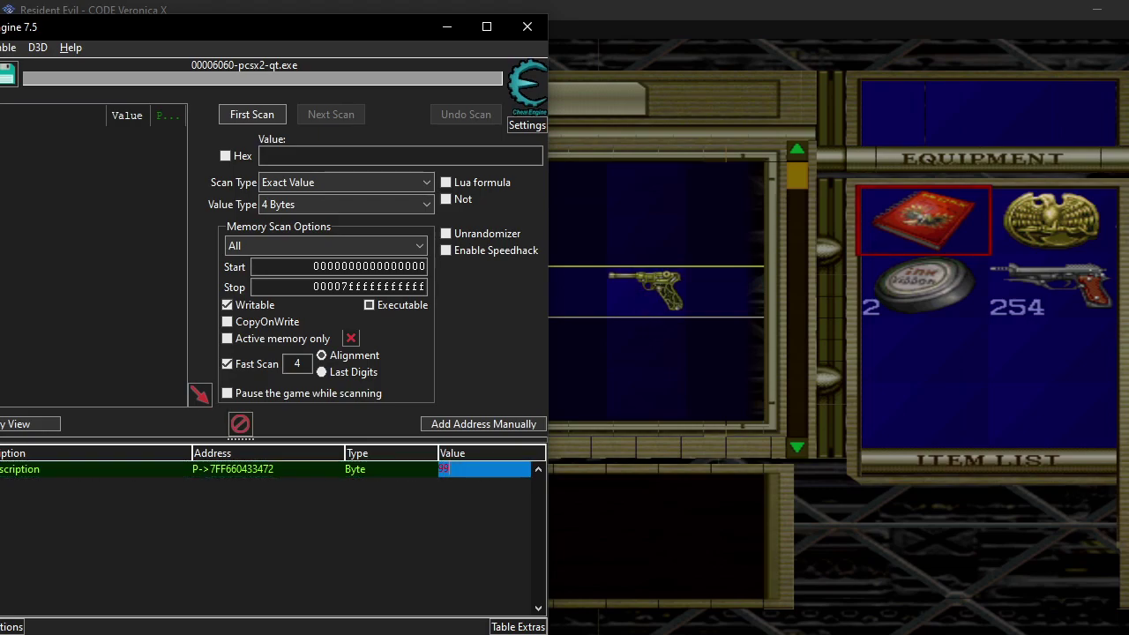
key(Return)
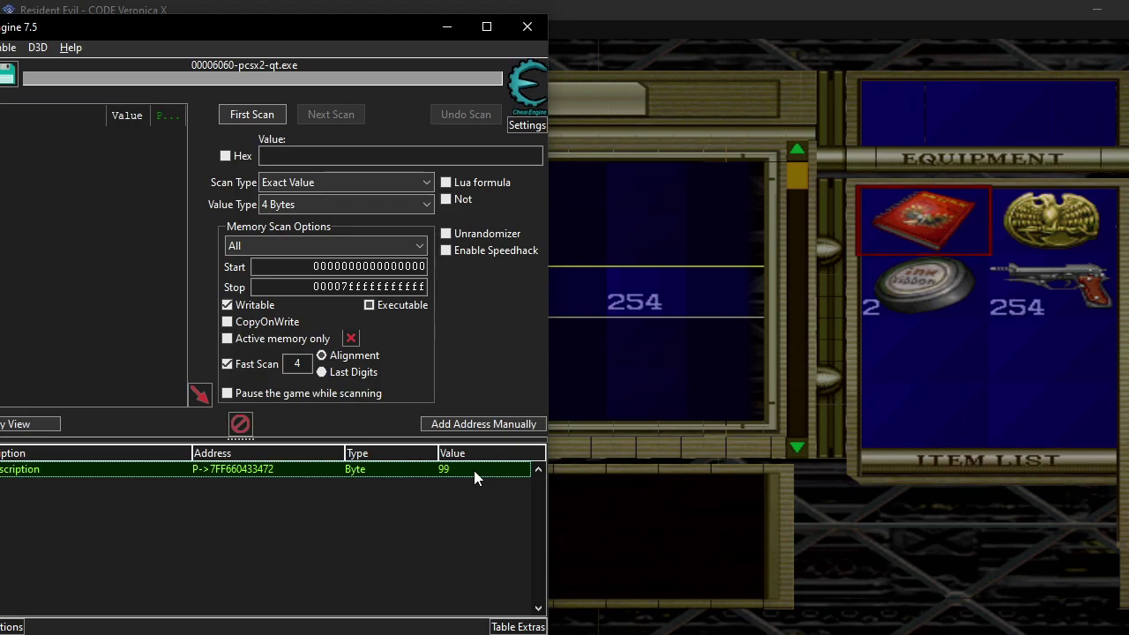
Set the value to 77, then 78 for the feather Wing Object, and return to the browser.
double_click(474, 471)
text(77)
key(Return)
double_click(473, 470)
text(78)
key(Return)
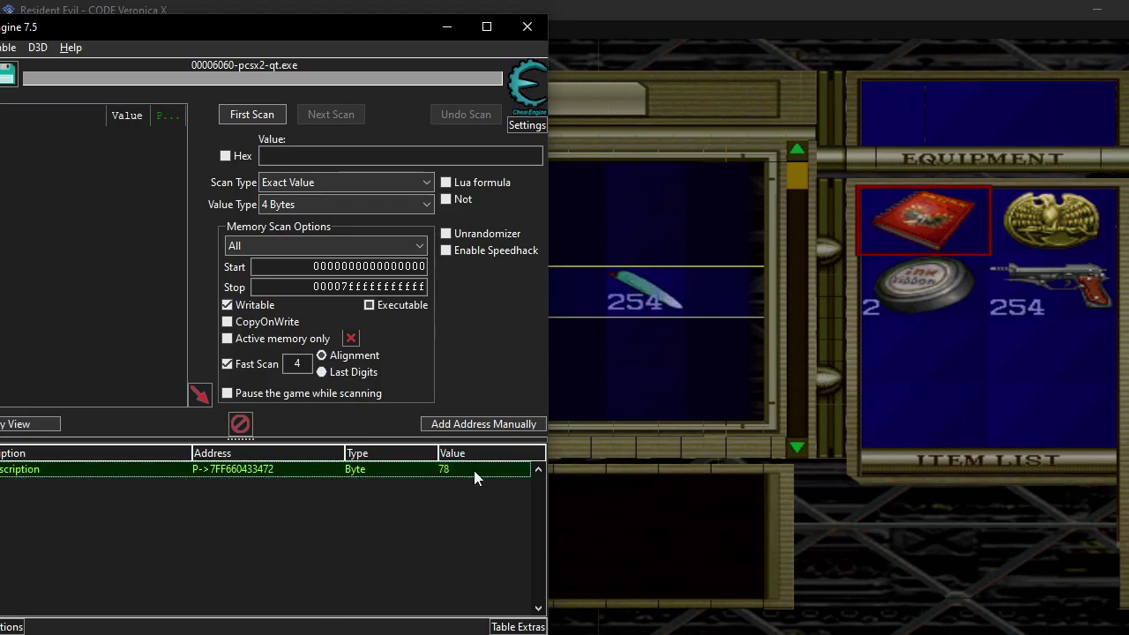
drag(260, 26, 770, 39)
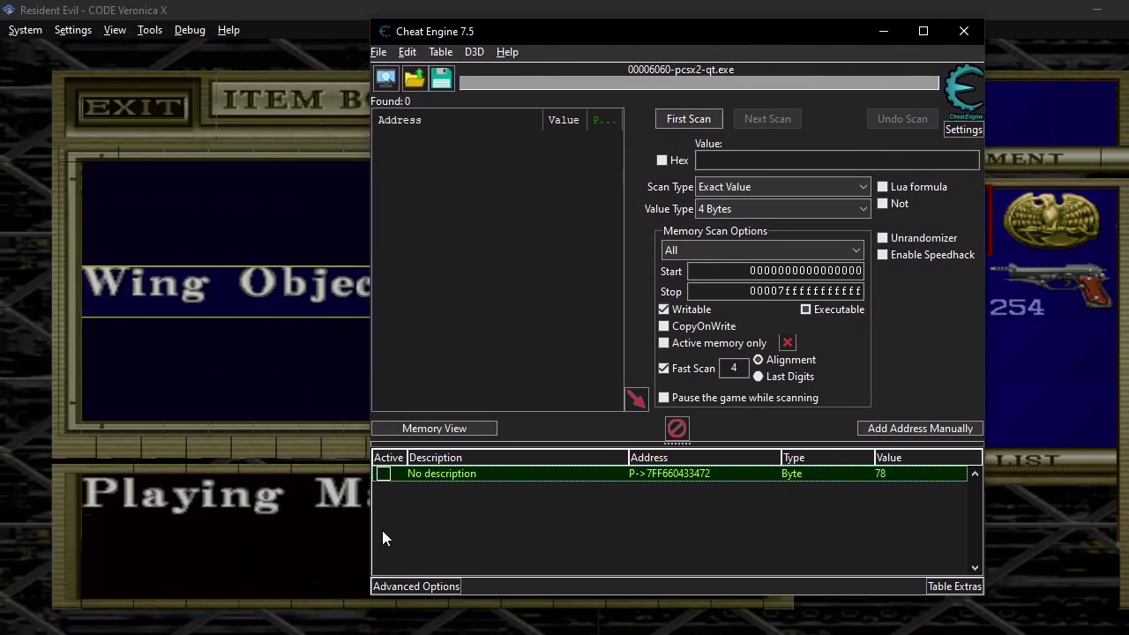
key(alt+Tab)
Select the full item ID list from 00 - Nothing to 99 - Crest Key G for Notepad++.
scroll(420, 291, up, 3)
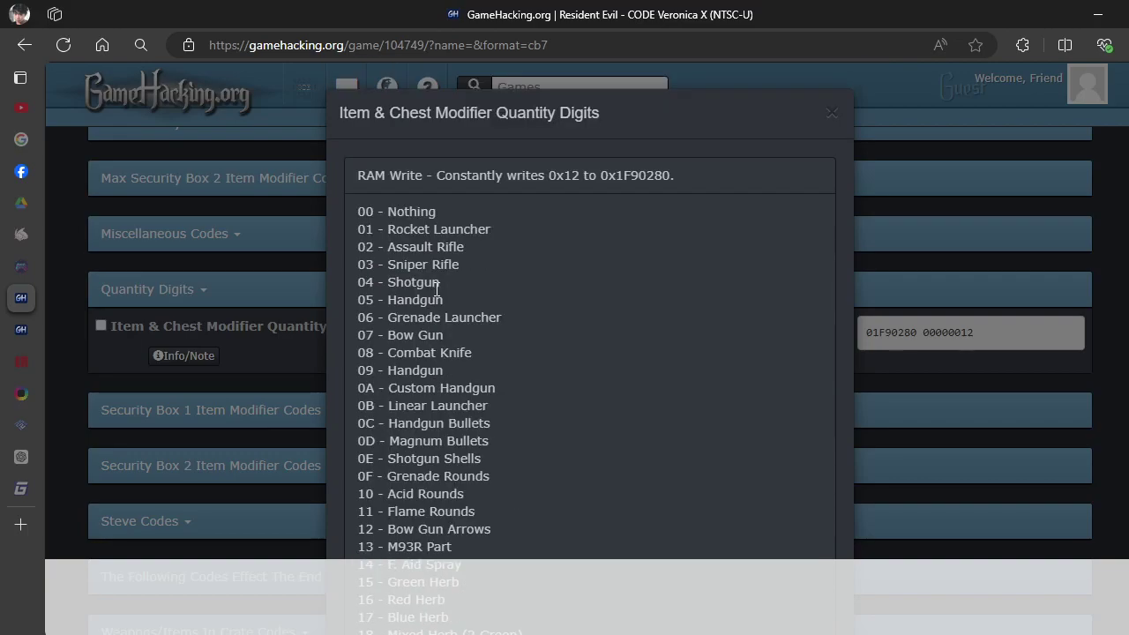
drag(356, 210, 534, 273)
scroll(534, 478, down, 5)
scroll(534, 478, down, 18)
scroll(535, 478, down, 6)
scroll(535, 478, up, 1)
scroll(536, 270, up, 3)
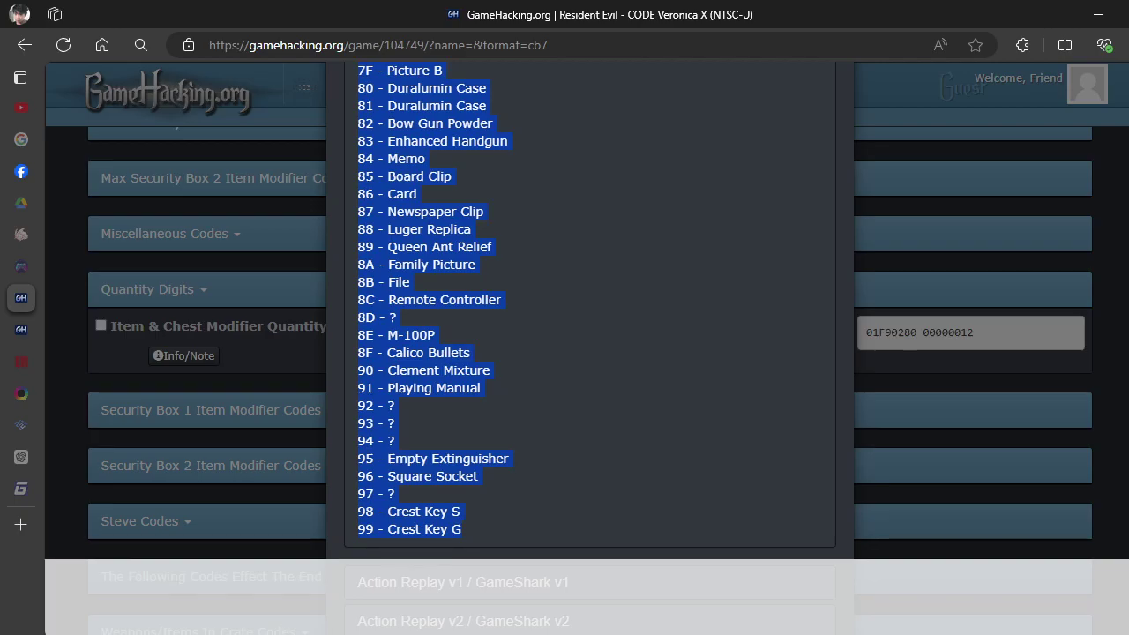
key(alt+Tab)
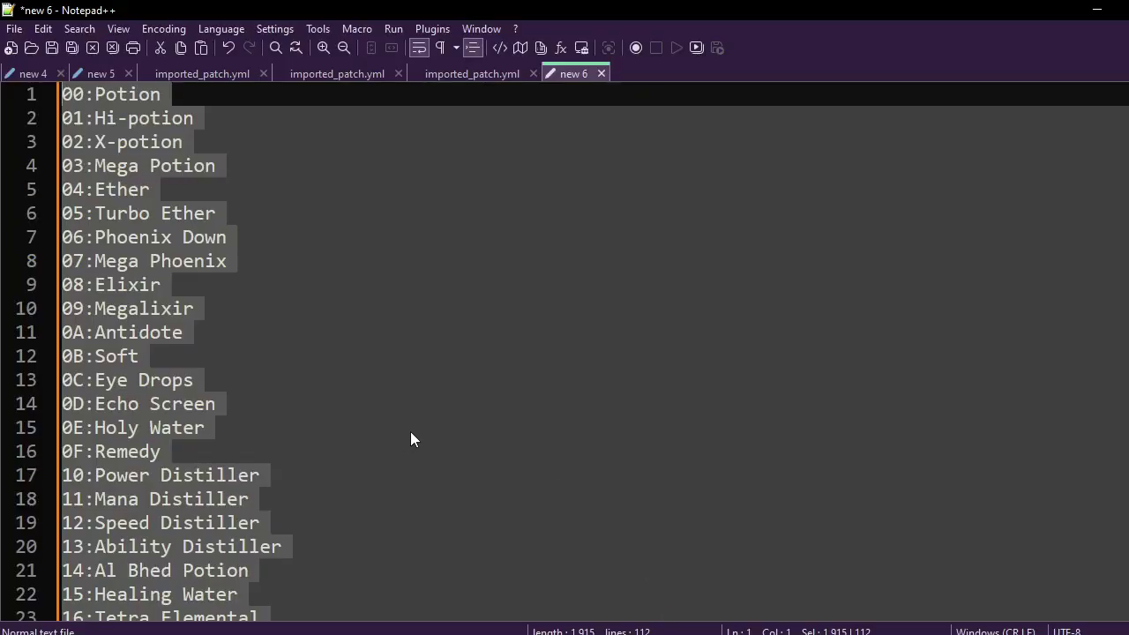
Paste the item list over the old text in the new 6 document.
key(ctrl+v)
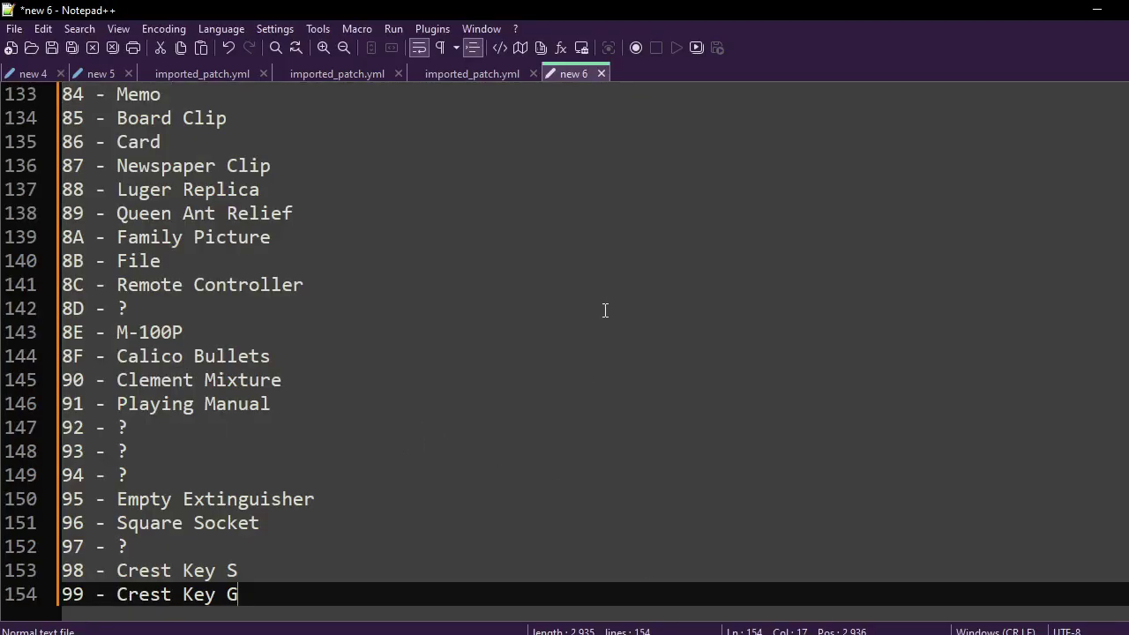
key(ctrl+h)
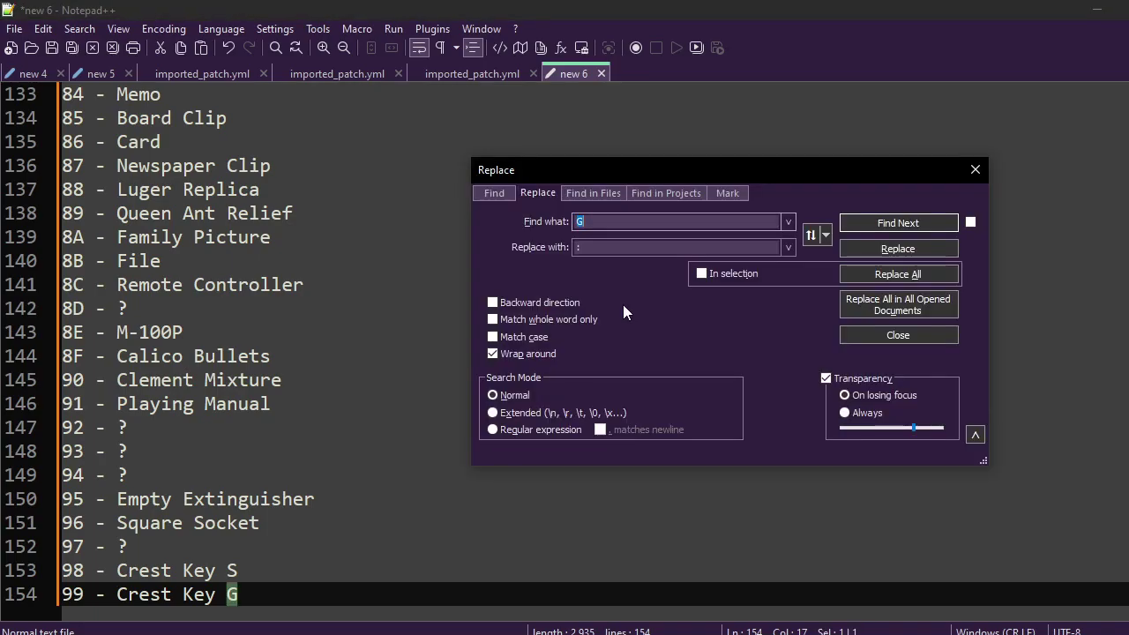
click(975, 169)
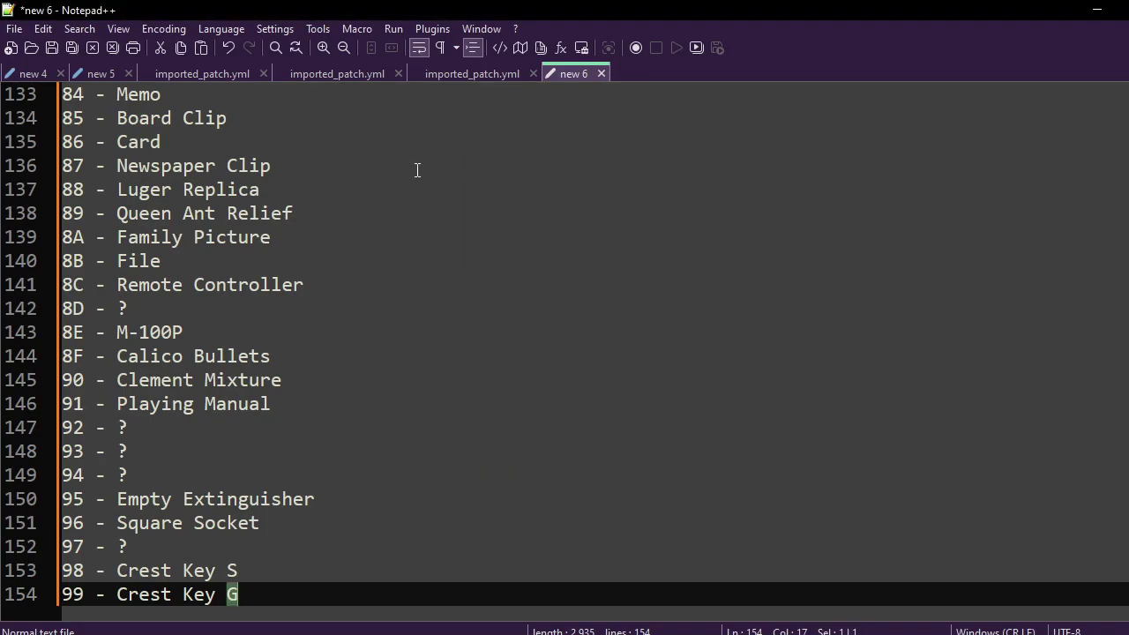
Replace every ' - ' separator with ':' and select the reformatted list for Cheat Engine.
drag(120, 171, 85, 169)
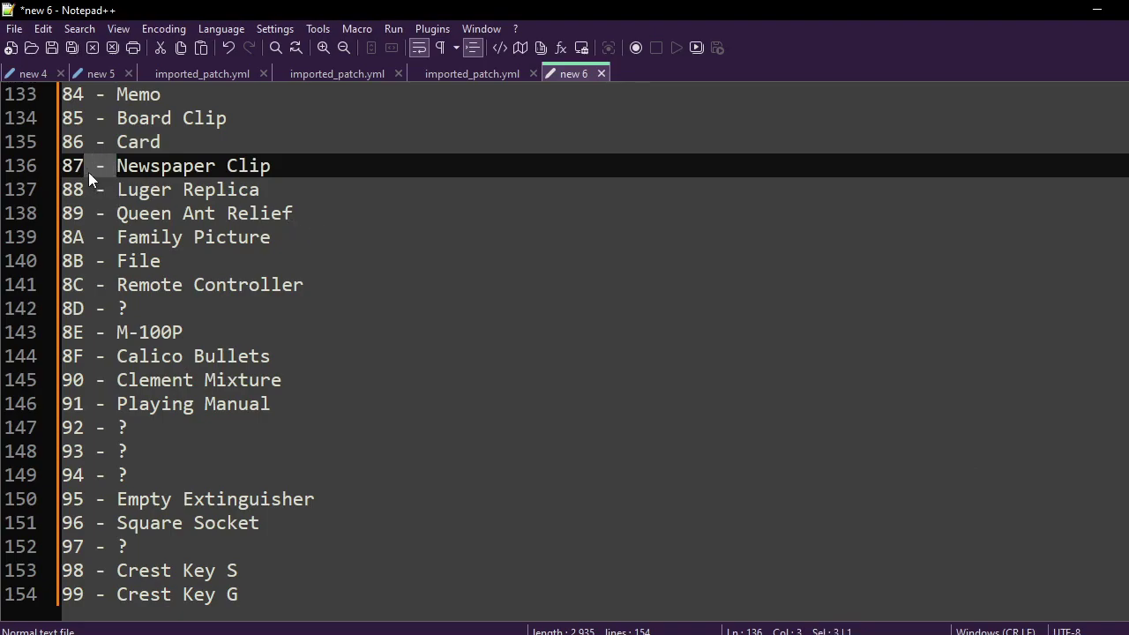
key(ctrl+h)
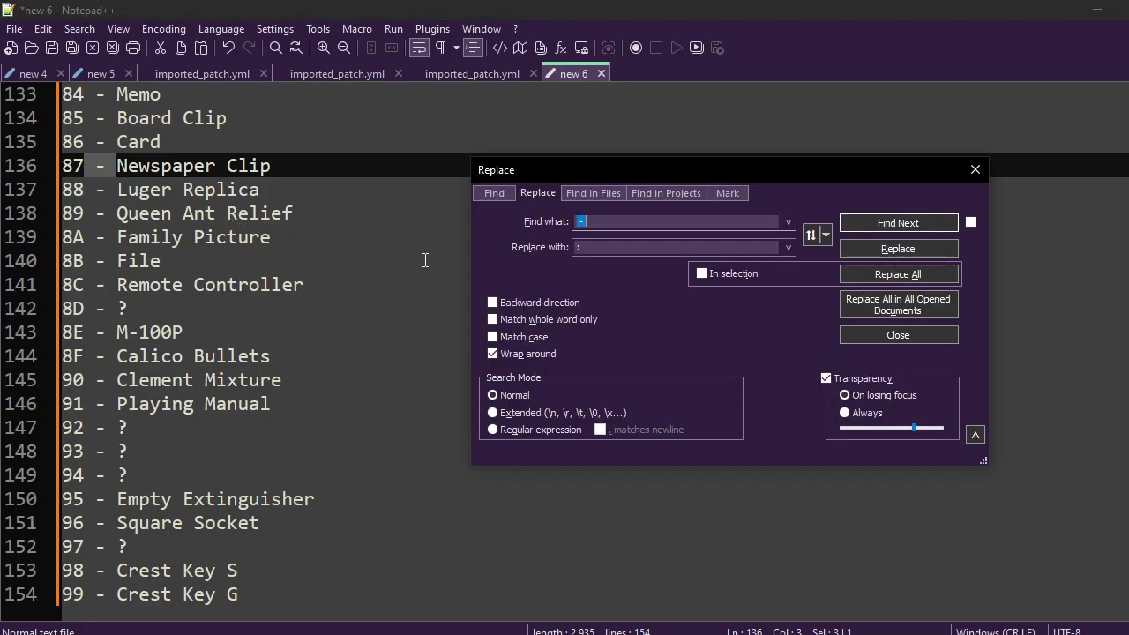
click(857, 271)
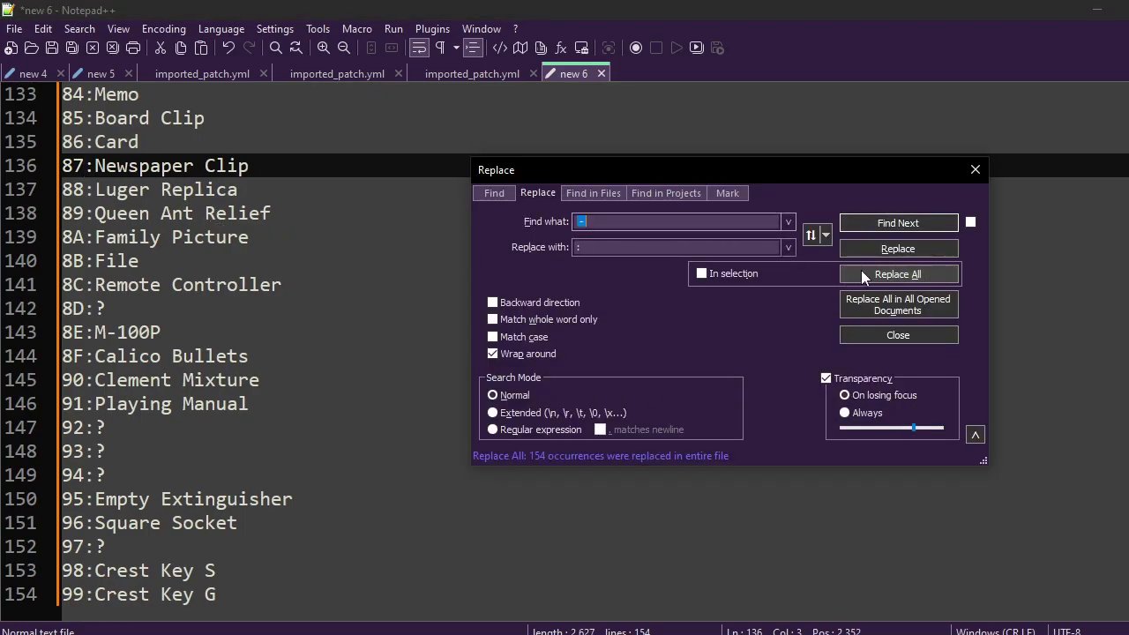
click(975, 170)
key(ctrl+a)
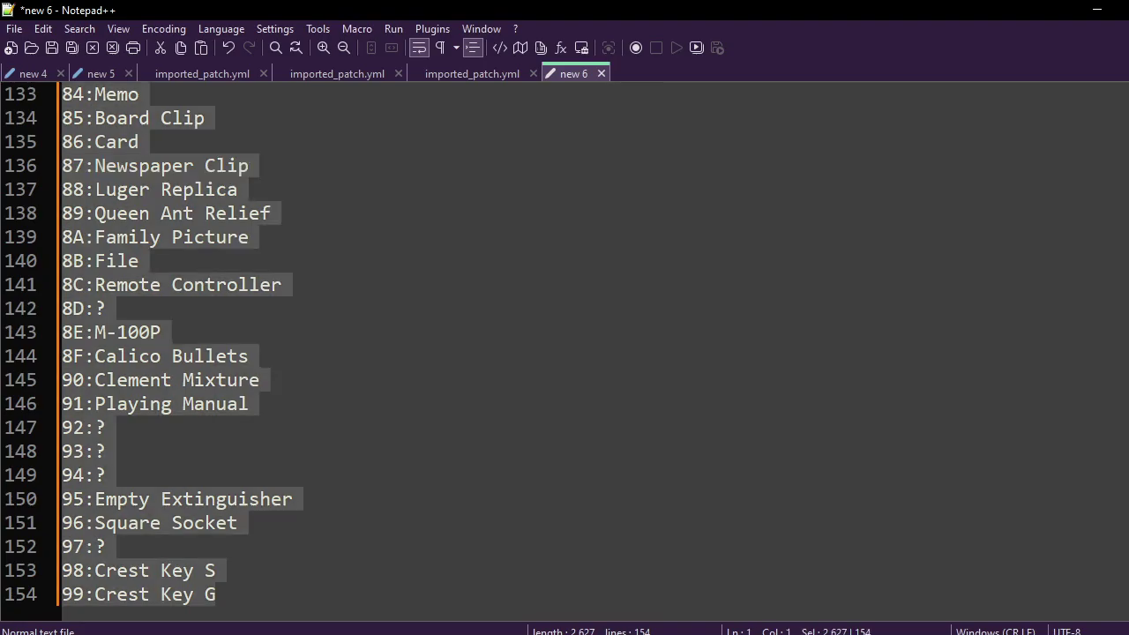
key(alt+Tab)
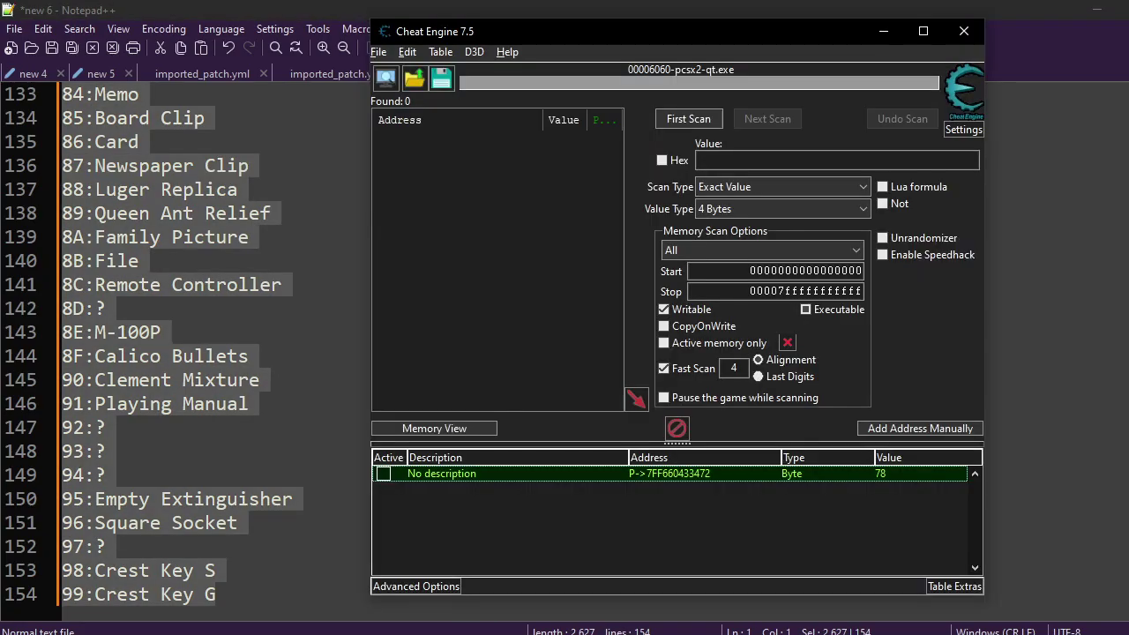
Give the pointer record a dropdown from the pasted item list, showing only item names.
right_click(883, 477)
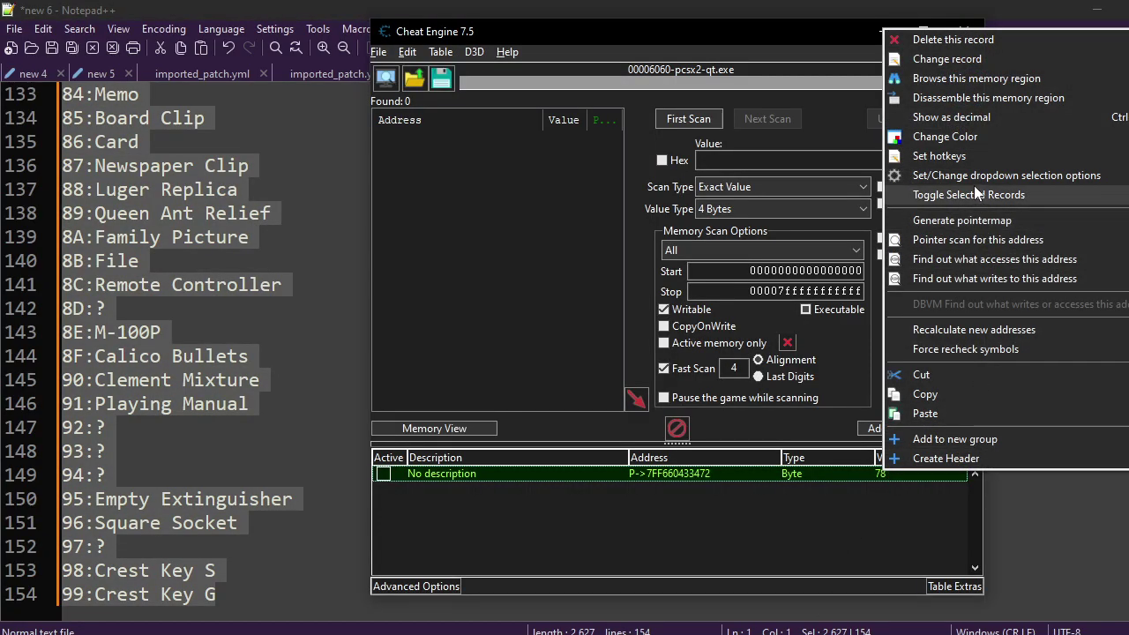
click(972, 174)
key(ctrl+v)
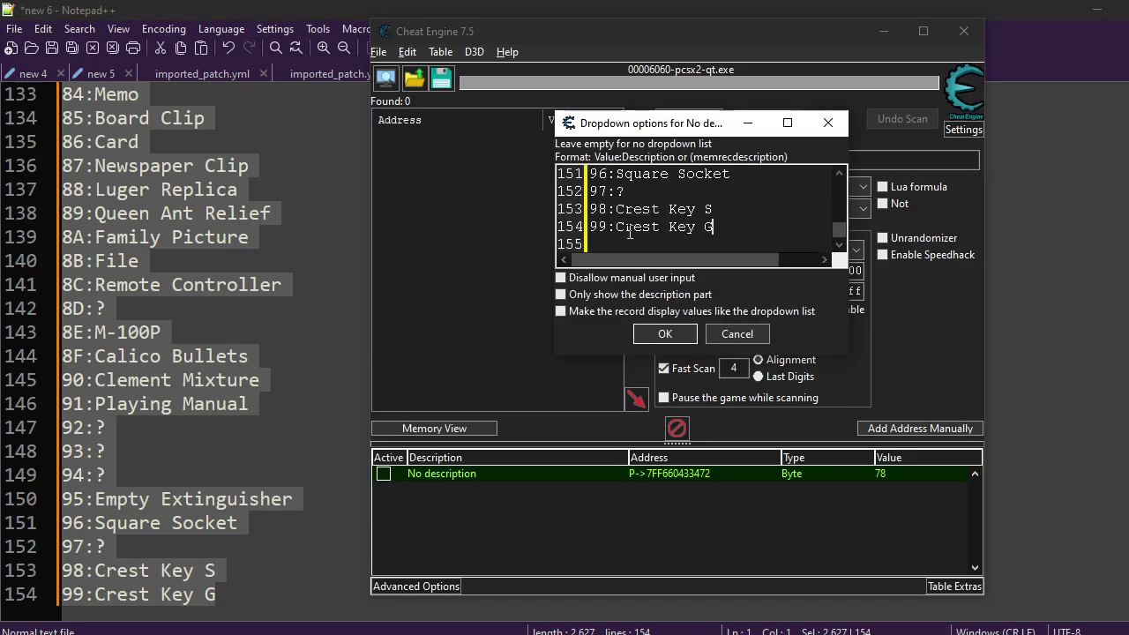
click(560, 294)
click(561, 311)
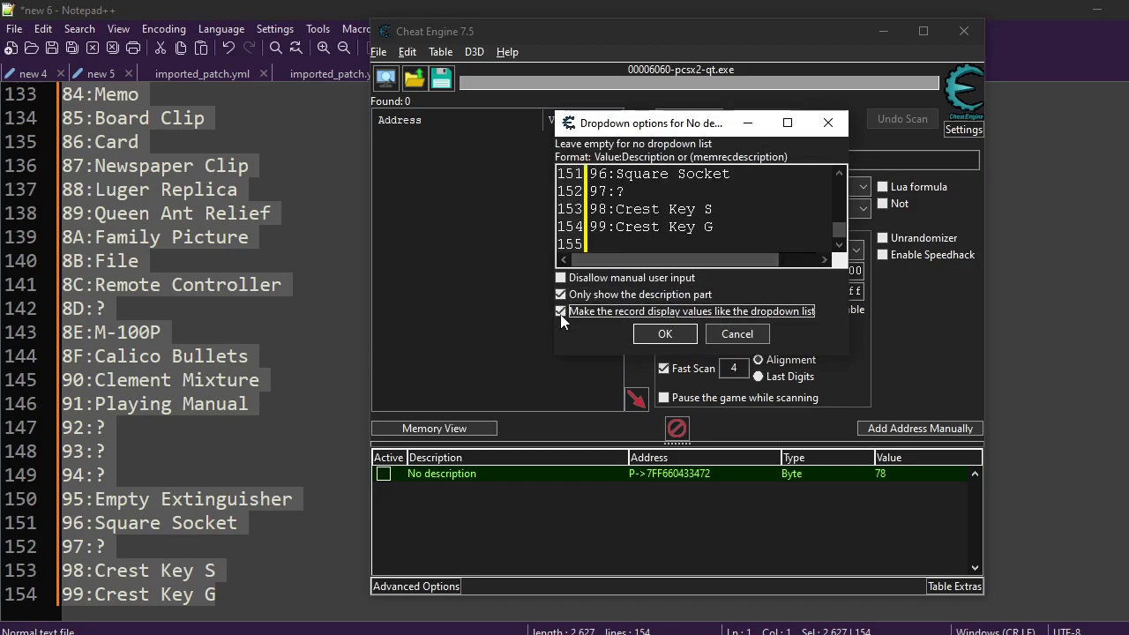
click(664, 335)
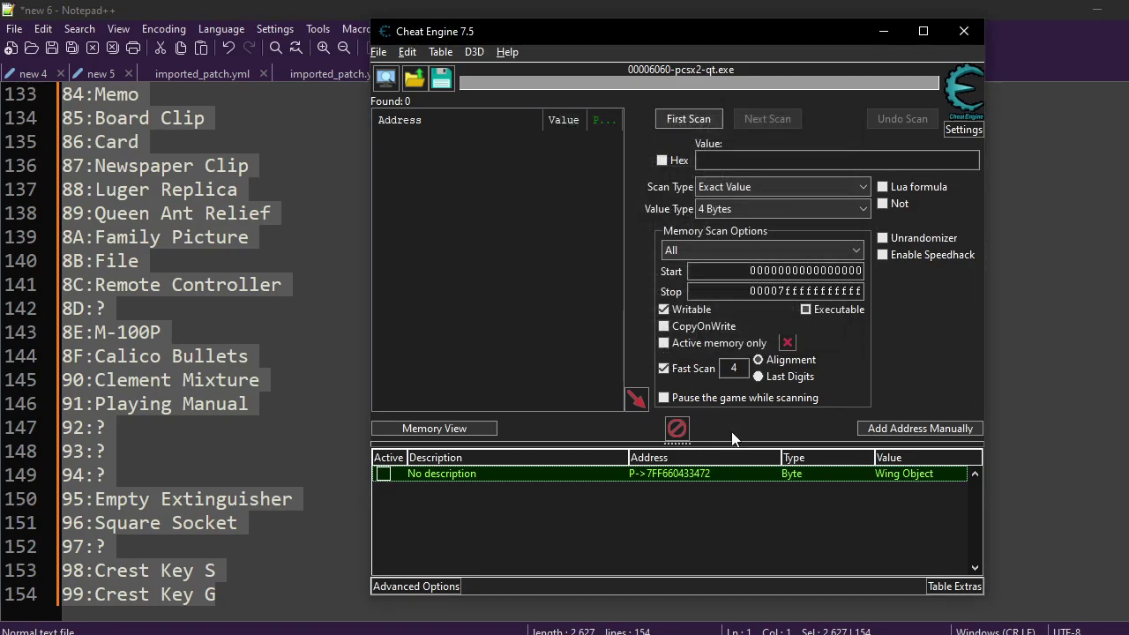
Check the record's item dropdown, leaving the value as Wing Object, and return to GameHacking.org.
double_click(909, 476)
click(703, 345)
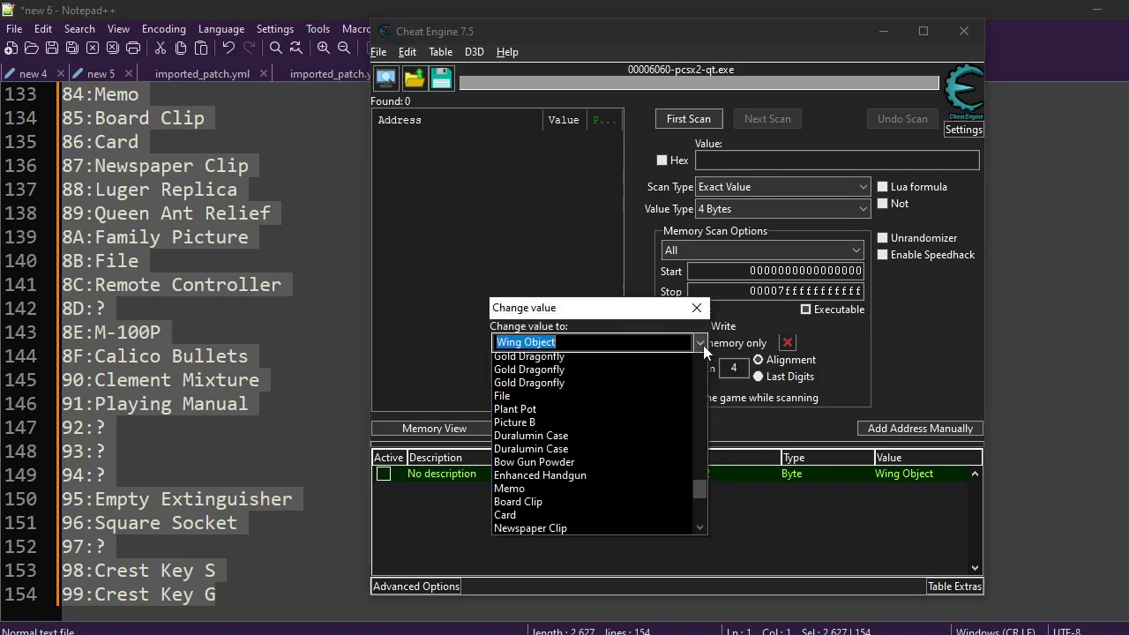
scroll(559, 473, down, 6)
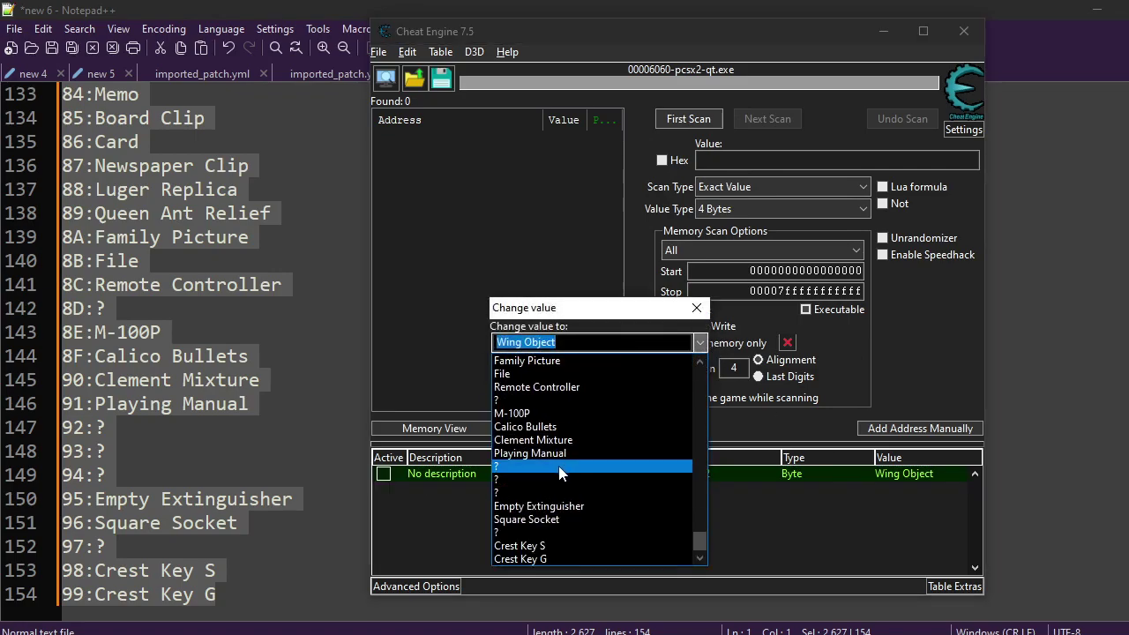
scroll(559, 473, up, 15)
scroll(559, 465, up, 8)
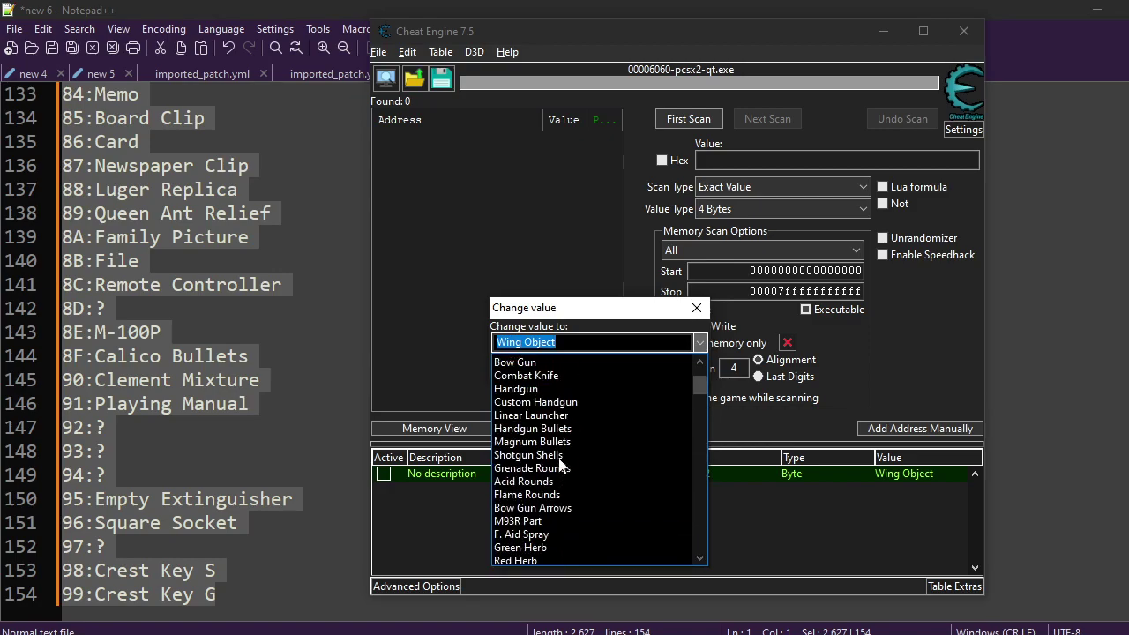
click(697, 307)
click(697, 308)
click(833, 530)
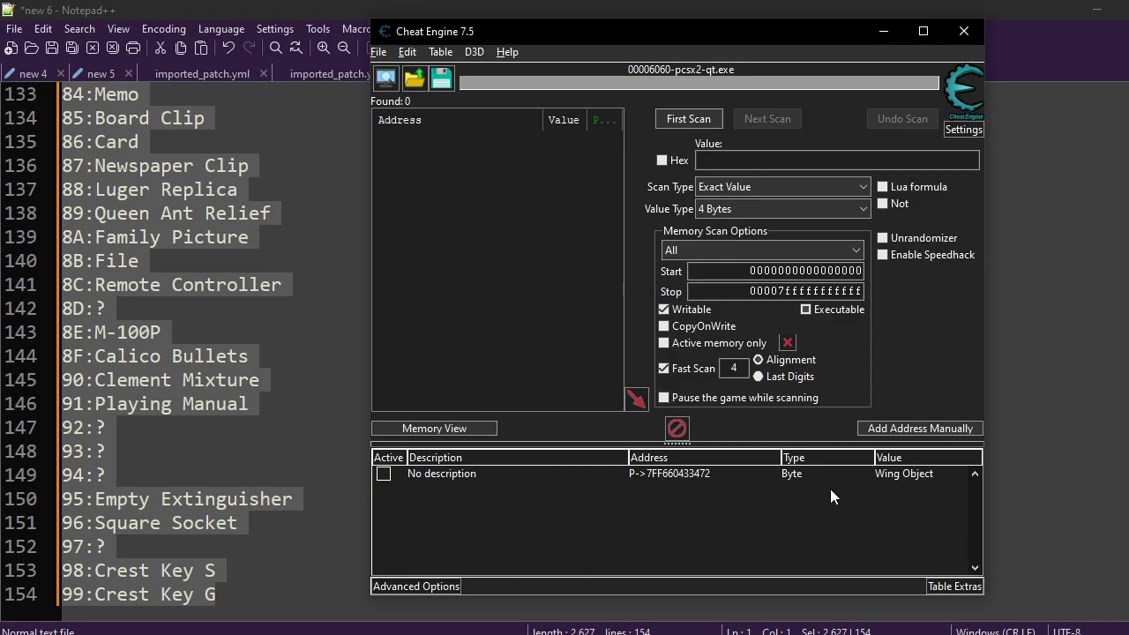
key(alt+Tab)
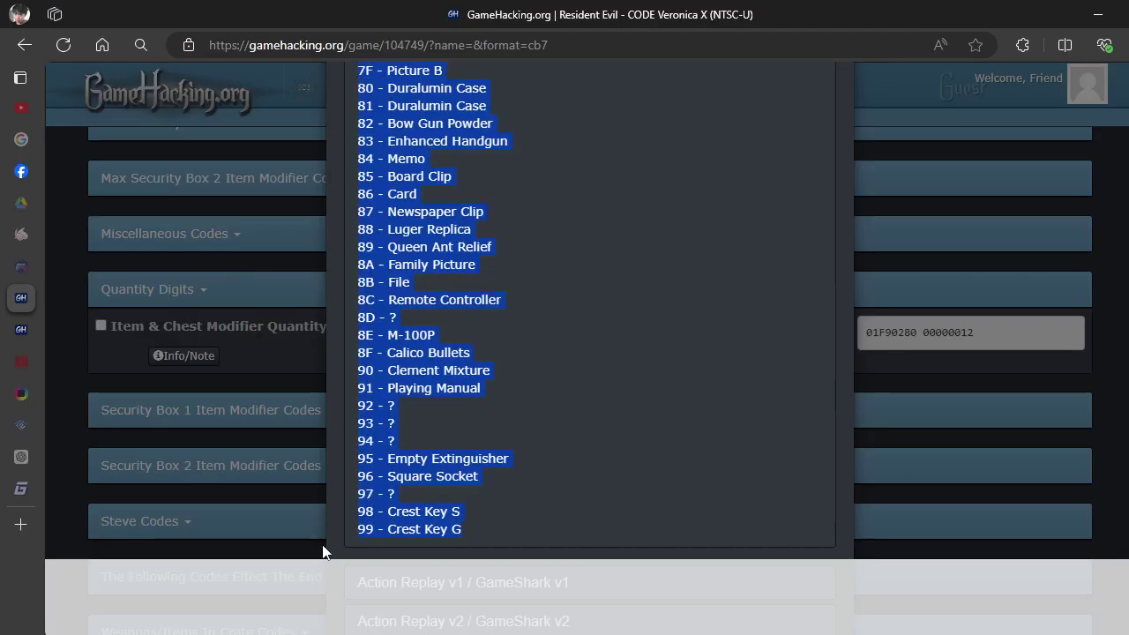
Close the item list popup and inspect the F90280 part of code 01F90280.
scroll(668, 277, up, 9)
scroll(849, 206, up, 15)
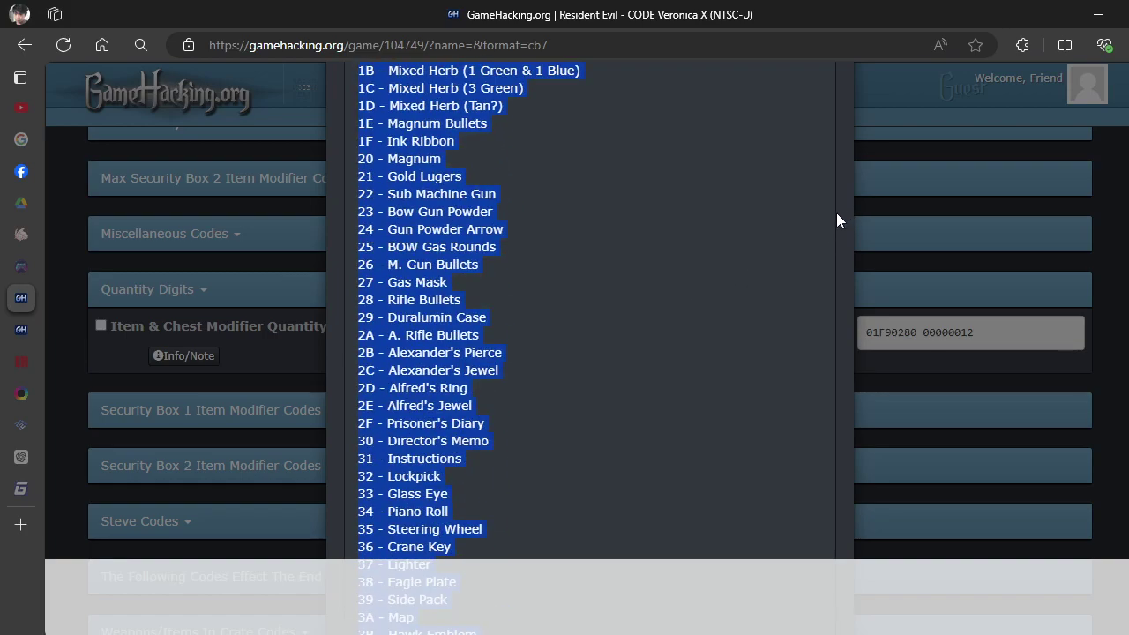
click(832, 119)
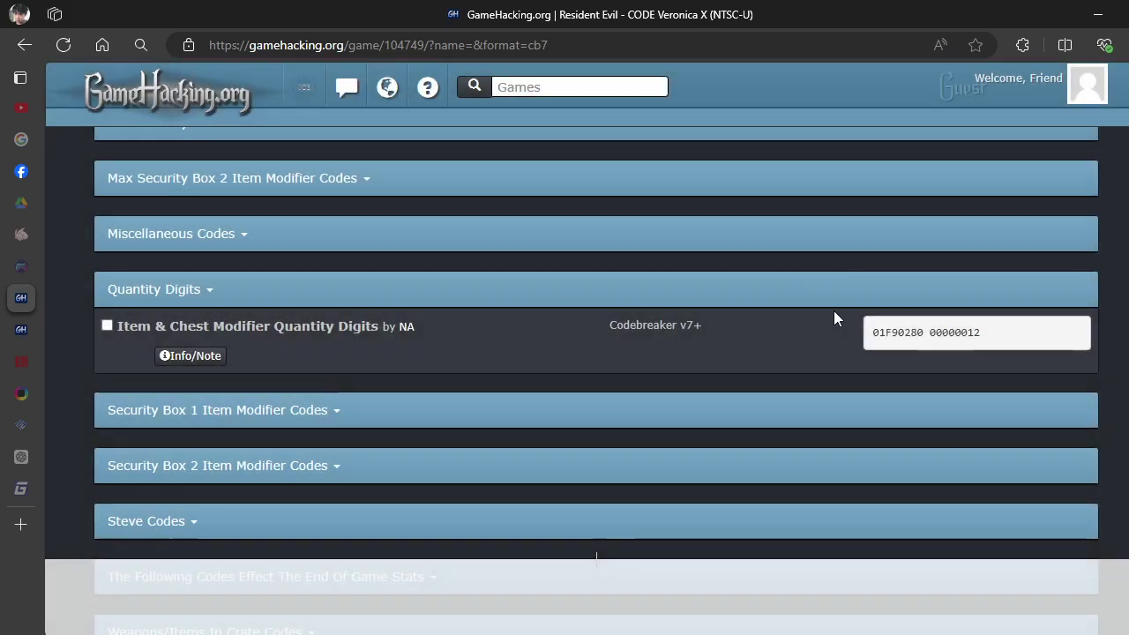
click(922, 335)
drag(922, 339, 888, 350)
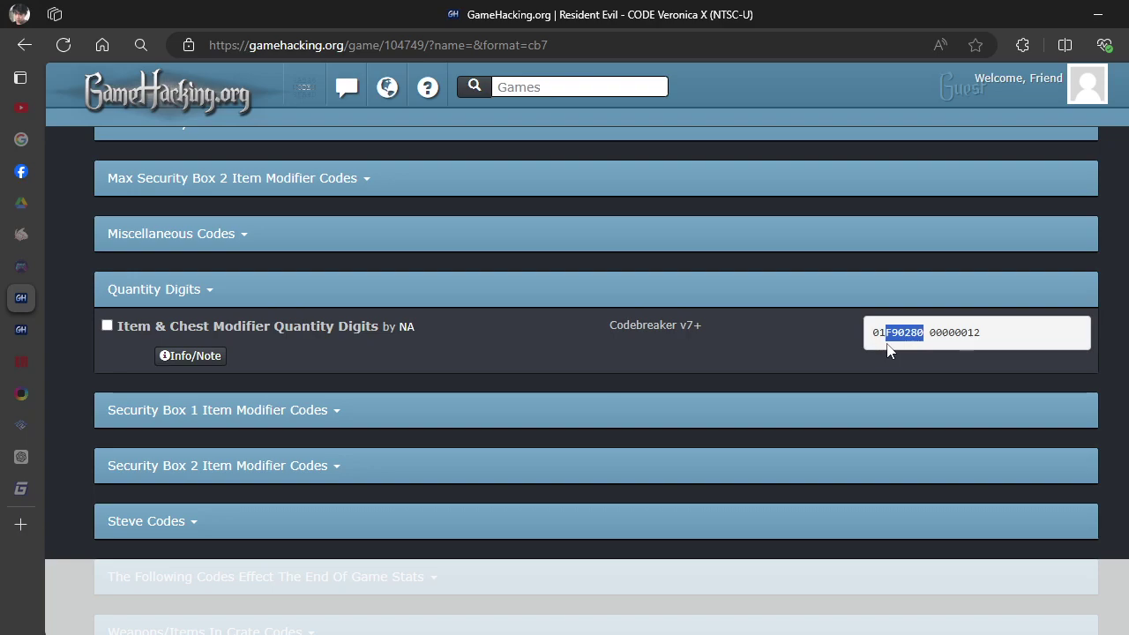
click(891, 343)
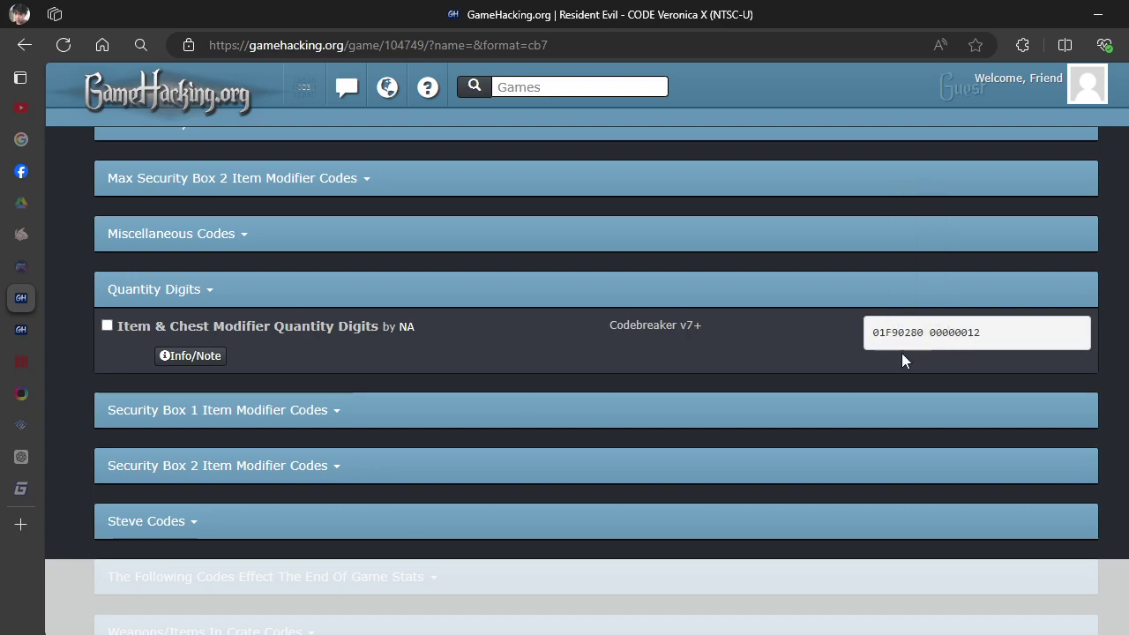
View the code's info note, scroll the code categories, and bring Cheat Engine forward.
click(198, 374)
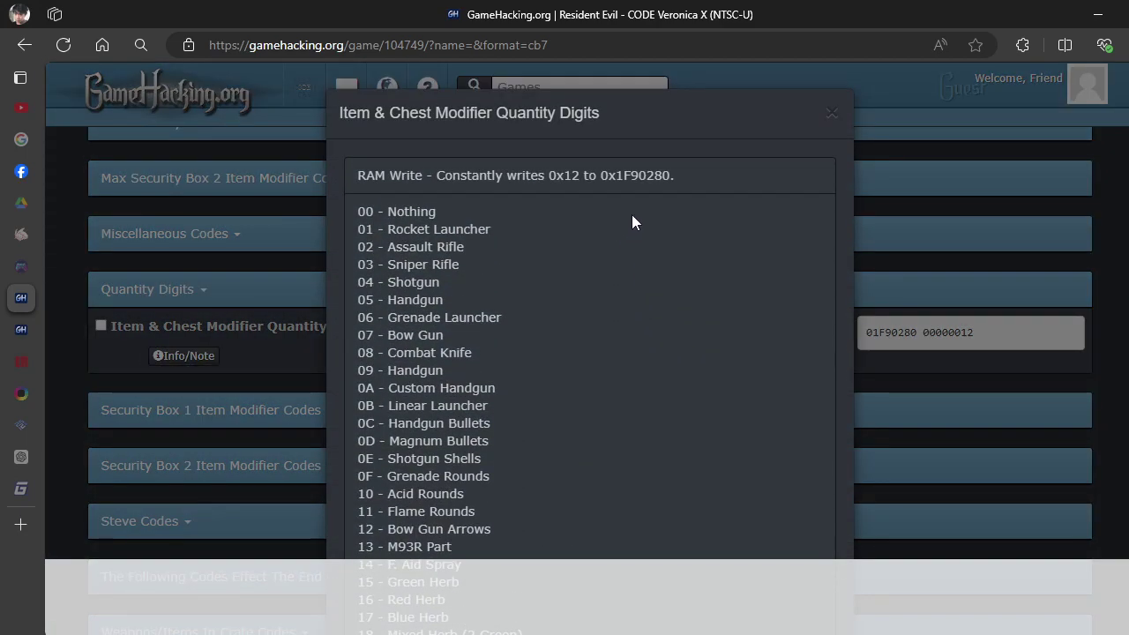
click(829, 117)
scroll(399, 423, up, 4)
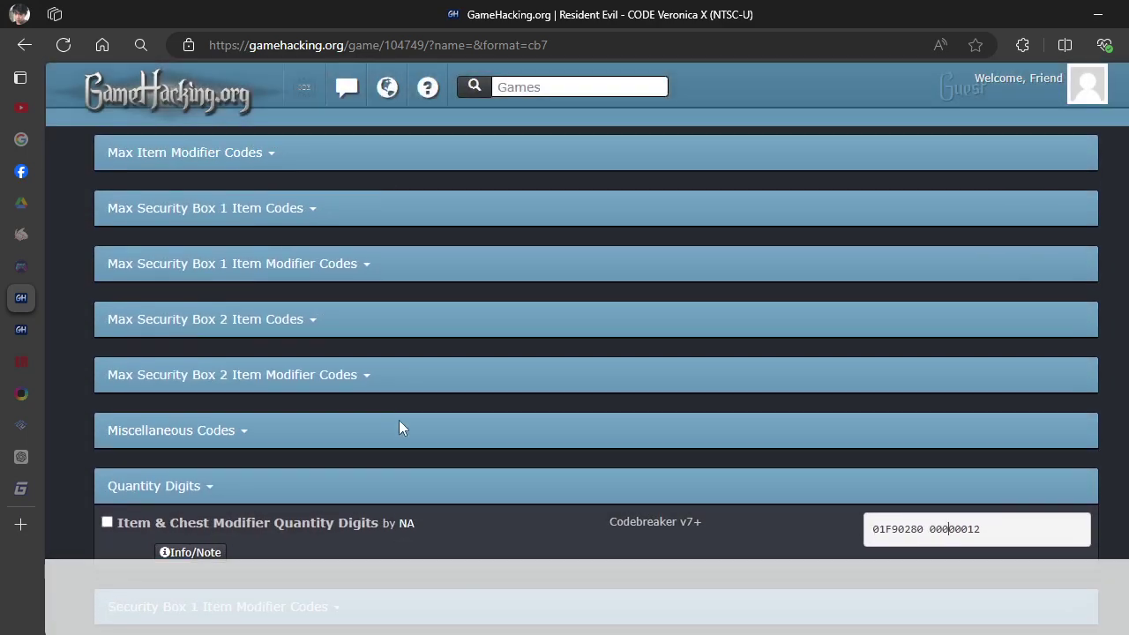
scroll(274, 405, up, 12)
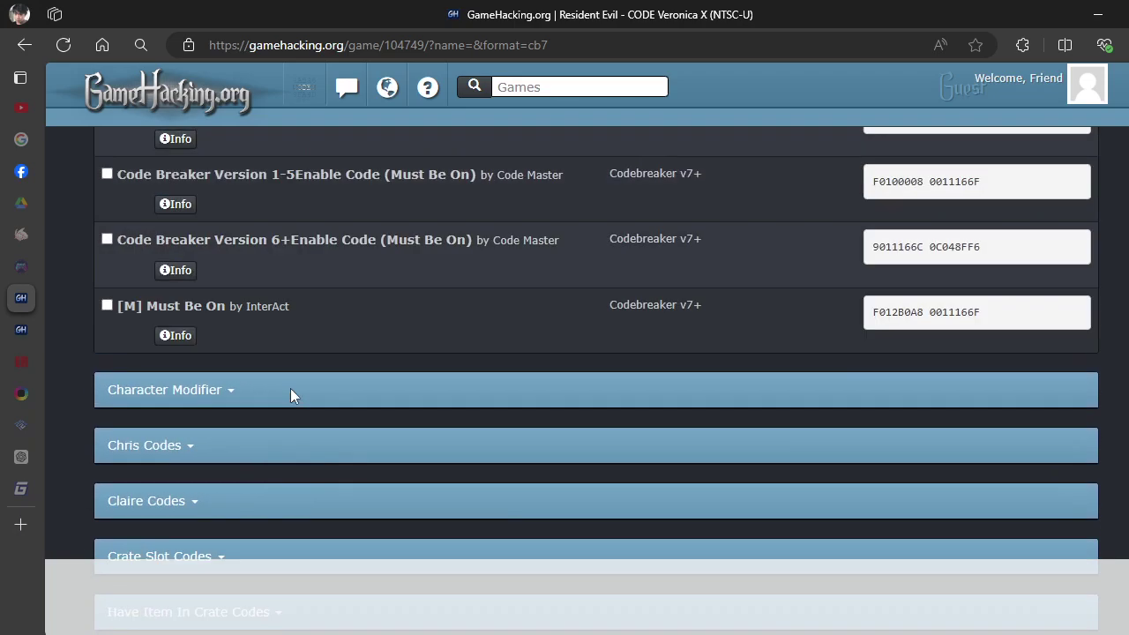
scroll(297, 393, down, 2)
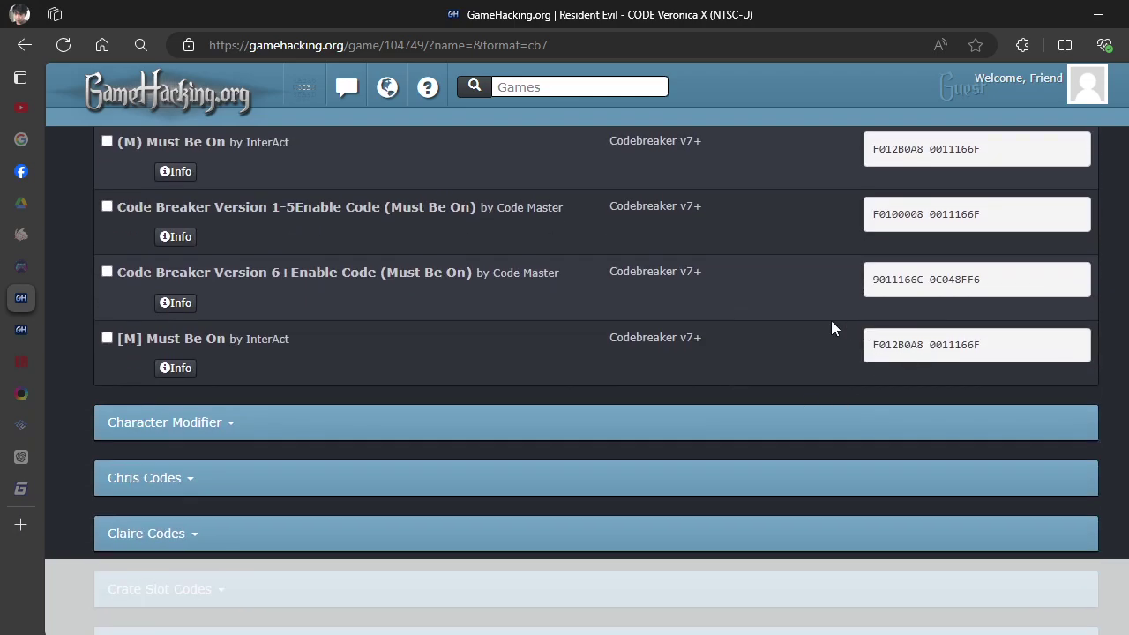
scroll(847, 325, down, 7)
scroll(176, 314, down, 1)
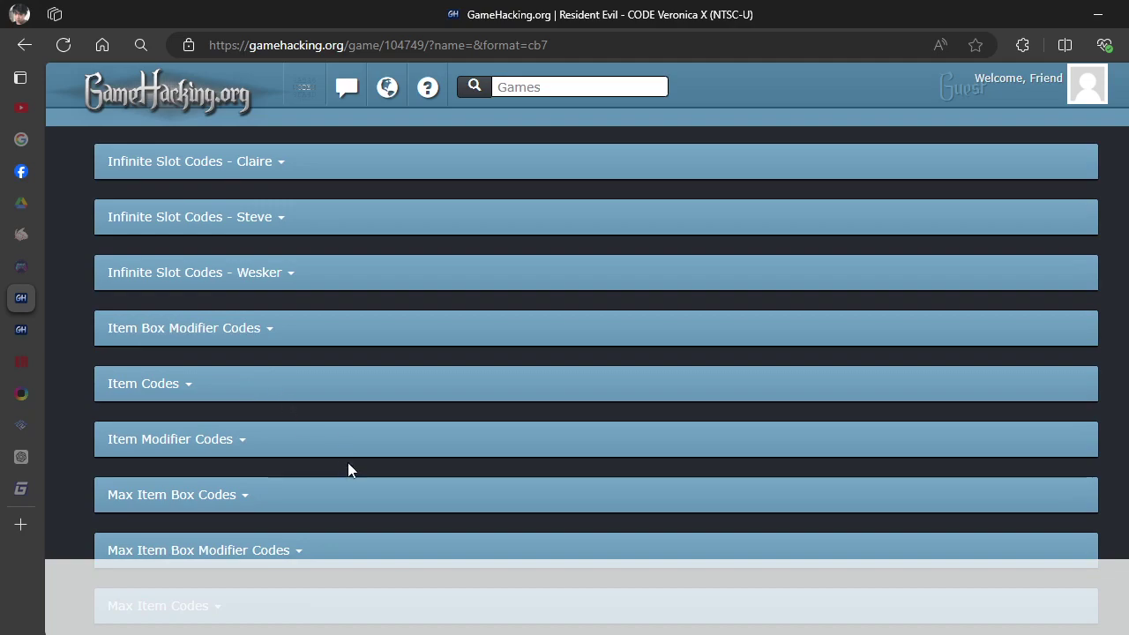
key(alt+Tab)
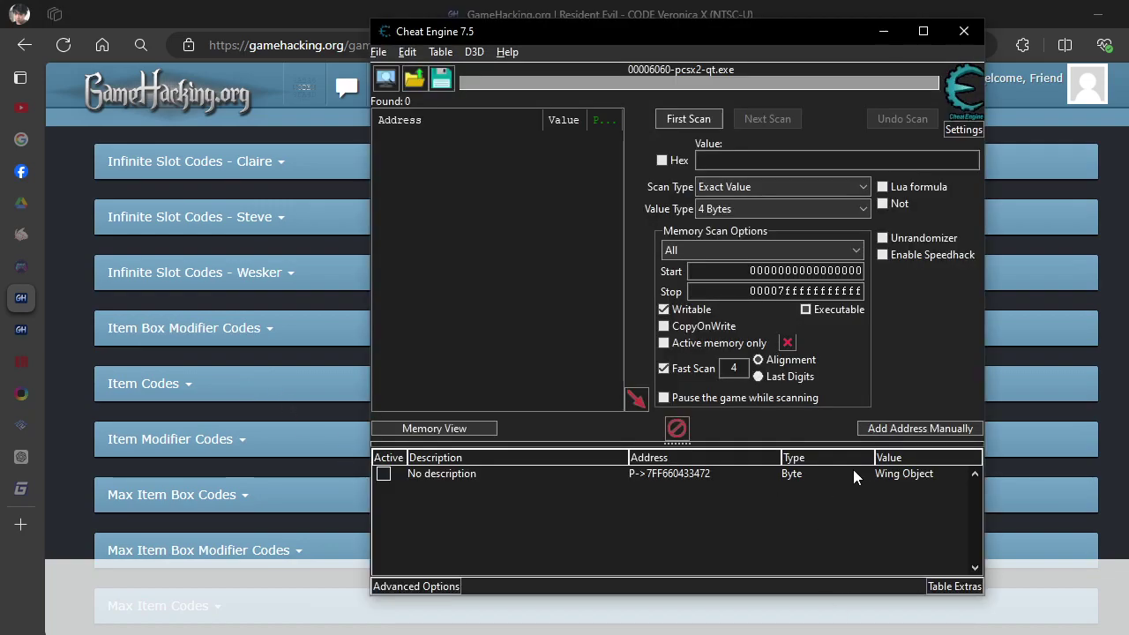
click(686, 476)
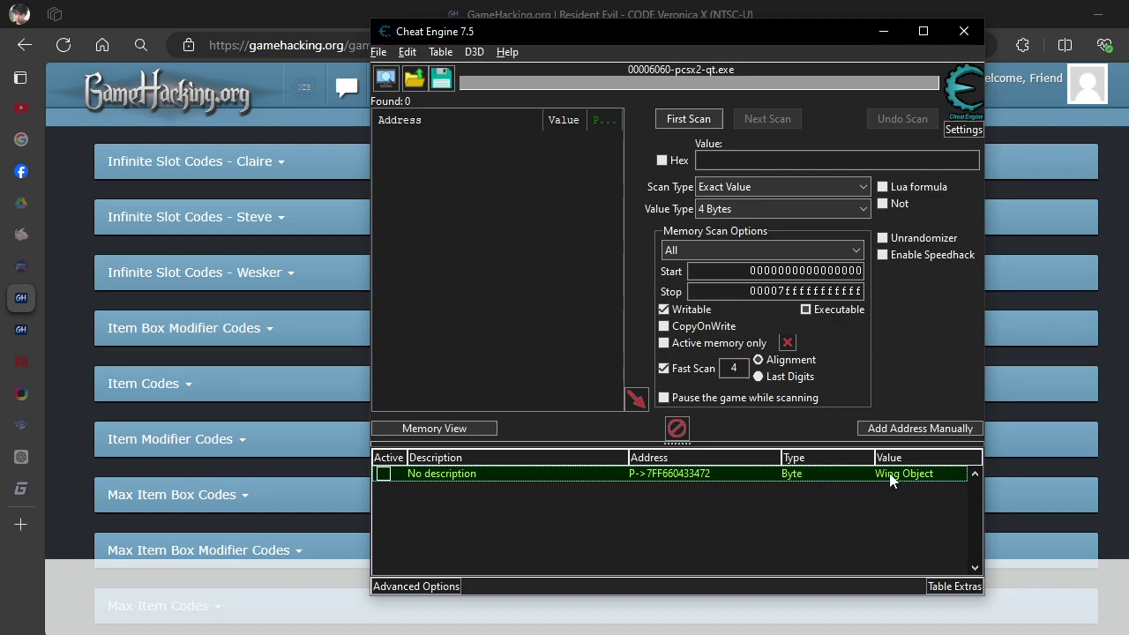
double_click(892, 475)
click(699, 343)
scroll(617, 423, down, 4)
click(695, 310)
click(697, 308)
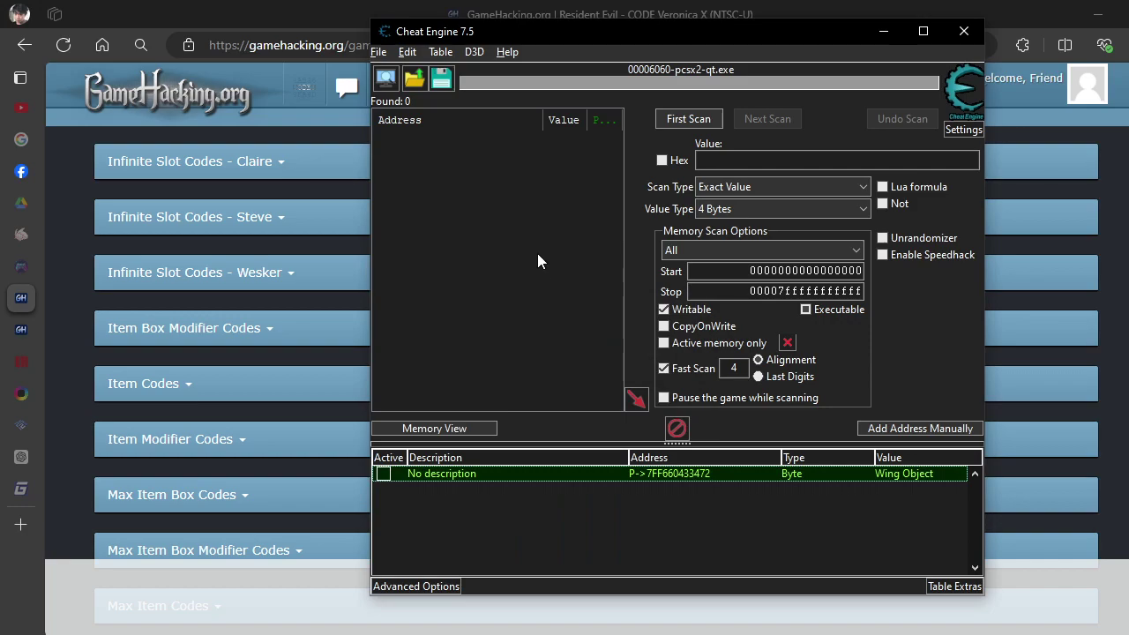
double_click(929, 477)
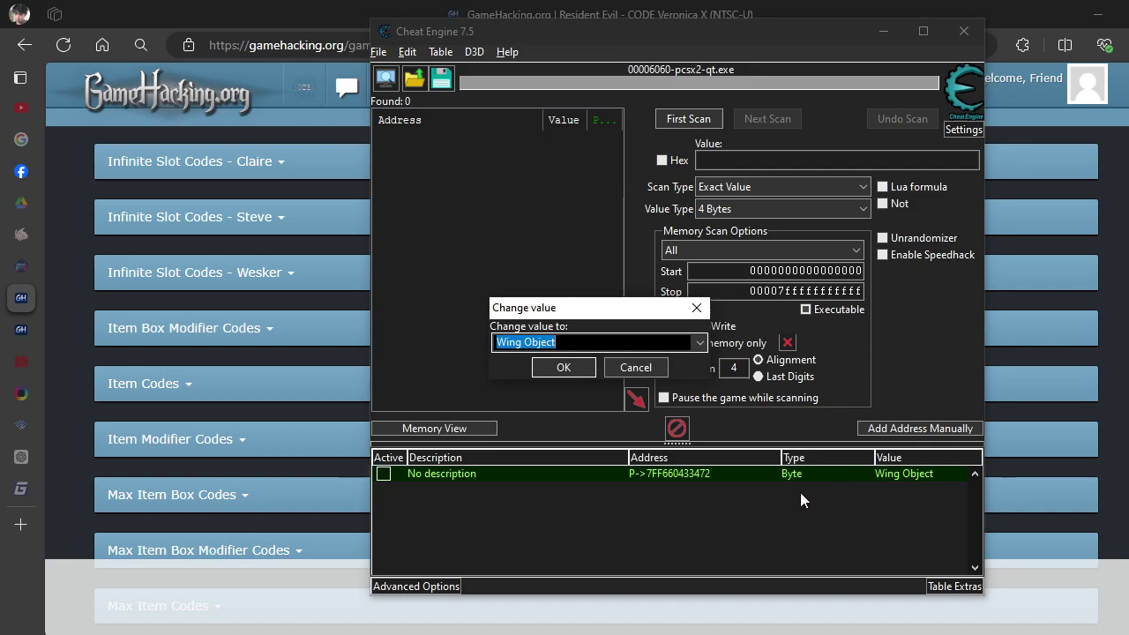
click(701, 344)
scroll(630, 444, down, 6)
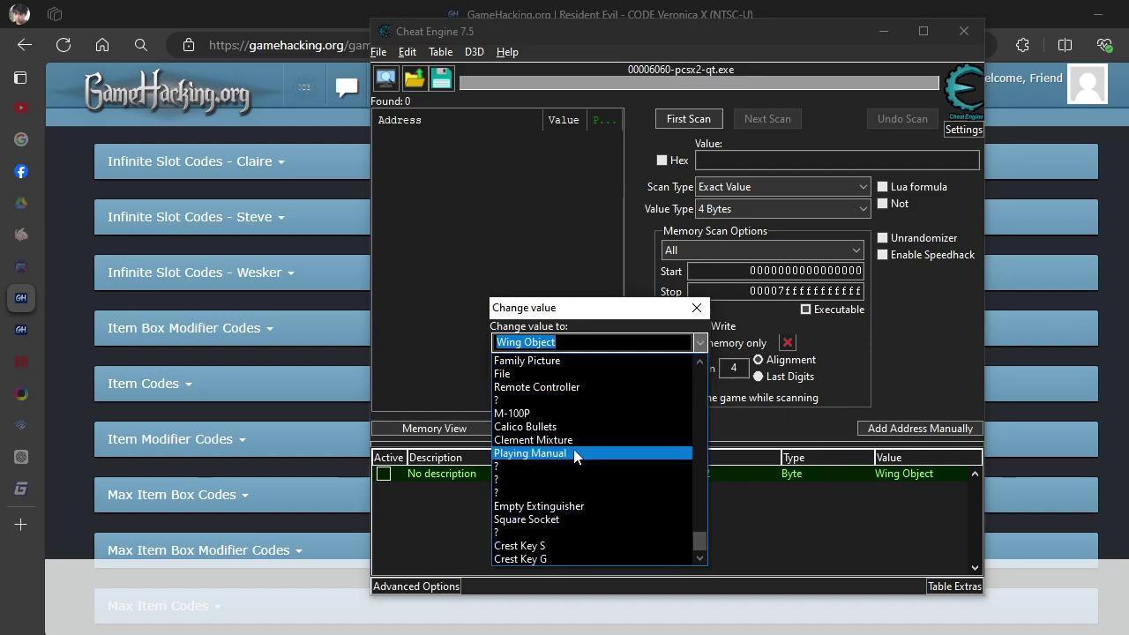
scroll(574, 445, up, 6)
click(578, 439)
click(636, 367)
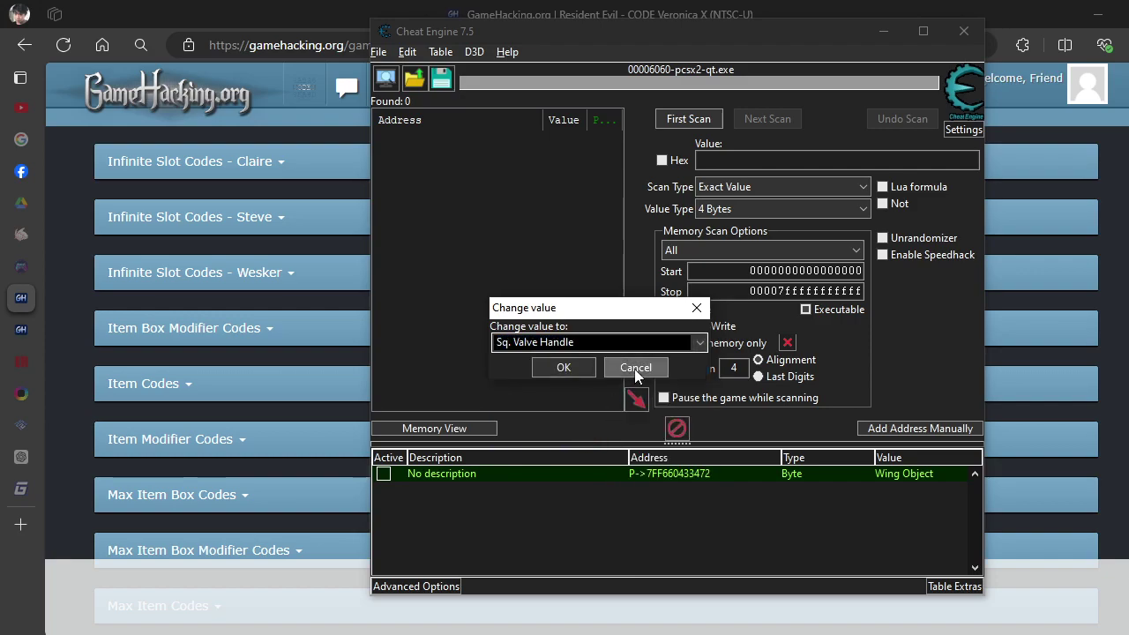
click(842, 543)
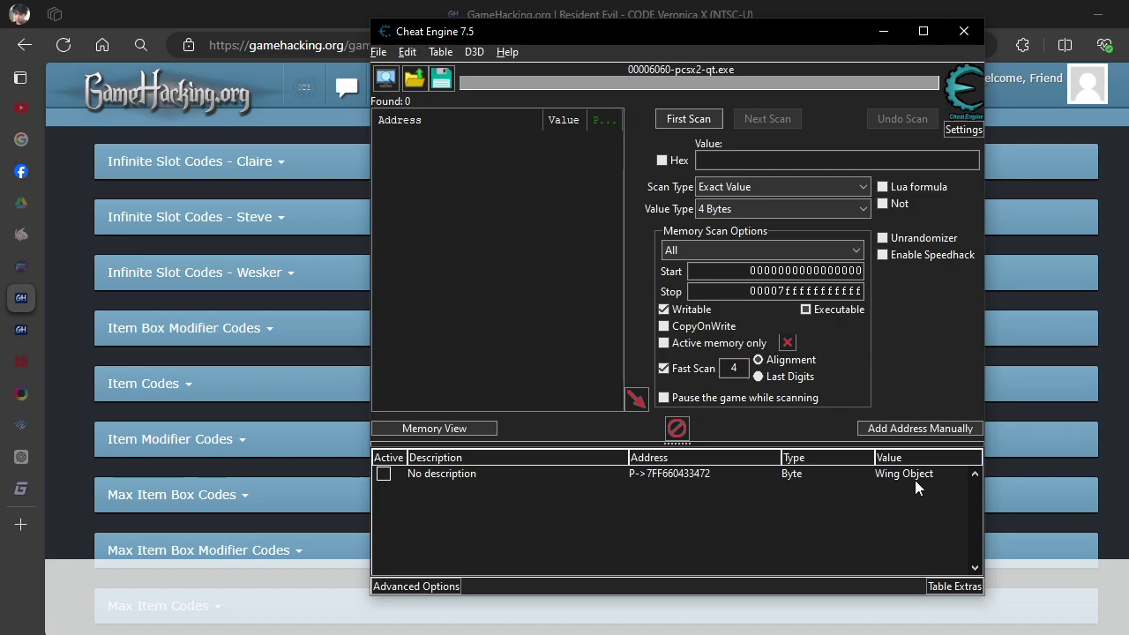
Inspect a manual pointer address's eemem base and offset fields, then cancel it.
click(898, 432)
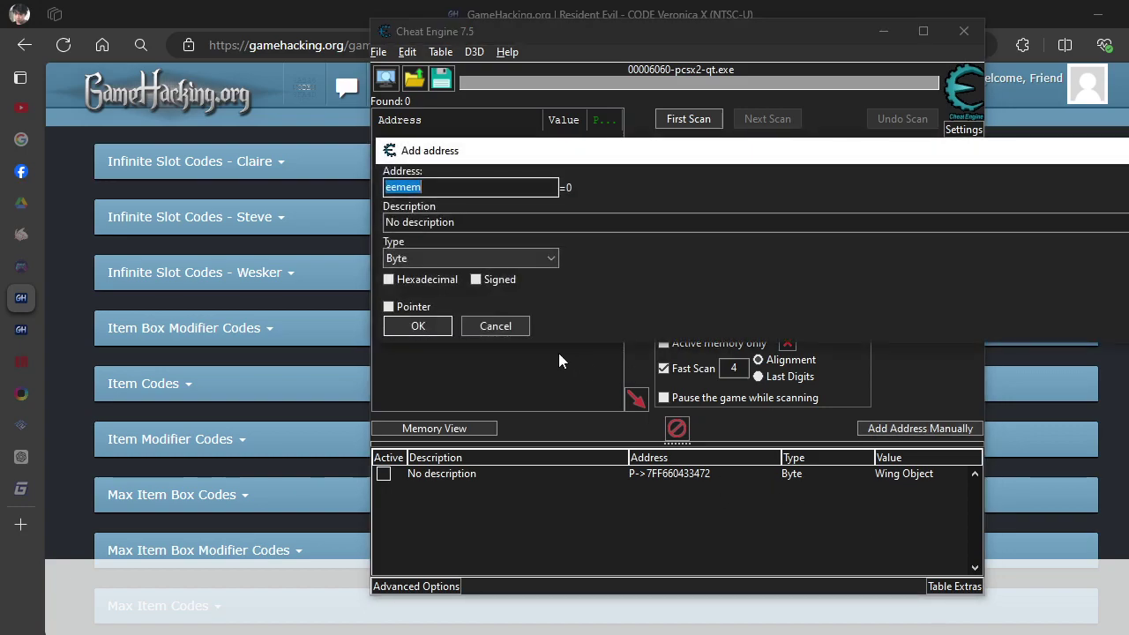
click(390, 306)
click(457, 346)
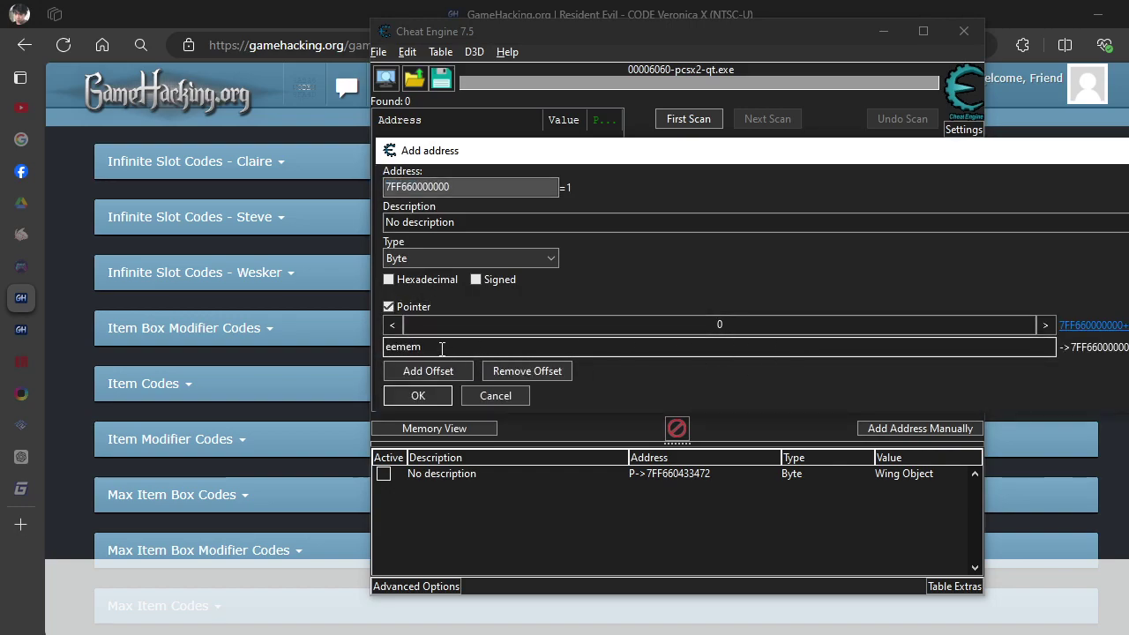
double_click(441, 348)
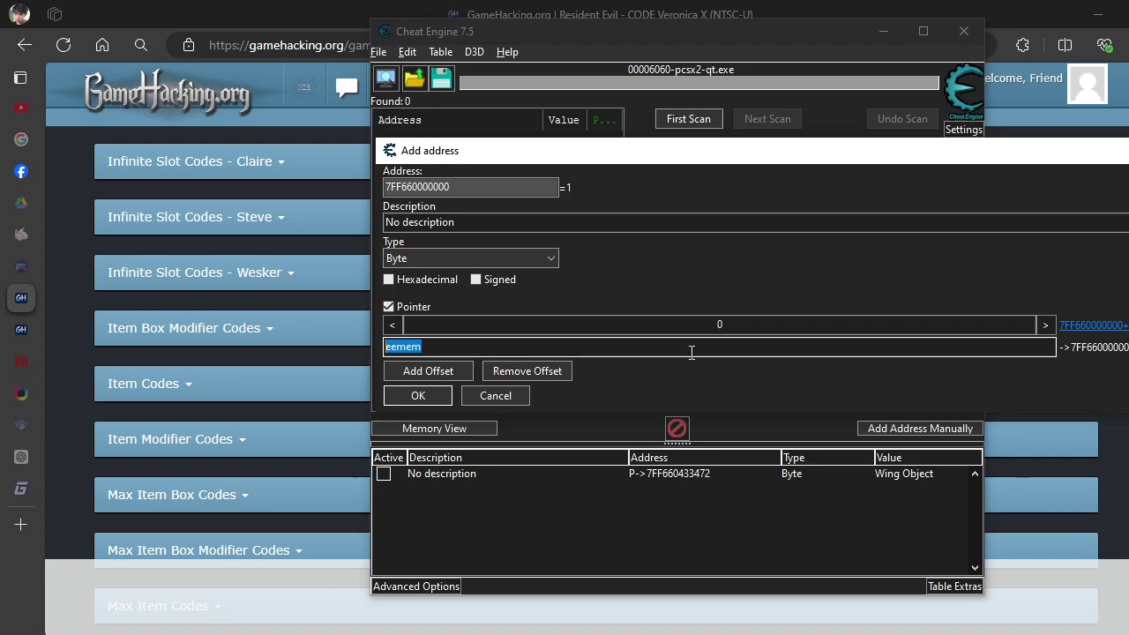
click(745, 326)
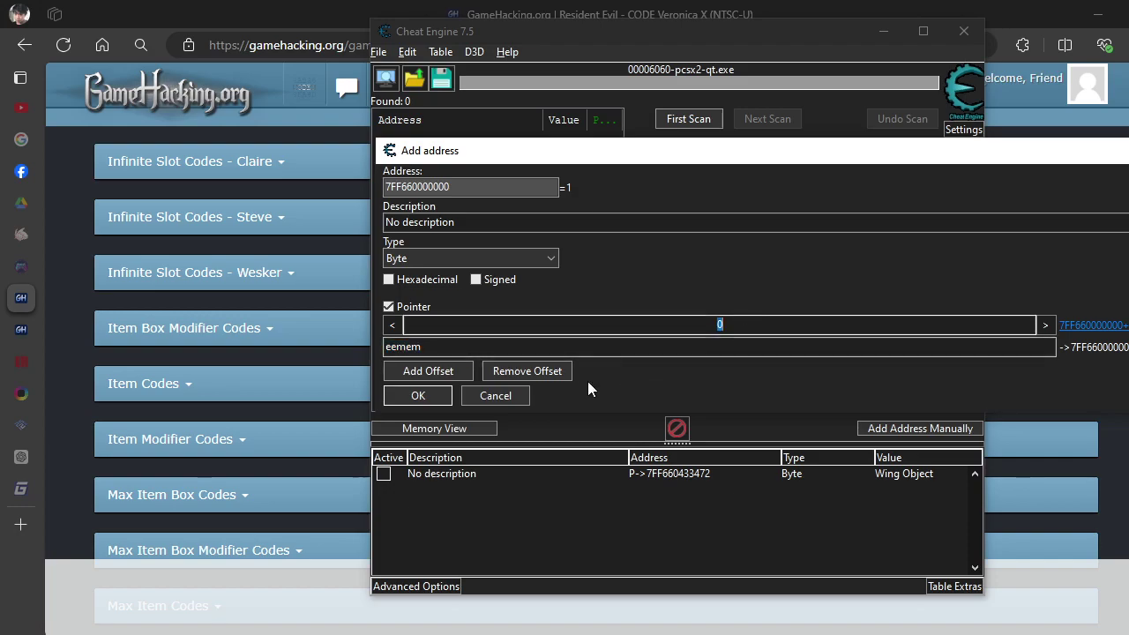
click(522, 396)
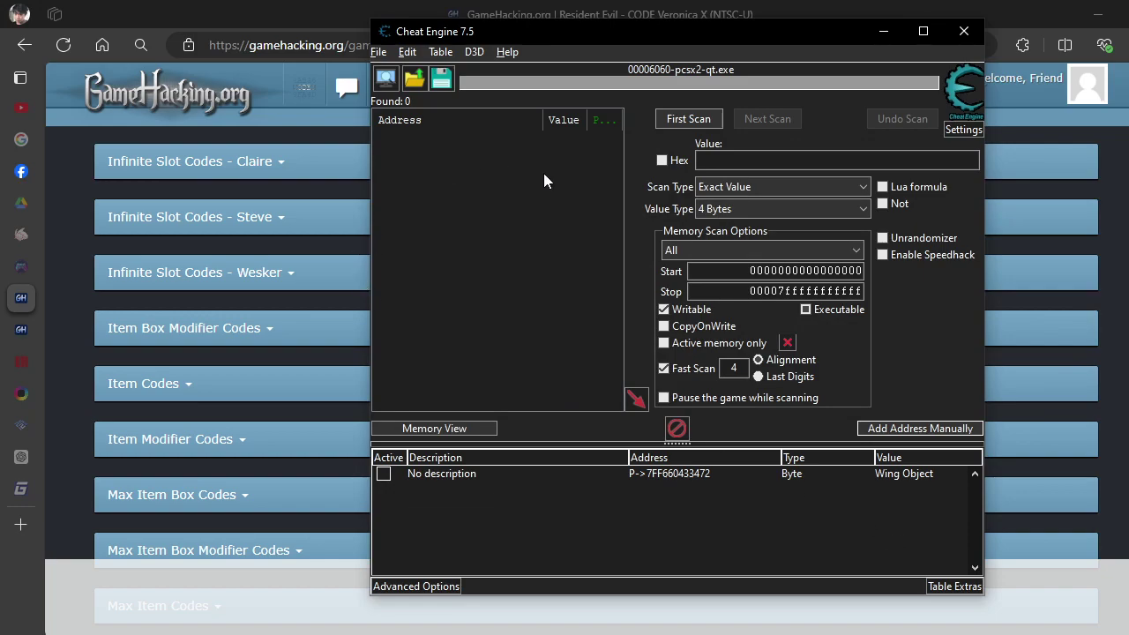
Check the game's Item Box showing Wing Object, then edit the pointer entry's description.
key(alt+Tab)
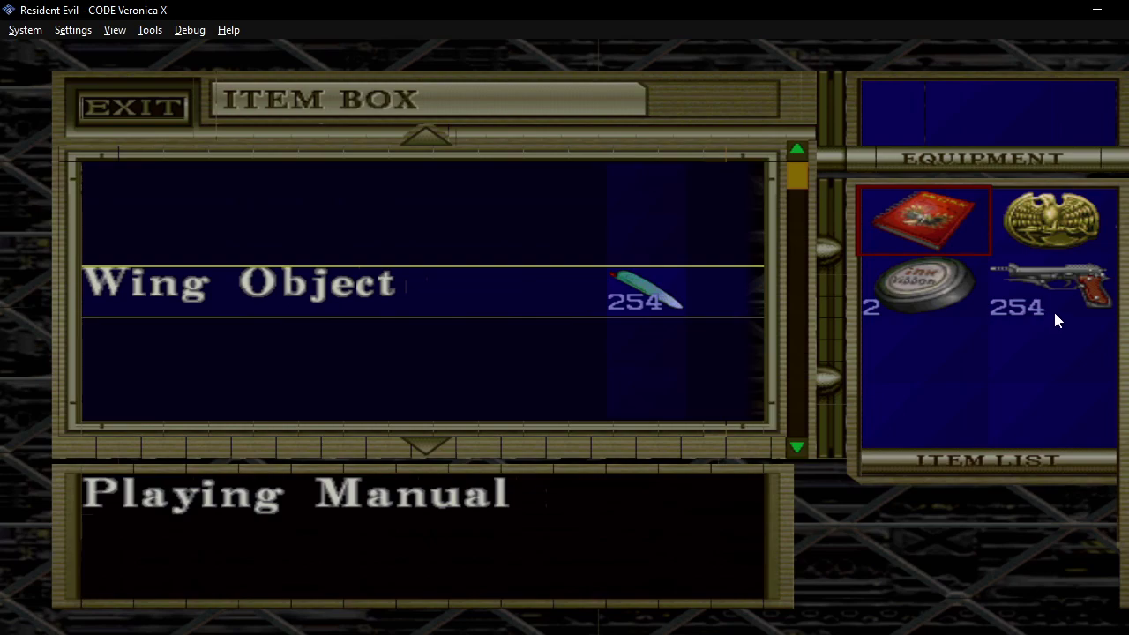
key(alt+Tab)
click(698, 481)
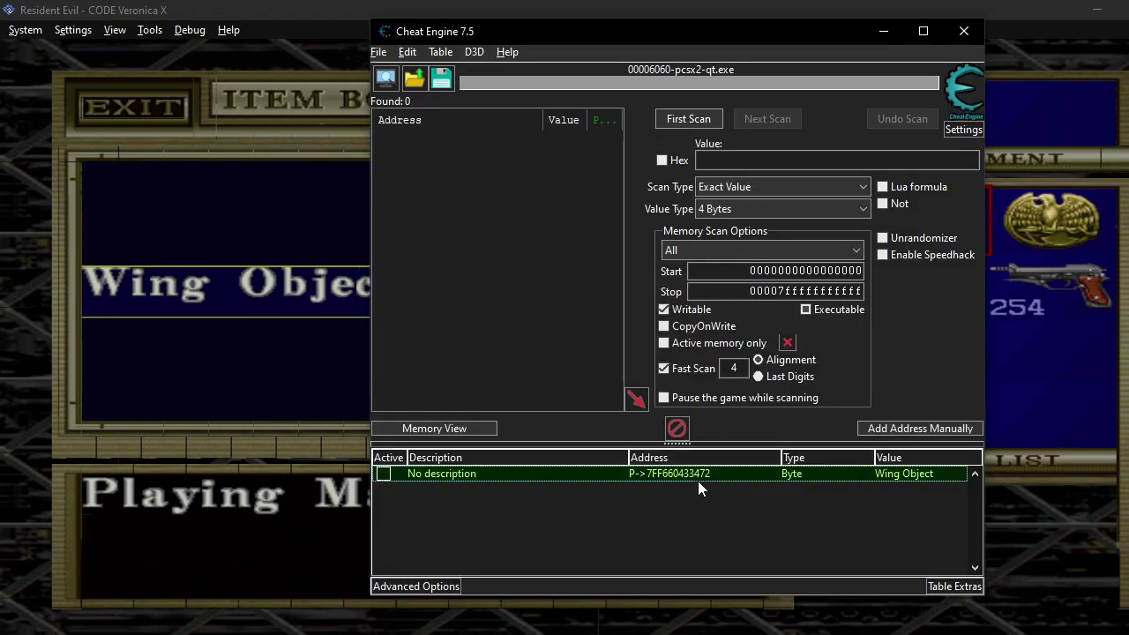
double_click(467, 477)
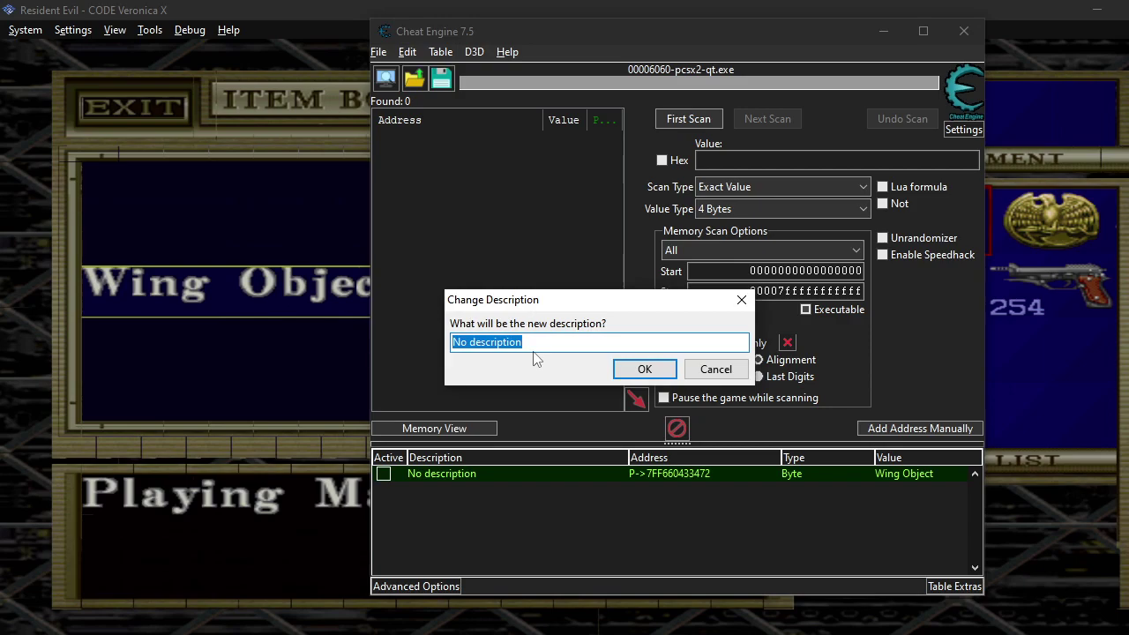
Describe the pointer entry as 'RE CV Item', then start a Save As and cancel it.
text(RE CV Item)
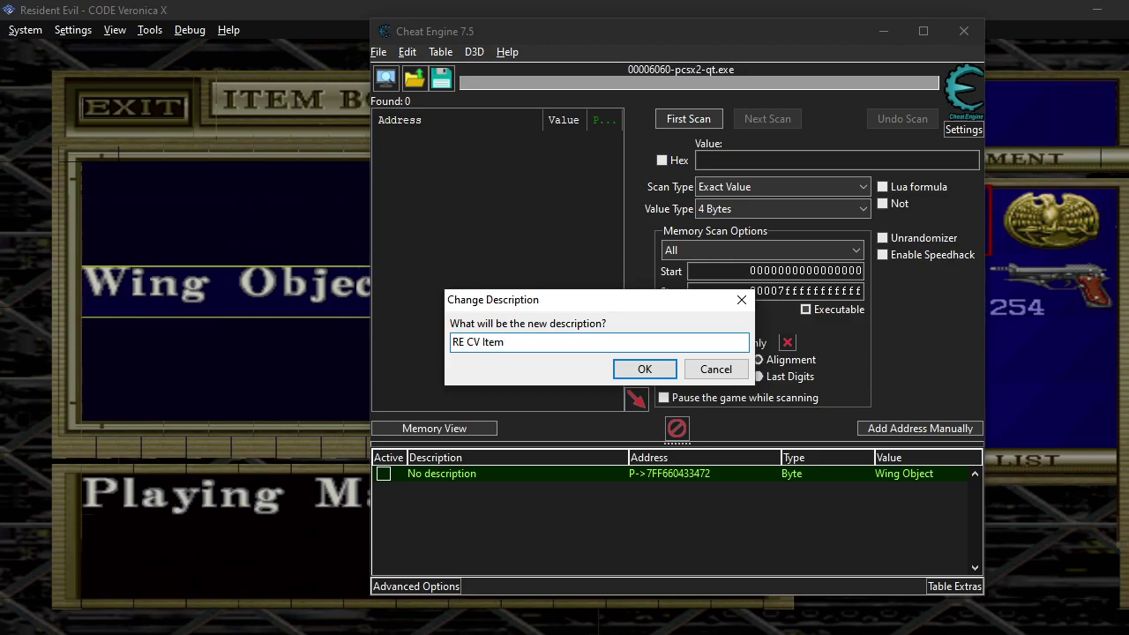
key(Return)
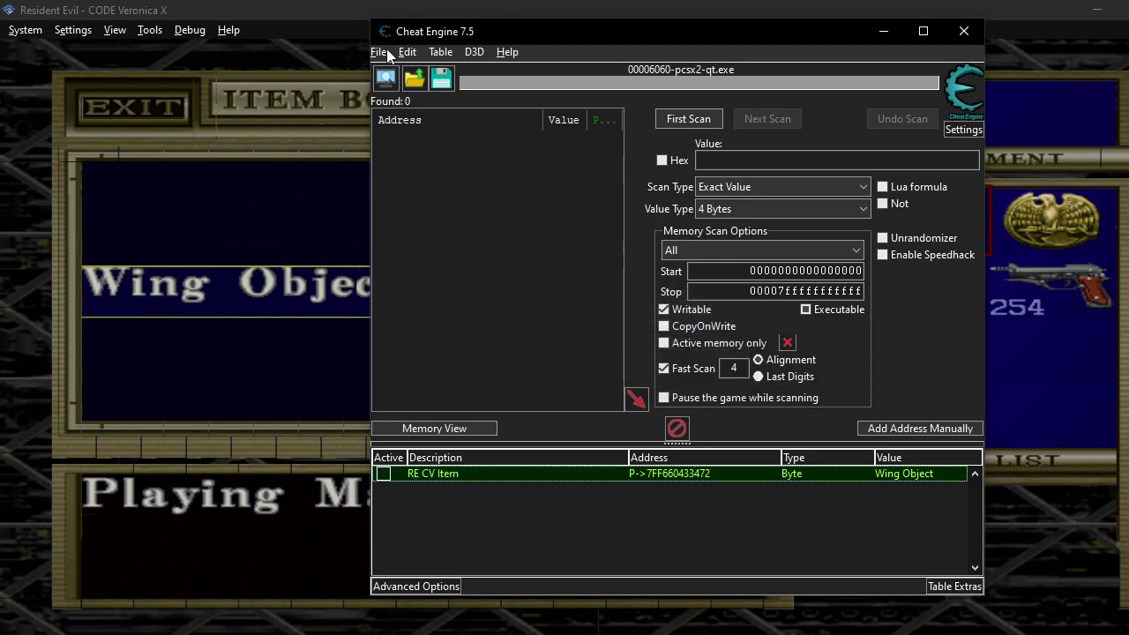
click(386, 53)
click(431, 179)
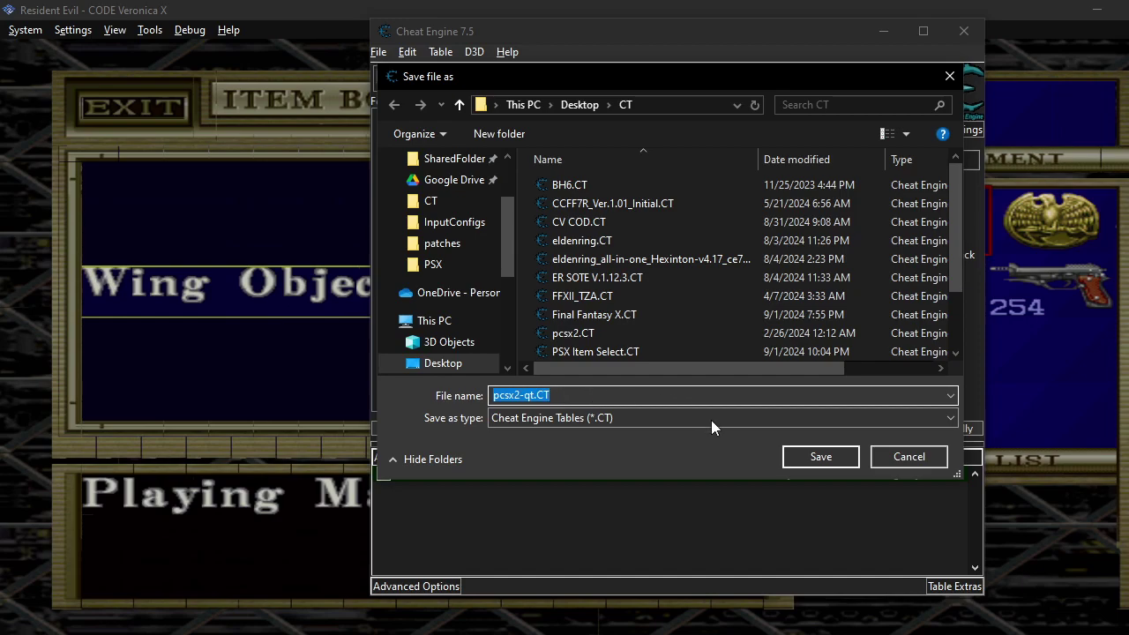
click(935, 455)
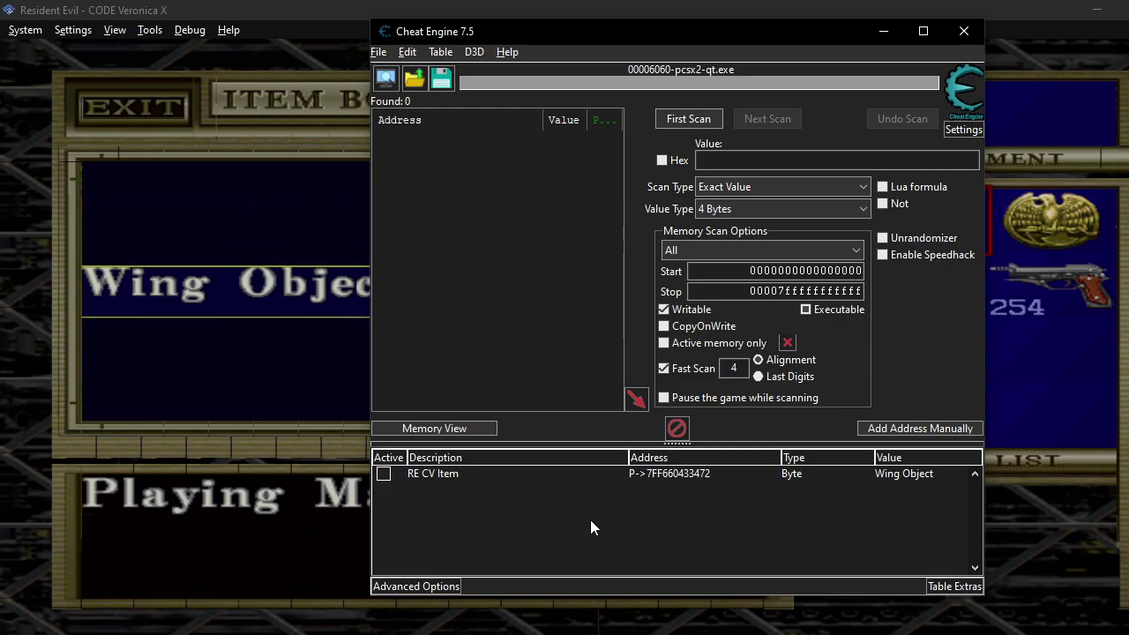
click(436, 473)
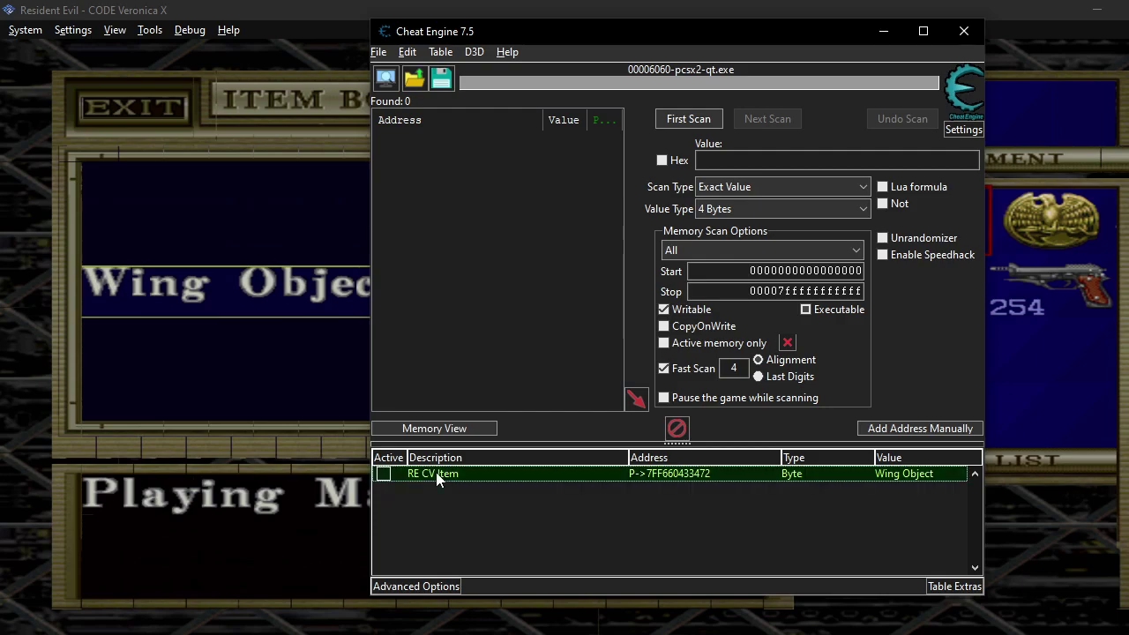
click(474, 530)
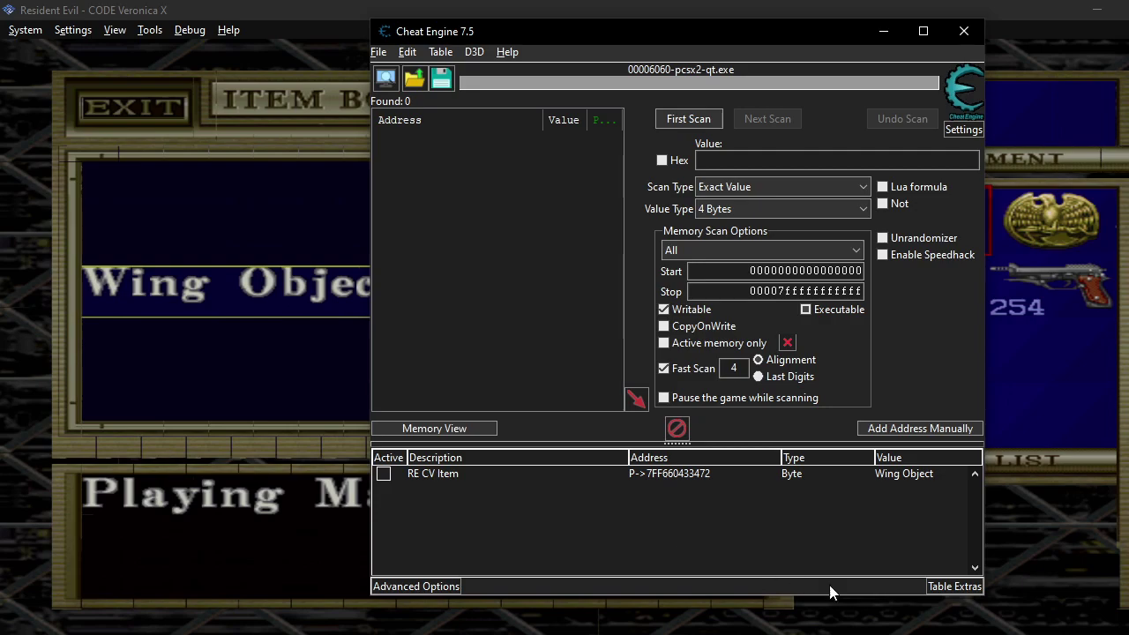
click(441, 477)
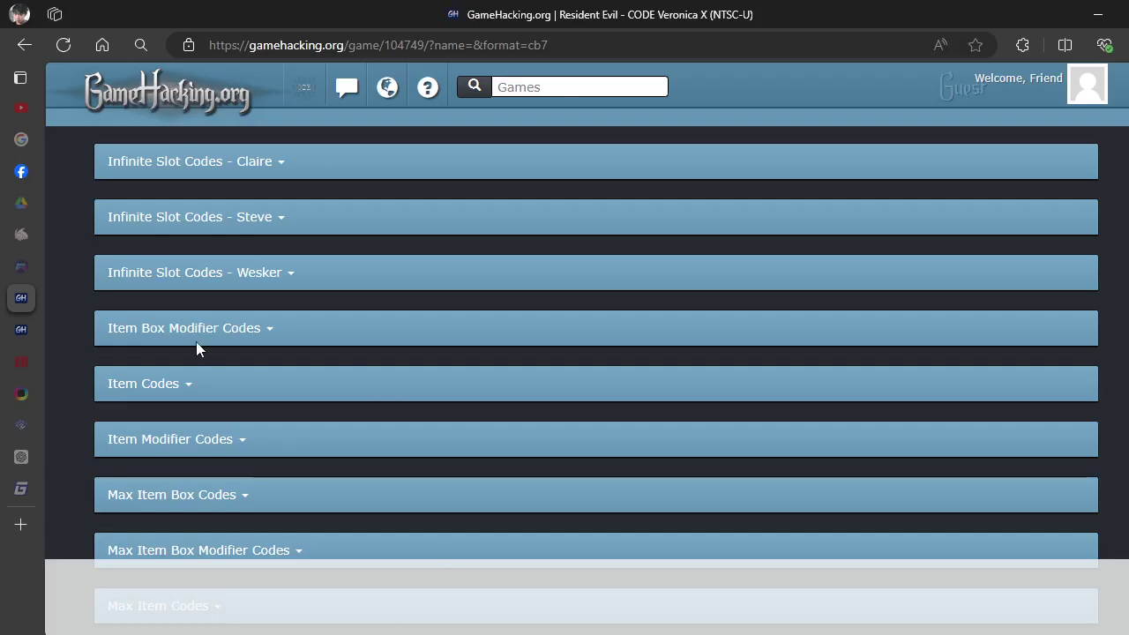
scroll(176, 375, down, 6)
scroll(183, 385, down, 7)
scroll(235, 381, up, 6)
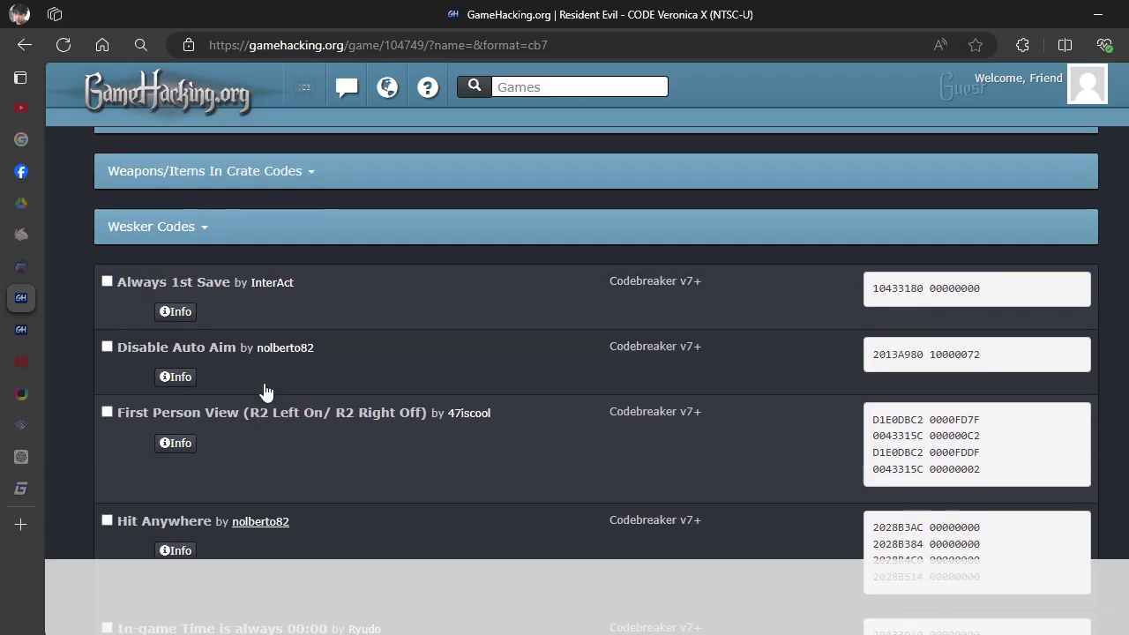
scroll(379, 397, up, 3)
scroll(406, 432, down, 3)
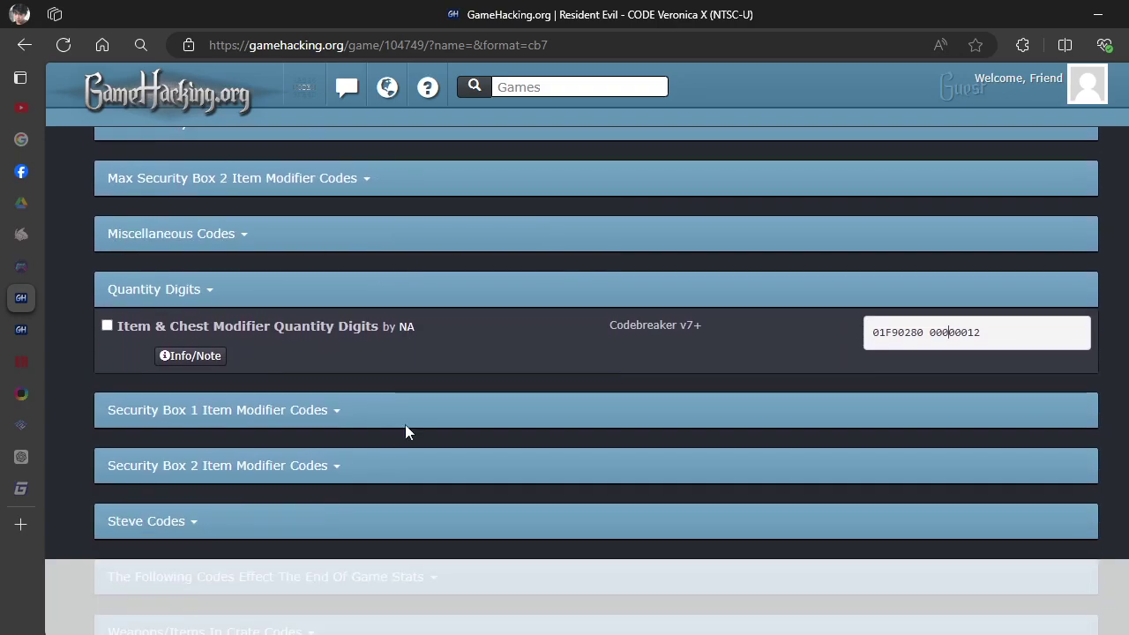
scroll(380, 353, up, 1)
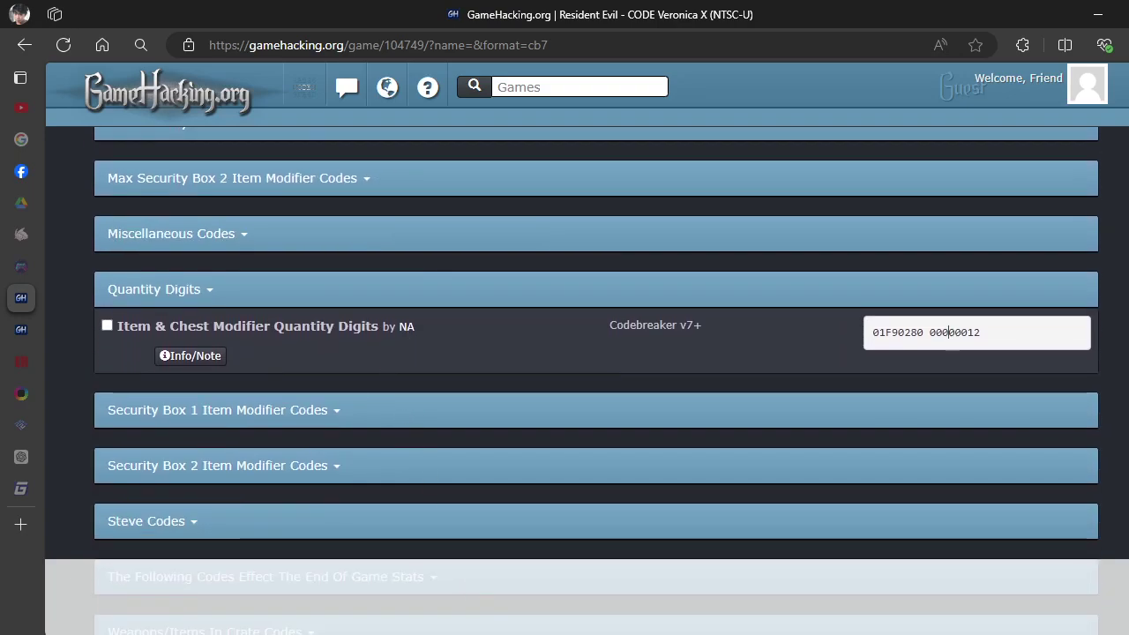
key(alt+Tab)
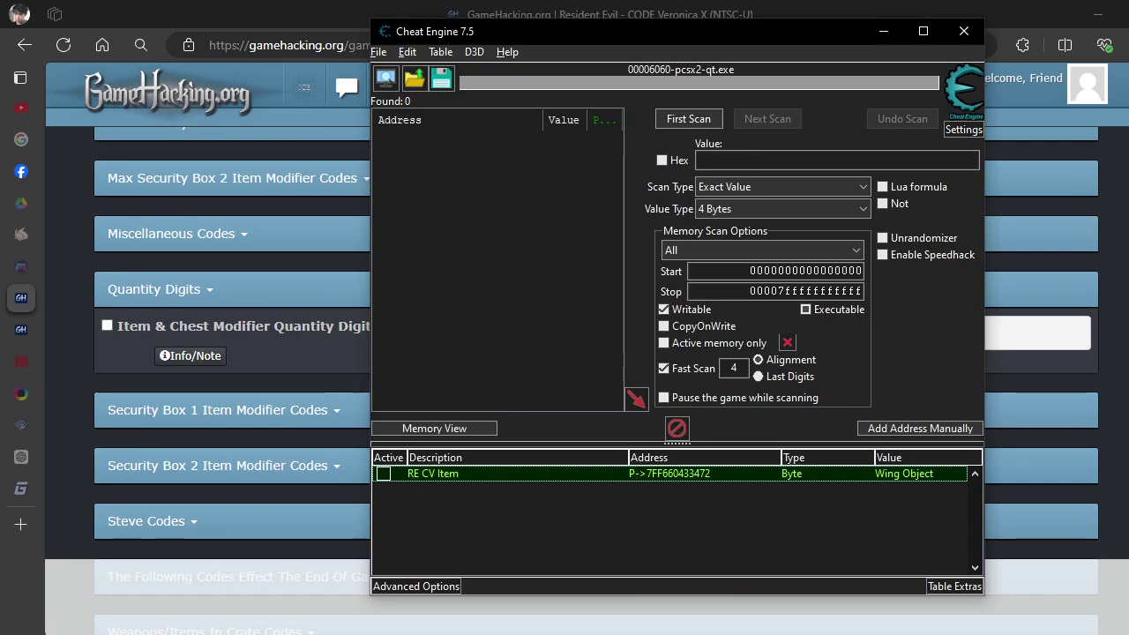
mouse_move(664, 634)
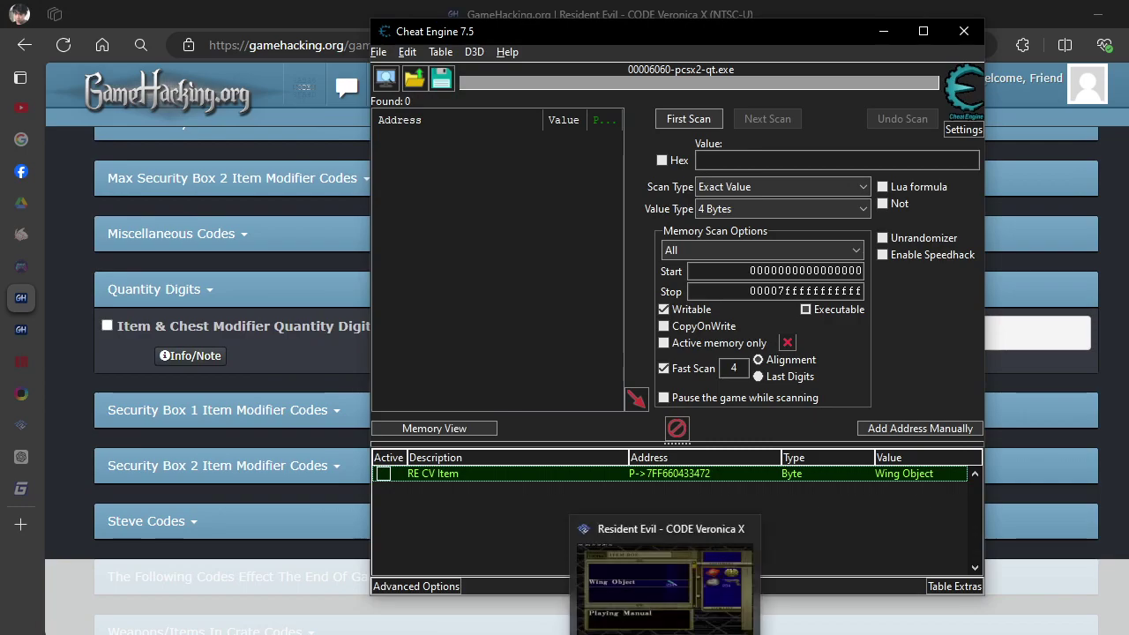
click(662, 596)
key(alt+Tab)
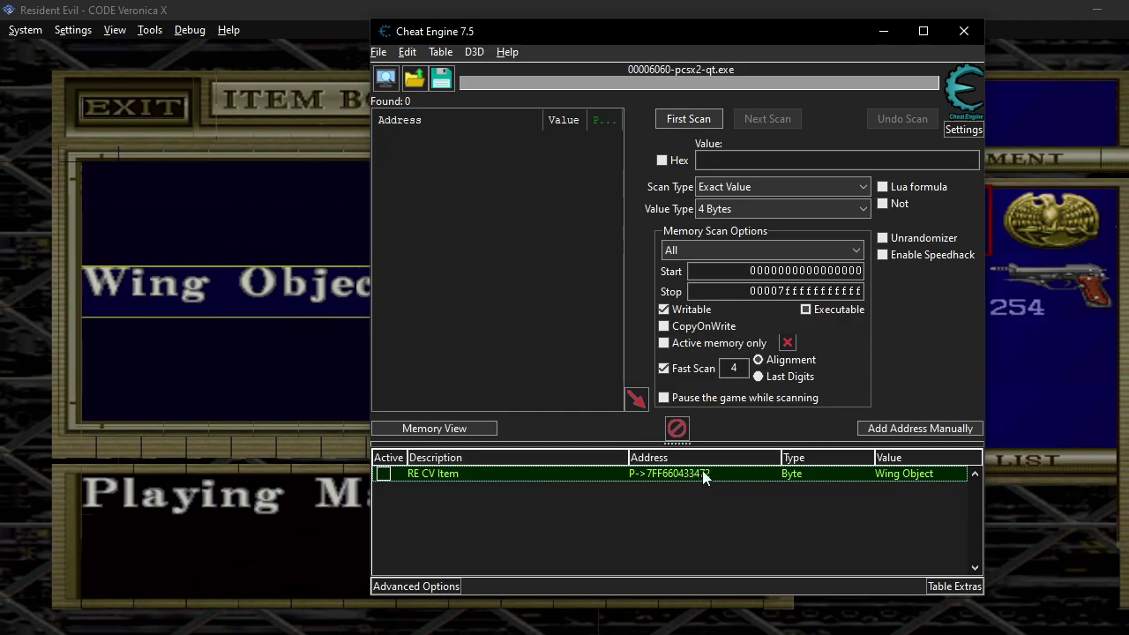
double_click(877, 477)
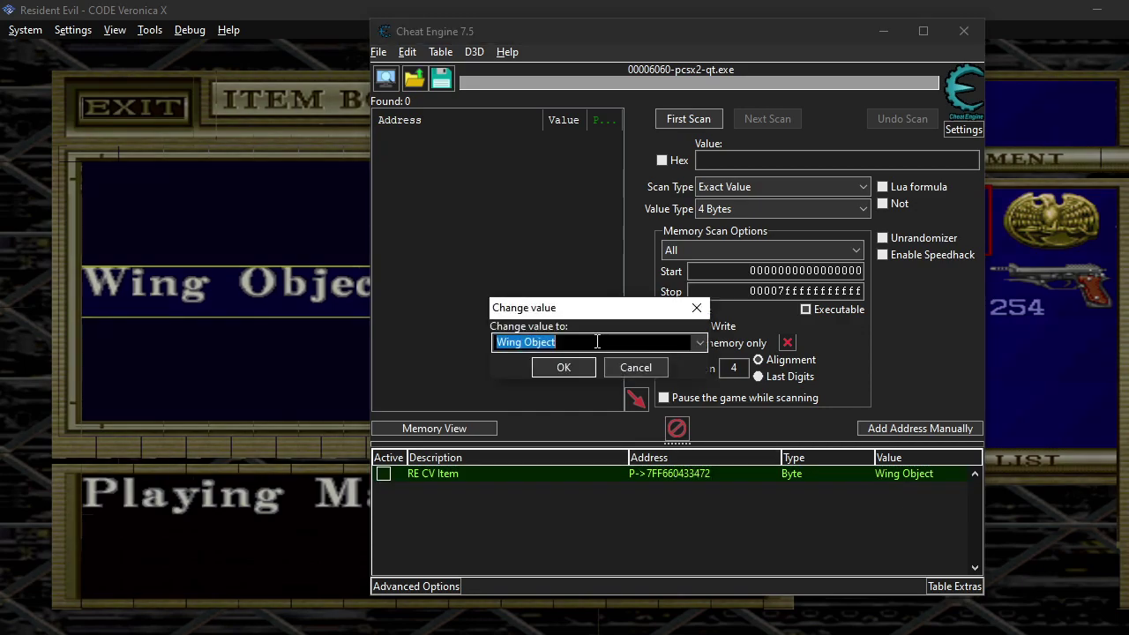
click(700, 342)
key(alt+Tab)
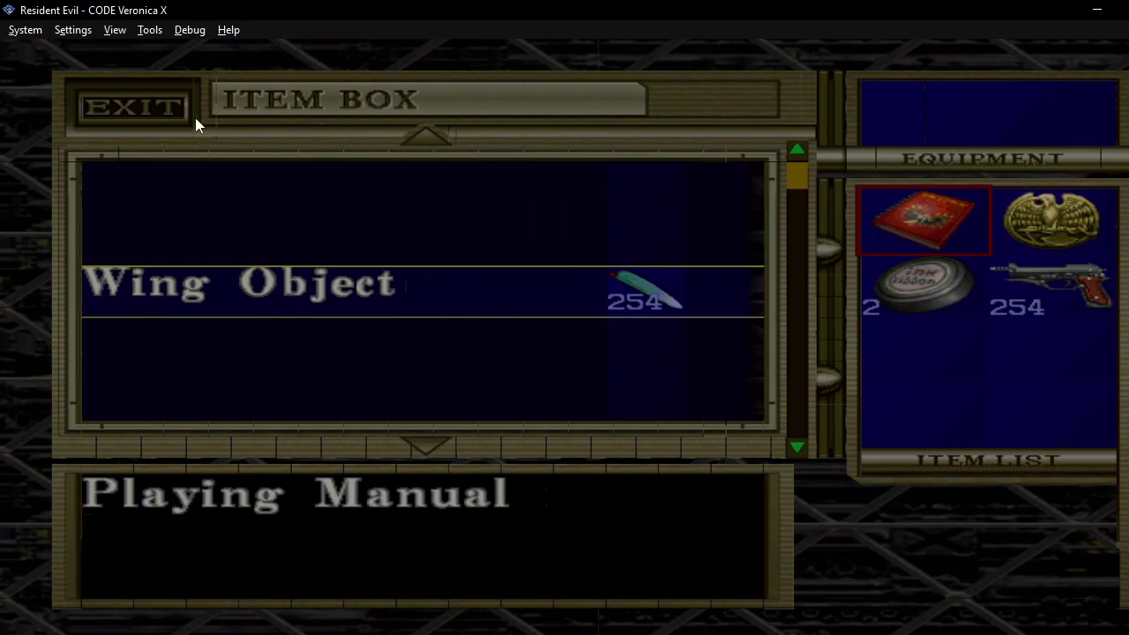
click(78, 35)
click(98, 49)
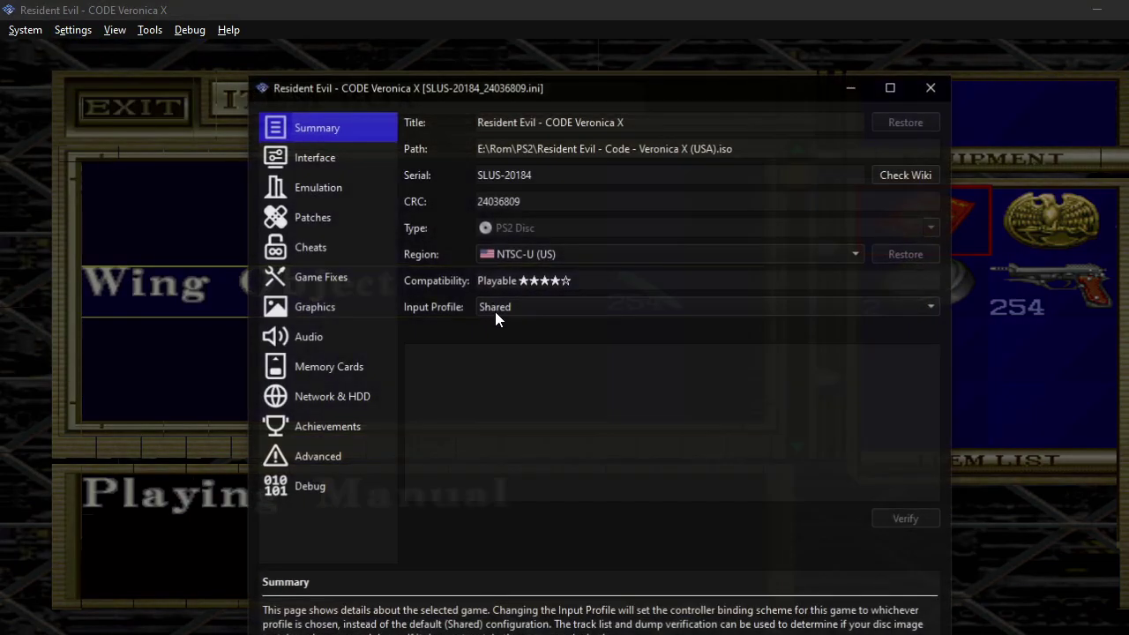
click(340, 251)
scroll(498, 326, down, 15)
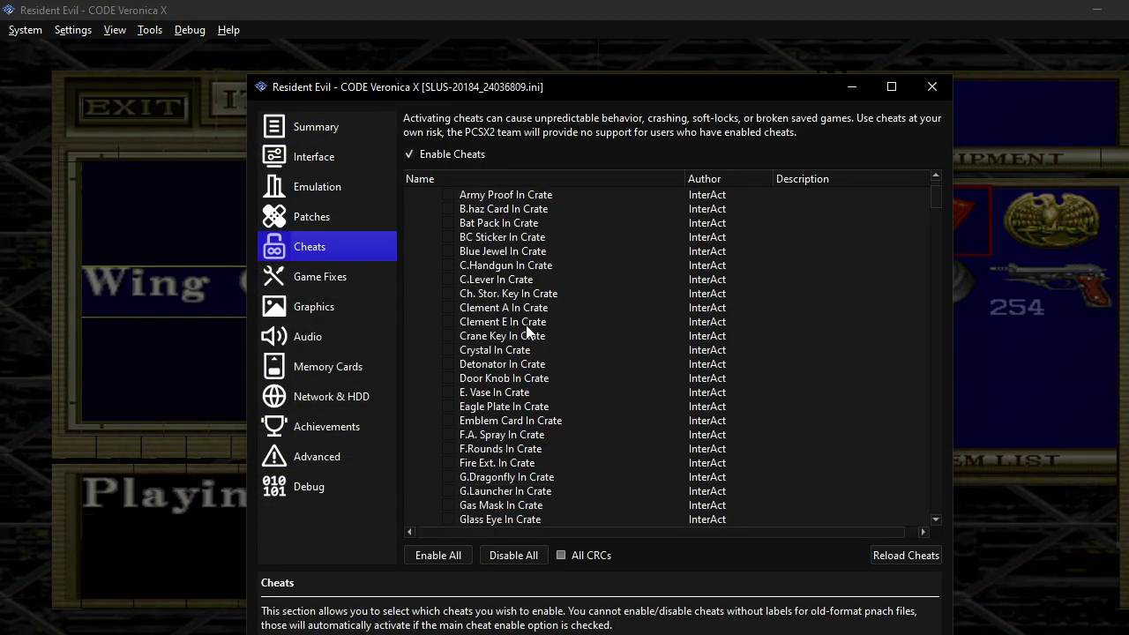
scroll(503, 327, down, 20)
scroll(505, 318, up, 6)
click(505, 296)
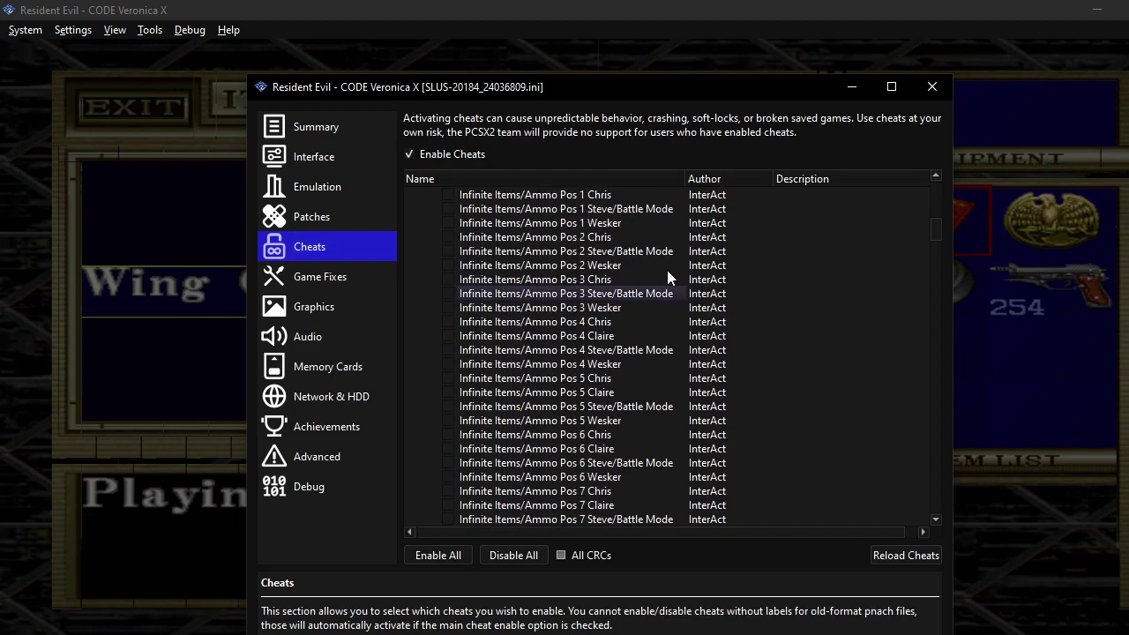
scroll(522, 273, up, 4)
scroll(529, 279, up, 4)
scroll(530, 279, up, 12)
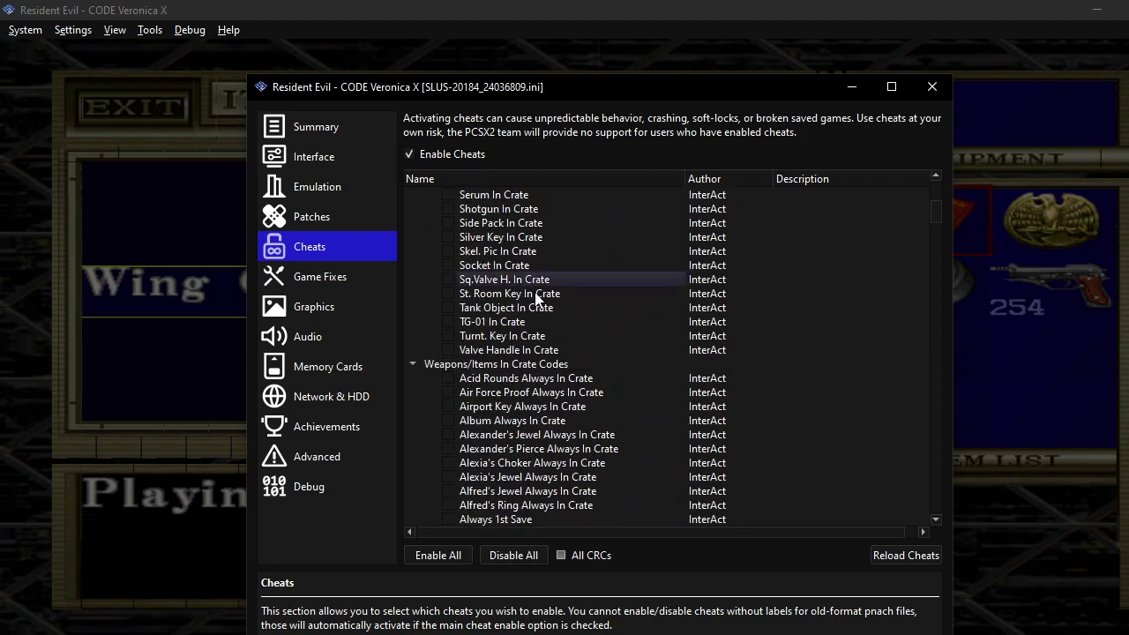
scroll(553, 276, up, 18)
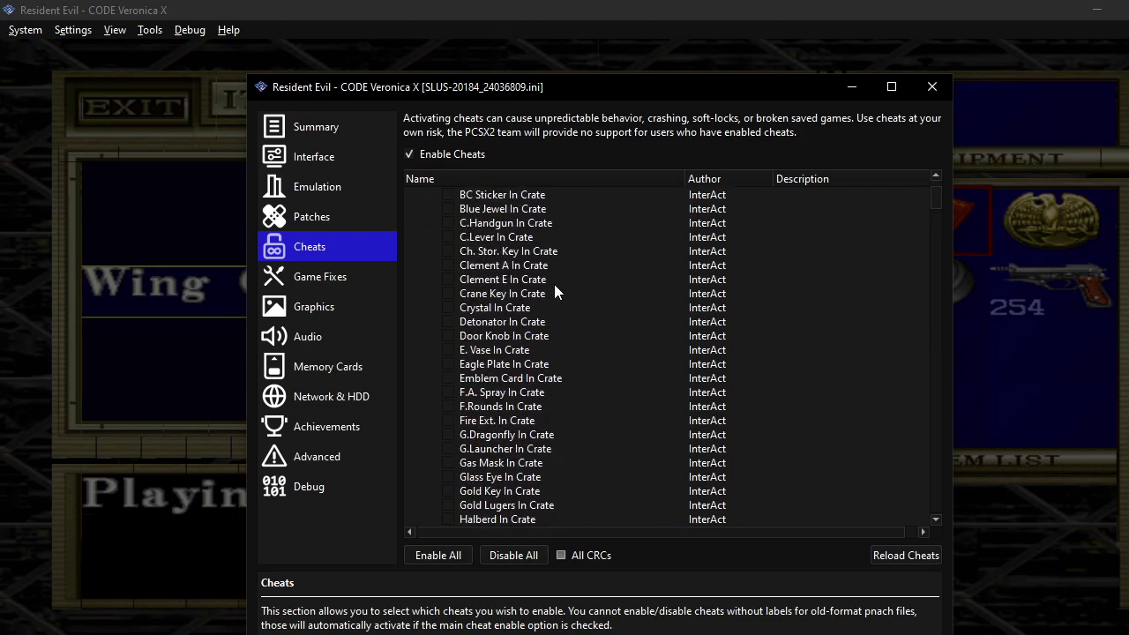
scroll(554, 284, up, 5)
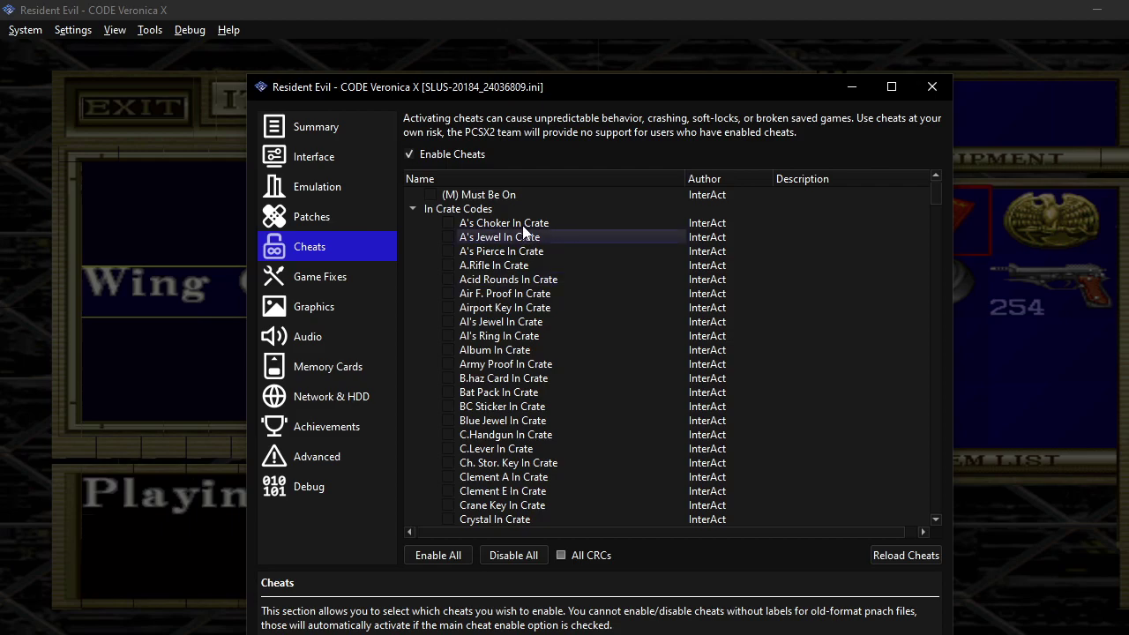
click(932, 86)
key(alt+Tab)
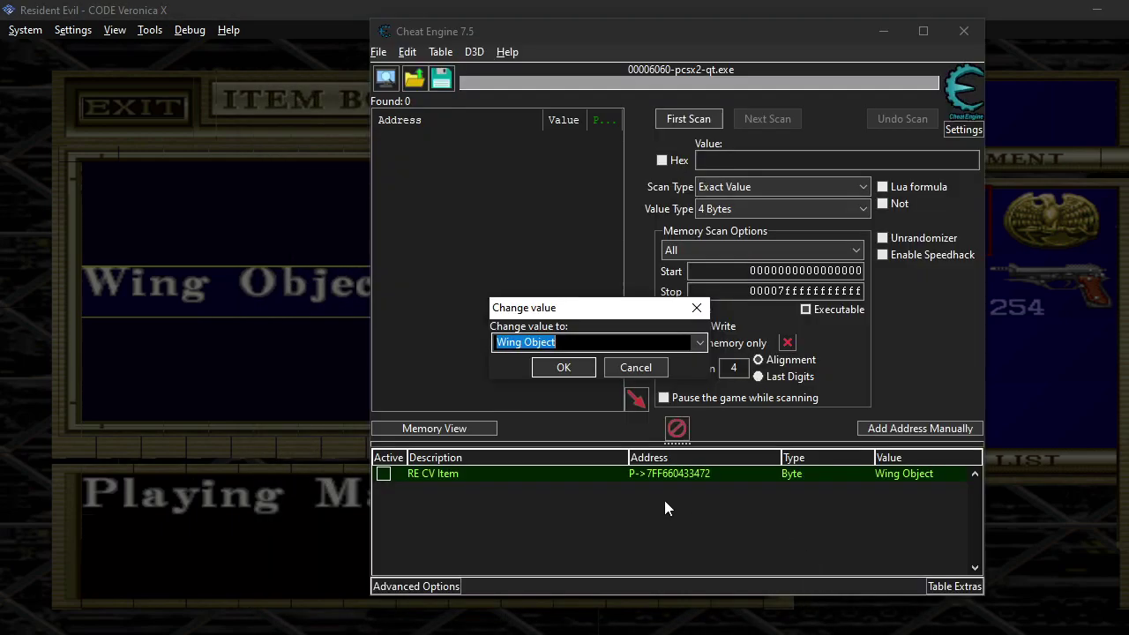
Change RE CV Item's value to Calico Bullets.
click(700, 343)
scroll(609, 434, down, 5)
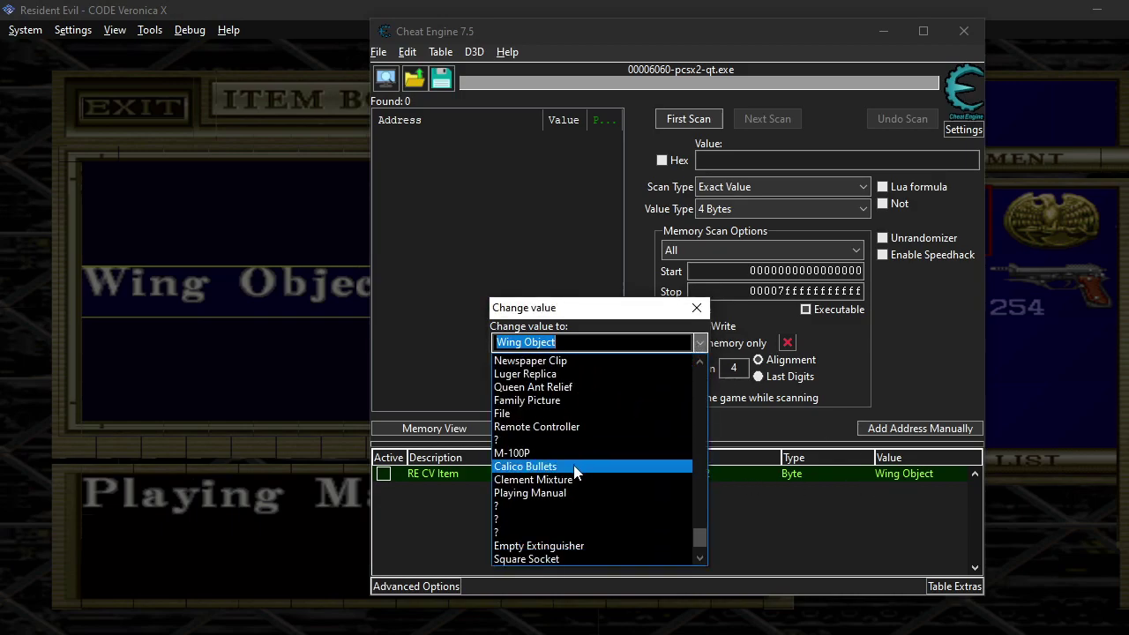
click(575, 466)
click(571, 370)
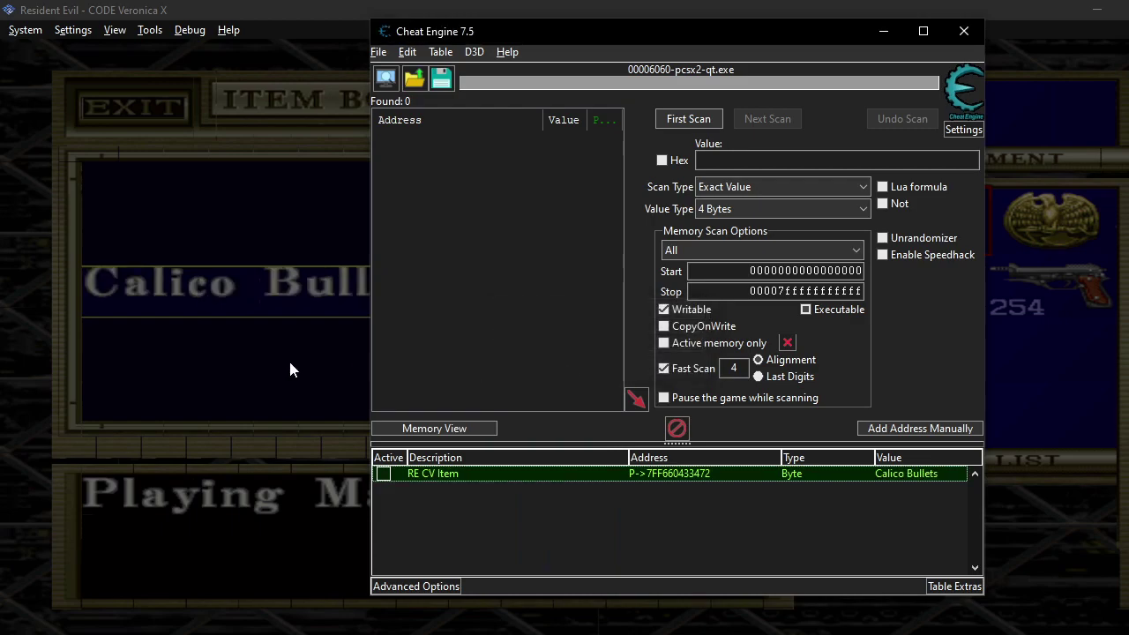
In the game, take the Calico Bullets from the Item Box, stowing the Ink Ribbon.
click(290, 362)
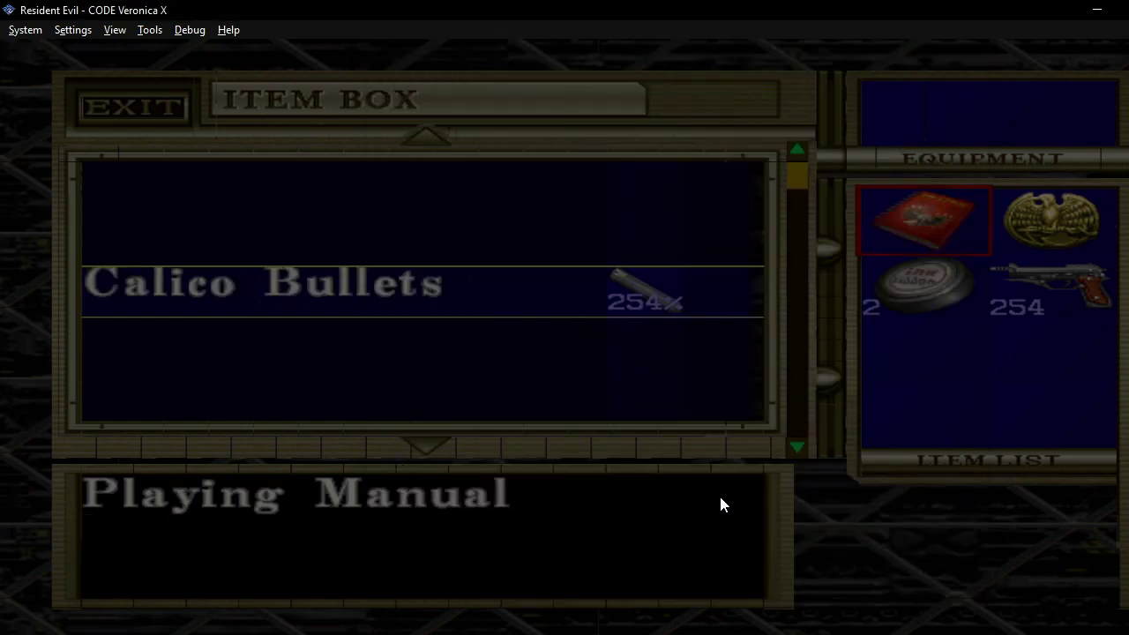
key(Escape)
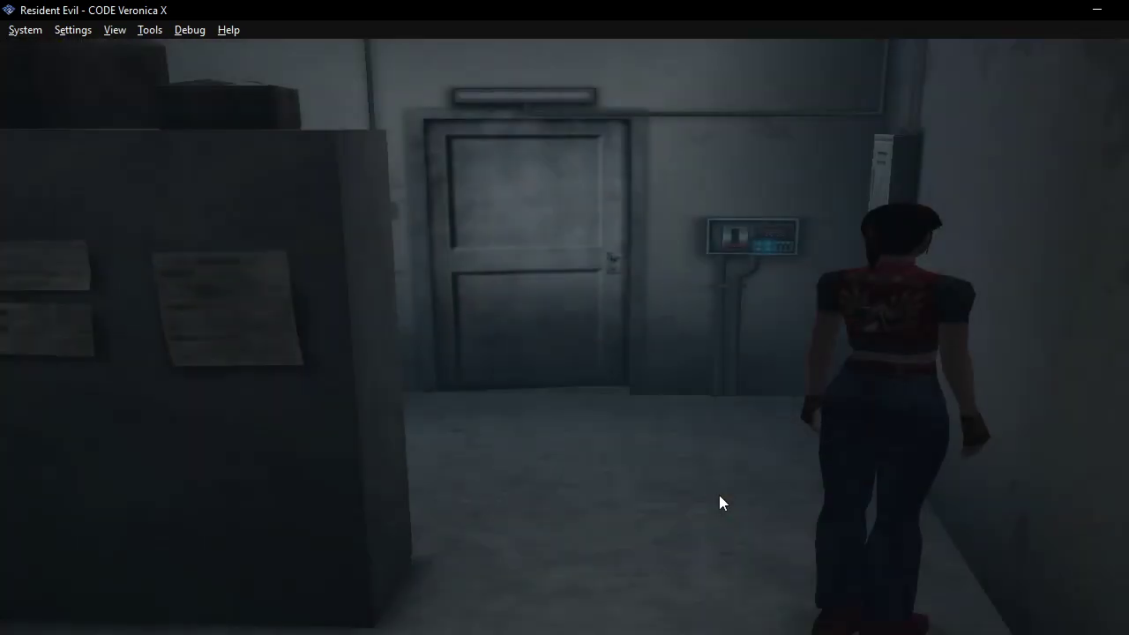
key(Return)
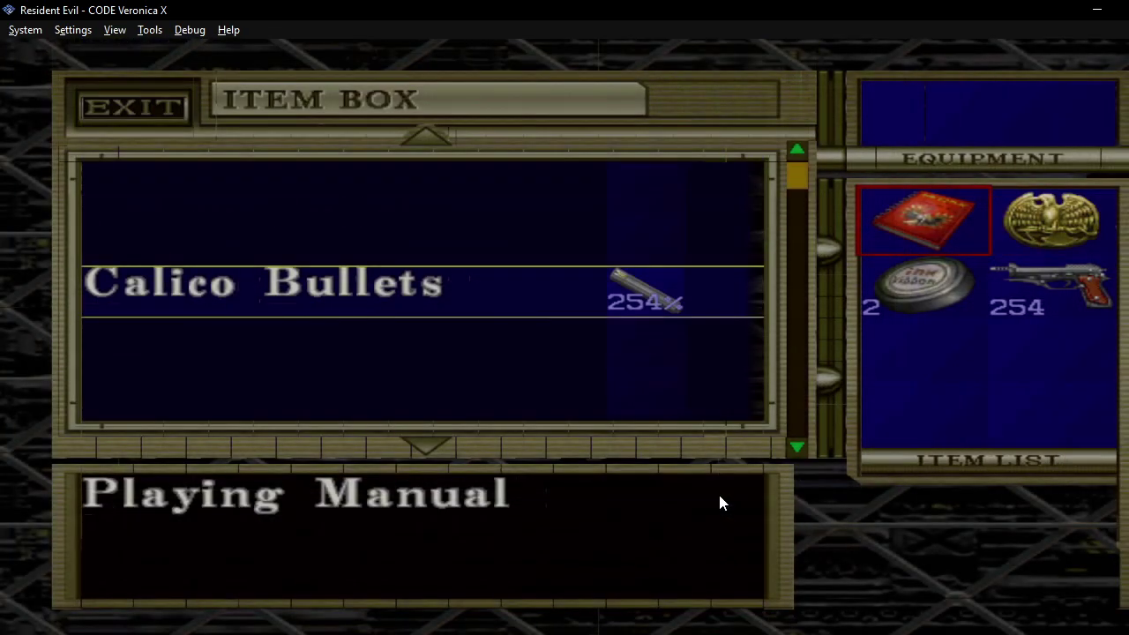
key(Left)
key(Return)
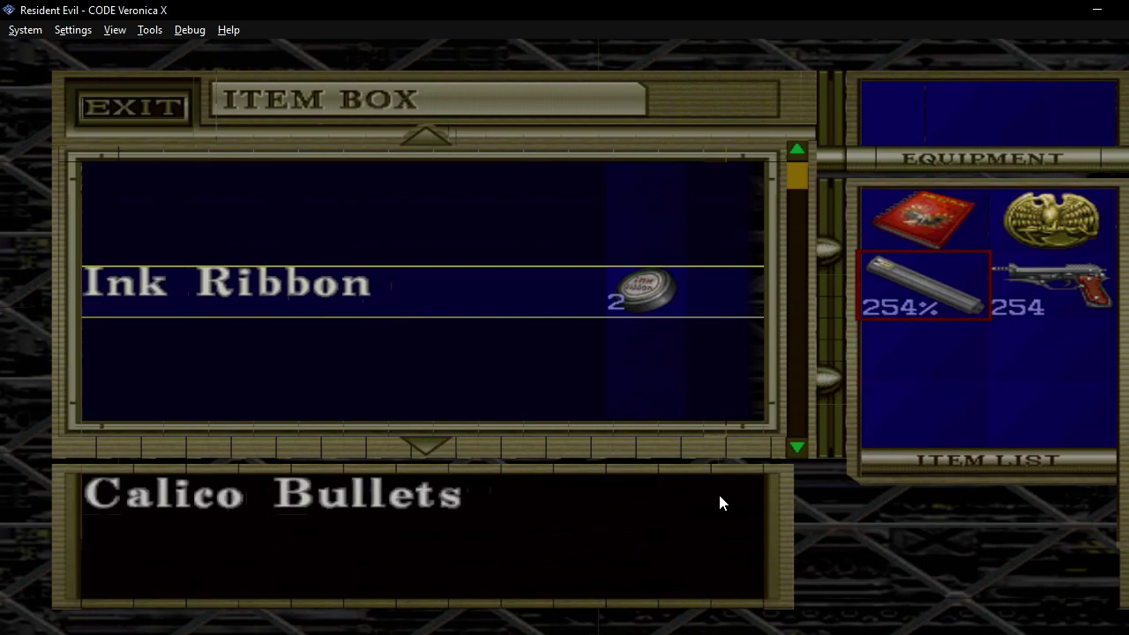
key(Return)
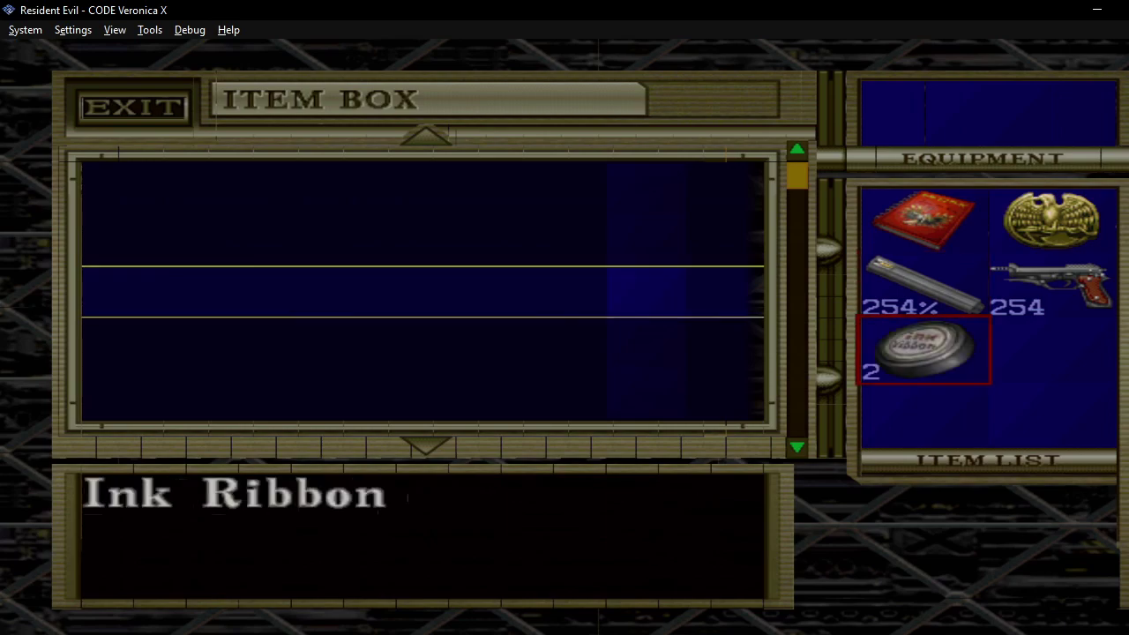
Set RE CV Item to Linear Launcher and select the Playing Manual slot in the game.
click(637, 631)
drag(768, 31, 322, 27)
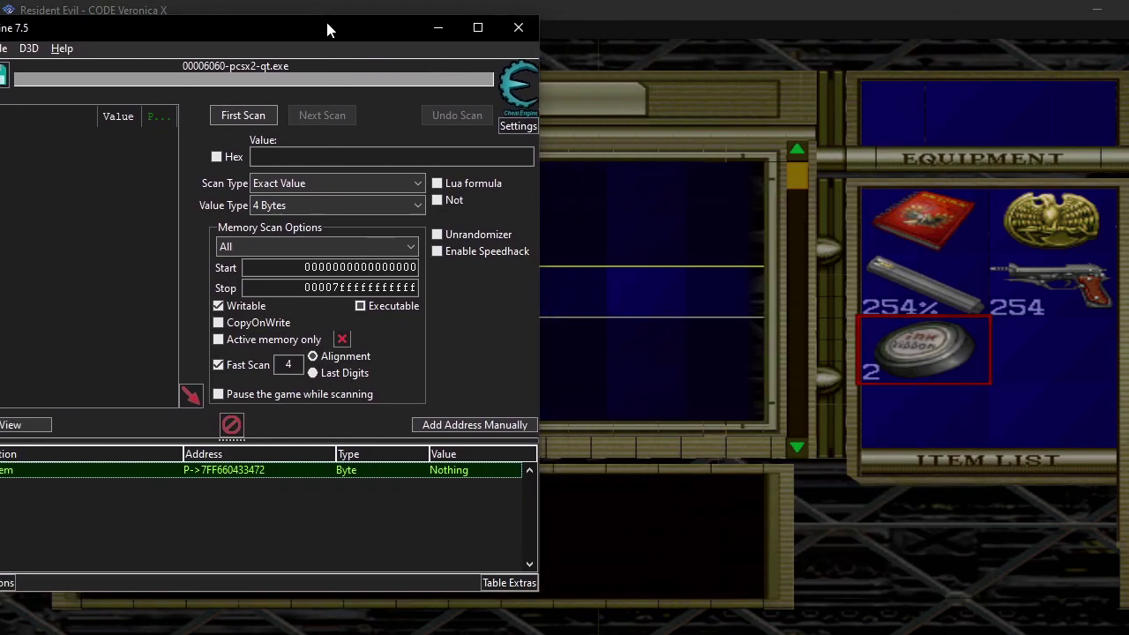
double_click(471, 472)
drag(663, 313, 462, 175)
click(499, 204)
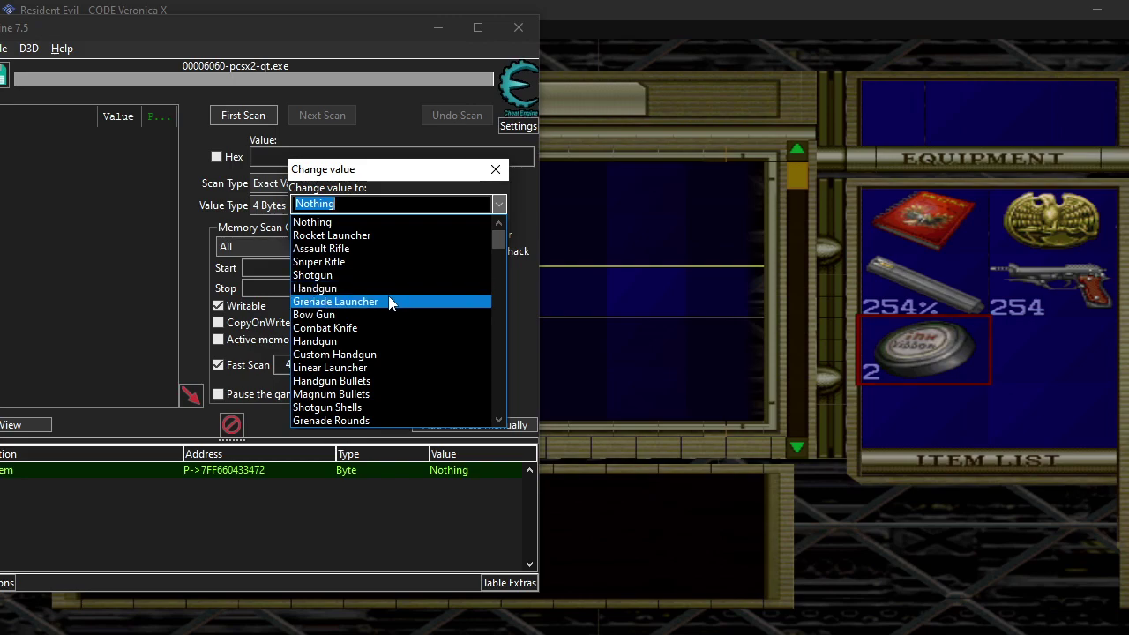
click(396, 364)
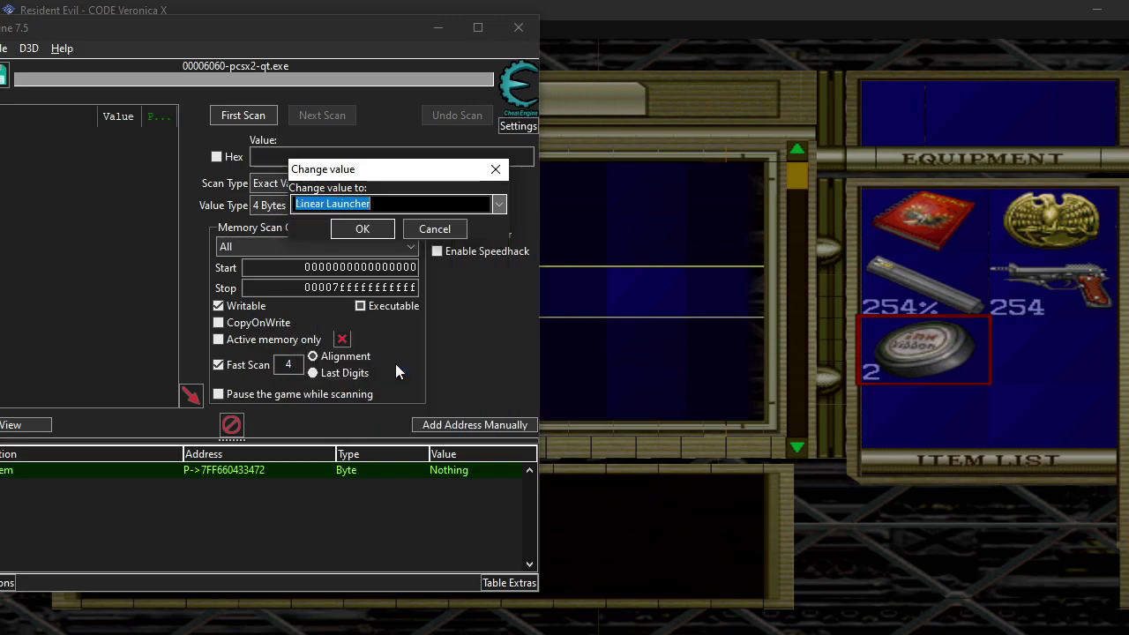
click(365, 231)
click(643, 353)
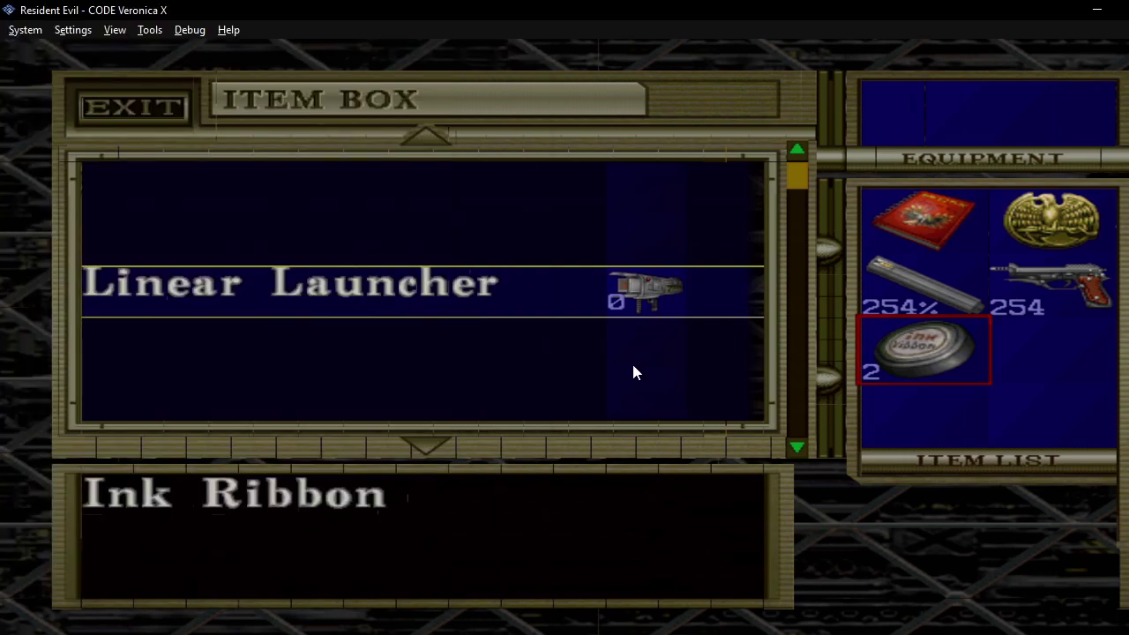
key(Up)
key(Up)
Swap the Playing Manual for the Linear Launcher and leave the Item Box.
key(x)
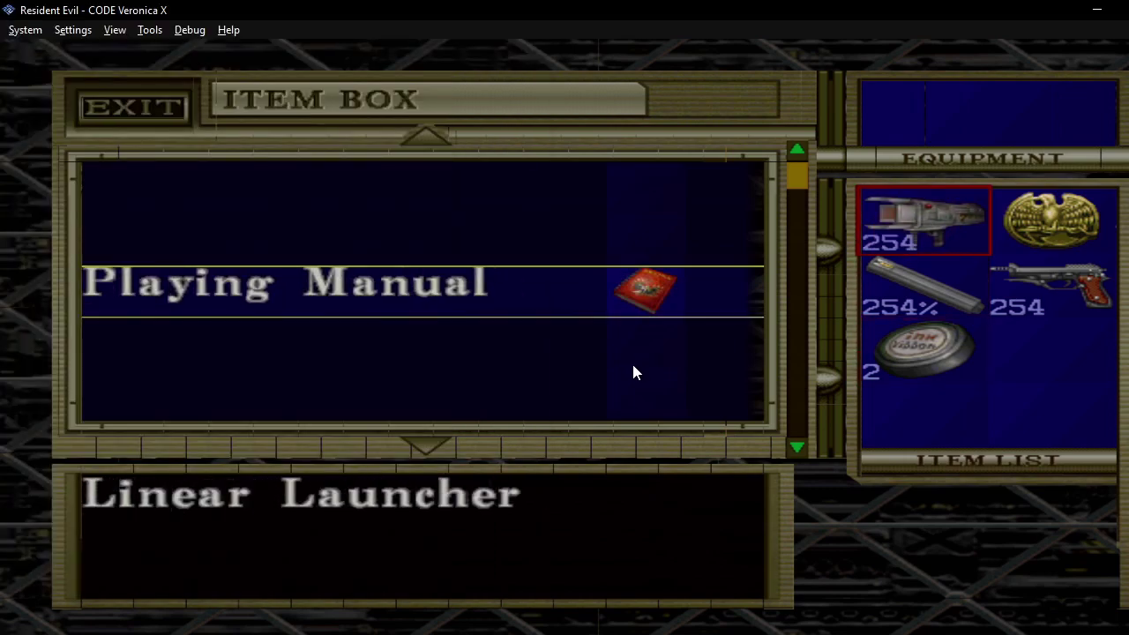
key(c)
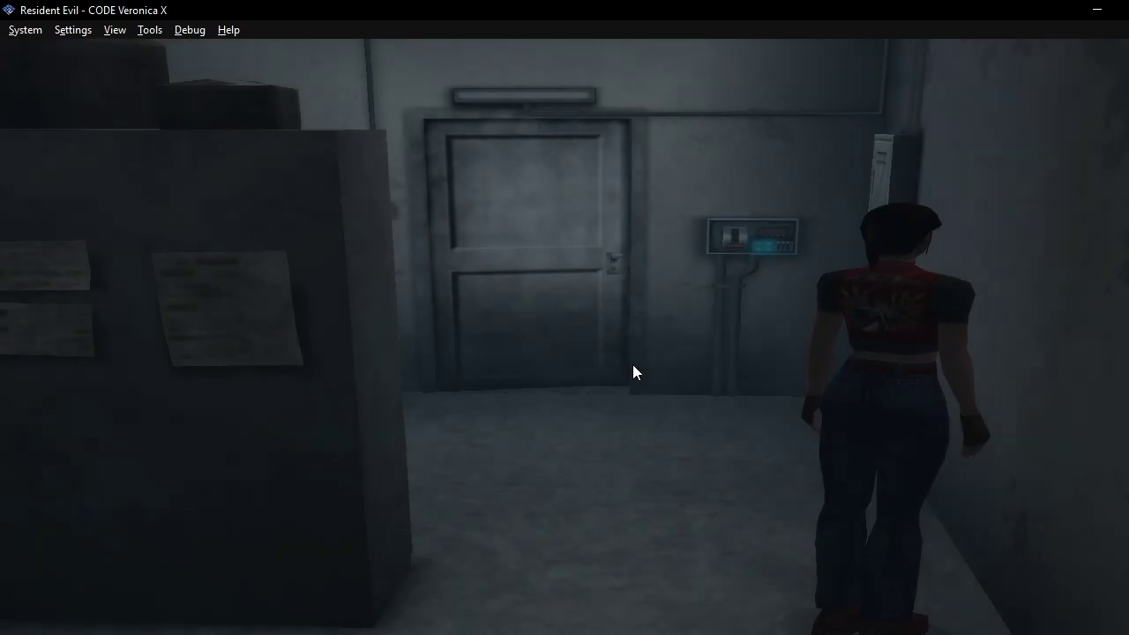
key(d)
key(d)
Equip the Linear Launcher, aim it, and fire toward the door.
key(Return)
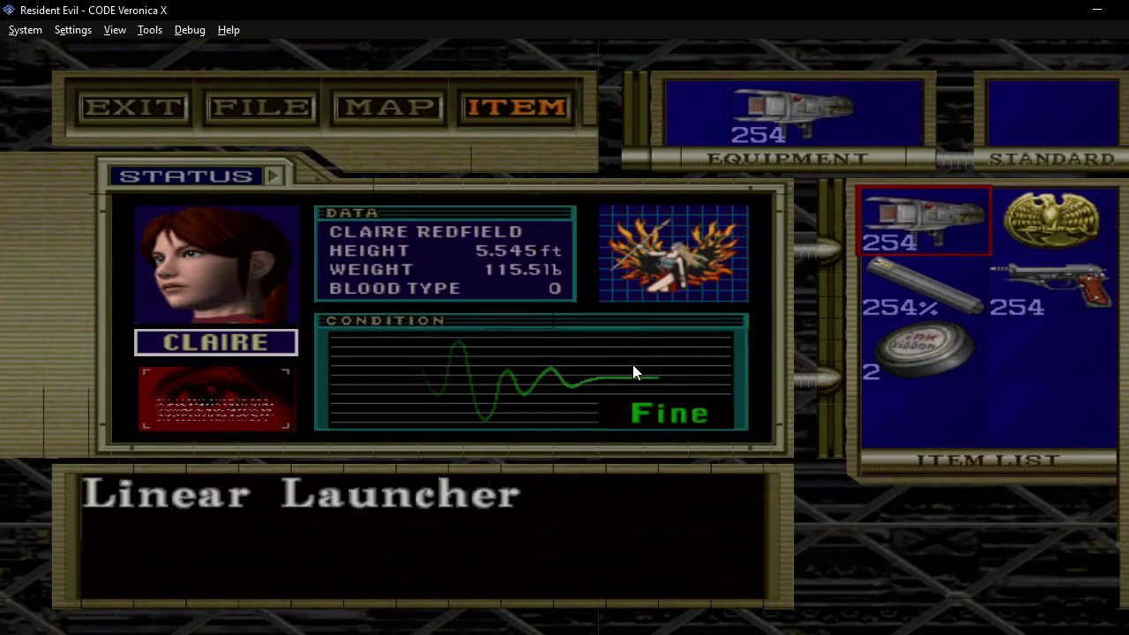
key(c)
key(e)
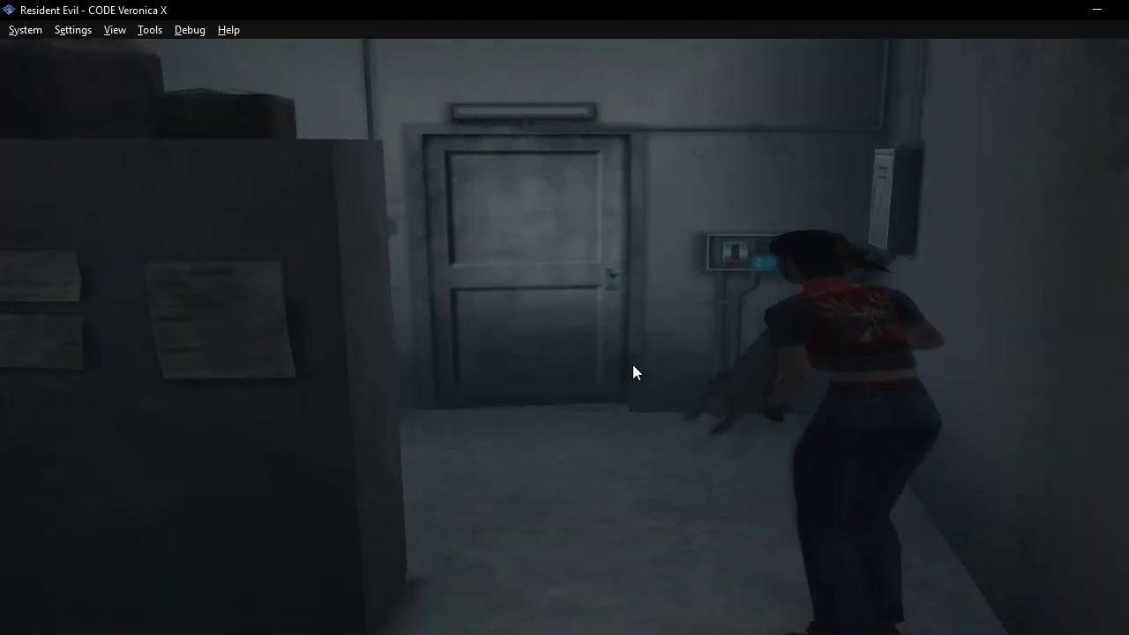
key(x)
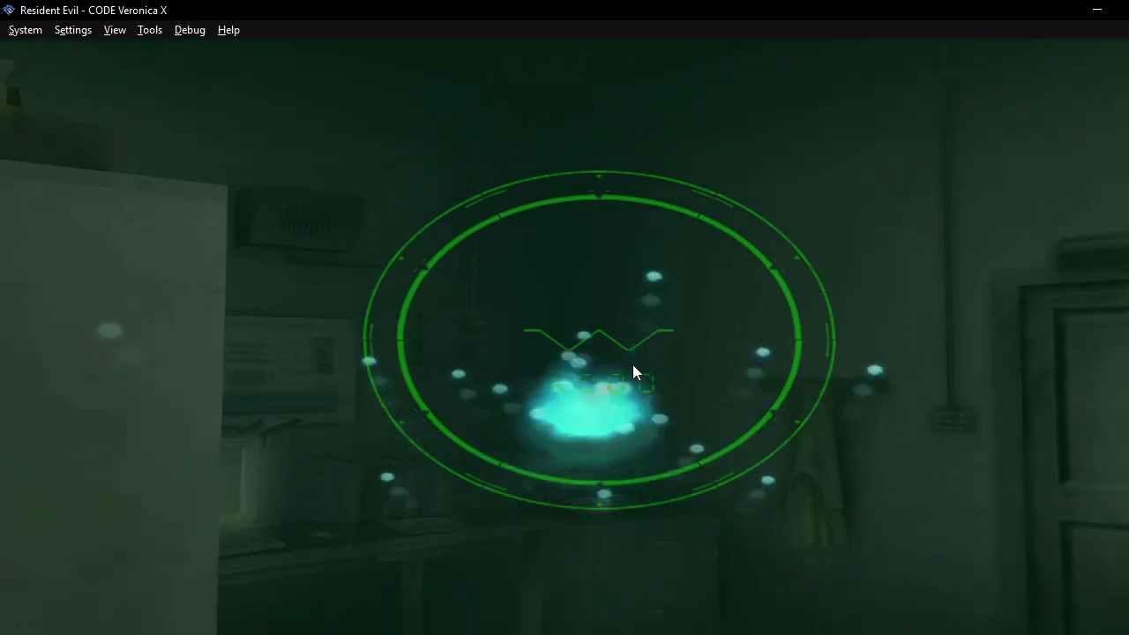
key(Right)
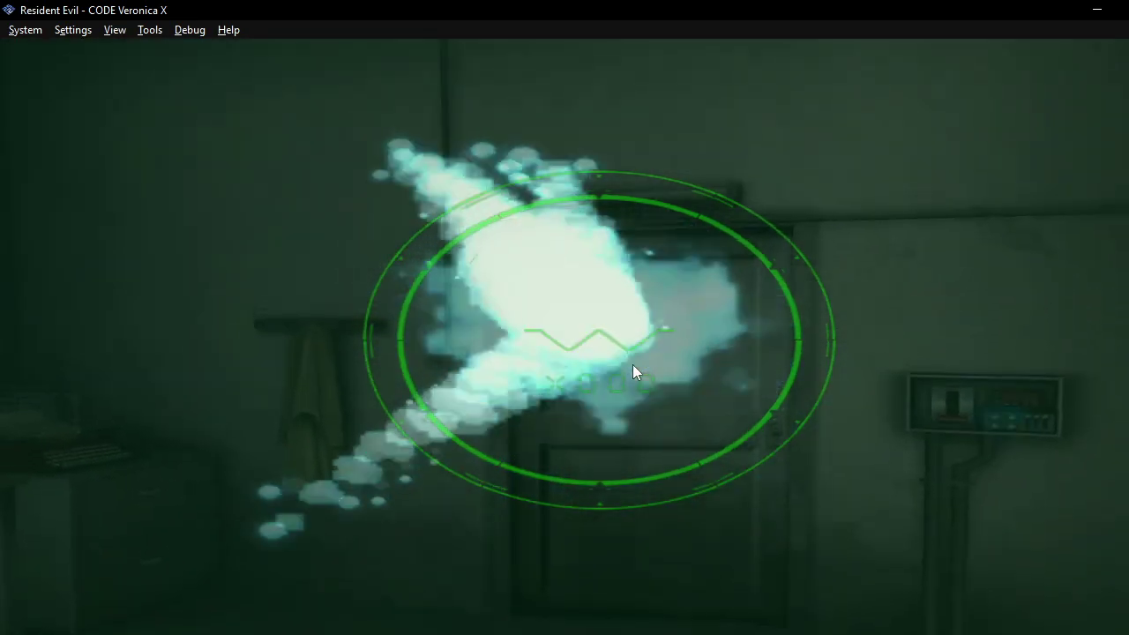